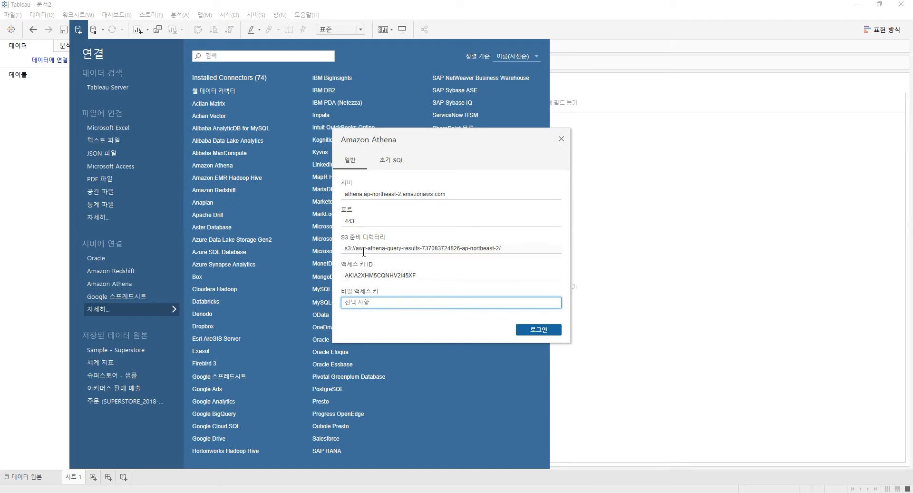
- Enter the secret access key for the Amazon Athena connection and sign in
key("ctrl+v")
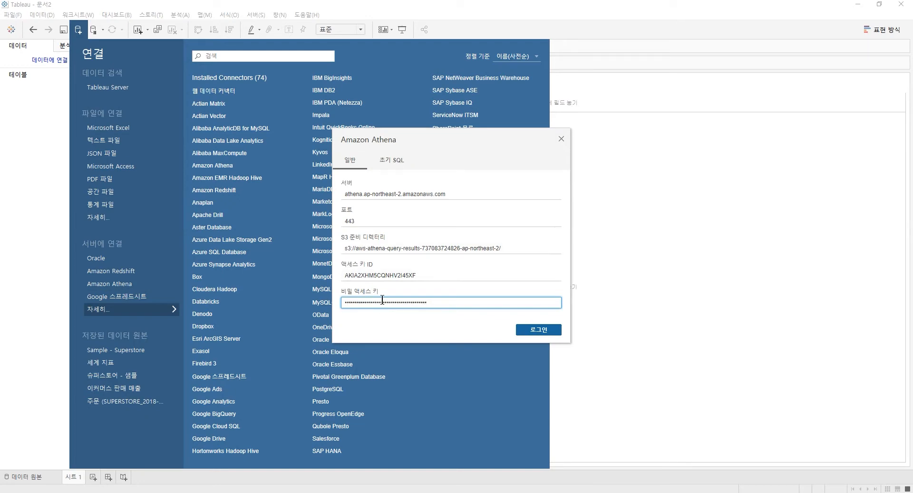
left_click(552, 332)
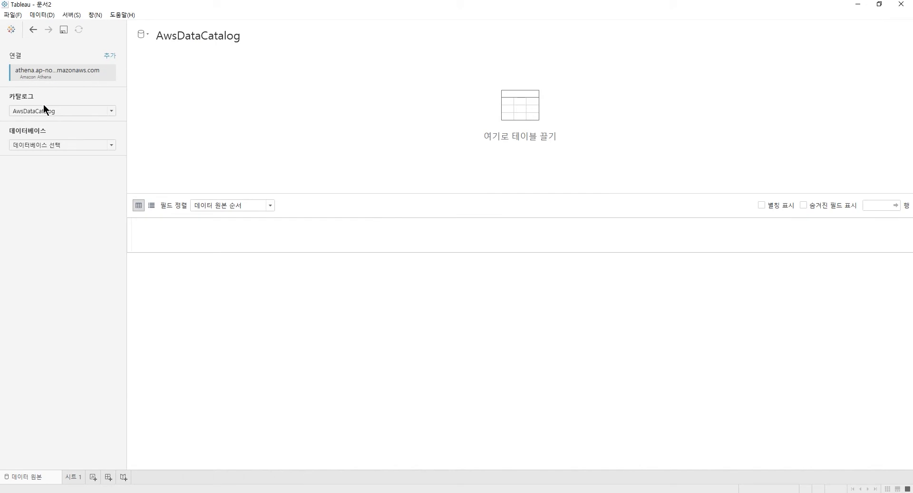
- Keep the AwsDataCatalog catalog and select the financedata database for the connection
left_click(42, 111)
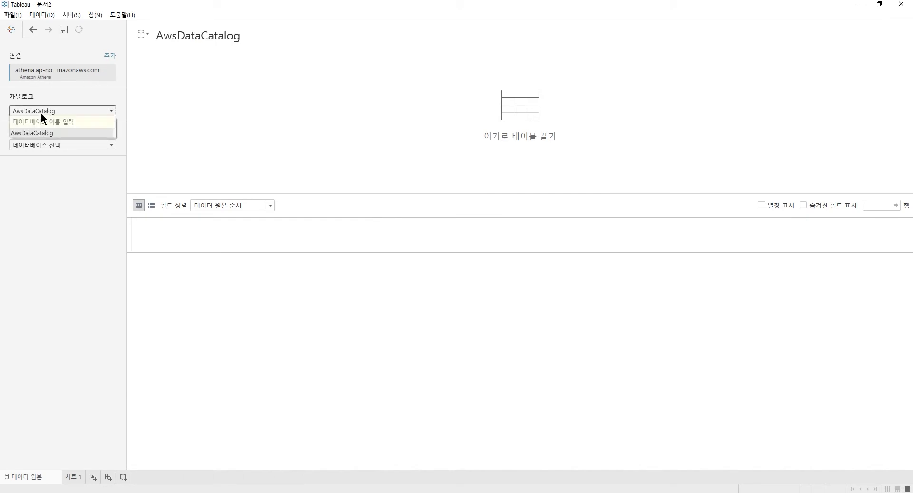
left_click(41, 114)
left_click(33, 143)
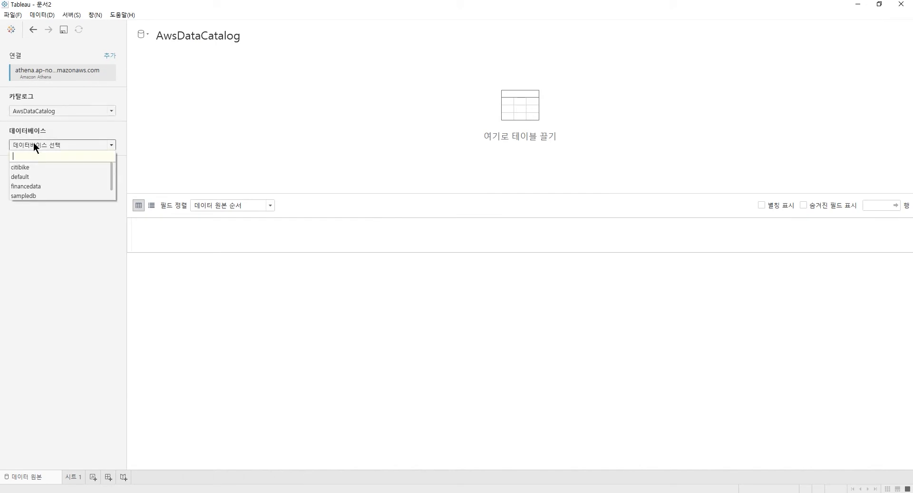
left_click(32, 186)
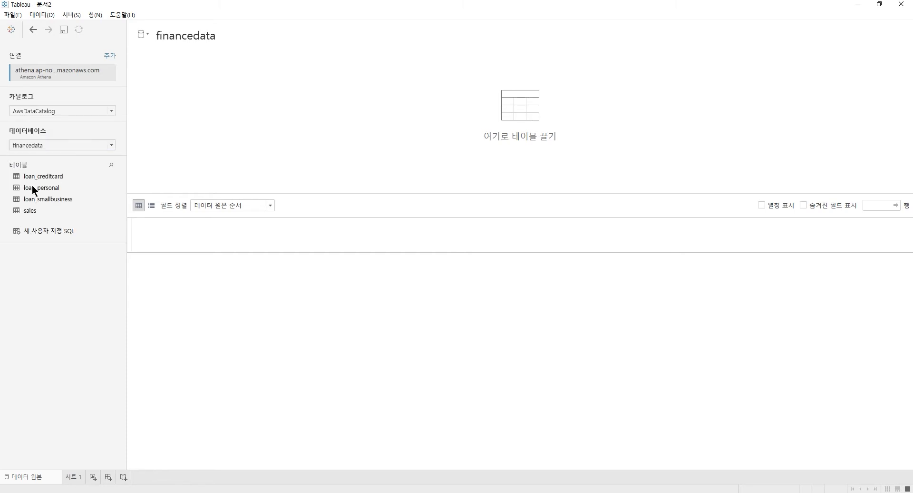
- Add the sales table to the data source and update the preview to look through its rows
double_click(36, 210)
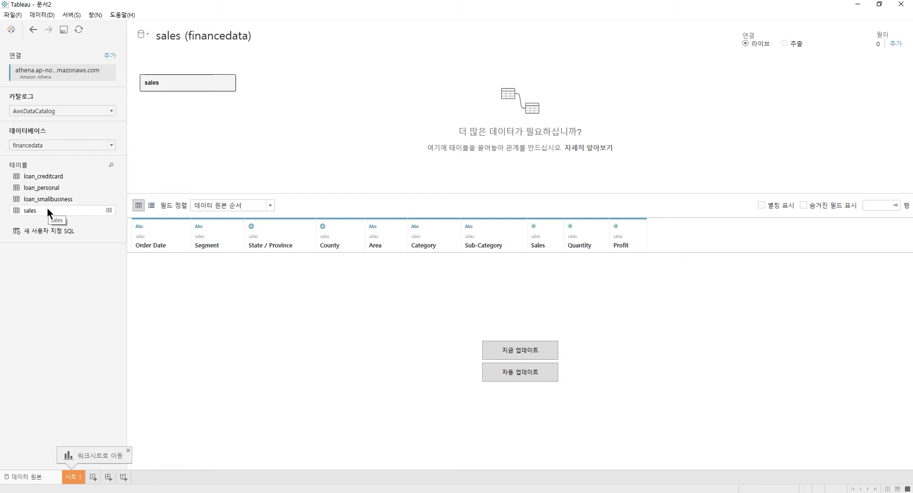
left_click(513, 351)
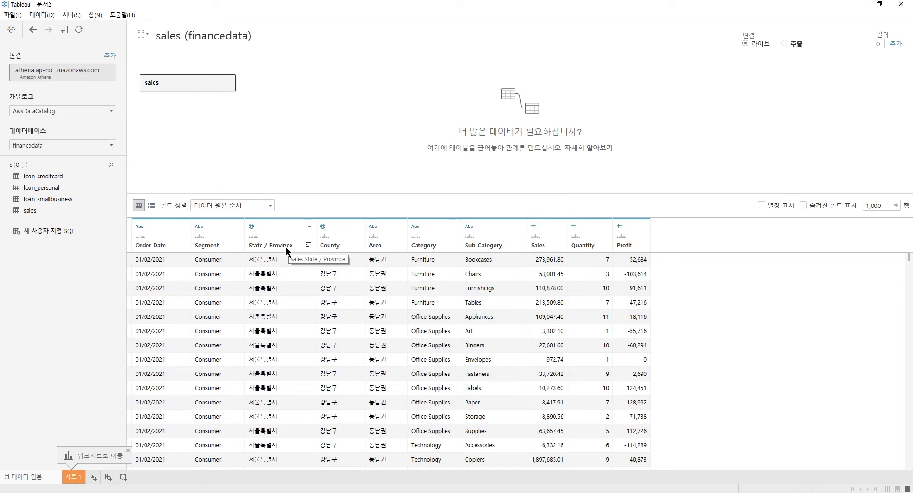
scroll(276, 315, "down", 2)
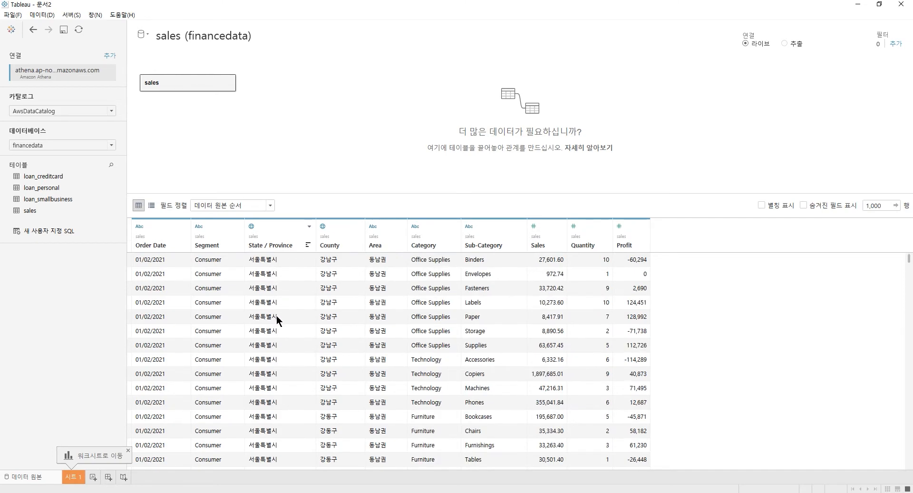
scroll(276, 315, "up", 2)
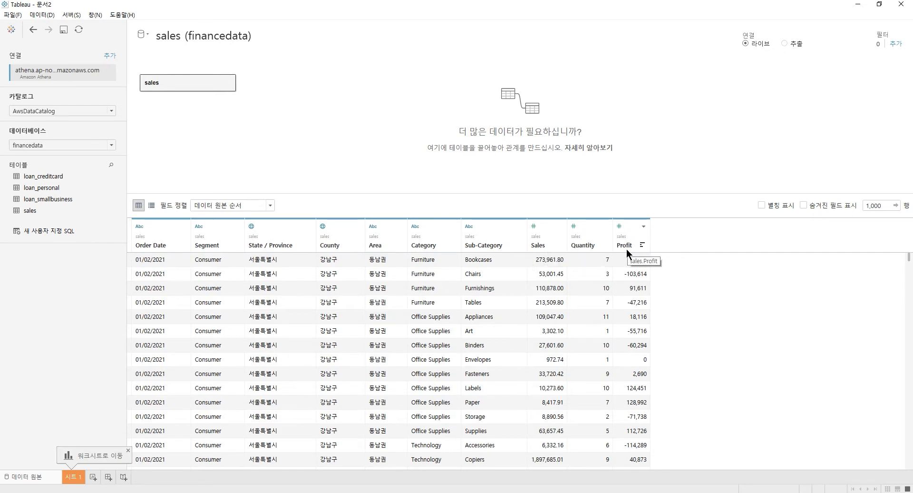
- Open Sheet 1 and list the Area field's values in rows, removing the field again after viewing
left_click(74, 476)
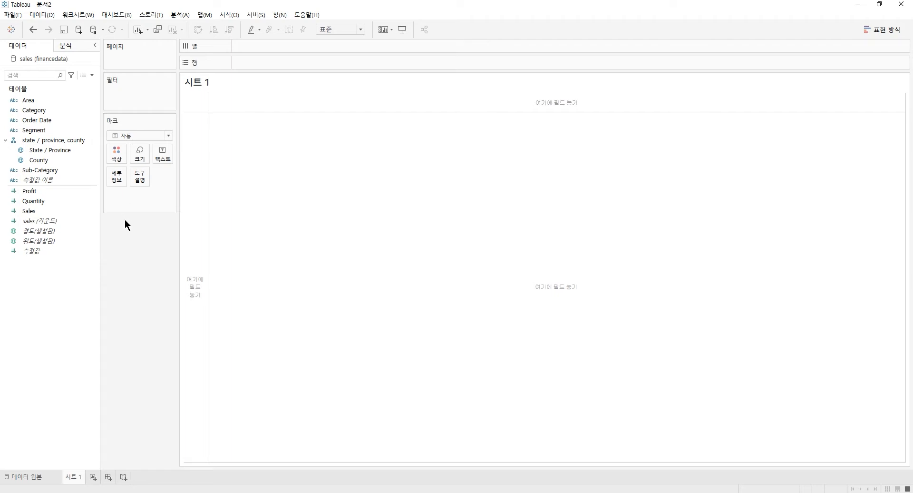
left_click(33, 103)
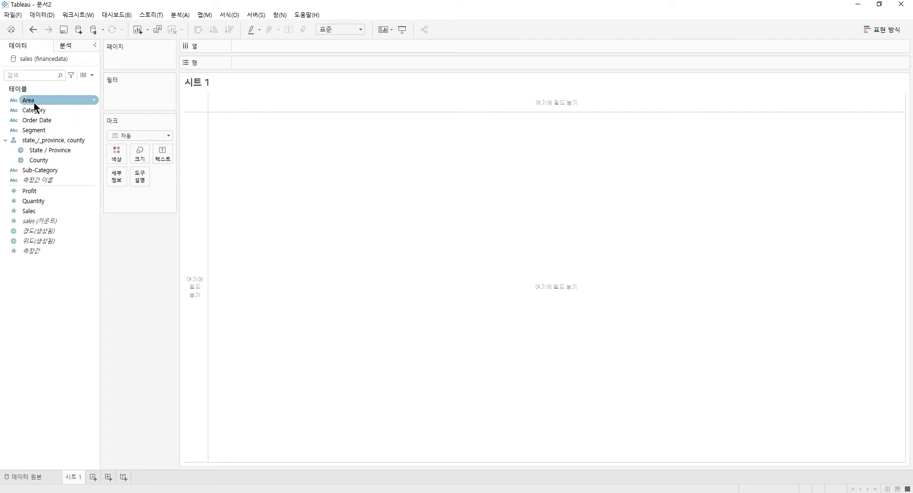
double_click(33, 100)
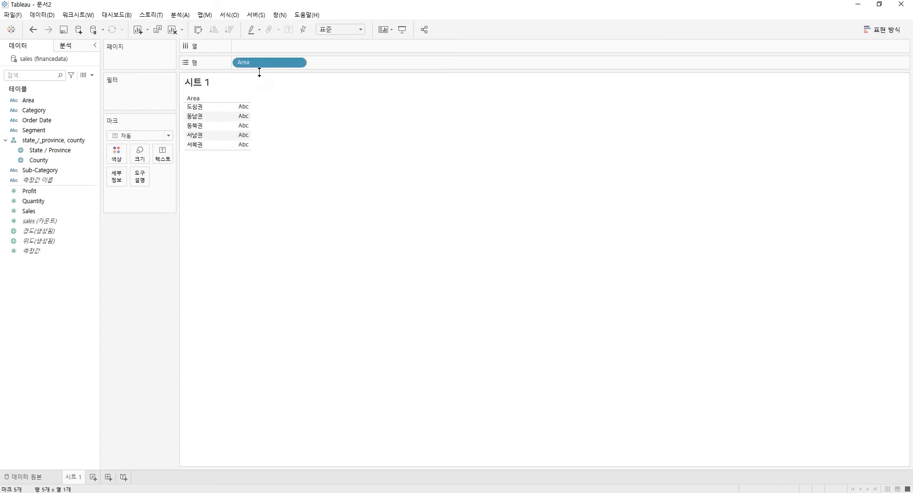
left_click_drag(261, 64, 280, 14)
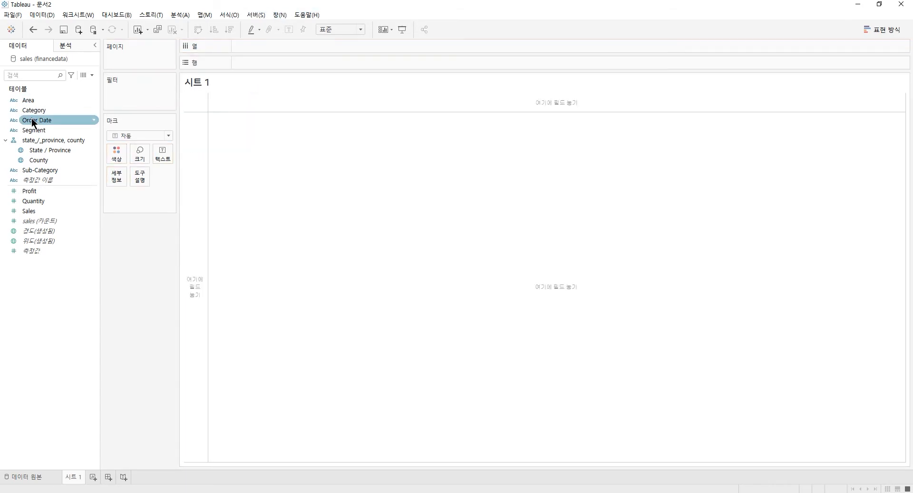
- List the Category field's values in rows and remove the field from the view
left_click(34, 113)
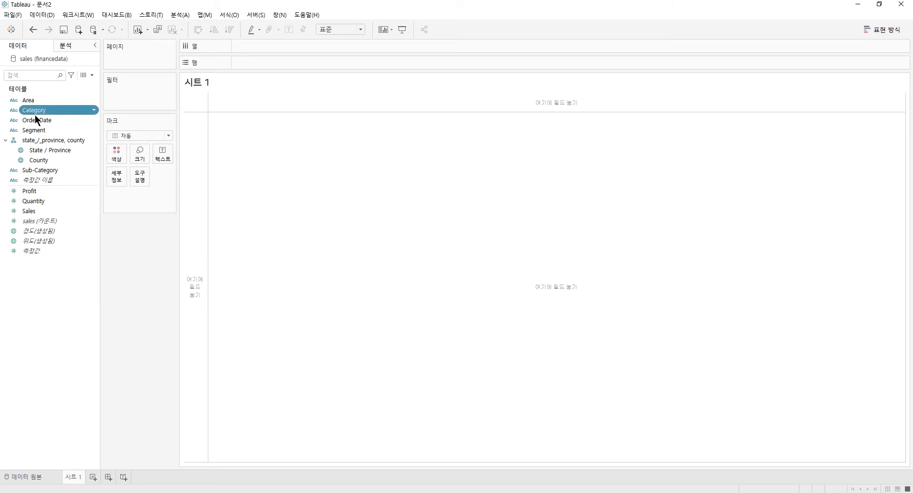
double_click(47, 110)
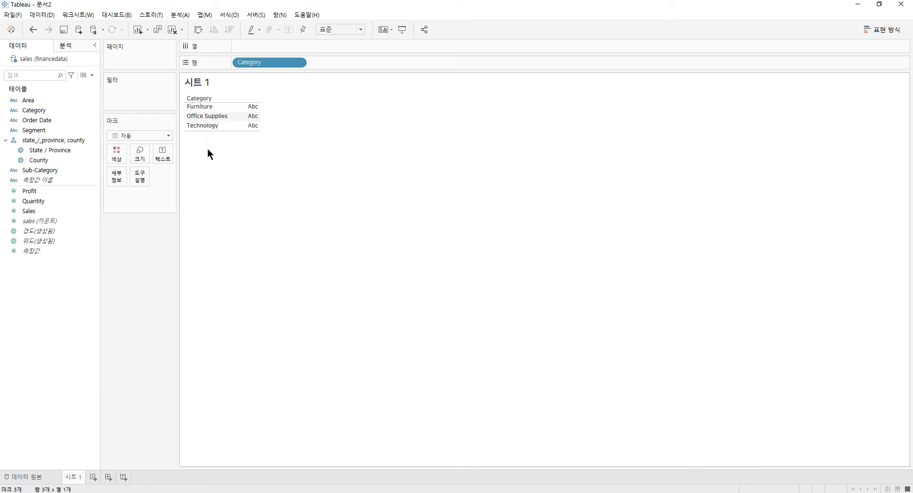
left_click_drag(259, 64, 261, 21)
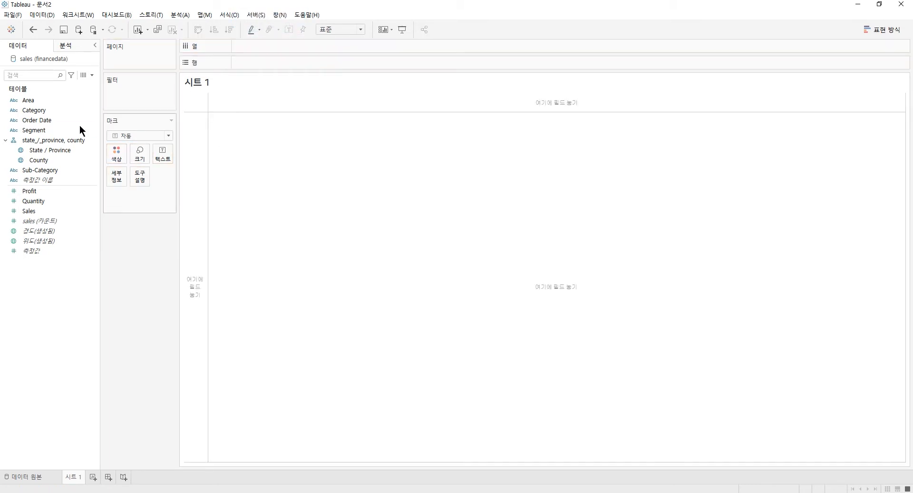
- List the Order Date field's values in rows and remove the field from the view
left_click(52, 119)
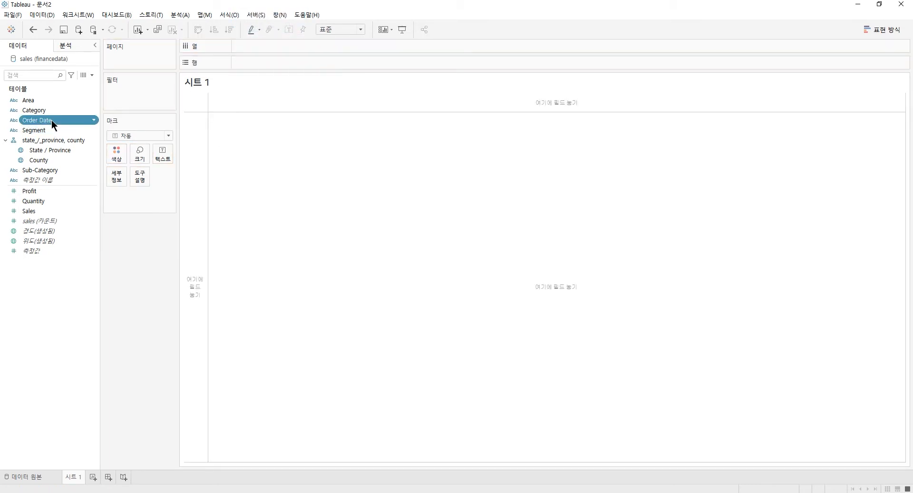
double_click(52, 120)
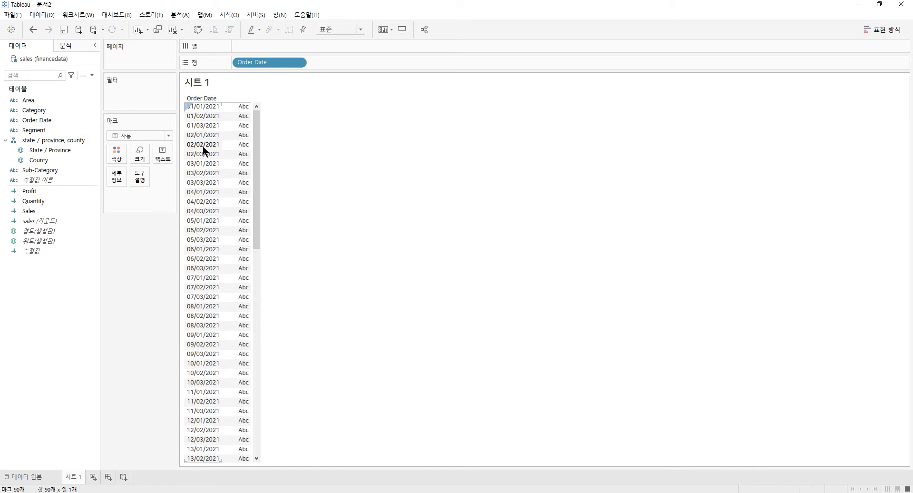
left_click_drag(268, 63, 266, 19)
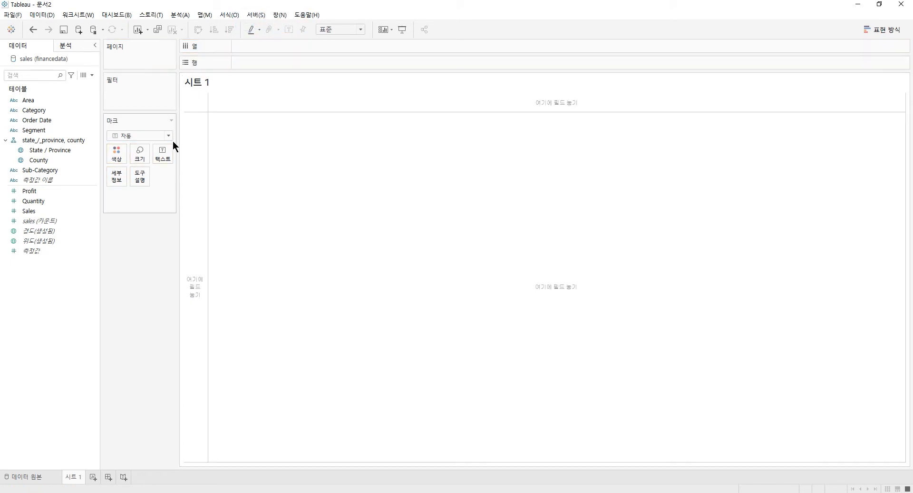
- Map the State / Province field with its hierarchy expanded to County, and clear the sheet
left_click(44, 140)
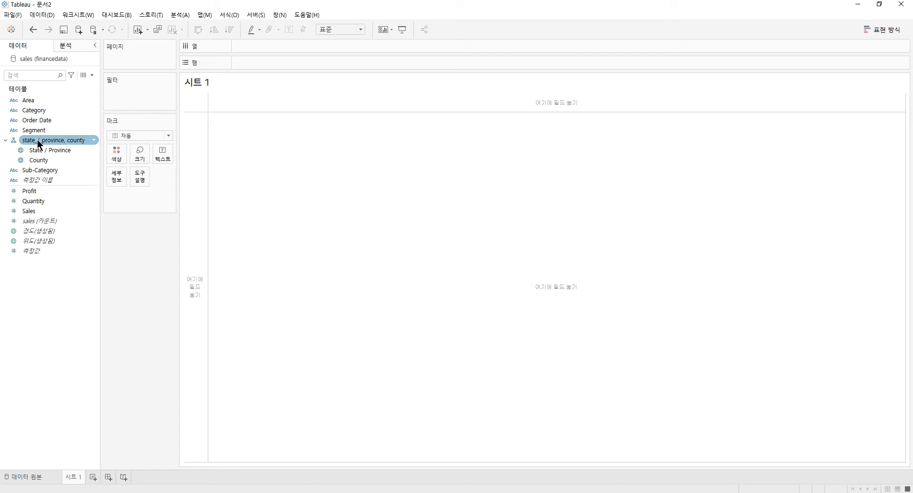
left_click(42, 150)
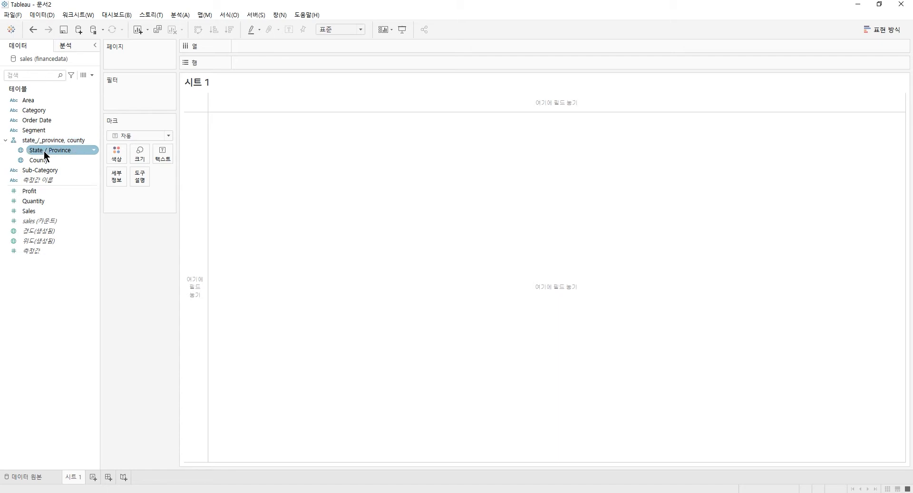
left_click(44, 150)
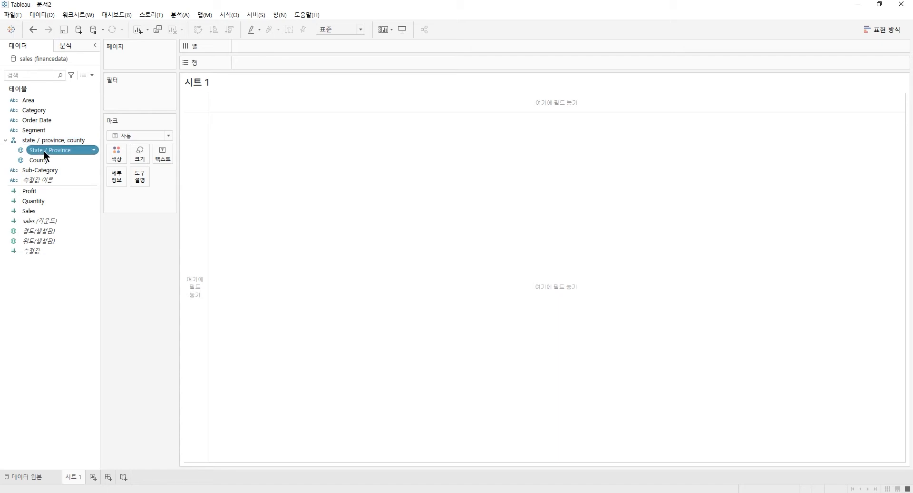
left_click(44, 158)
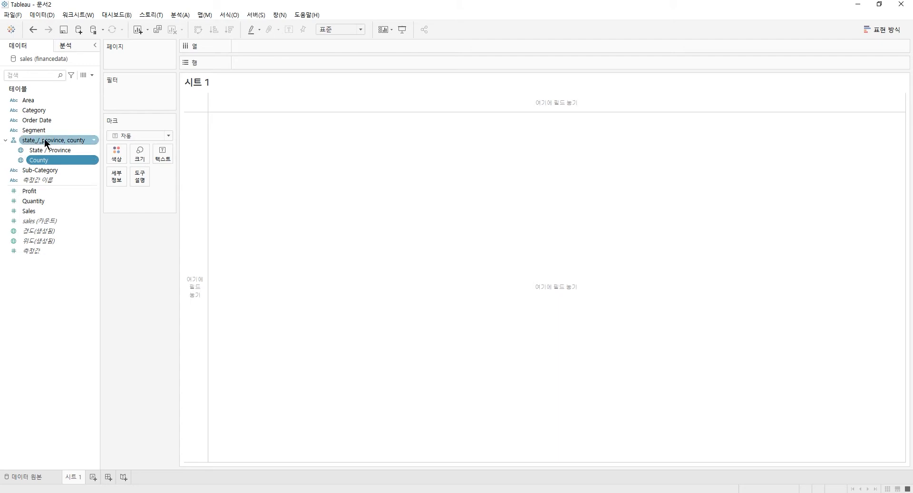
left_click(44, 152)
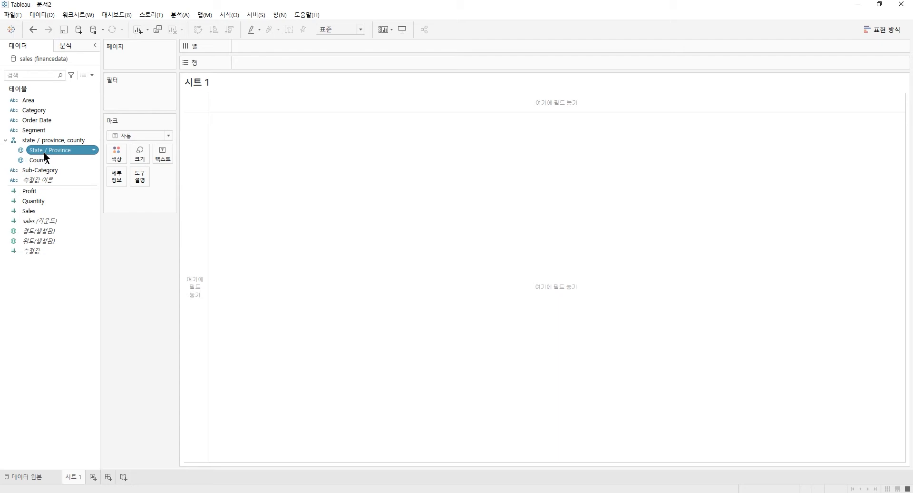
double_click(44, 152)
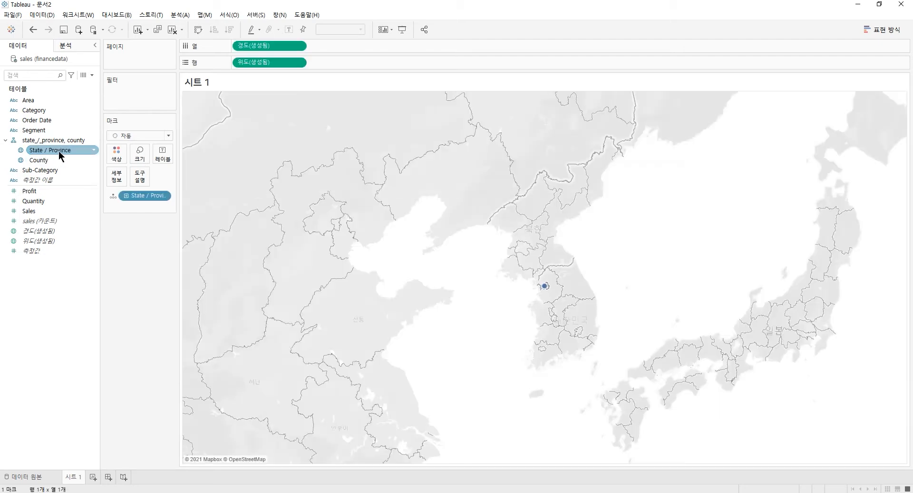
mouse_move(545, 292)
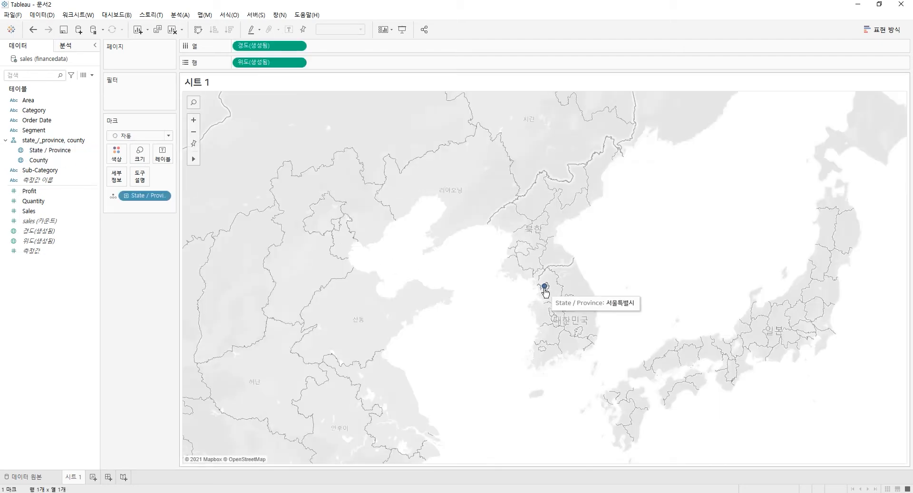
left_click(126, 195)
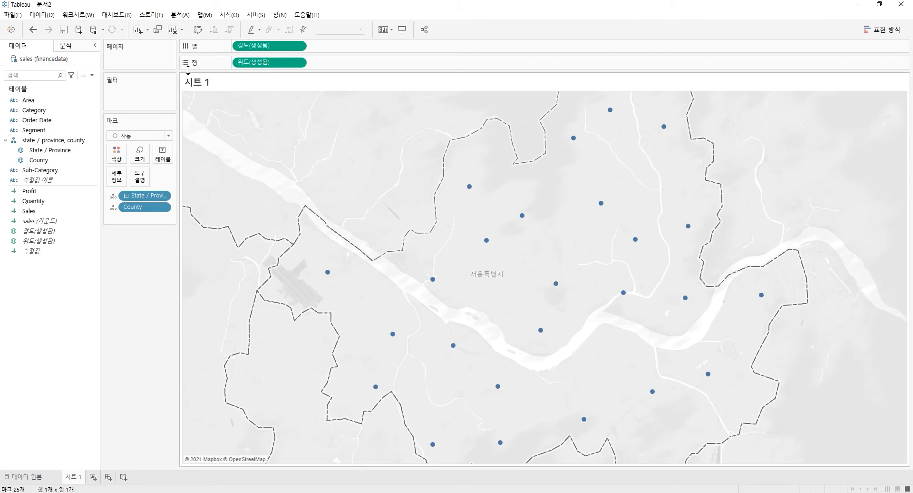
left_click(173, 31)
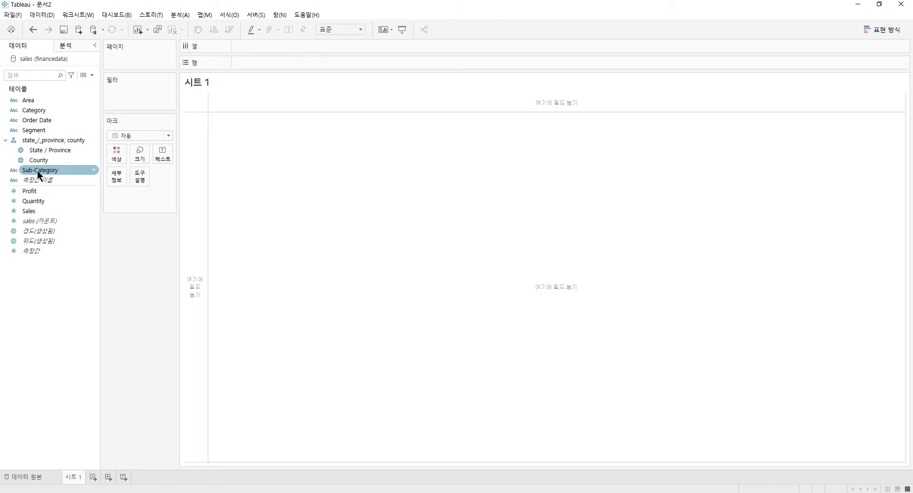
- Add the Sub-Category field to the empty view to check its values
left_click(37, 170)
double_click(37, 170)
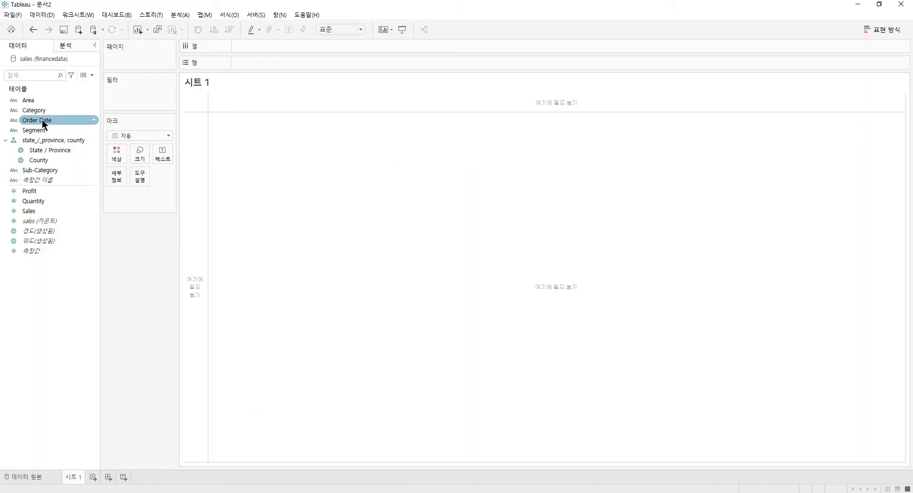
- Change the data type of the Order Date field from string to date
left_click(13, 121)
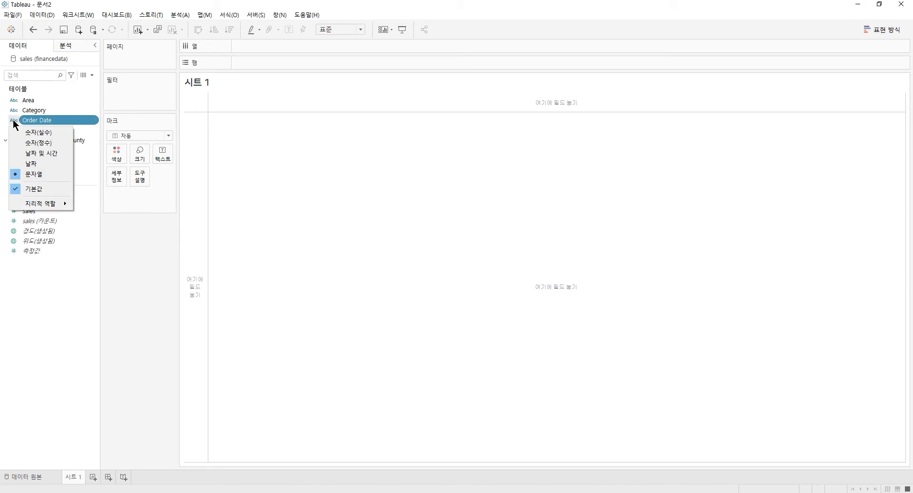
left_click(42, 165)
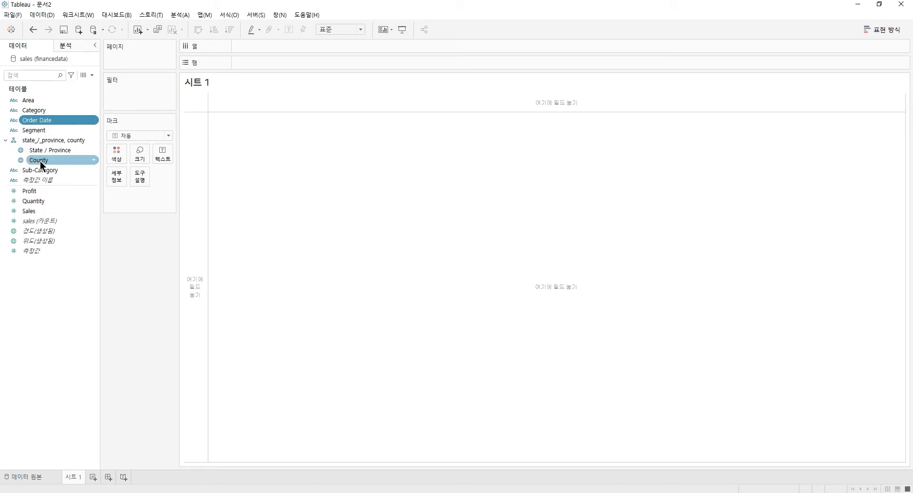
- Try to add the date-typed Order Date field to the view, dismiss the error and remove the field from columns
left_click(36, 120)
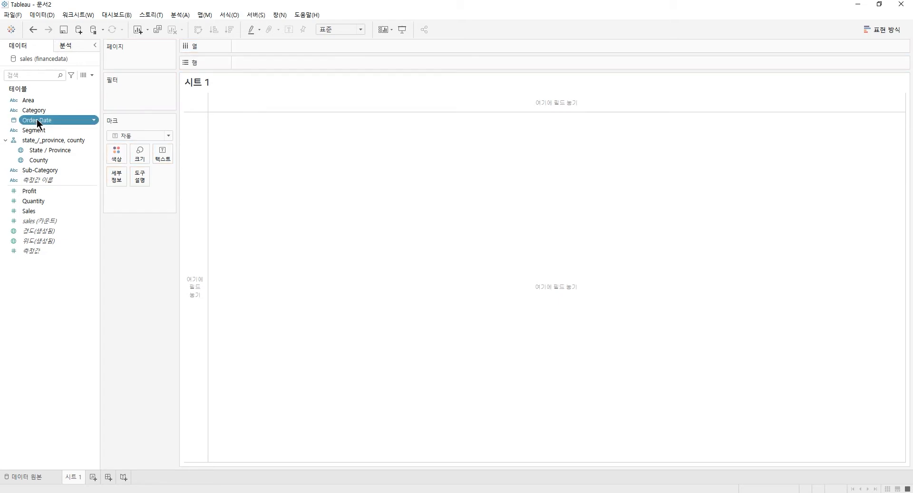
double_click(36, 119)
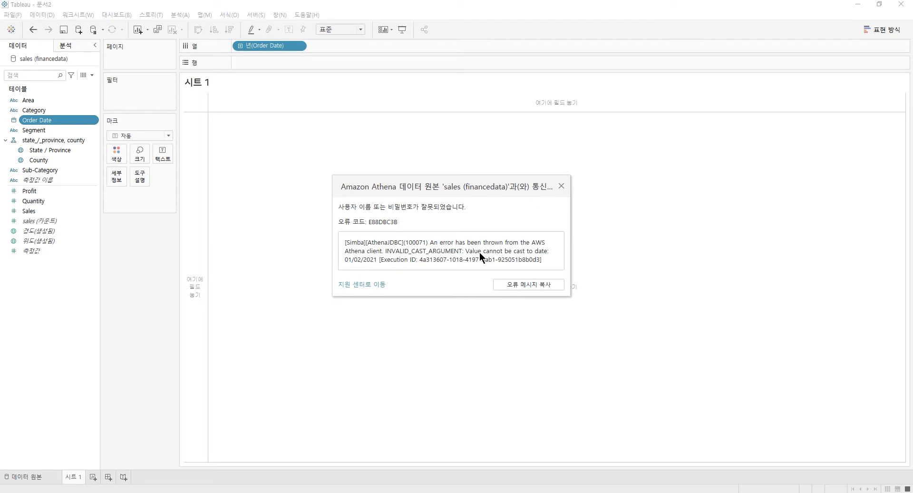
left_click(561, 186)
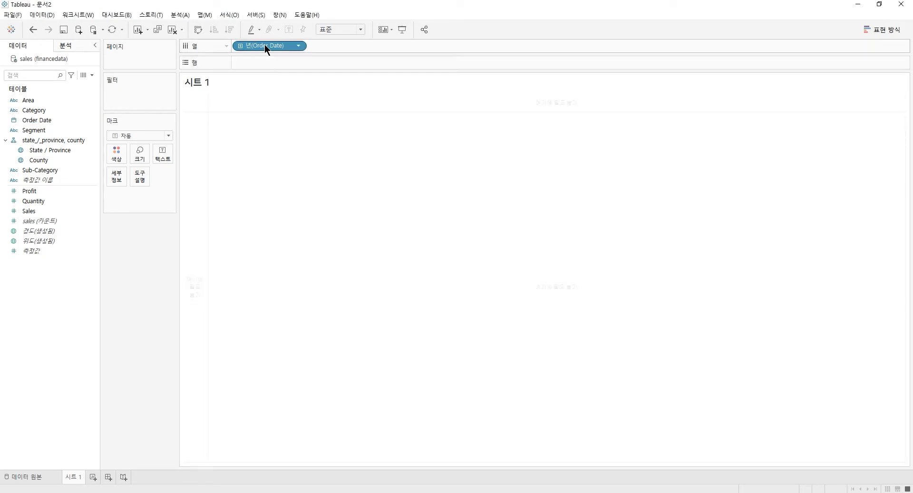
left_click_drag(265, 45, 21, 119)
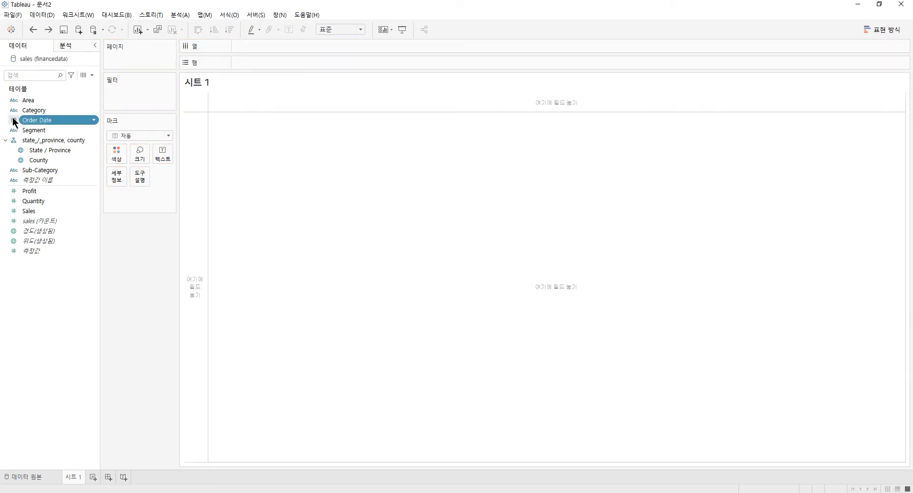
- Change the Order Date field's data type back to string and add the field to the rows
left_click(13, 119)
left_click(33, 174)
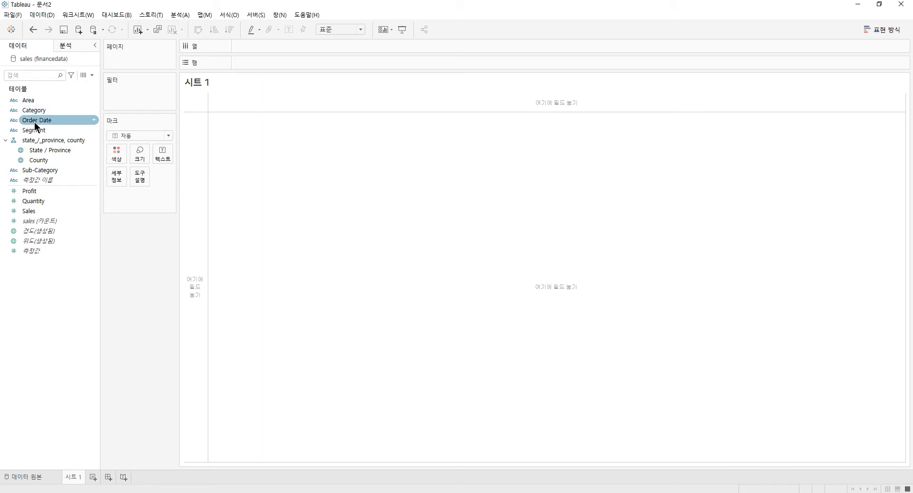
double_click(34, 121)
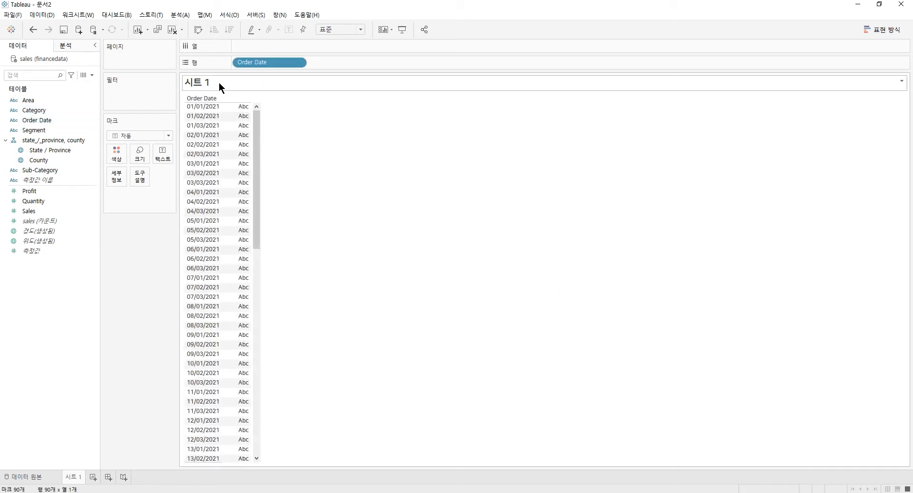
mouse_move(248, 59)
left_mouse_down()
mouse_move(238, 69)
mouse_move(248, 60)
left_mouse_up()
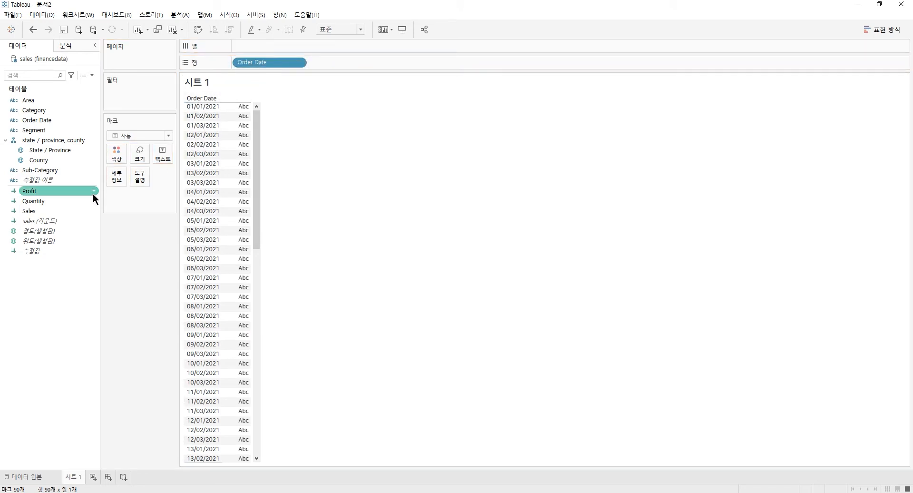
- Apply a custom split to the Order Date field using the "/" separator and splitting off all columns
right_click(46, 121)
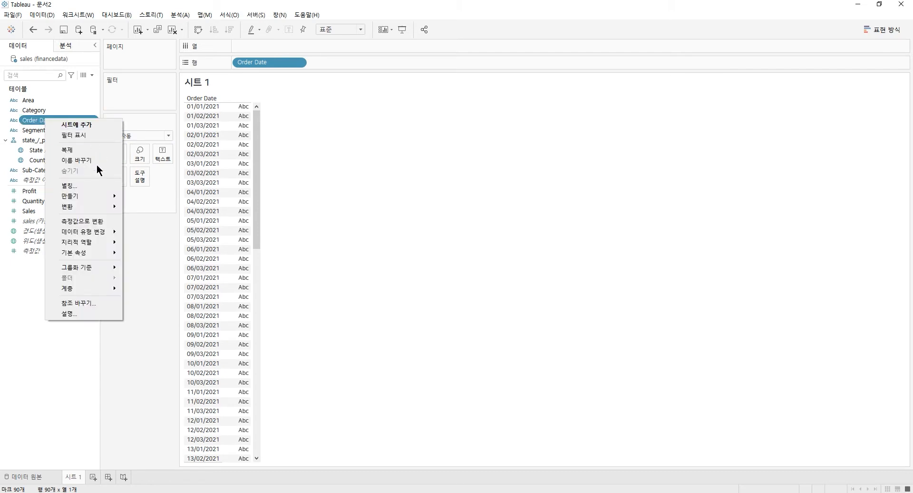
mouse_move(104, 210)
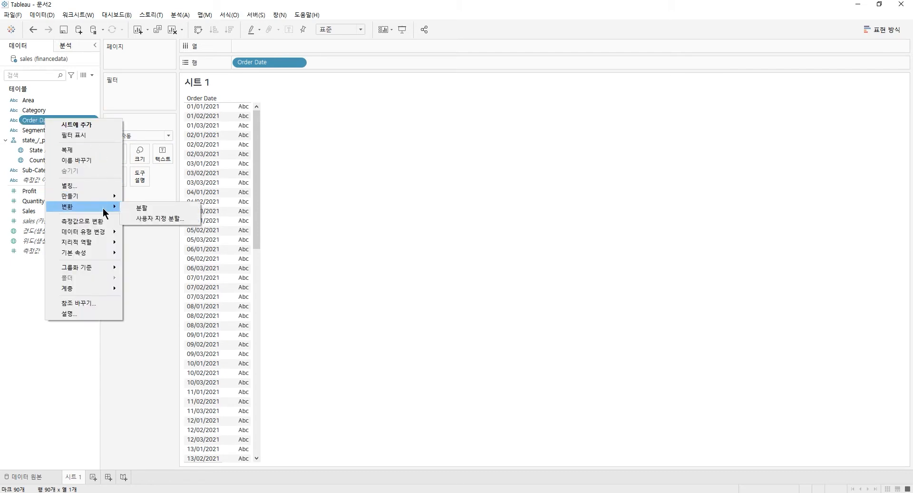
left_click(164, 218)
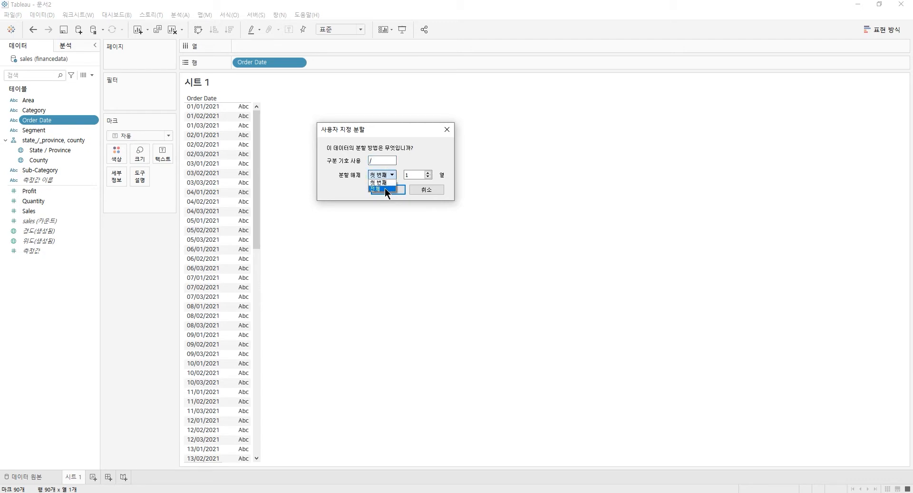
left_click(384, 188)
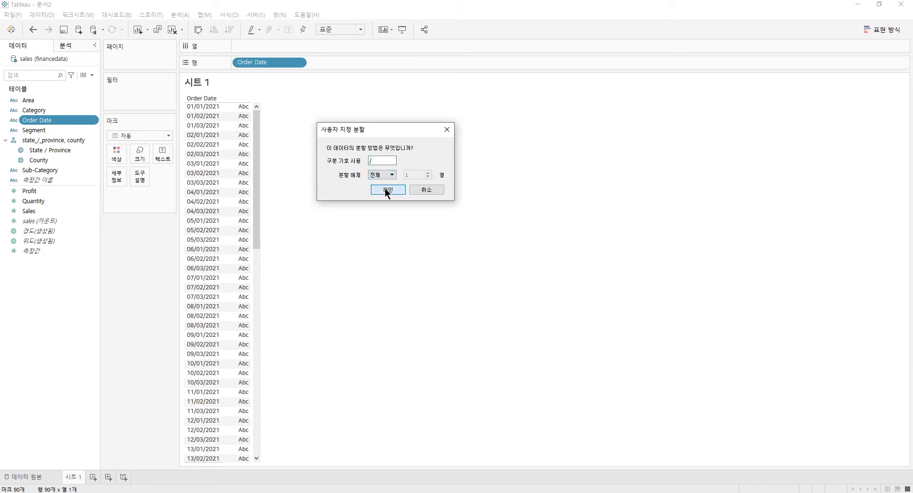
left_click(387, 190)
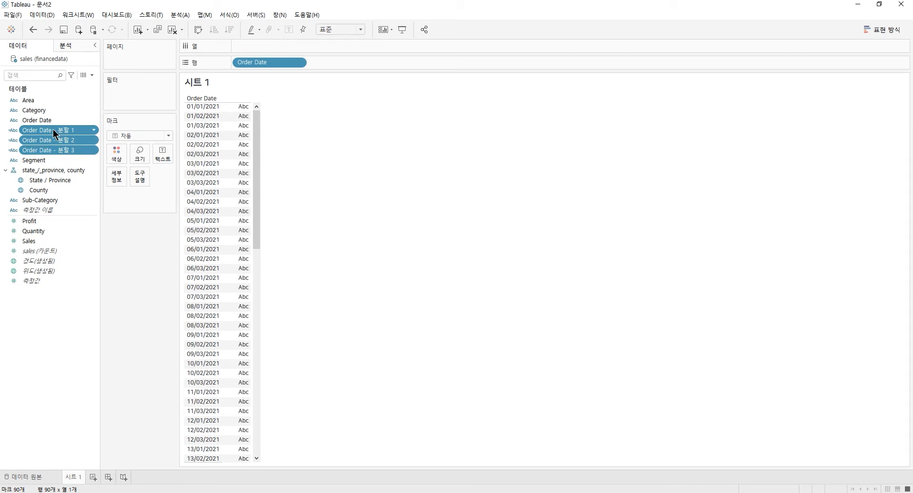
- Add the three Order Date split fields to the rows after Order Date and review their values down the table
left_click_drag(53, 129, 352, 68)
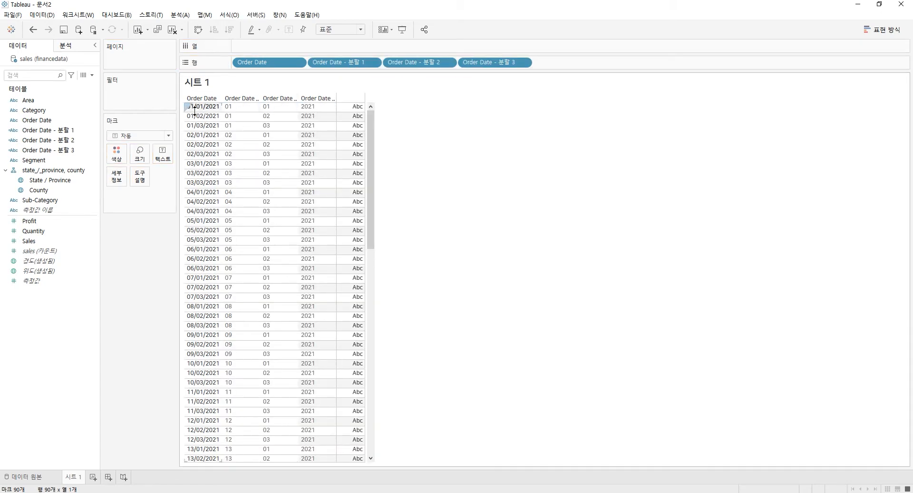
left_click_drag(372, 167, 360, 425)
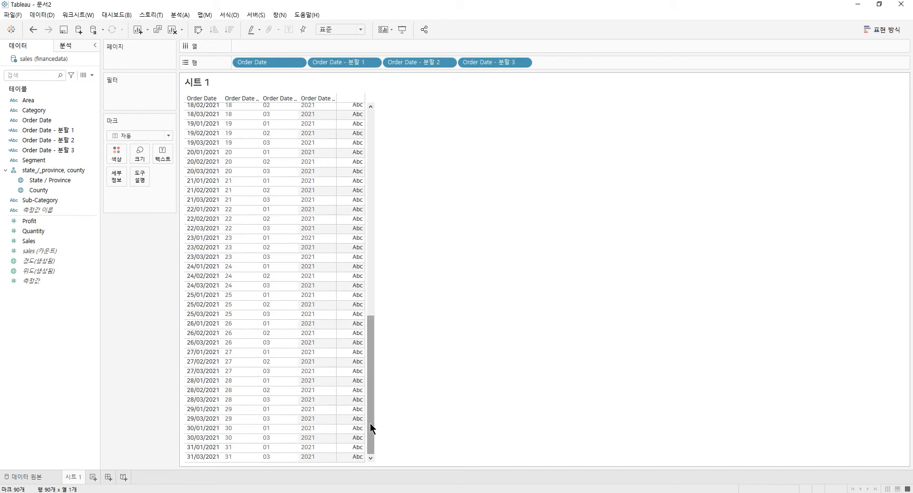
left_click_drag(370, 423, 357, 200)
left_click_drag(361, 160, 363, 147)
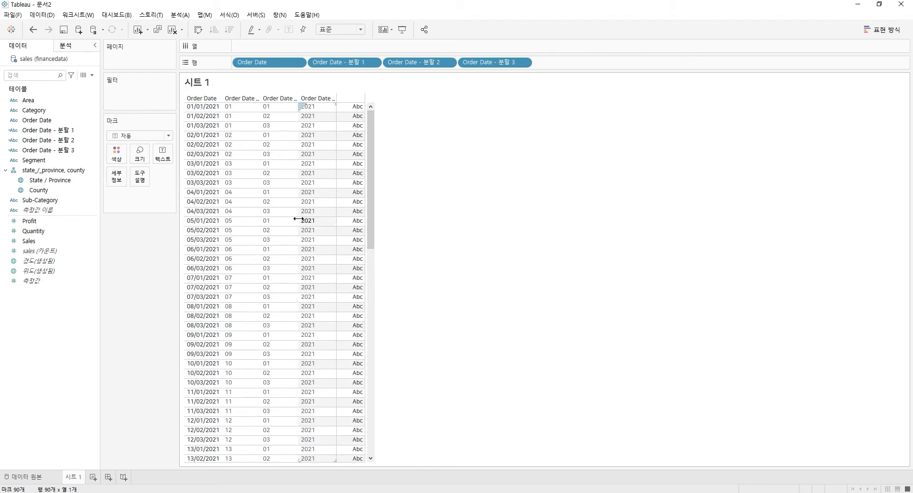
- Rename the first Order Date split field as Day in its calculation
left_click(55, 132)
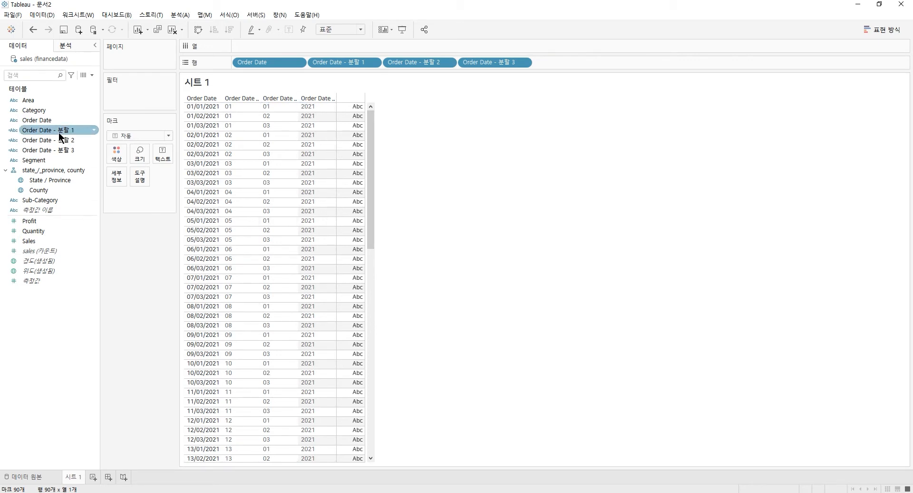
left_click(58, 133)
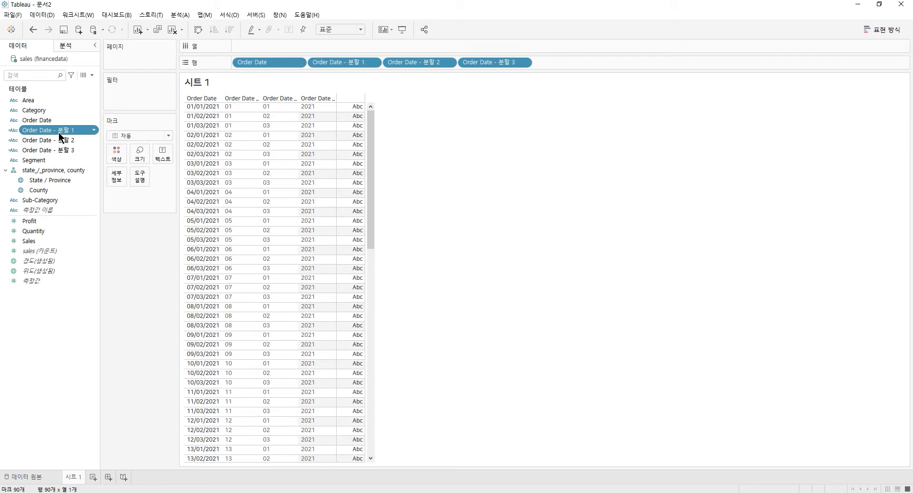
right_click(58, 132)
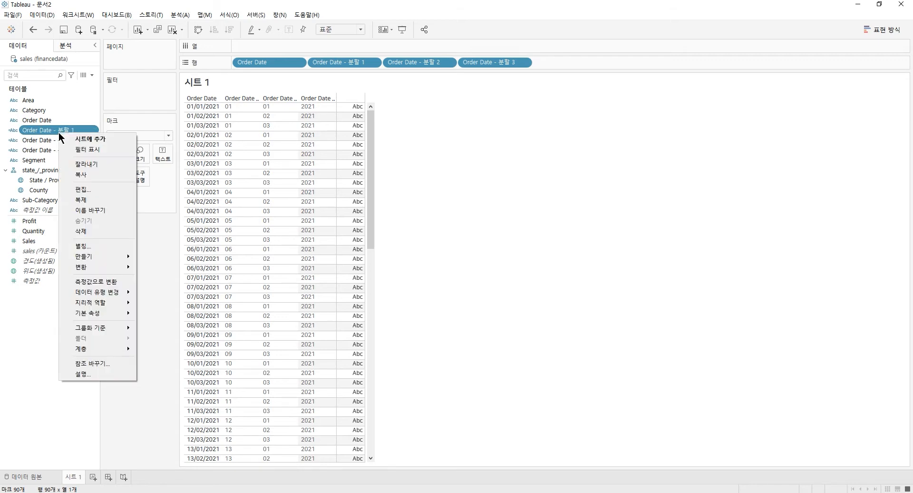
left_click(113, 190)
type("Day")
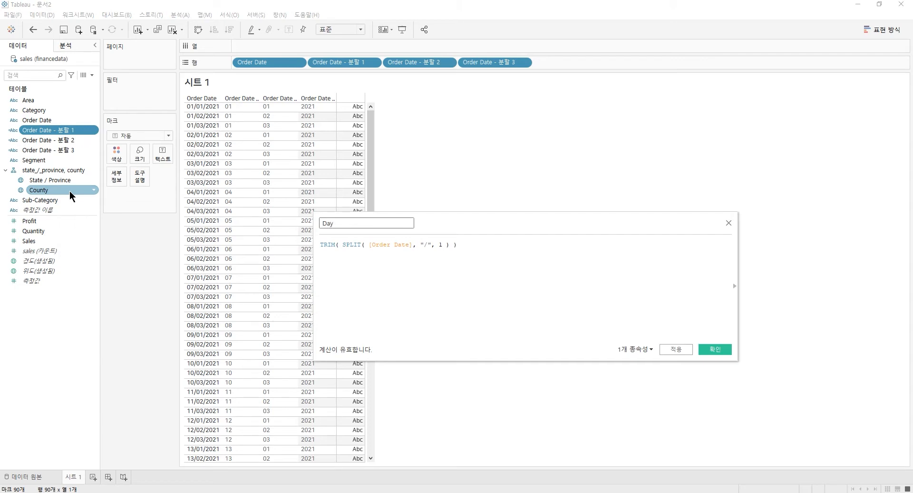
left_click(715, 349)
- Rename the second Order Date split field as Month in its calculation
right_click(64, 140)
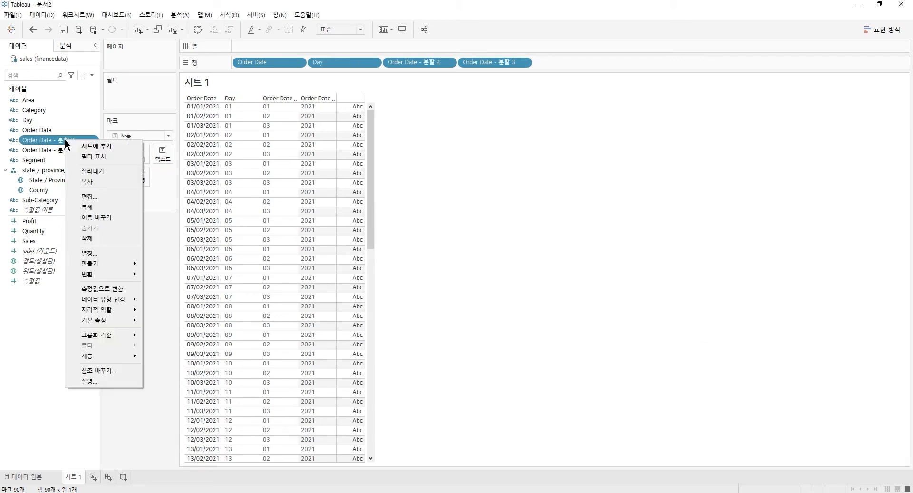
left_click(115, 199)
left_click_drag(385, 224, 1, 169)
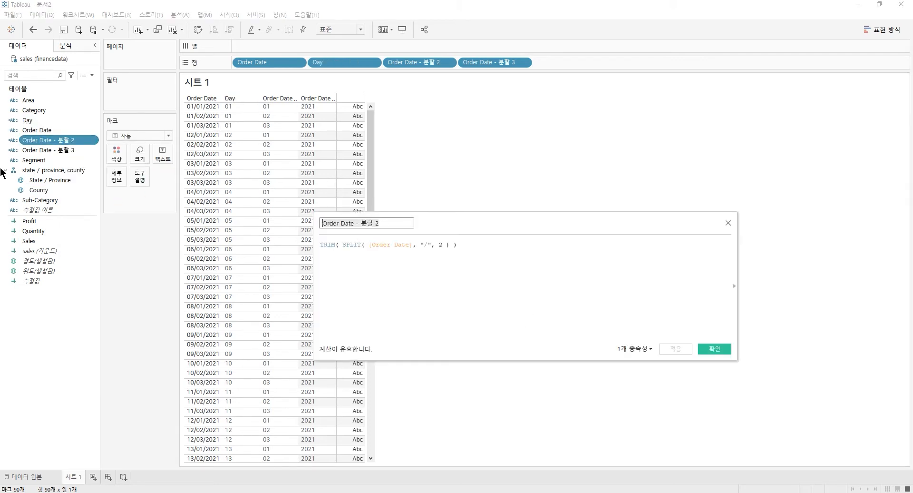
type("Month")
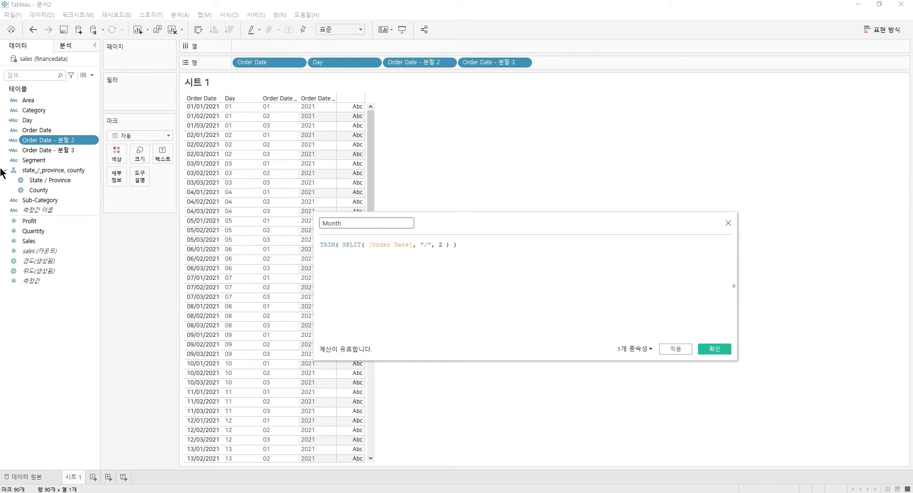
left_click(712, 349)
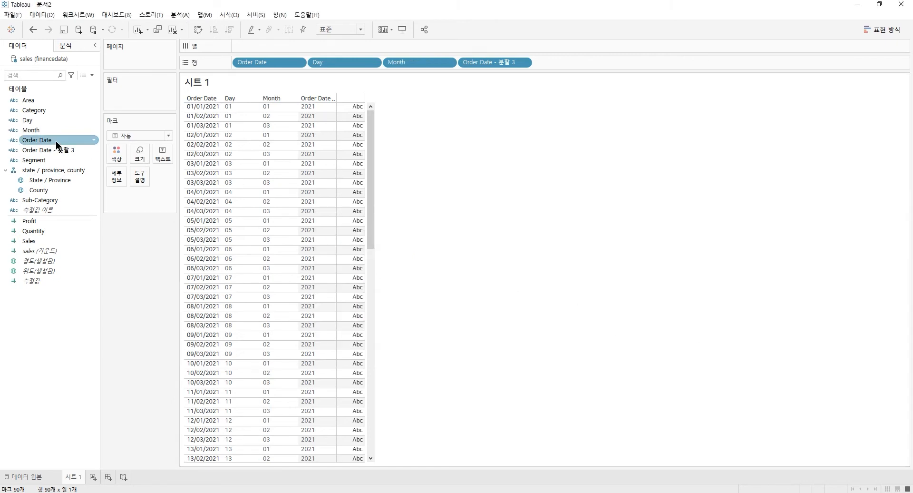
- Rename the third Order Date split field as Year in its calculation
right_click(59, 149)
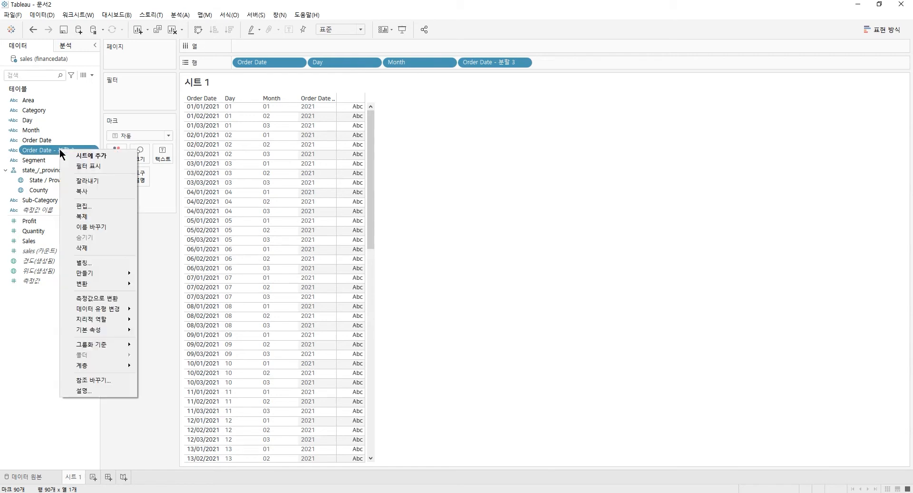
left_click(93, 204)
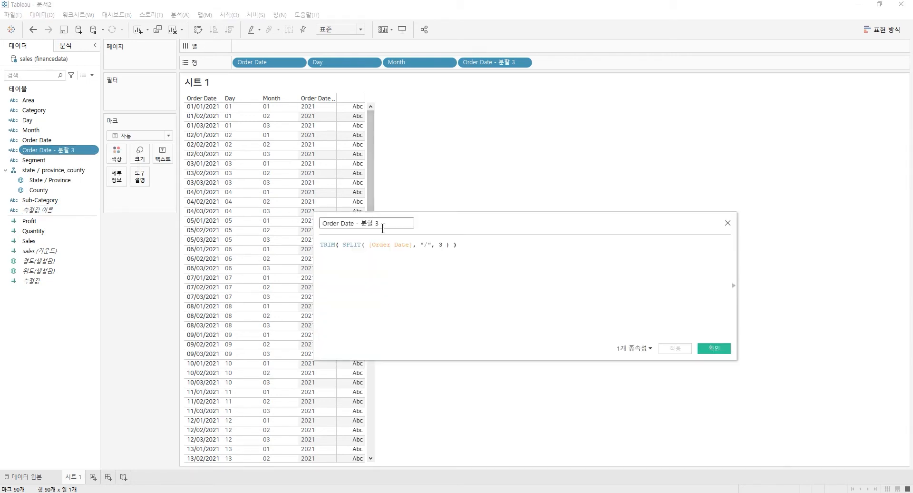
left_click_drag(382, 225, 103, 195)
type("Year")
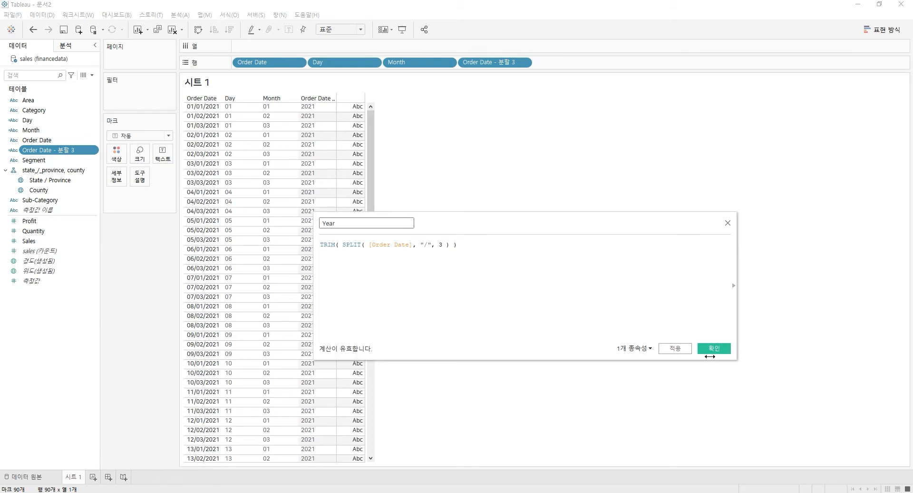
left_click(715, 349)
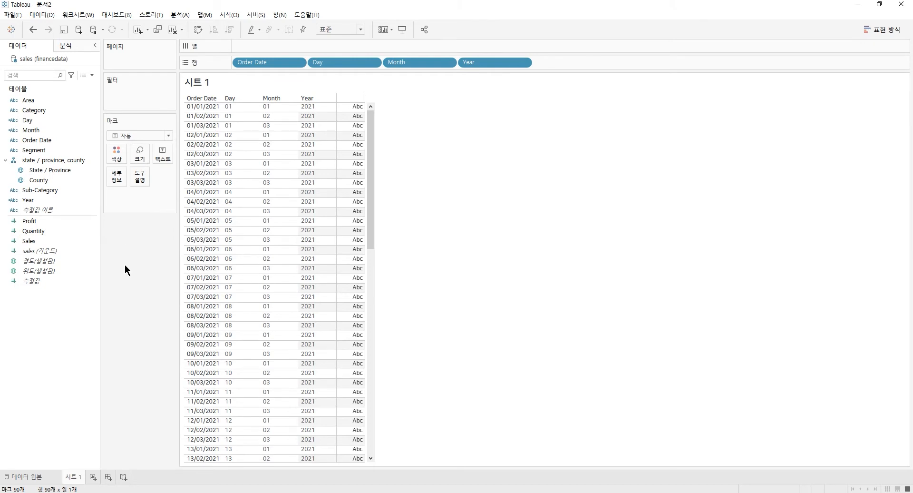
- Create a calculated field named Date with the formula [Year]+[Month]+[Day] and apply it
left_click(92, 75)
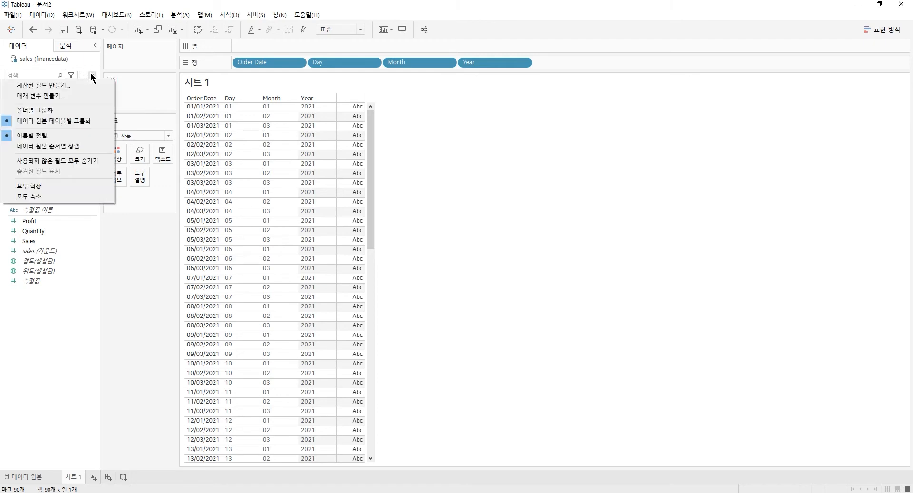
left_click(64, 85)
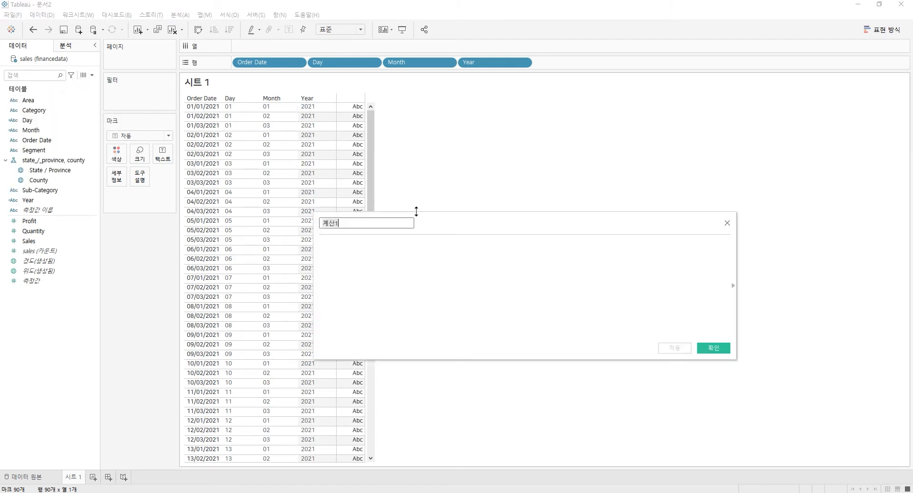
type("Date")
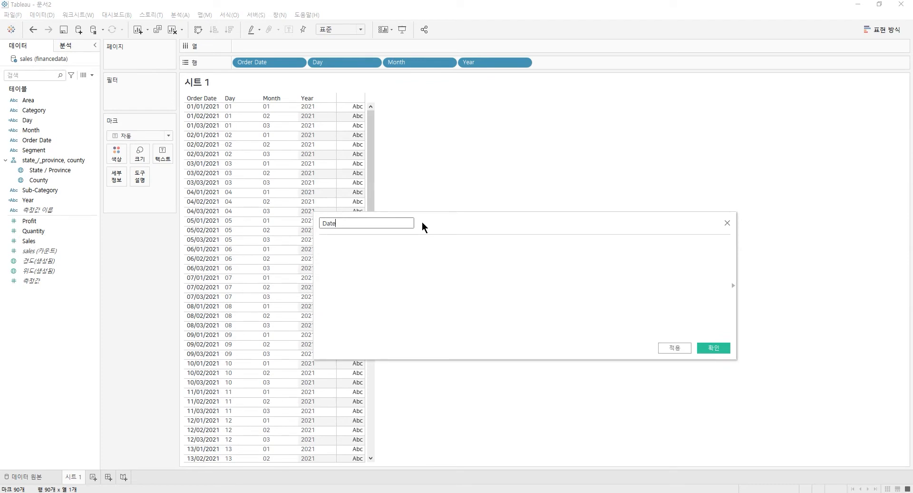
left_click(420, 272)
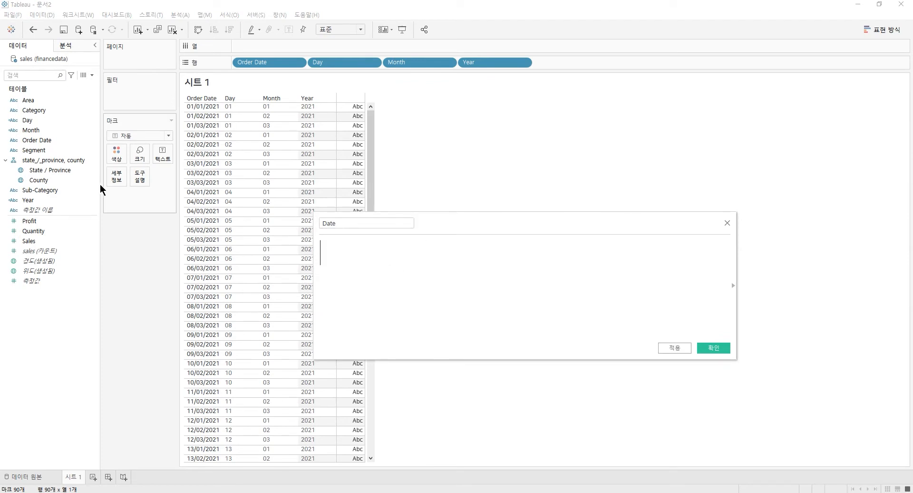
left_click_drag(40, 200, 383, 265)
type("+")
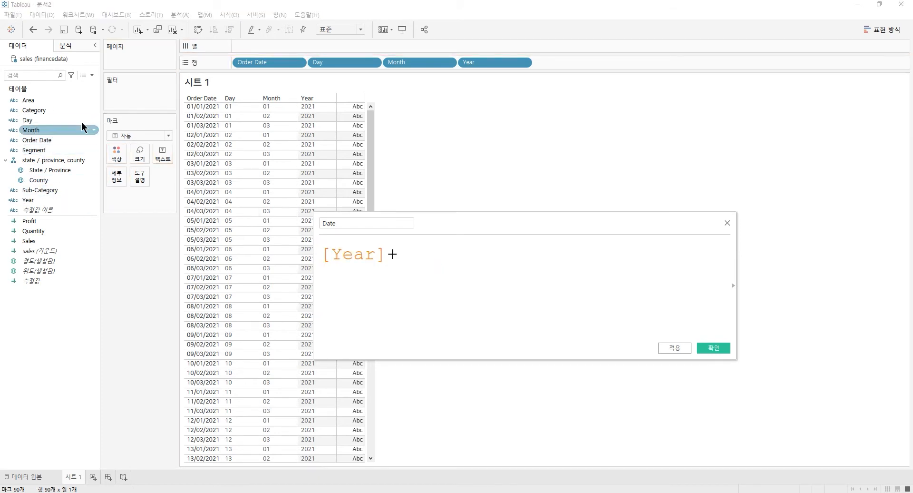
left_click_drag(45, 130, 491, 321)
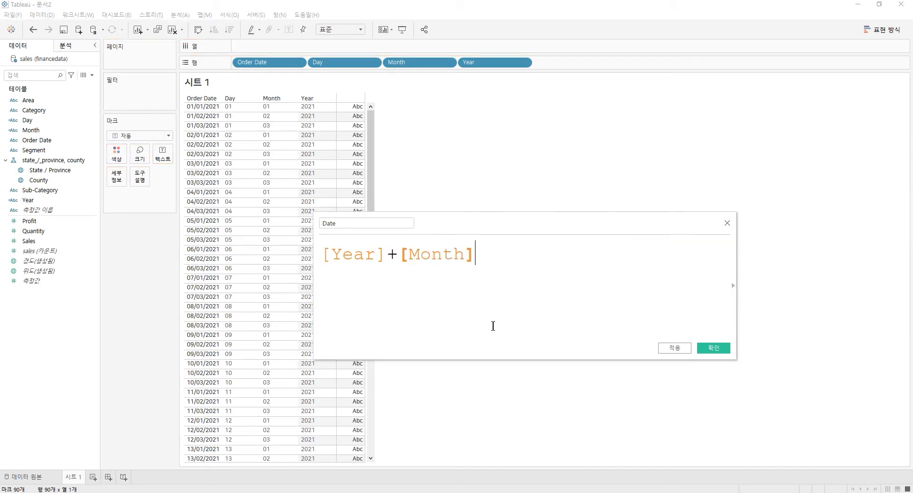
type("+")
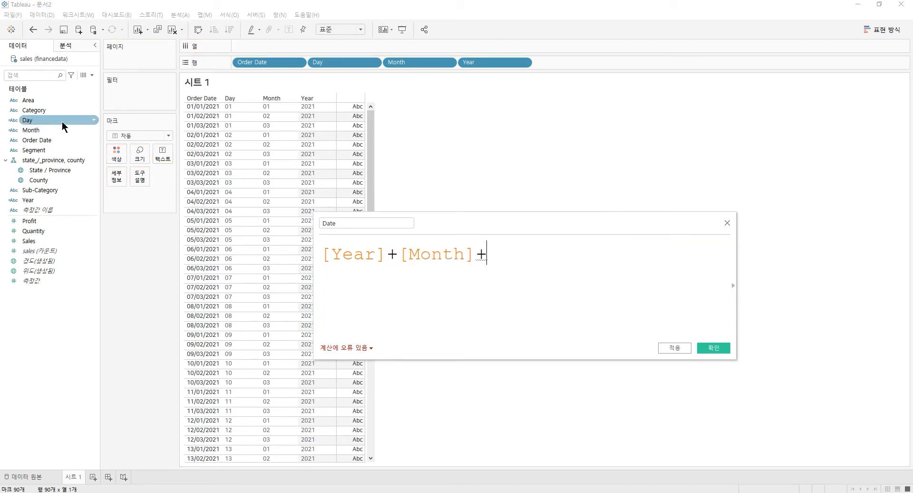
left_click_drag(61, 123, 599, 268)
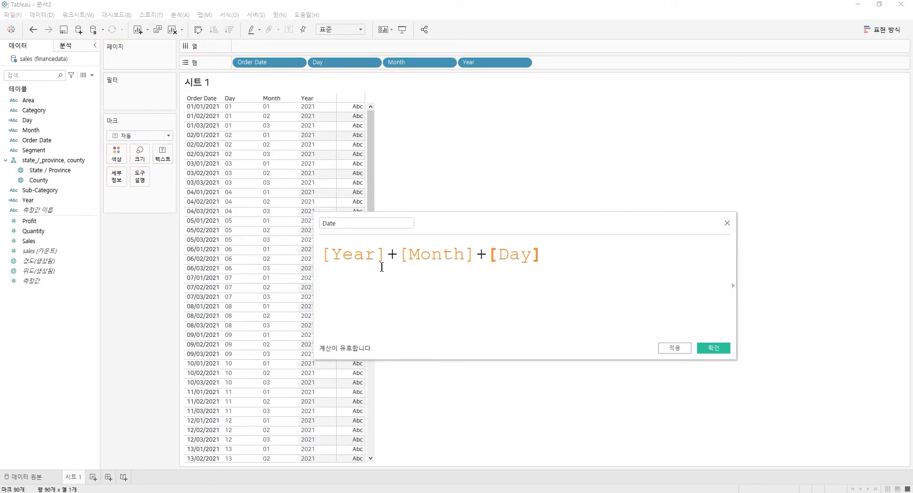
left_click(680, 350)
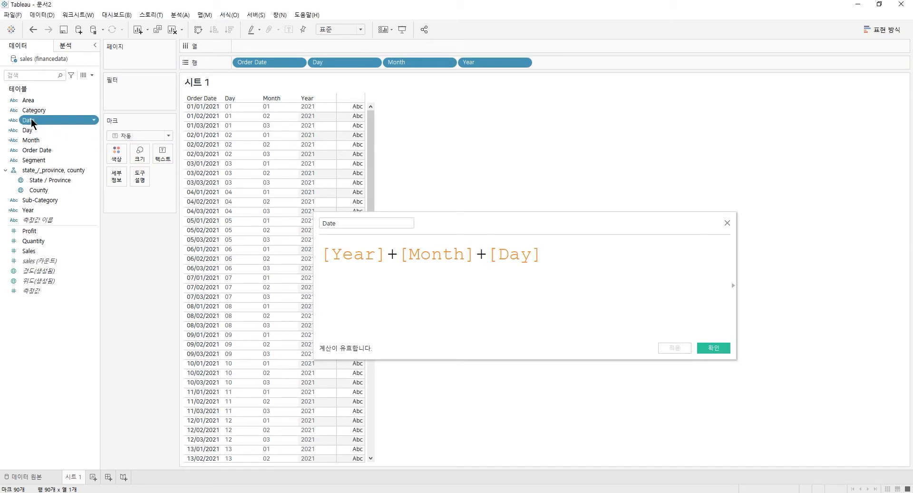
- Add the Date field to the rows after Year, check its values and close the calculation editor
left_click_drag(31, 119, 609, 62)
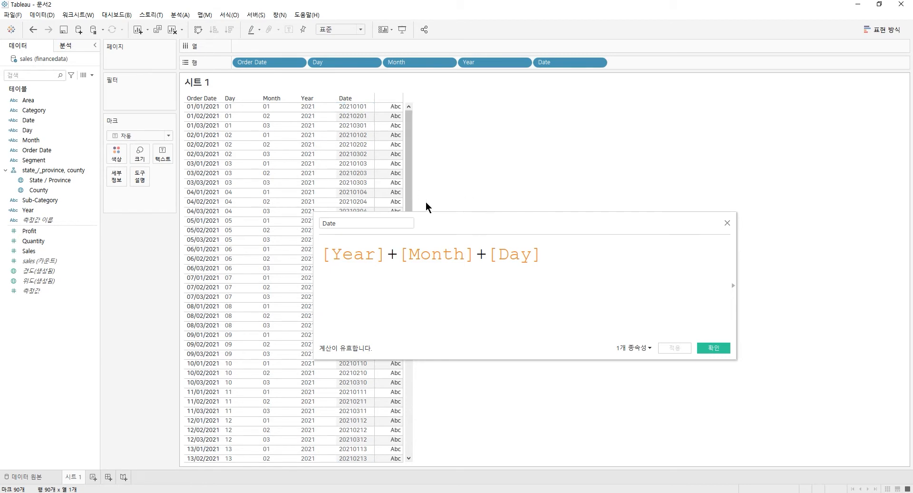
left_click_drag(450, 227, 543, 139)
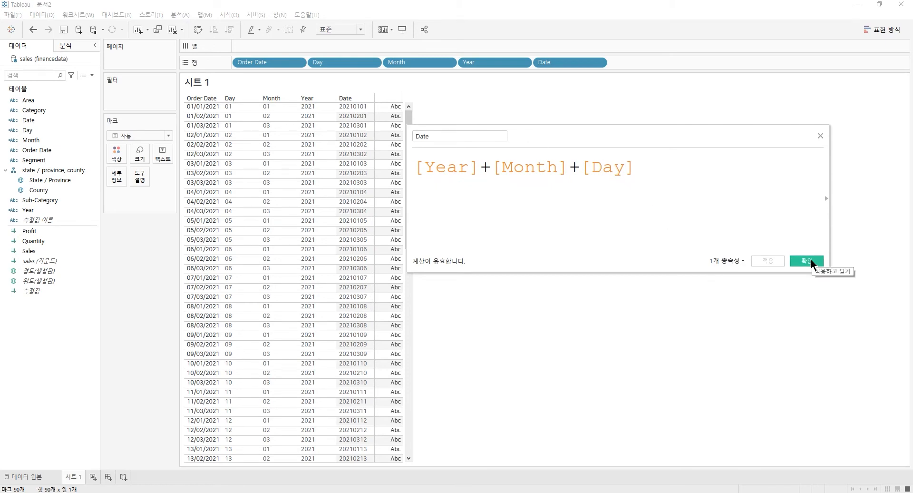
left_click(812, 263)
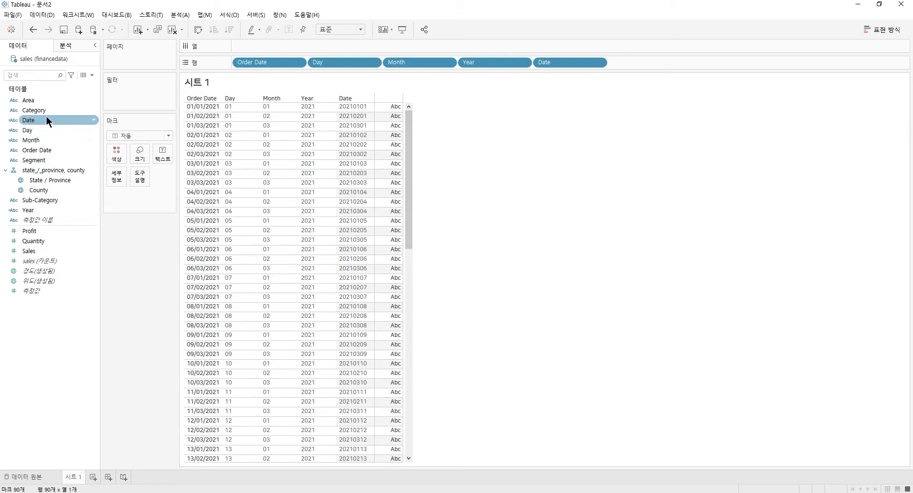
- Try to change the Date field's data type from string to date, and undo the change
left_click(15, 120)
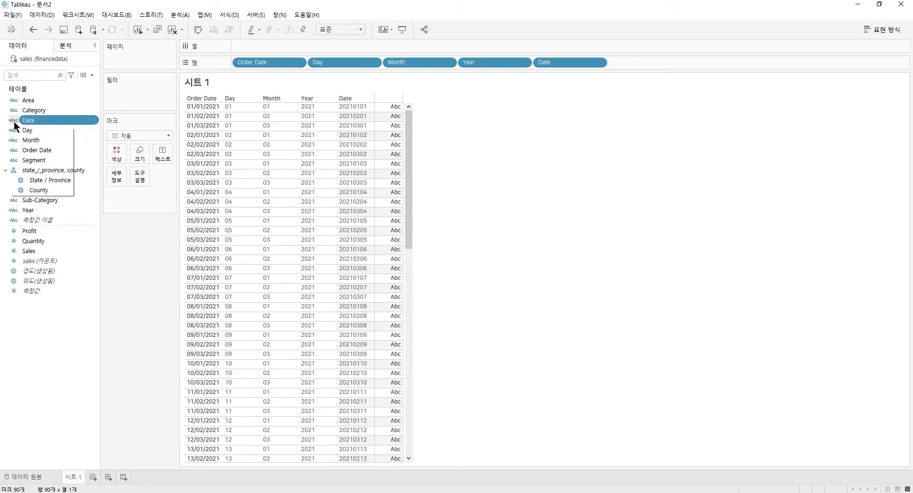
left_click(30, 163)
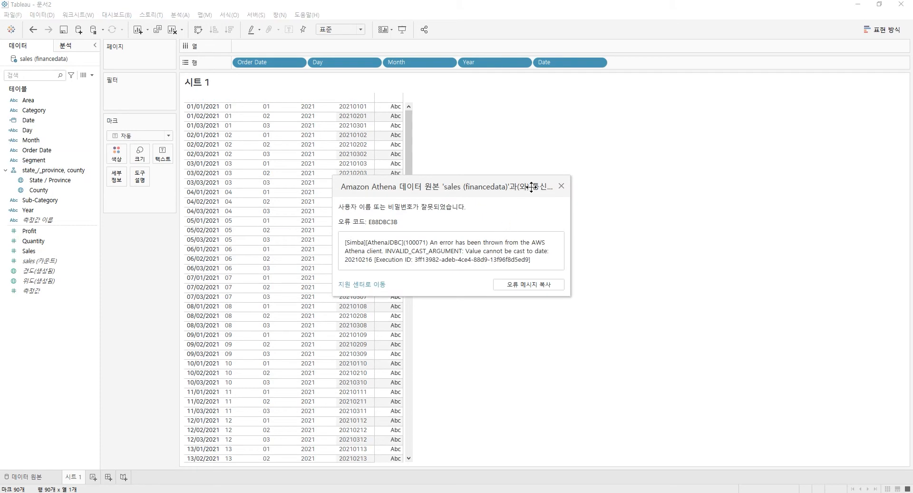
left_click(560, 186)
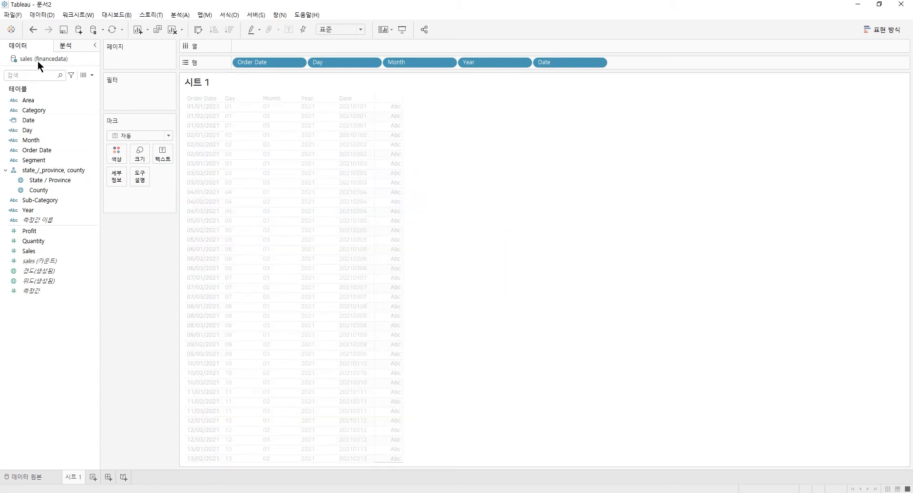
left_click(33, 32)
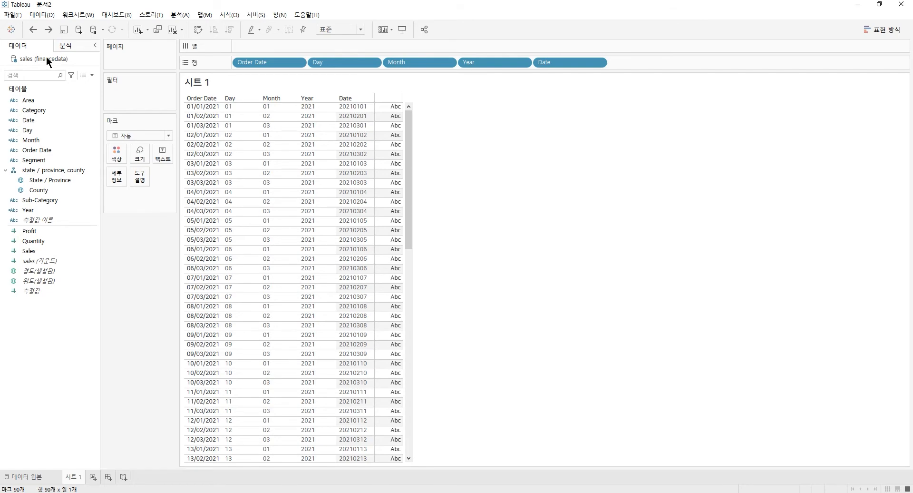
- Switch the sales data source connection to an extract, update its data preview and save the extract as sales (financedata)
double_click(47, 57)
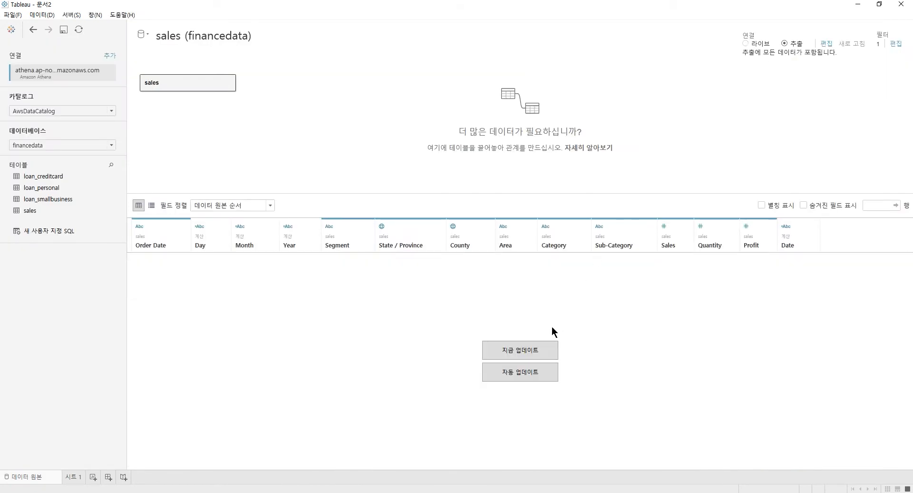
left_click(521, 354)
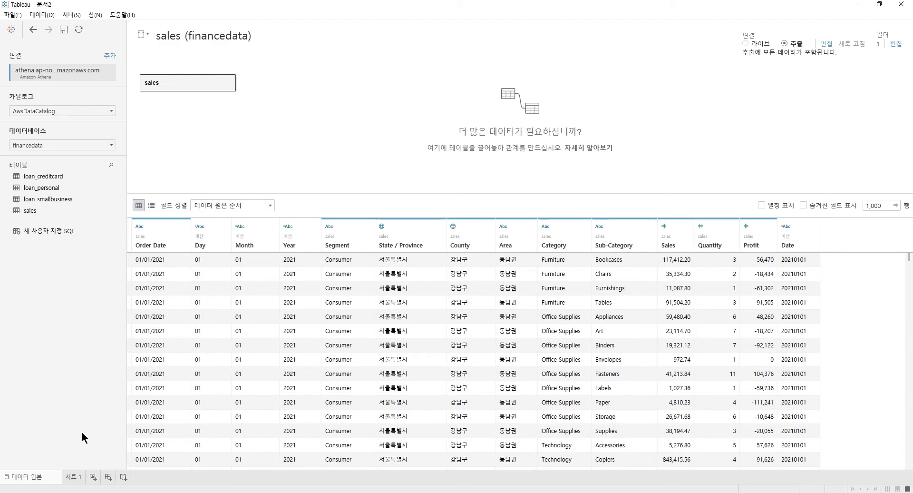
left_click(75, 477)
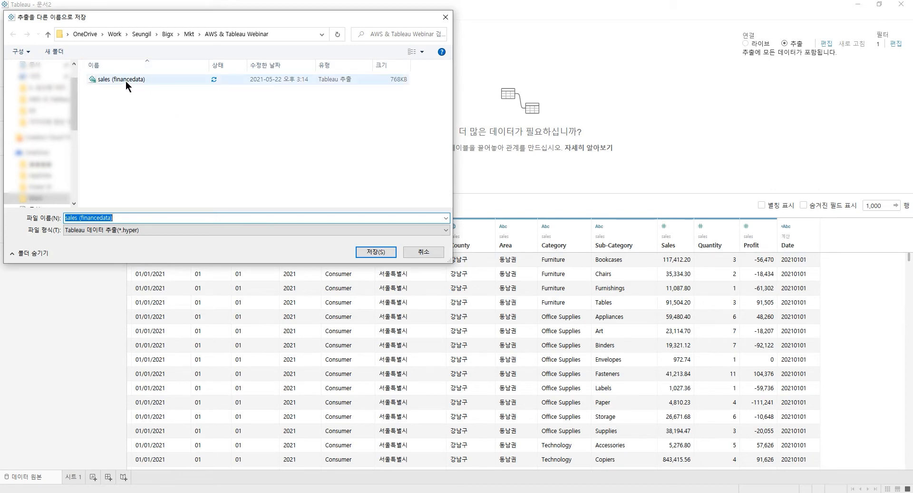
left_click(375, 251)
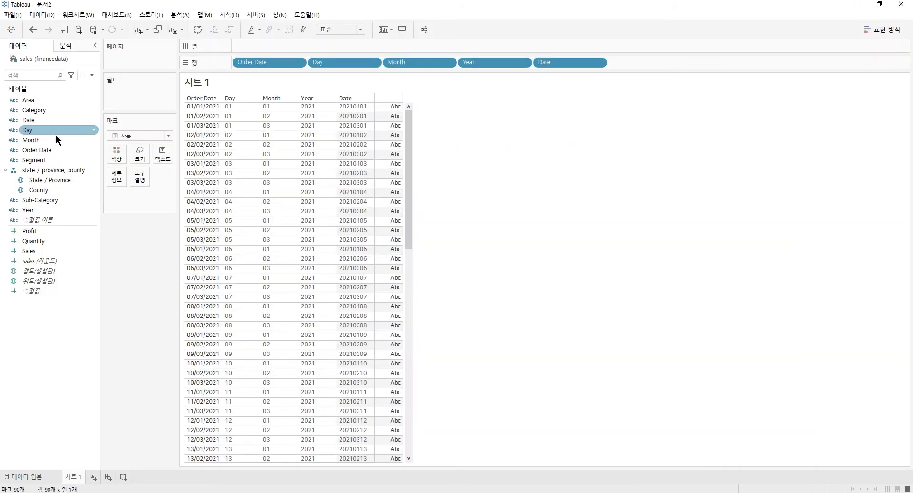
- Change the Date field's data type from string to date
left_click(13, 120)
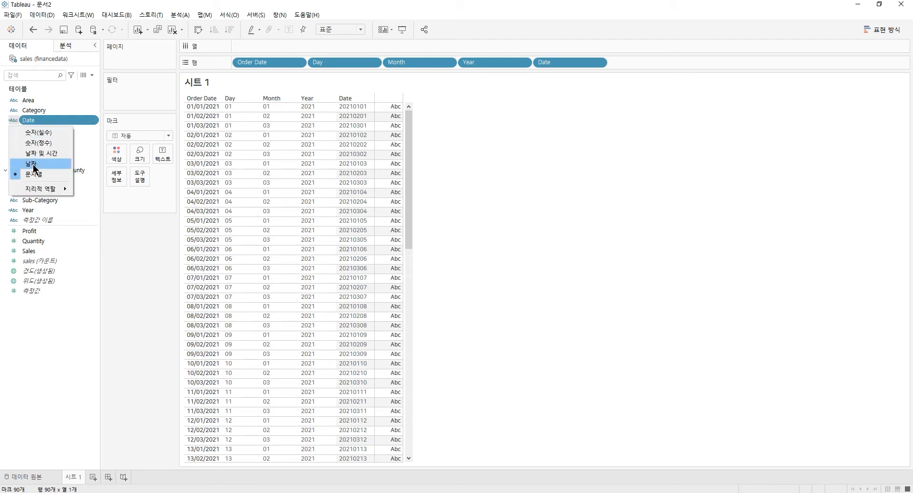
left_click(34, 164)
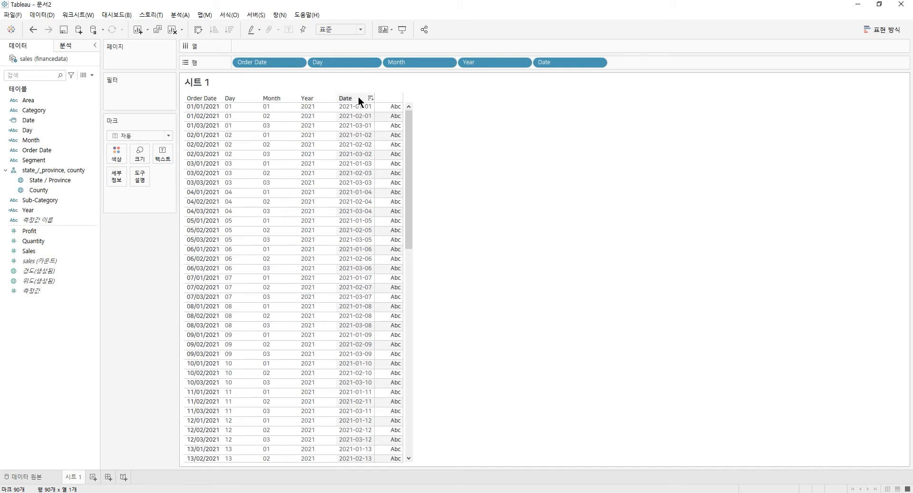
left_click(31, 121)
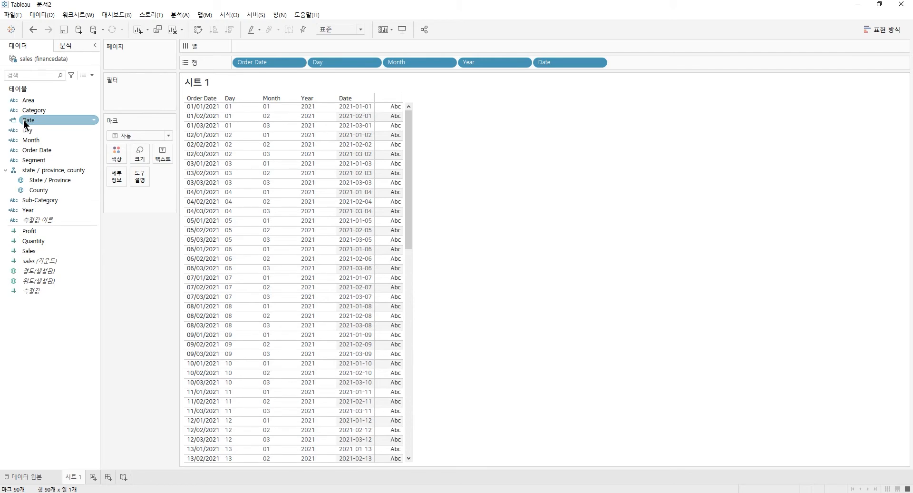
- Clear the sheet and plot total Sales on rows against the continuous month of Date on columns
left_click(171, 30)
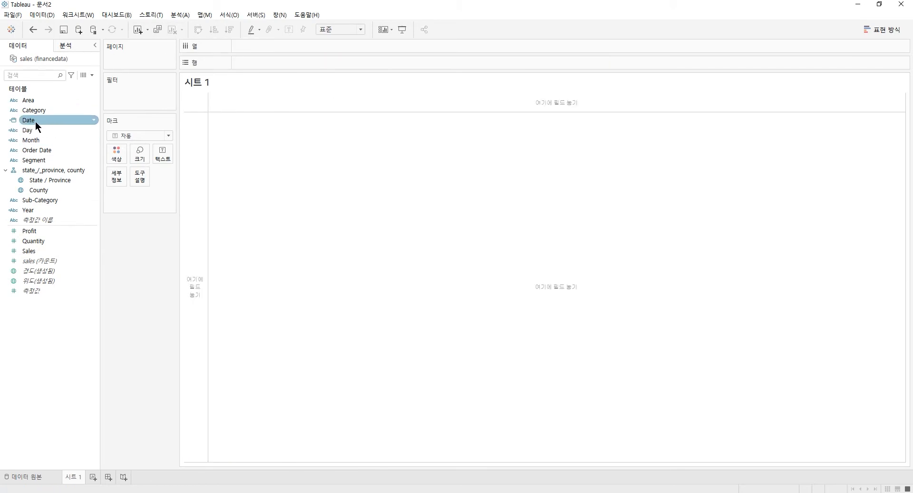
left_click_drag(35, 121, 269, 52)
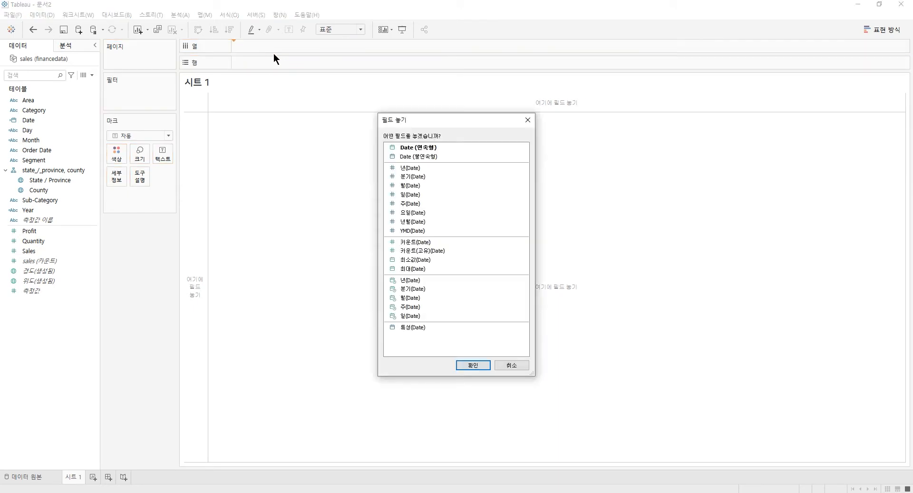
double_click(417, 297)
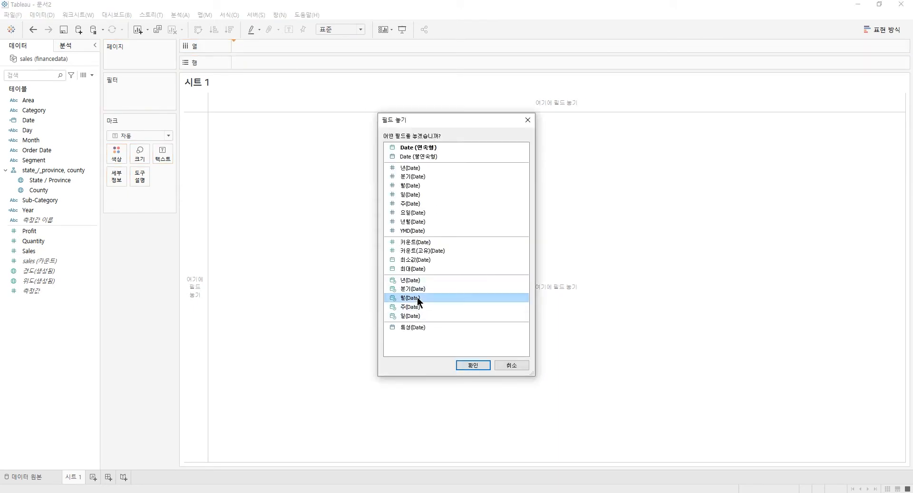
double_click(40, 250)
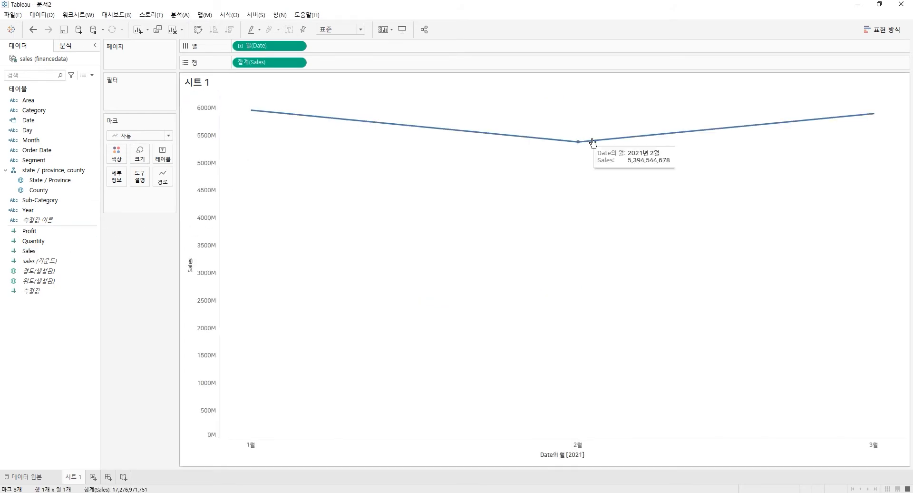
mouse_move(870, 118)
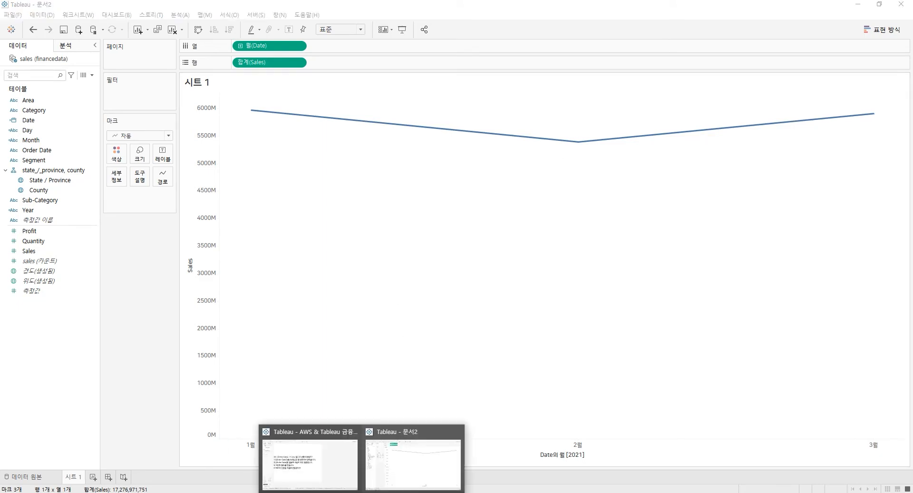
- Switch to the AWS & Tableau workshop workbook and view the category trend billboard dashboard in presentation mode
left_click(305, 452)
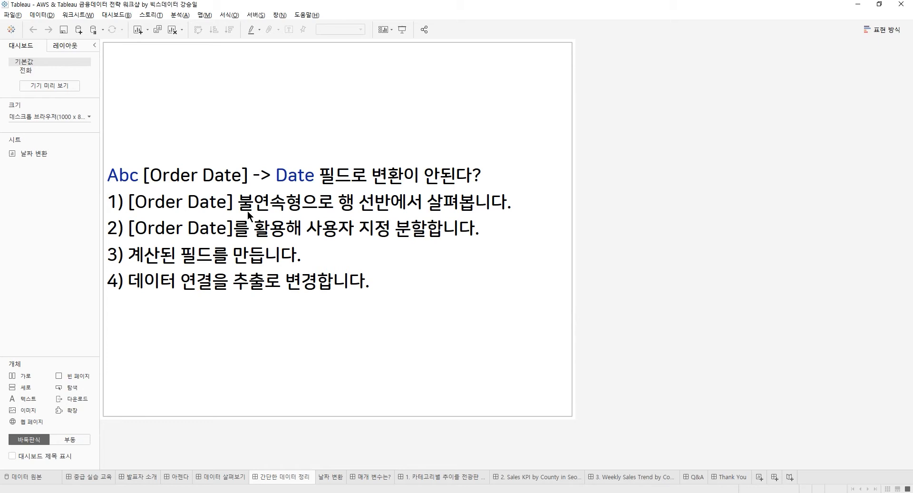
left_click(361, 478)
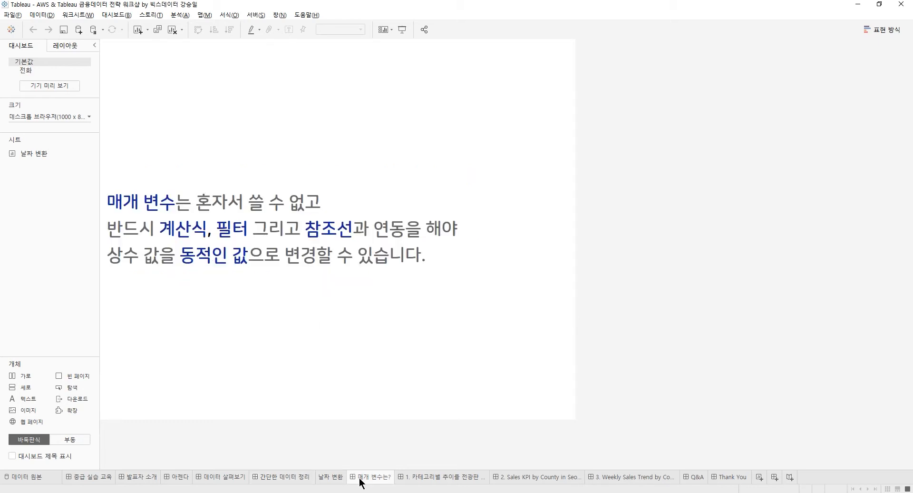
left_click(402, 478)
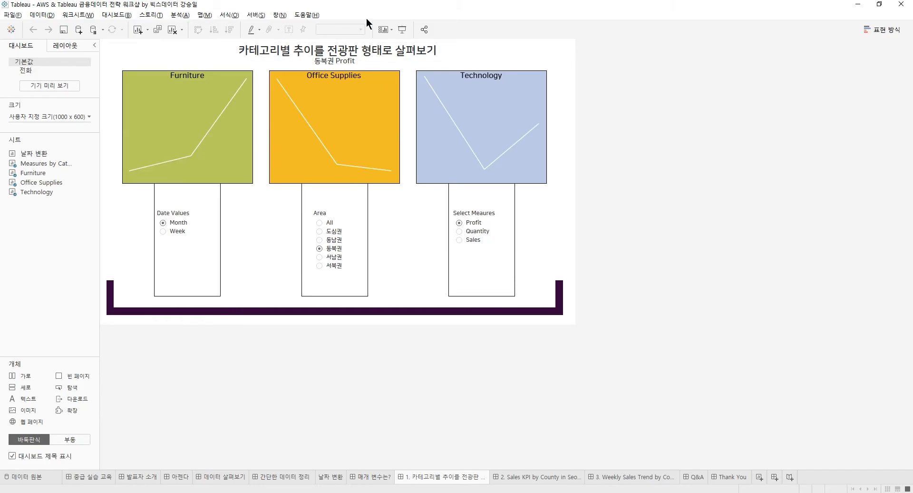
left_click(401, 29)
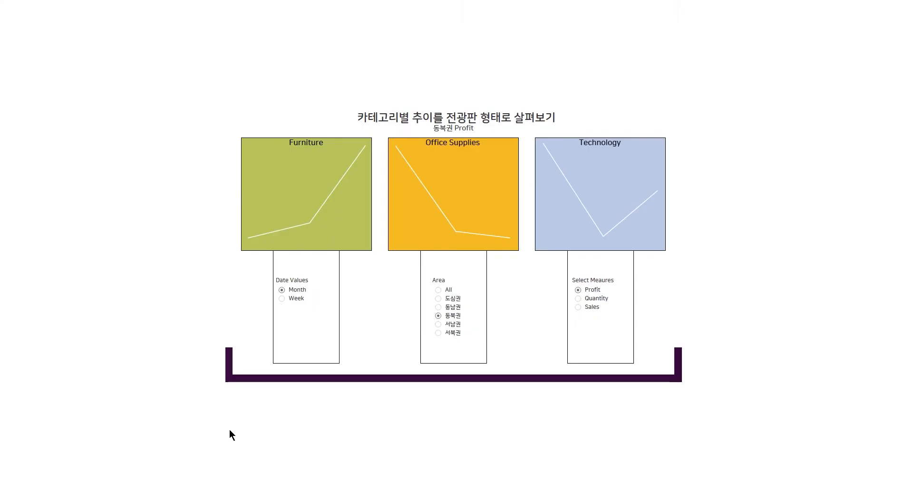
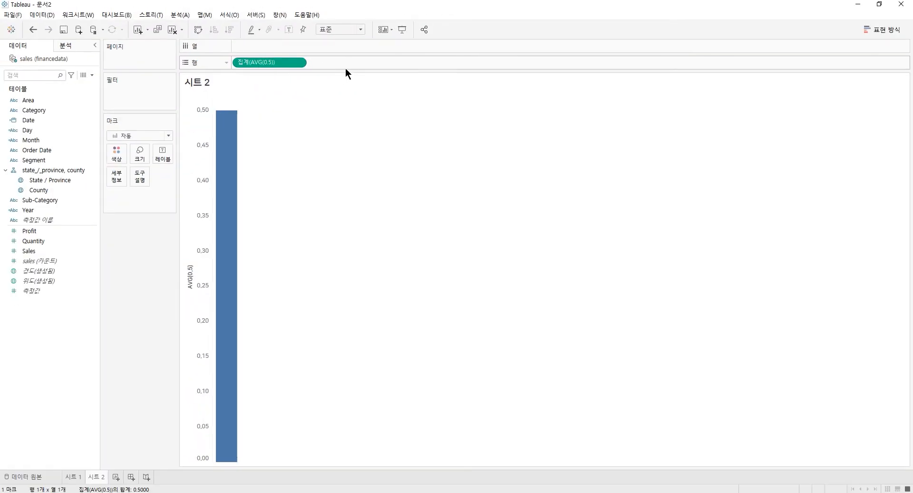
- Add an ad hoc AVG(1) calculation to the rows after AVG(0.5)
double_click(350, 63)
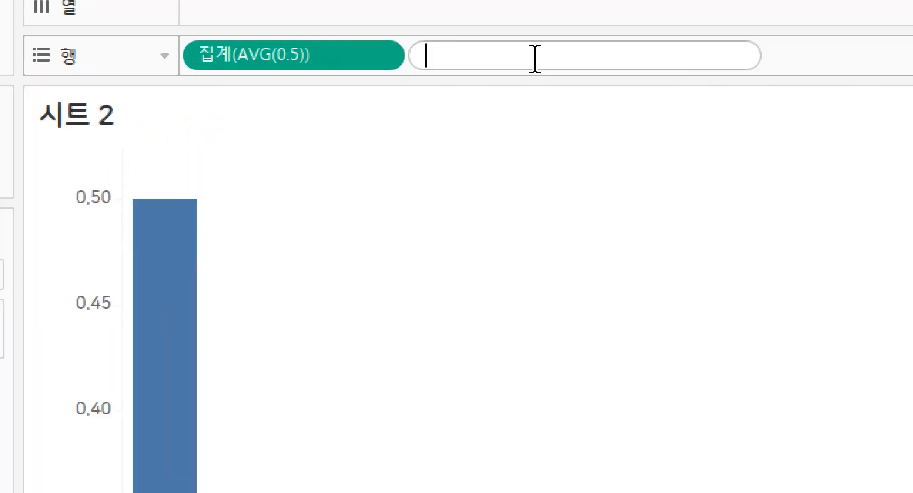
type("av")
key("Return")
type("1")
key("Return")
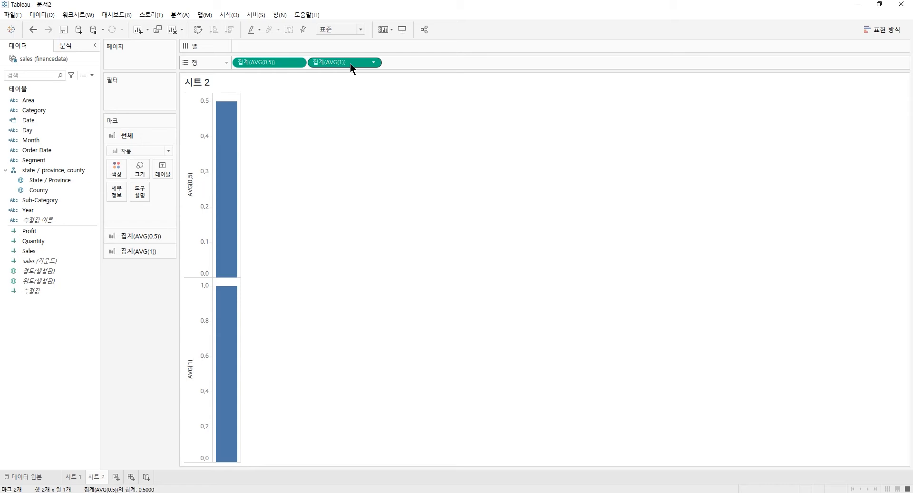
- Combine AVG(0.5) and AVG(1) on a dual axis and set the mark type of all marks to bar
left_click(375, 64)
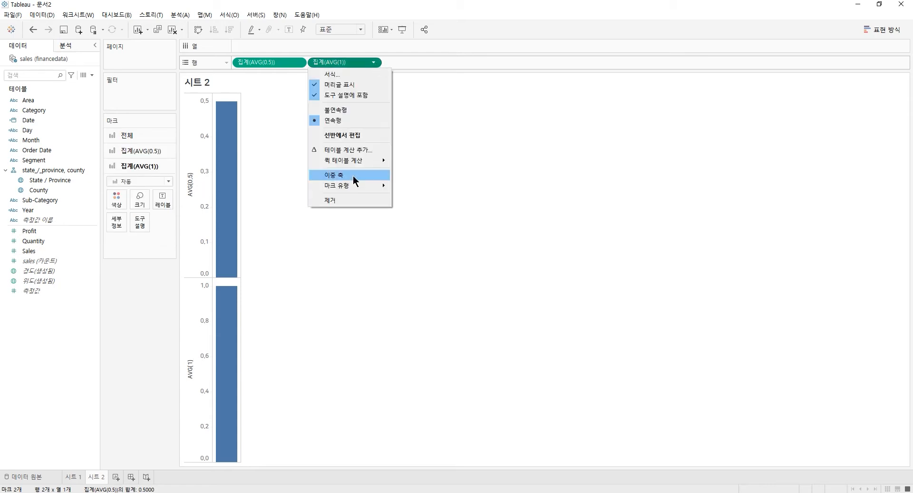
left_click(353, 176)
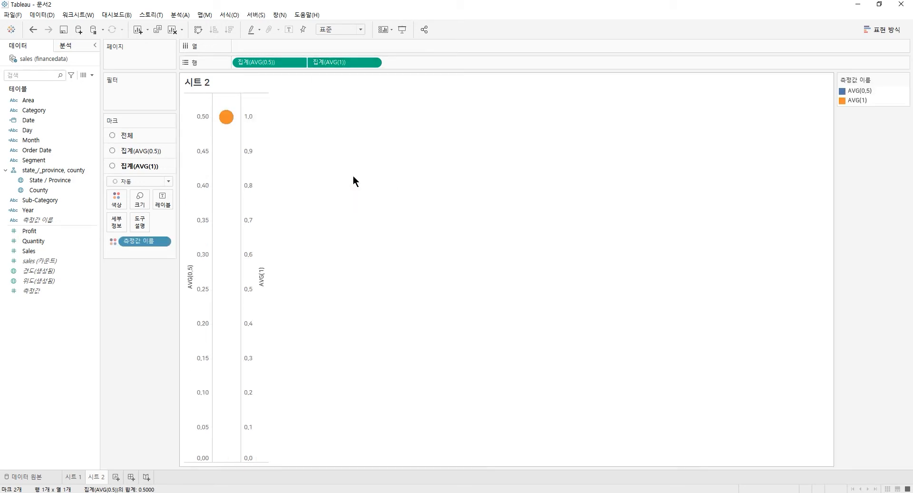
left_click(134, 133)
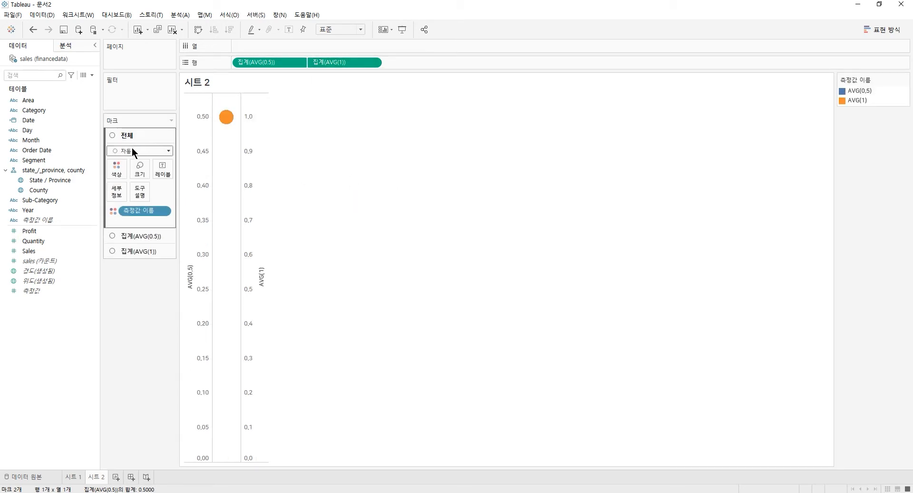
left_click(132, 150)
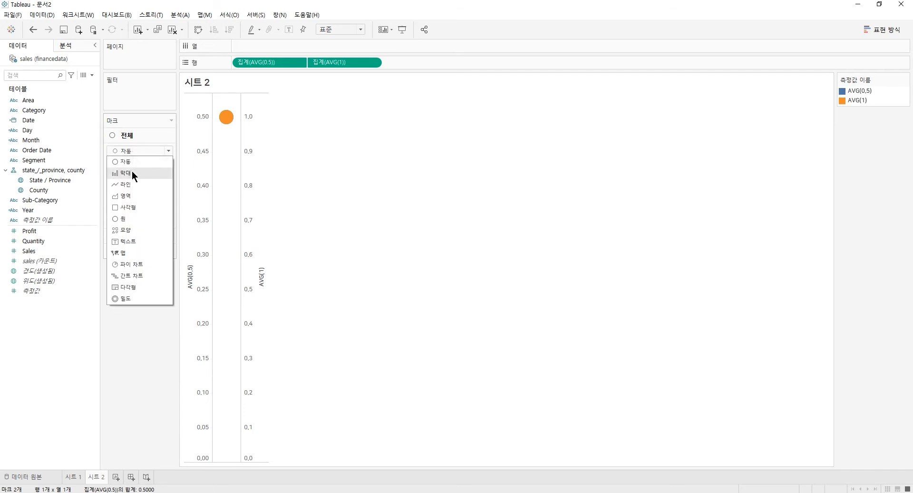
left_click(133, 172)
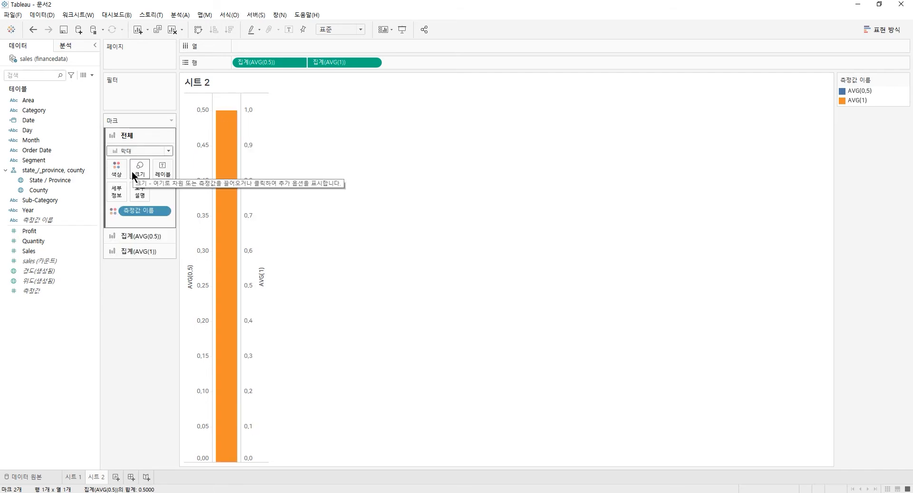
- Synchronize the dual axes and move the AVG(0.5) marks to the front
right_click(244, 126)
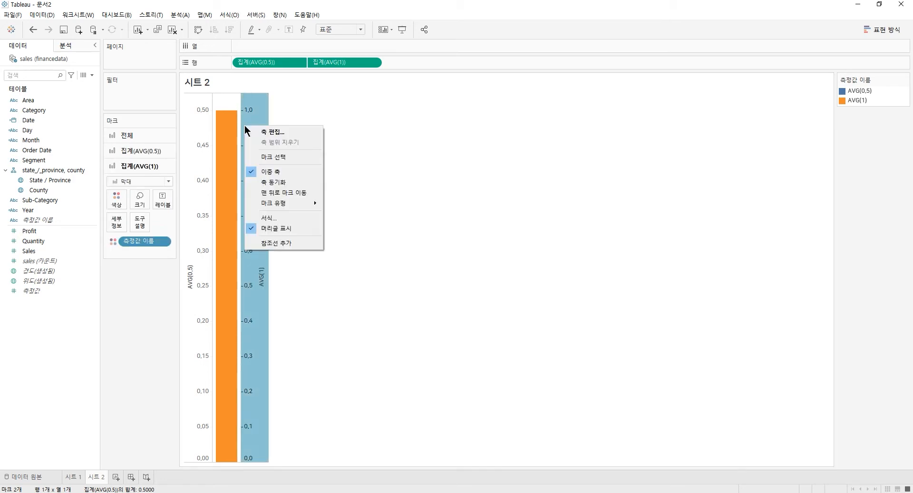
left_click(284, 183)
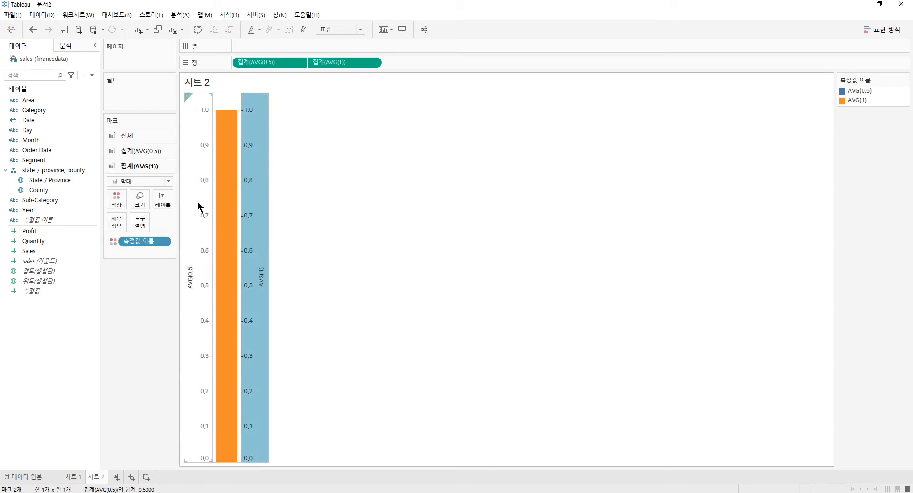
right_click(201, 167)
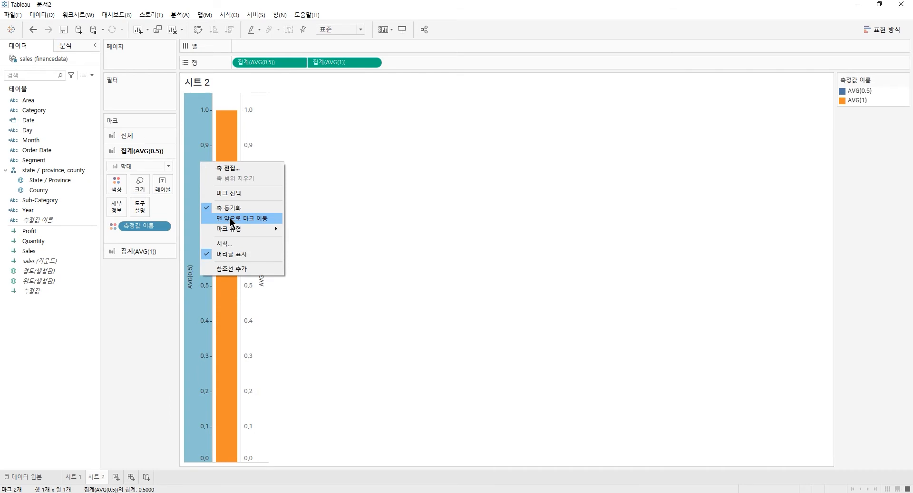
left_click(230, 217)
- Fit the chart to the entire view and reverse the scale of the AVG(0.5) axis
left_click(344, 30)
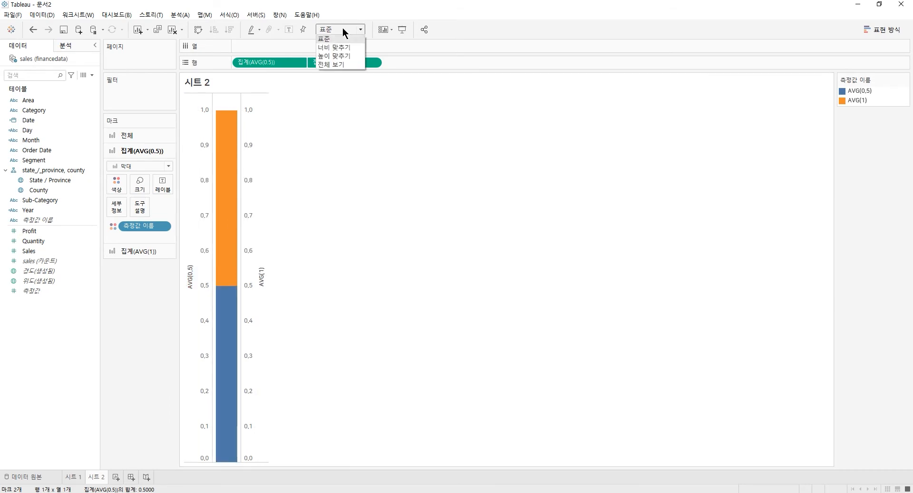
left_click(336, 65)
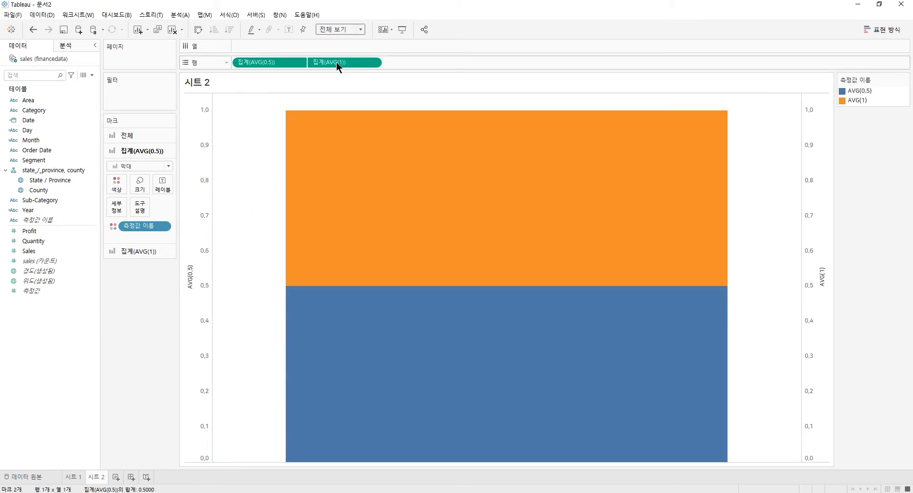
right_click(200, 234)
left_click(209, 235)
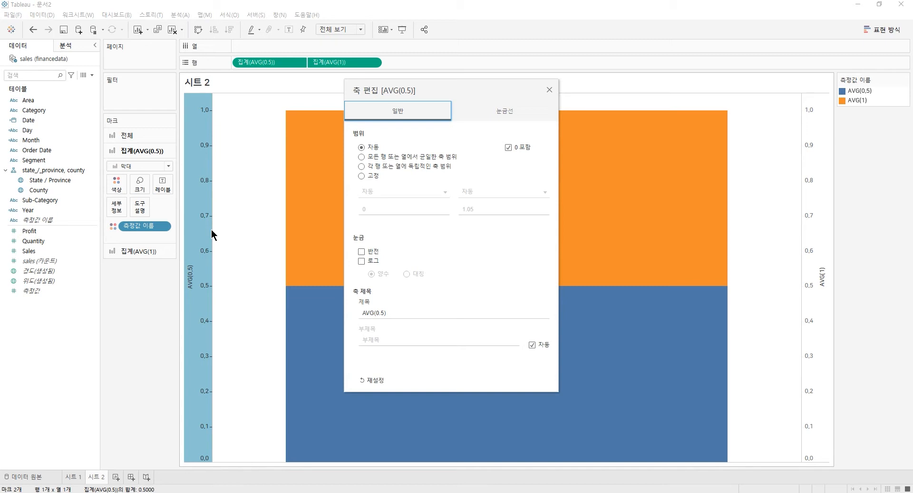
left_click(362, 251)
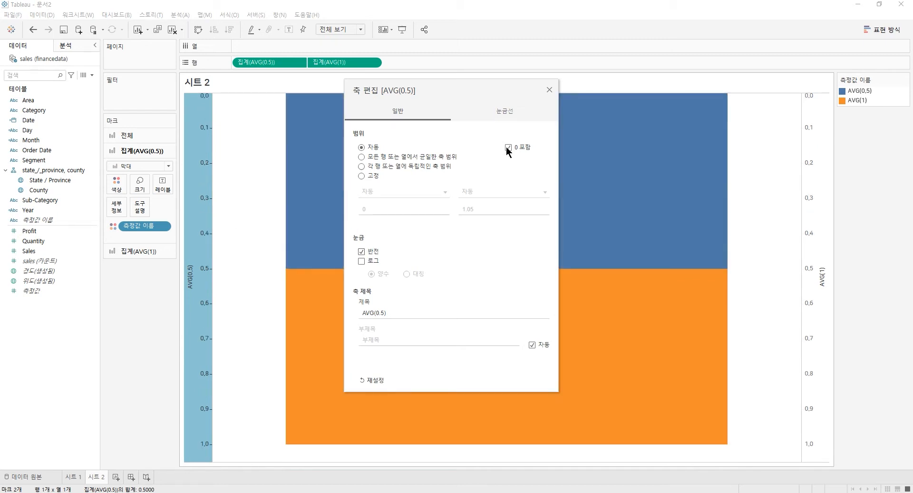
- Finish editing the AVG(0.5) axis and hide the axis headers of the dual-axis chart
left_click(549, 90)
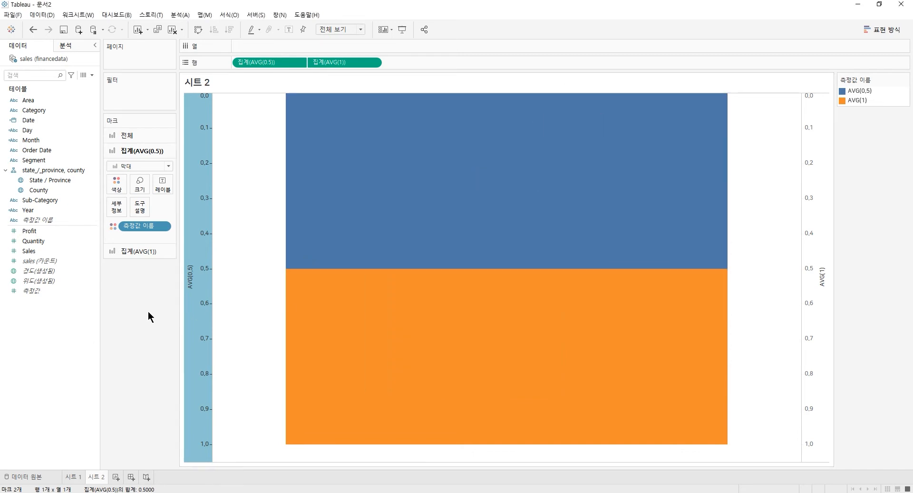
right_click(198, 224)
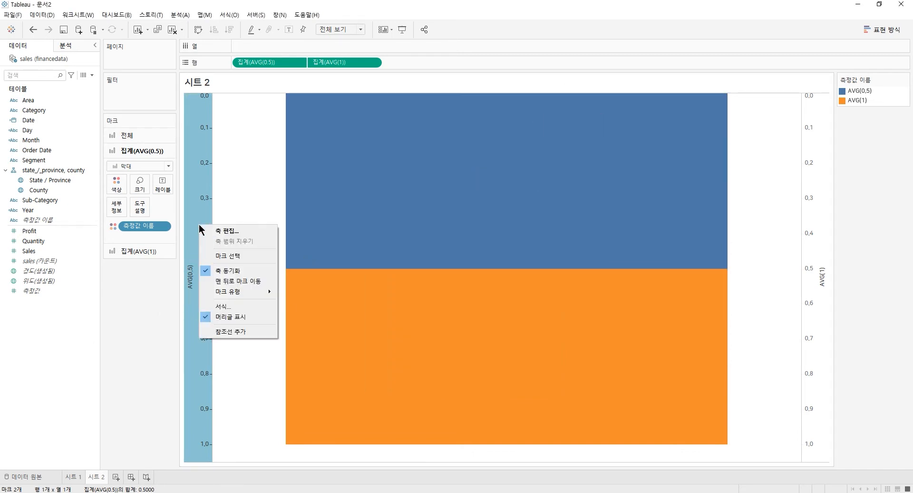
left_click(233, 317)
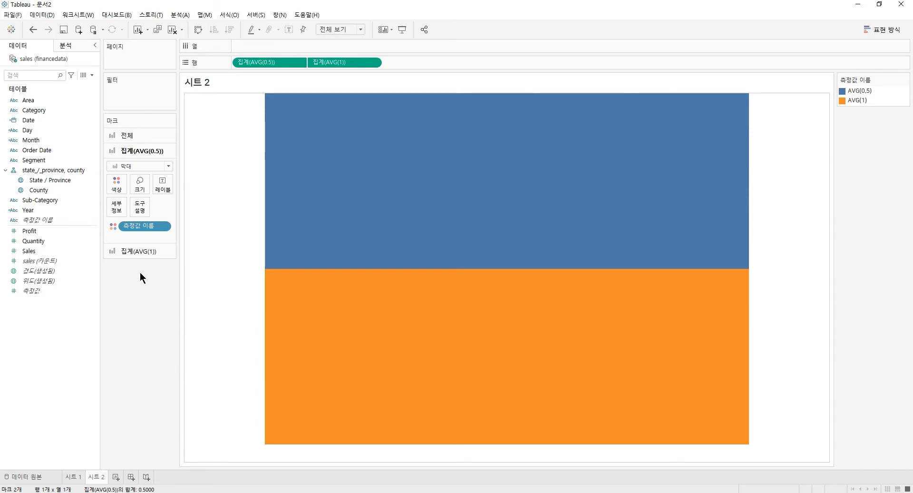
- Reduce the size of the AVG(1) bar to roughly half the width of the AVG(0.5) bar
left_click(141, 250)
left_click(139, 199)
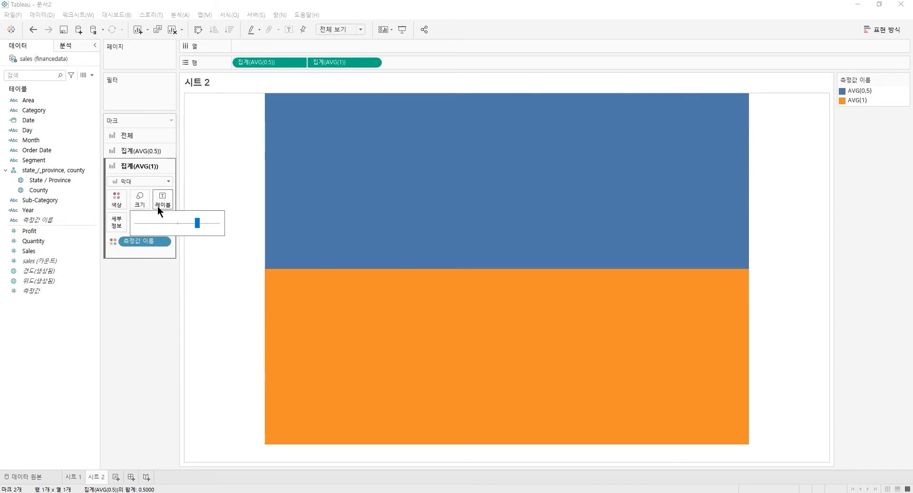
left_click_drag(176, 224, 170, 224)
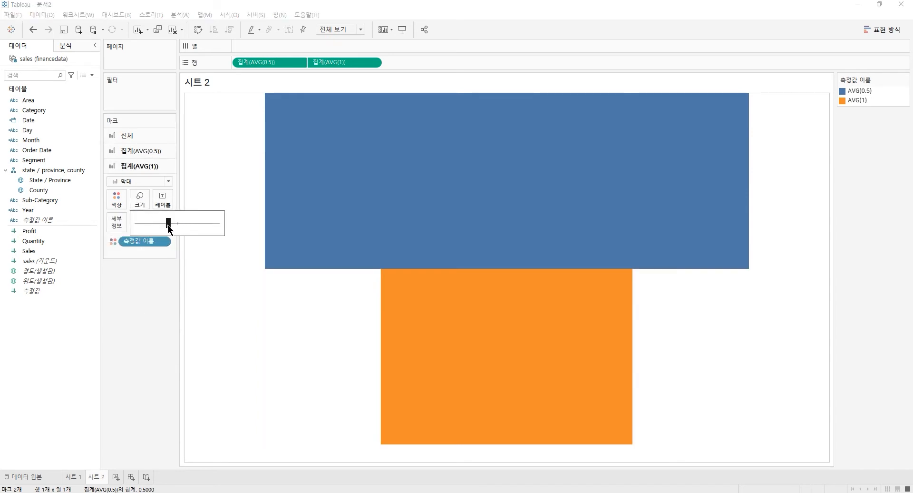
- Split the chart into columns by Category and color the AVG(0.5) bars by Category instead of Measure Names
left_click_drag(32, 110, 267, 47)
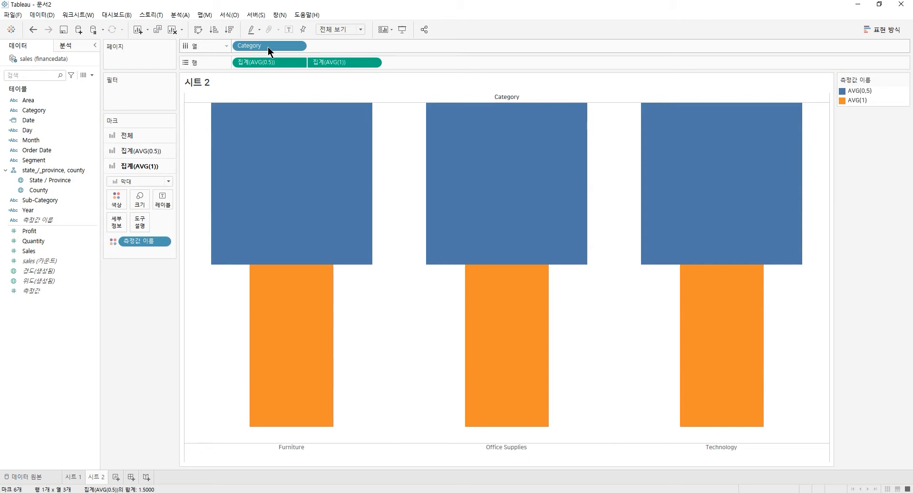
left_click(150, 150)
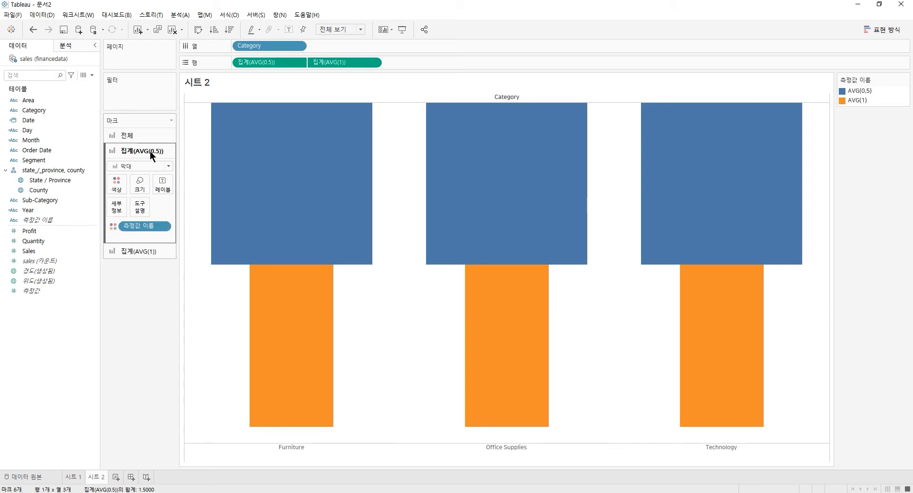
left_click_drag(138, 224, 130, 340)
left_click_drag(36, 110, 112, 190)
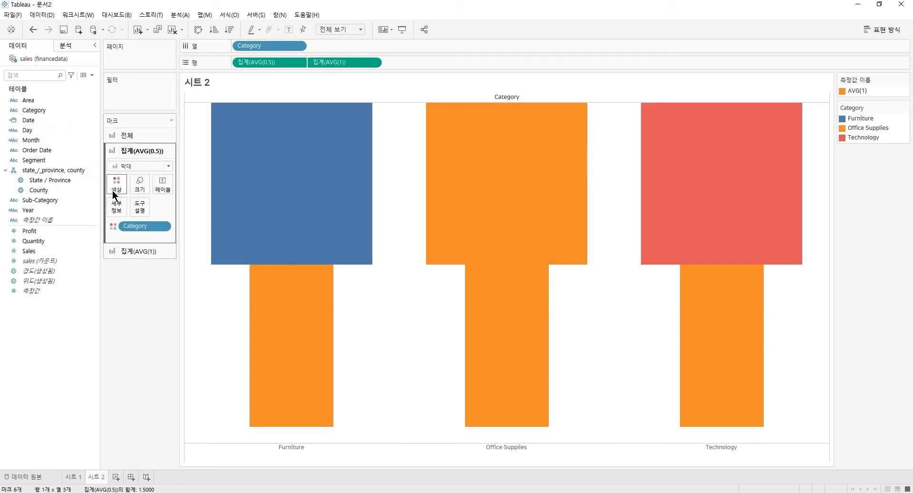
- Change the color of the AVG(1) bars to white (#ffffff)
left_click(145, 251)
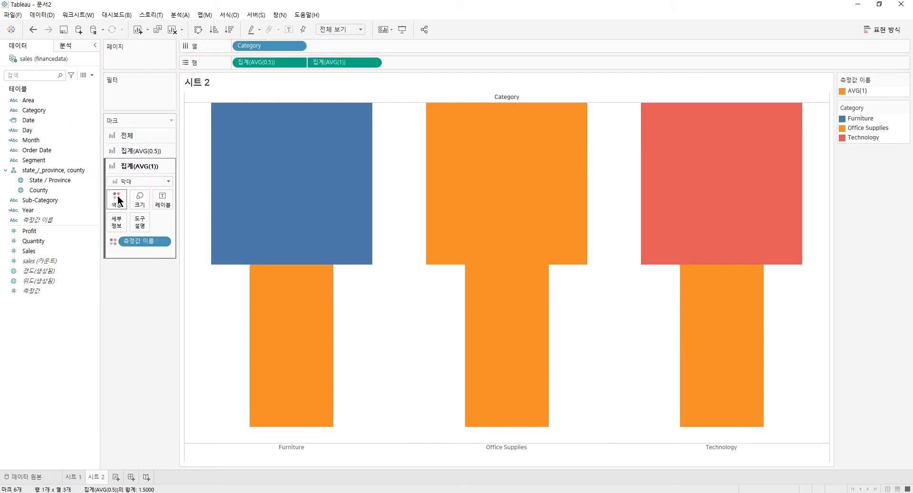
left_click(117, 199)
left_click(149, 231)
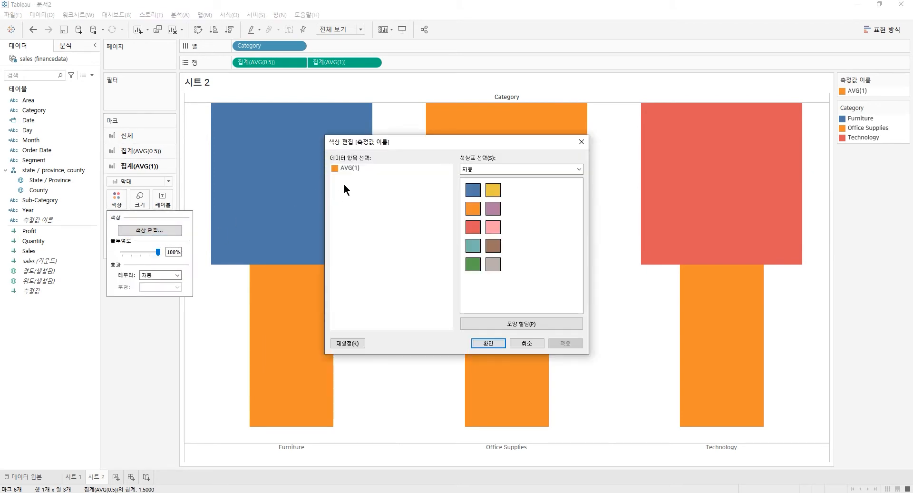
double_click(355, 167)
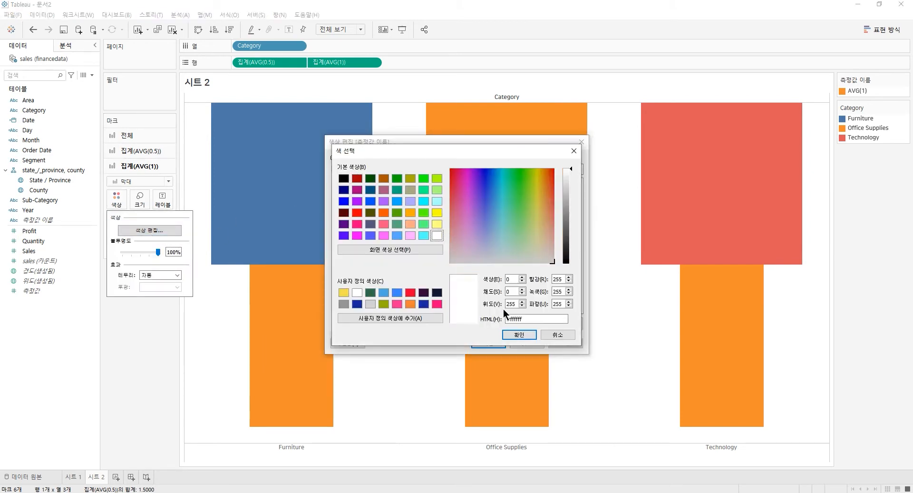
left_click(523, 336)
left_click(496, 345)
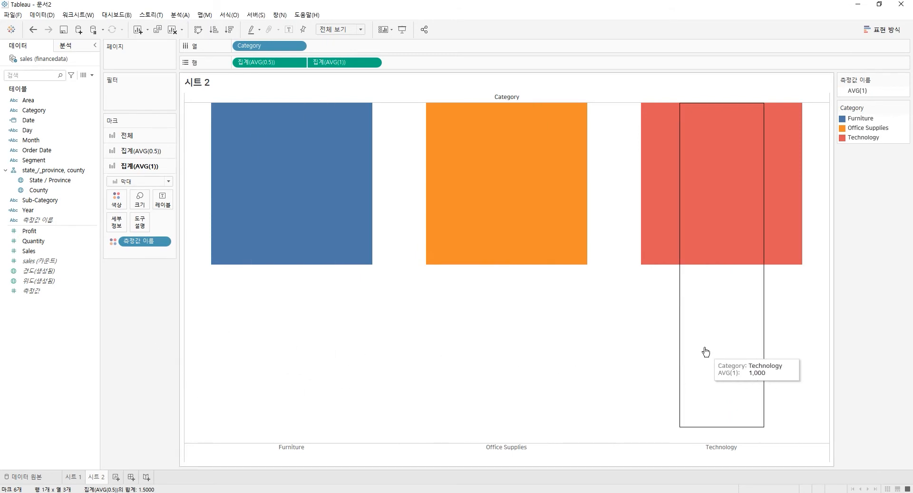
- Give the bars of all marks a black border
left_click(133, 137)
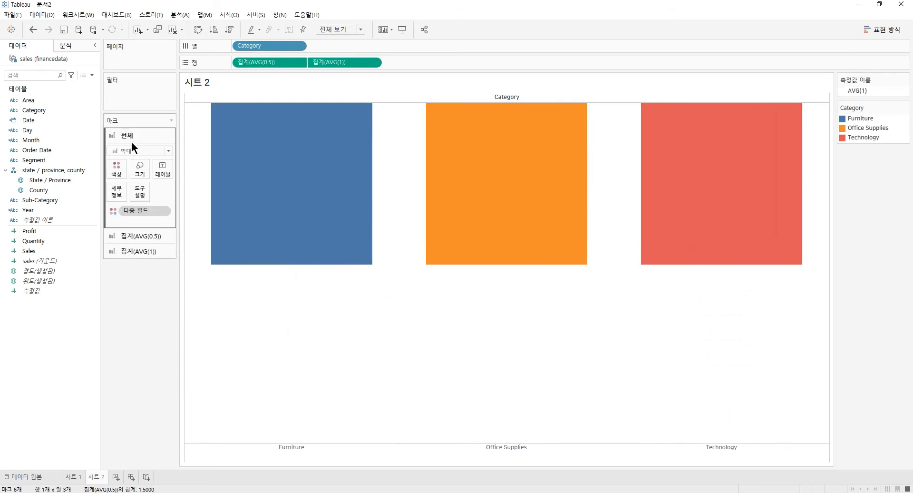
left_click(118, 174)
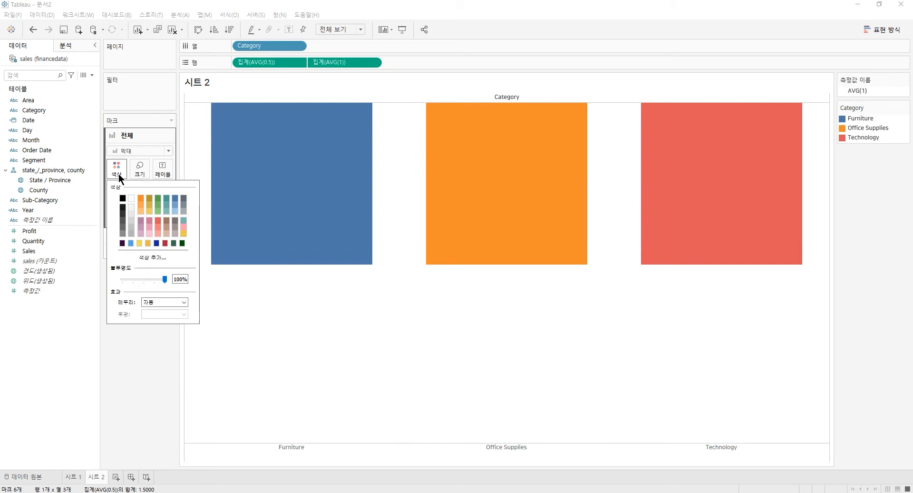
left_click(153, 301)
left_click(151, 340)
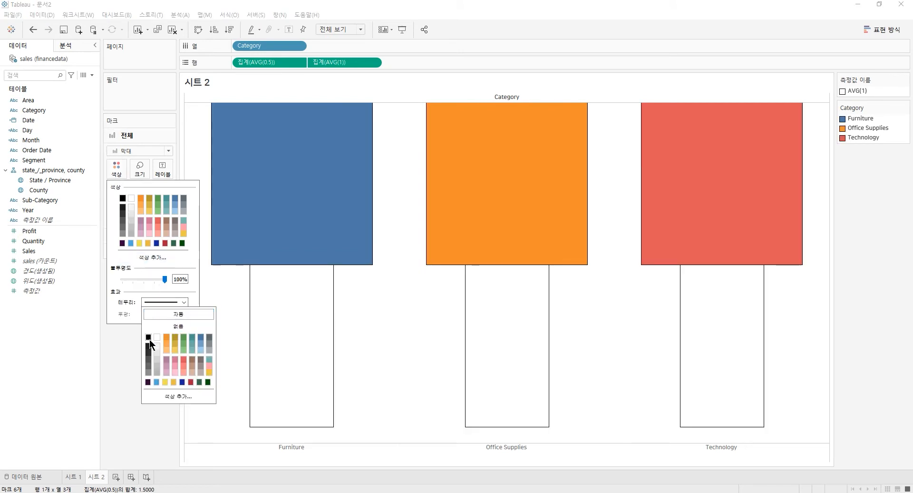
- Set the pane borders of the sheet's row dividers and column dividers to None
right_click(398, 315)
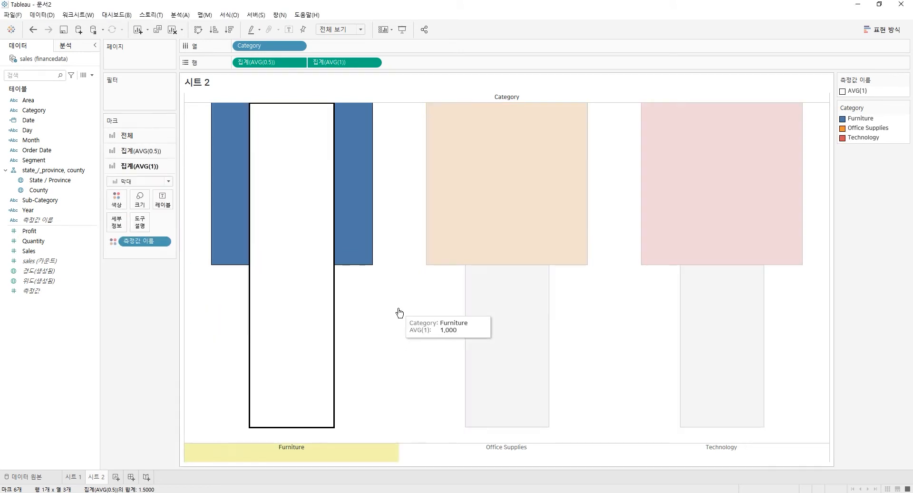
left_click(428, 360)
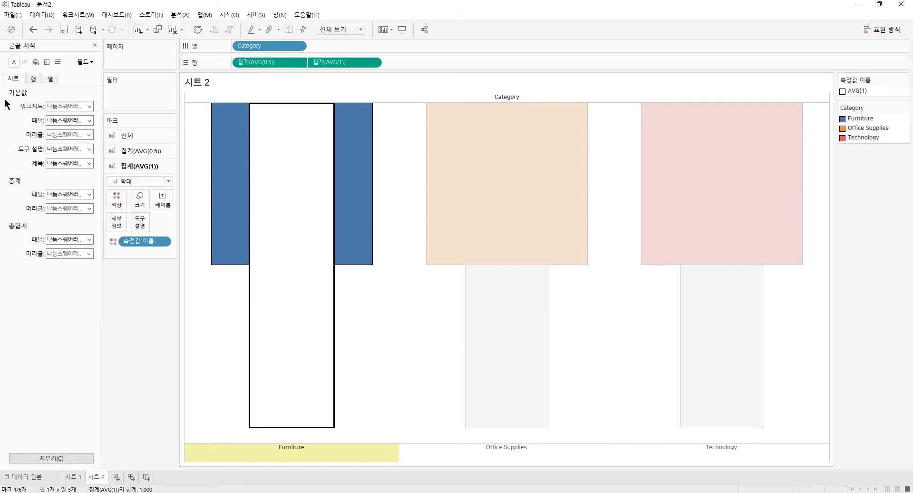
left_click(48, 63)
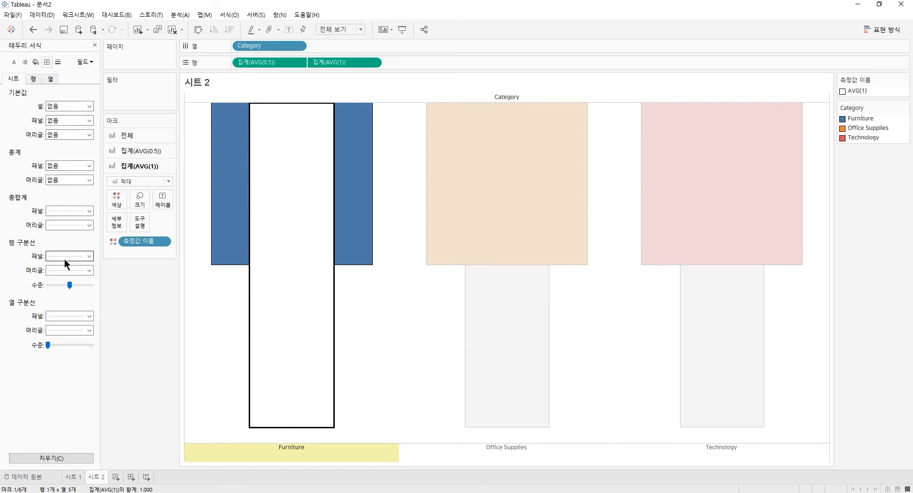
left_click(73, 257)
left_click(80, 268)
left_click(58, 315)
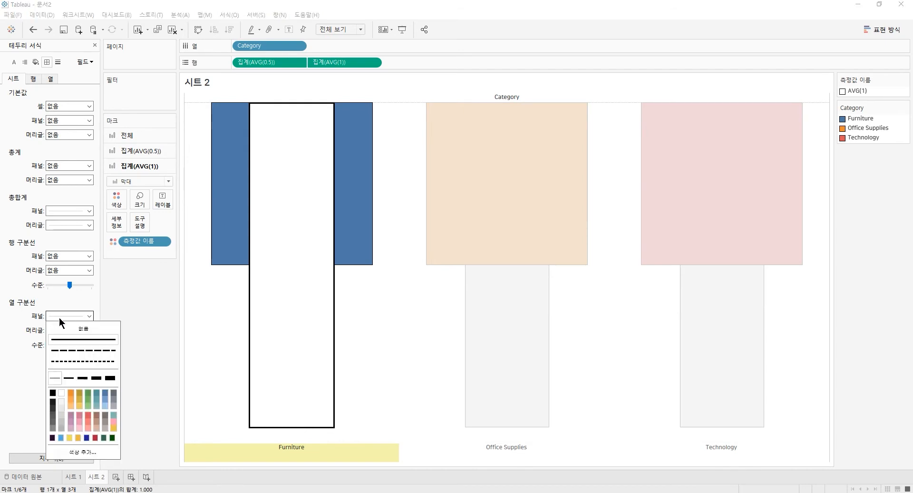
left_click(69, 328)
left_click(121, 320)
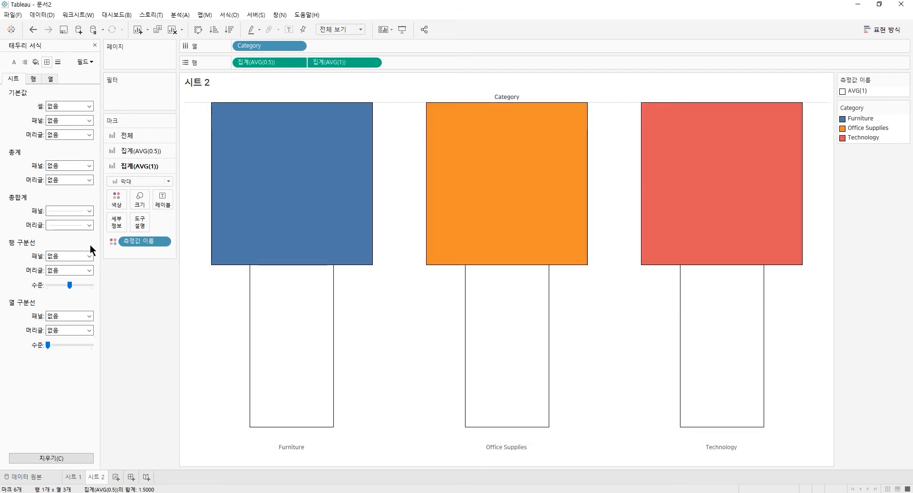
- Set the sheet's zero line to None and finish formatting
left_click(56, 63)
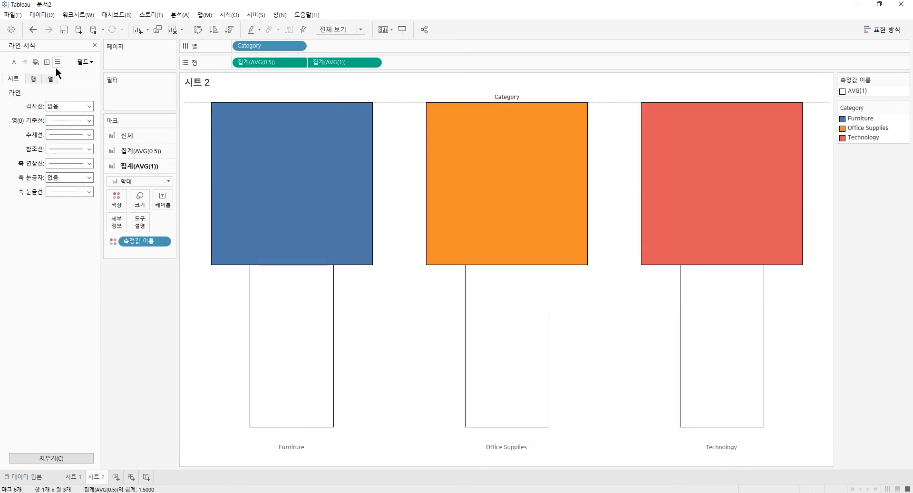
left_click(68, 125)
left_click(81, 133)
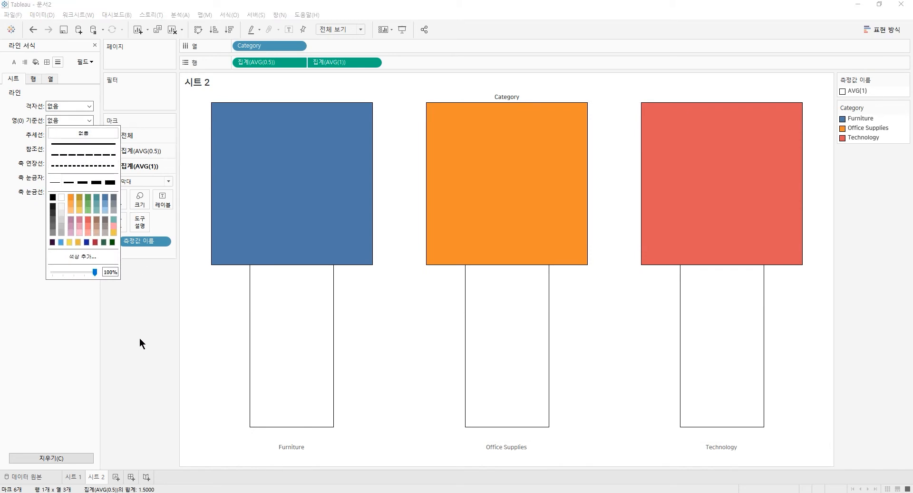
left_click(95, 46)
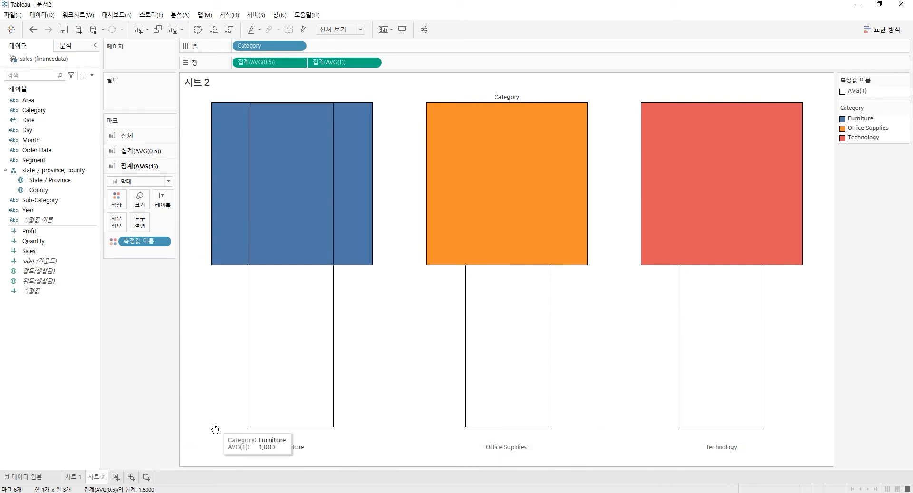
- Label the AVG(0.5) bars with Category and set the labels' vertical alignment to bottom
left_click(155, 151)
left_click_drag(33, 110, 155, 188)
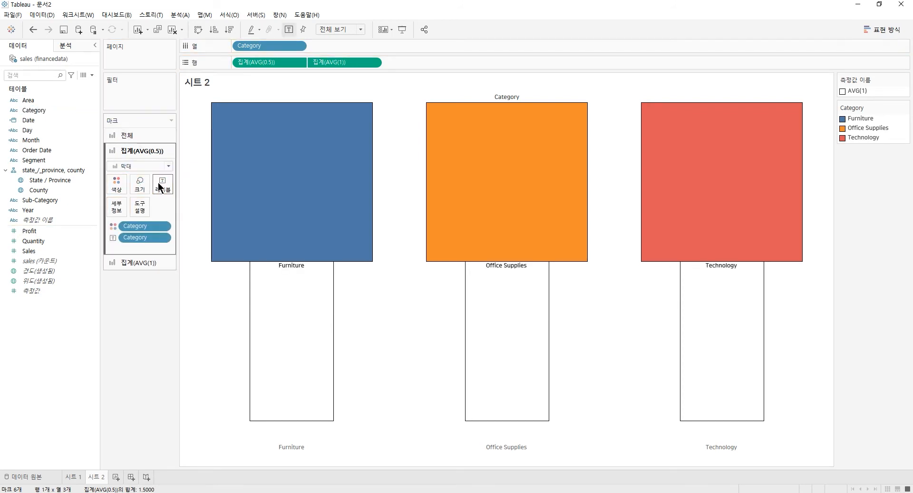
left_click(163, 184)
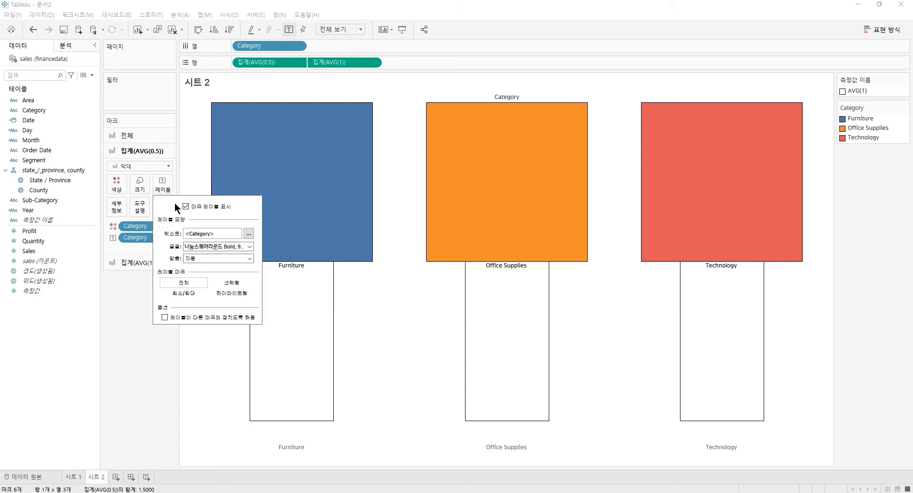
left_click(189, 258)
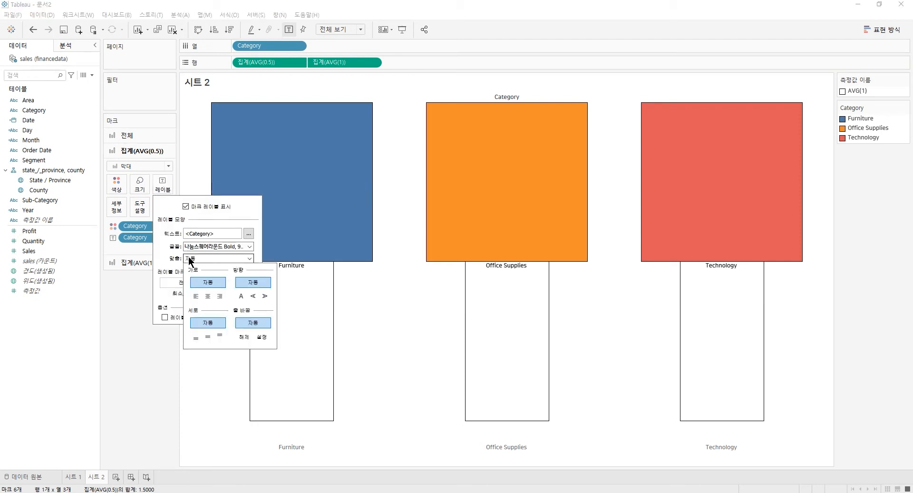
left_click(196, 337)
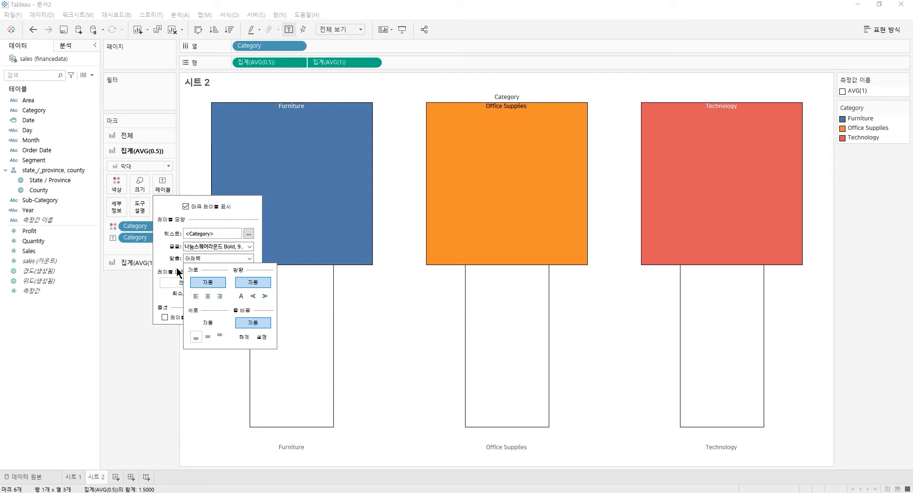
- Set the Category labels' font size to 14 and hide the Category column header
left_click(199, 247)
left_click(207, 272)
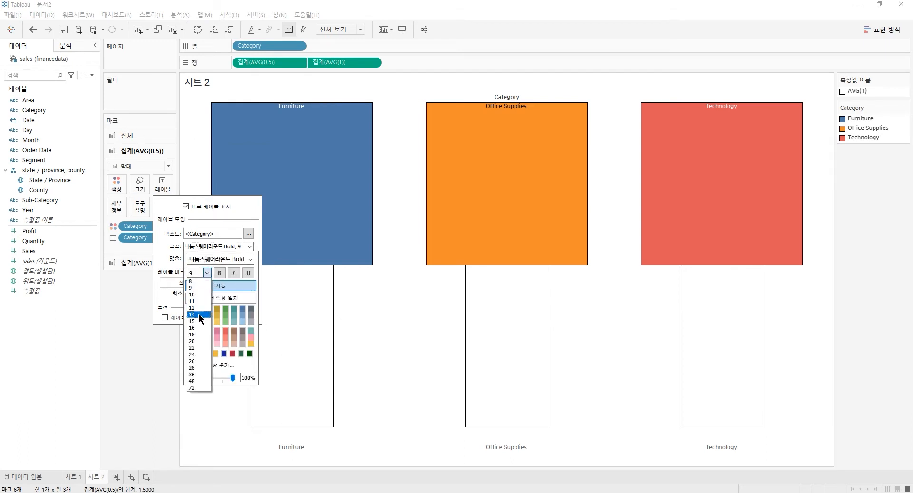
left_click(199, 314)
left_click(129, 335)
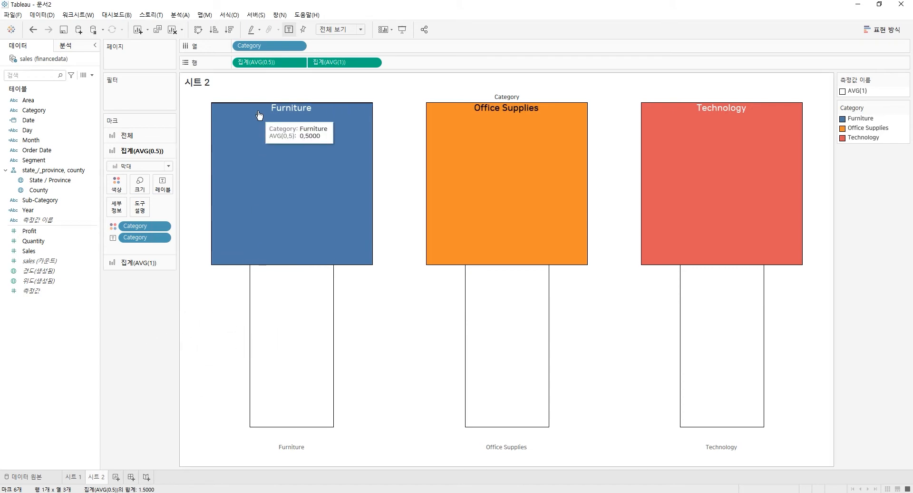
left_click(298, 46)
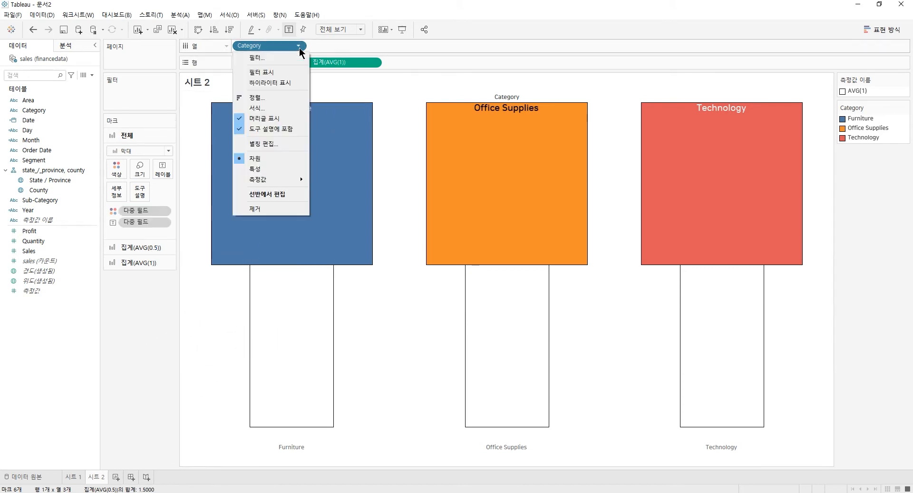
left_click(287, 120)
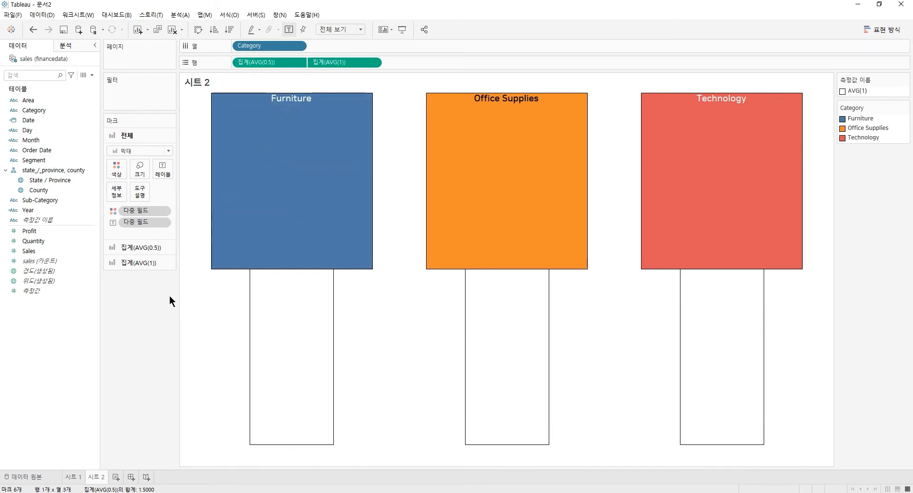
- Rename the worksheet as Monitor
double_click(93, 476)
type("Non")
type("itor")
key("Return")
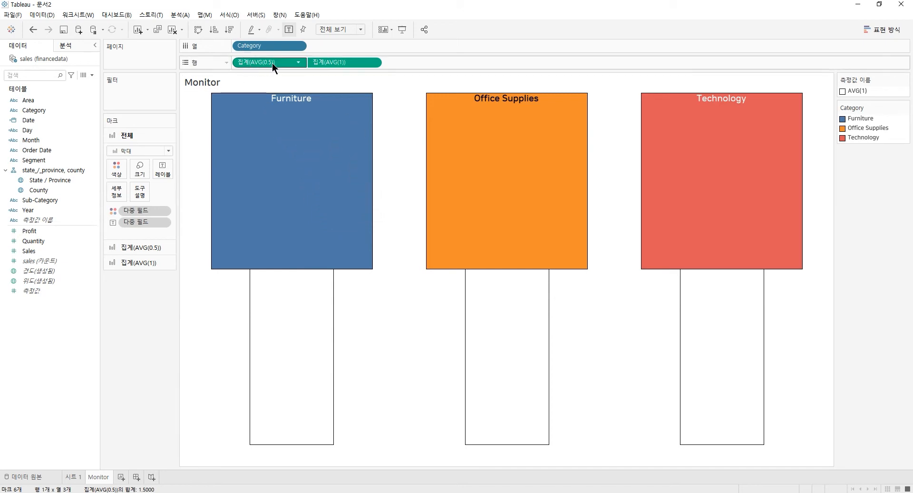
- Exclude AVG(0.5) and AVG(1) from the tooltip
left_click(298, 62)
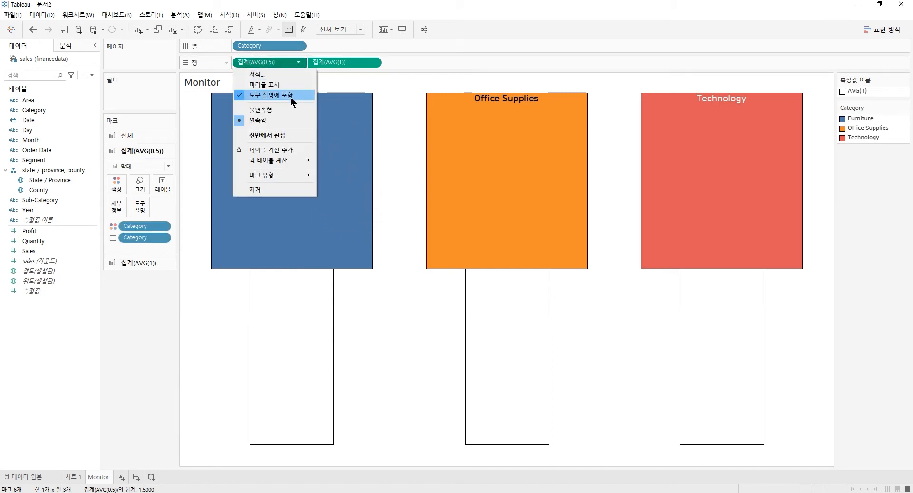
left_click(290, 96)
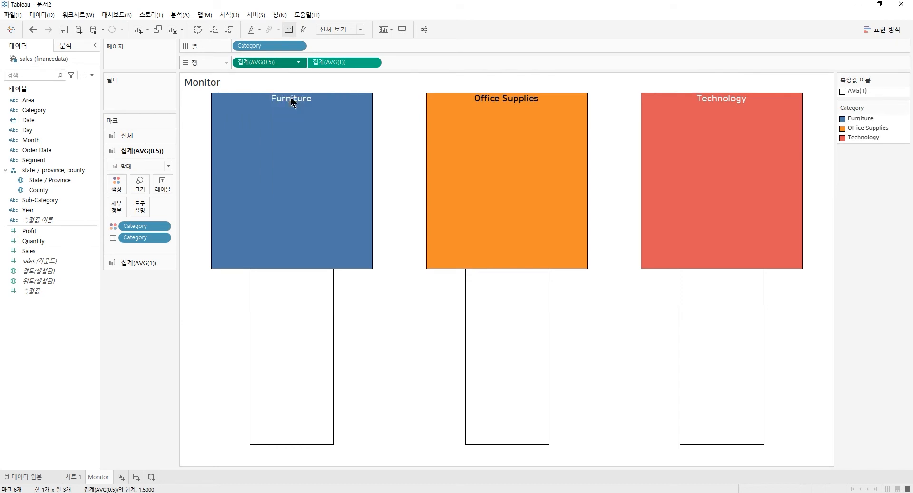
left_click(374, 62)
left_click(364, 96)
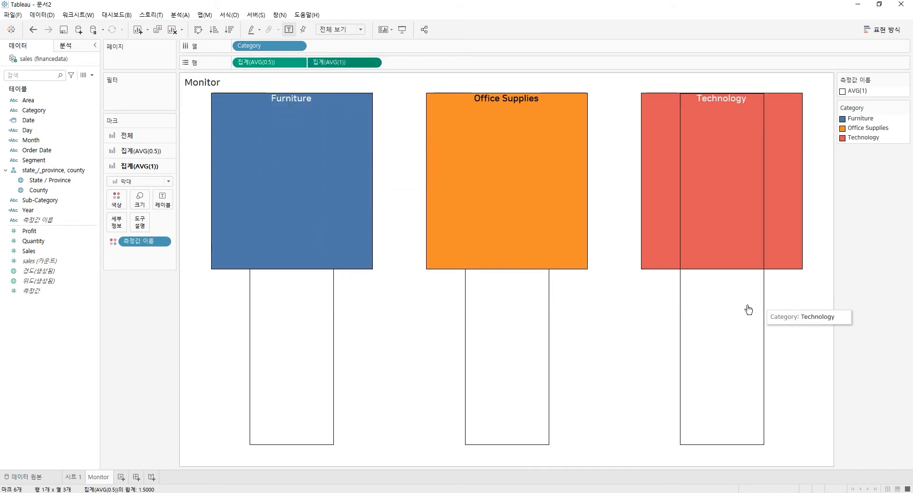
- Create a new worksheet and name it Furniture
left_click(120, 476)
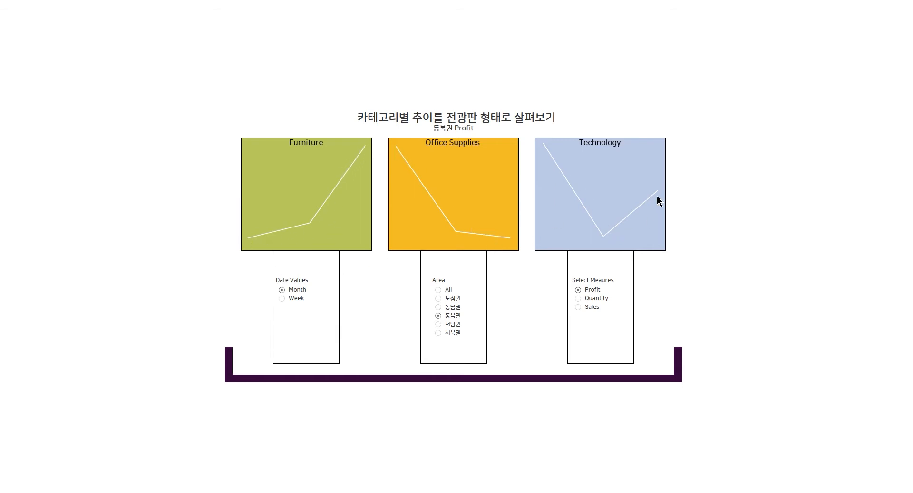
double_click(122, 477)
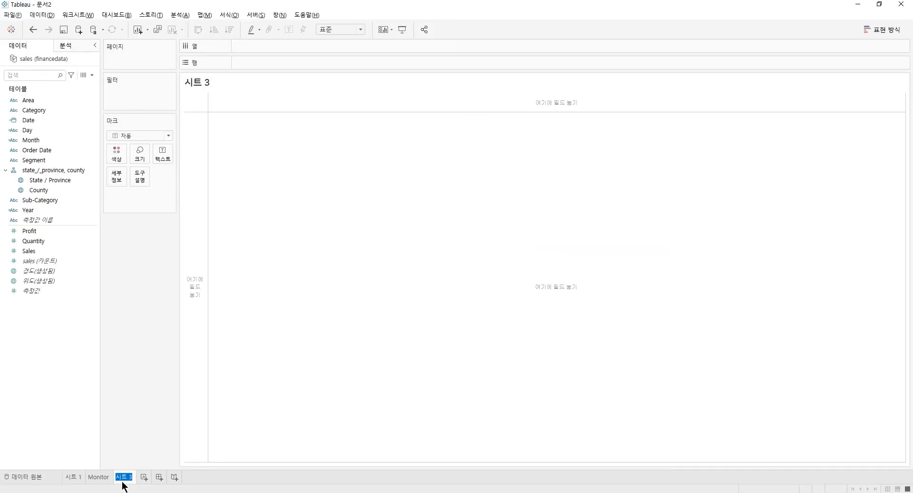
type("Fru")
key("BackSpace")
key("BackSpace")
type("urniture")
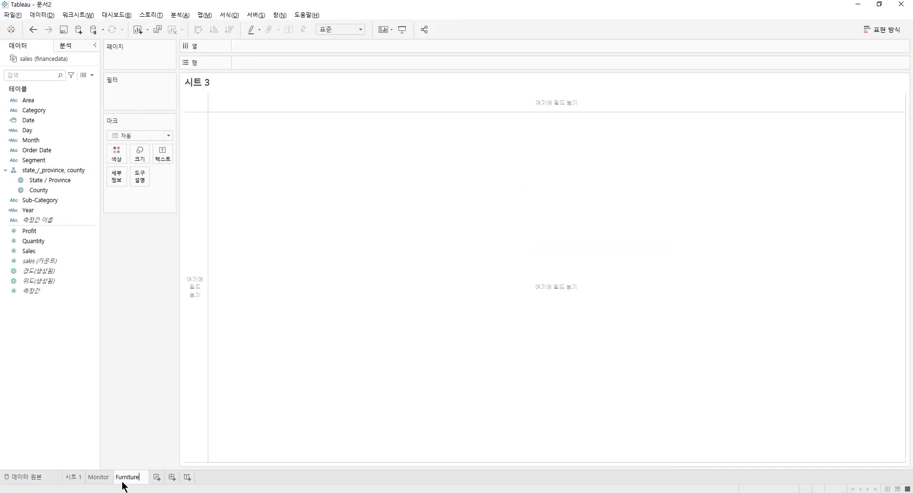
key("Return")
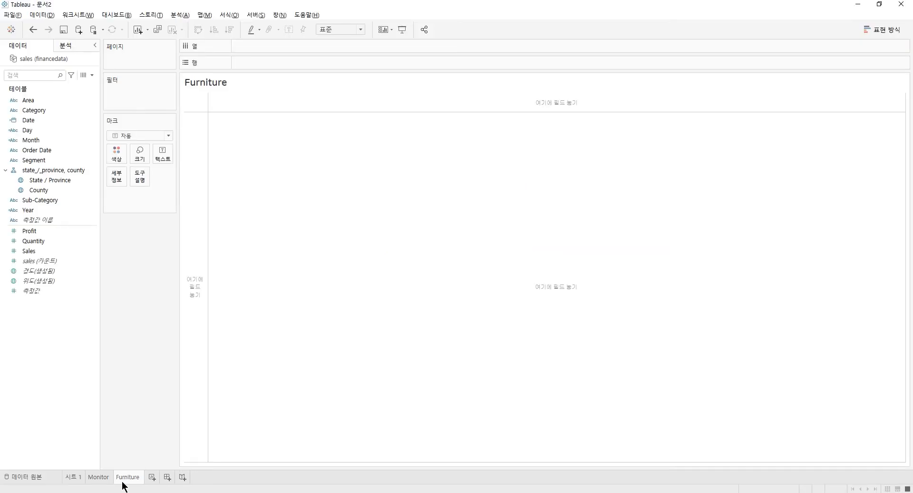
- Start a new string parameter named p. Measures that accepts a list of allowable values
left_click(50, 230)
left_click(44, 249, "shift")
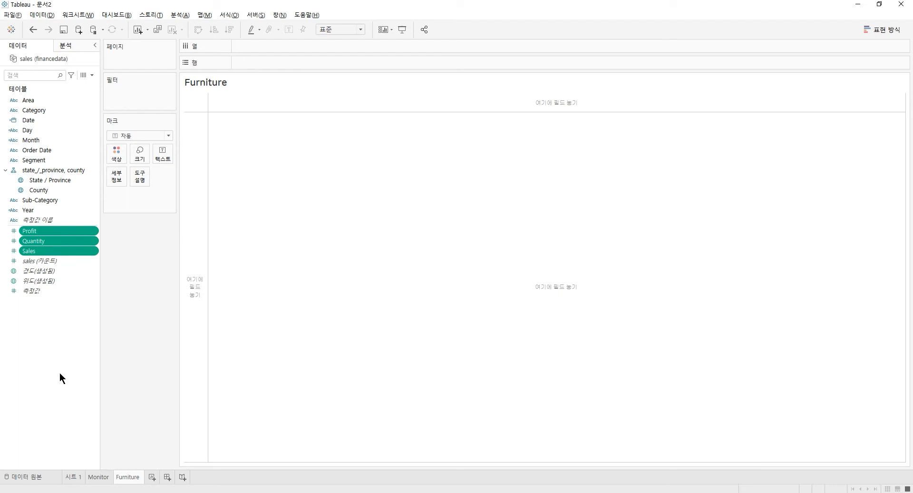
right_click(29, 347)
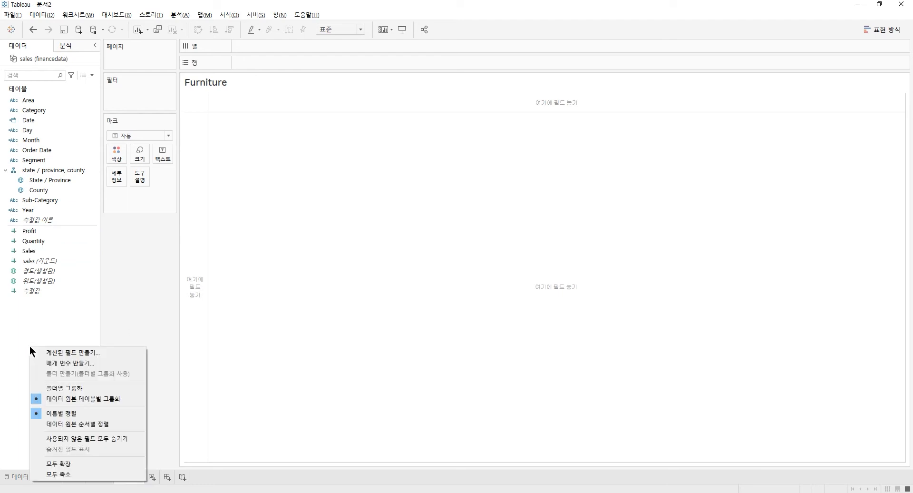
left_click(93, 365)
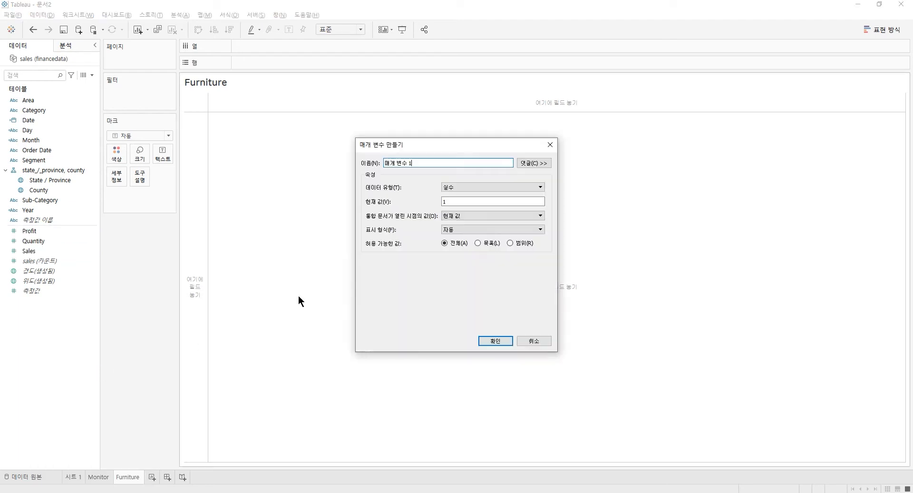
type("p. Meau")
key("BackSpace")
type("sures")
left_click(464, 186)
left_click(459, 208)
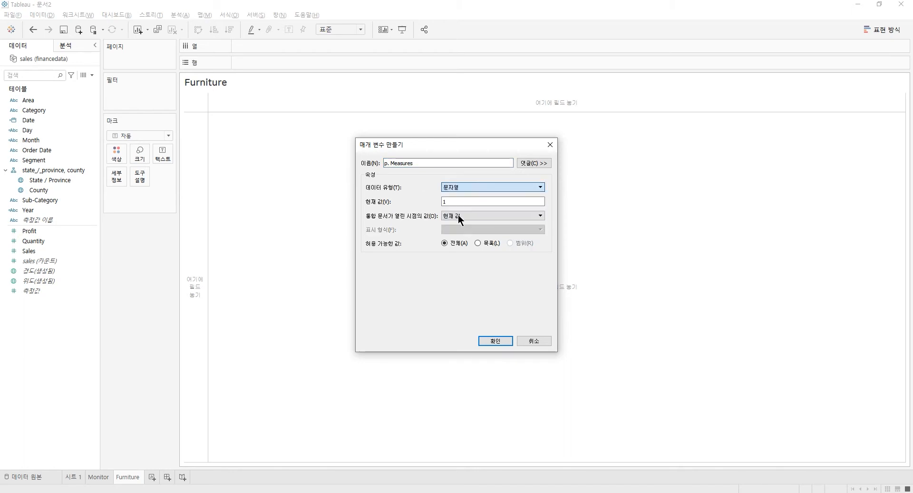
left_click(490, 242)
left_click(385, 281)
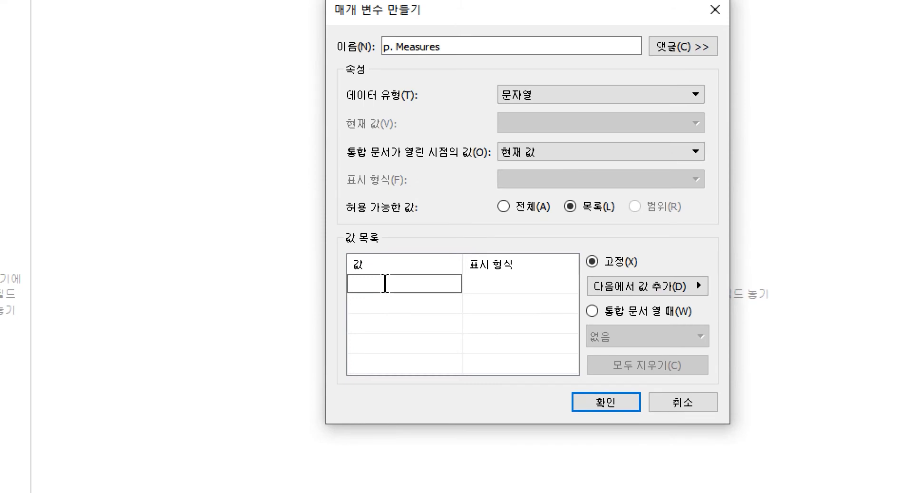
- Enter Profit, Quantity and Sales as the p. Measures list values, then show the parameter control on the sheet
type("Profit")
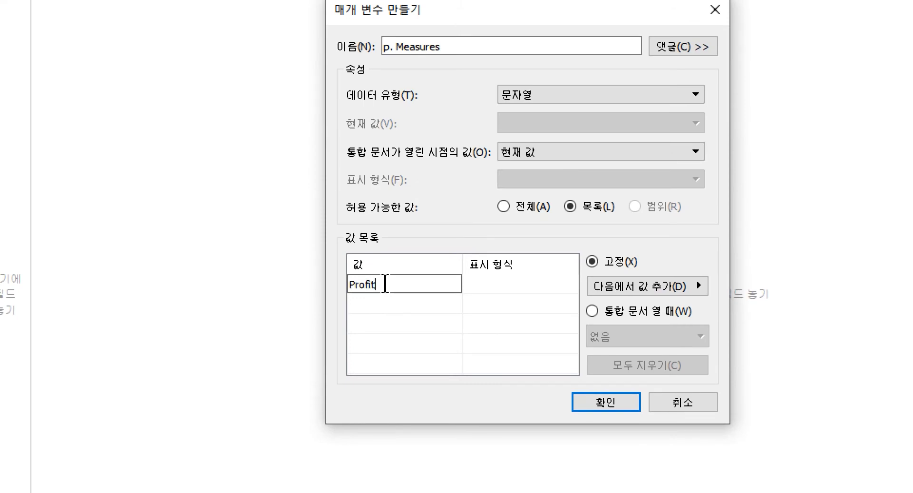
key("Return")
type("Quanit")
key("BackSpace")
type("tity")
key("Return")
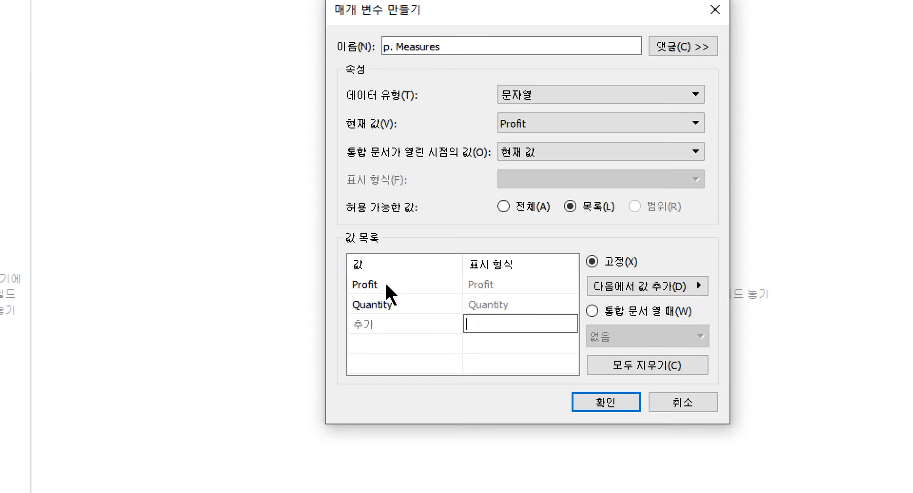
left_click(406, 323)
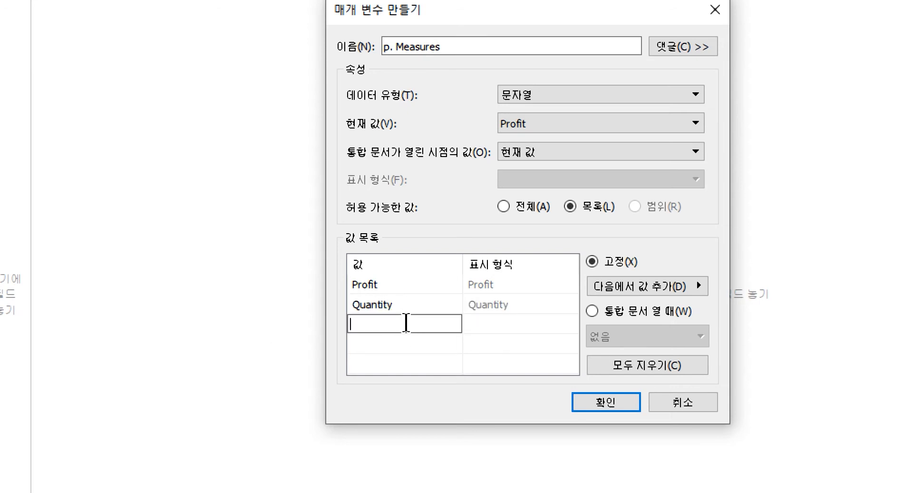
type("Sao")
key("BackSpace")
type("les")
key("Return")
left_click(614, 401)
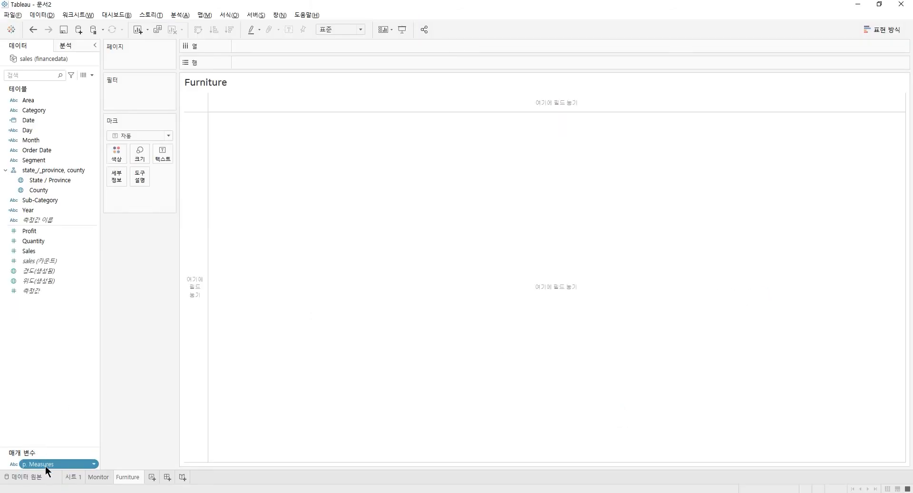
right_click(45, 466)
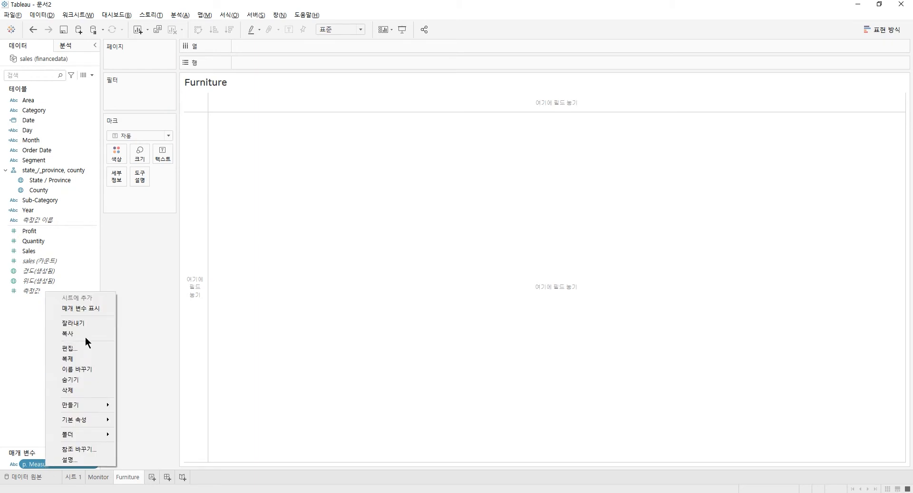
left_click(84, 308)
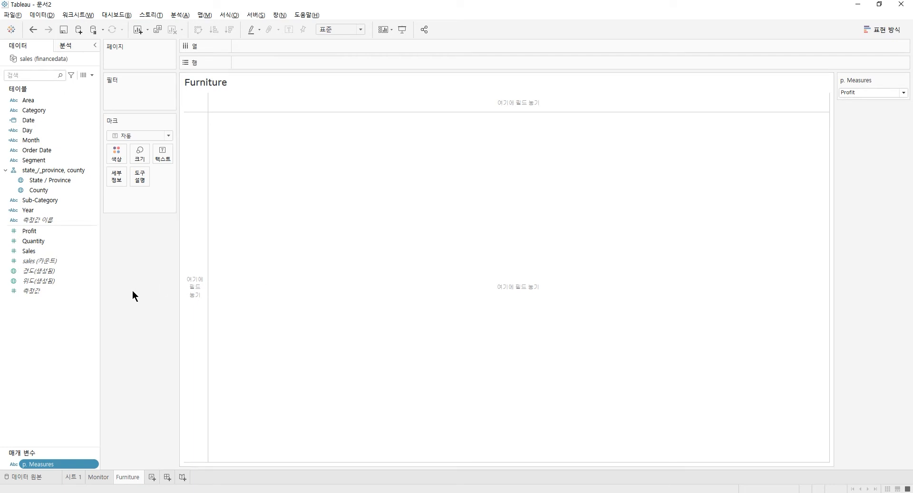
- Start a calculated field named c. Measures with the opening line CASE [p. Measures]
right_click(47, 322)
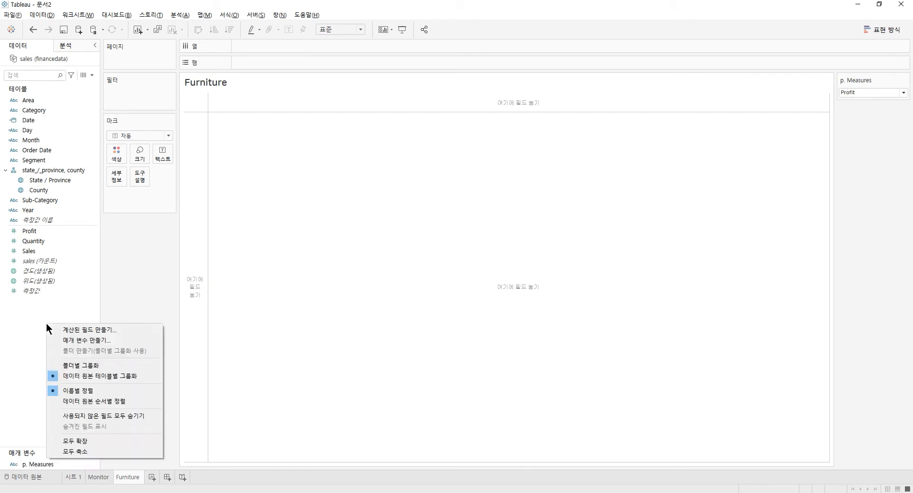
left_click(106, 330)
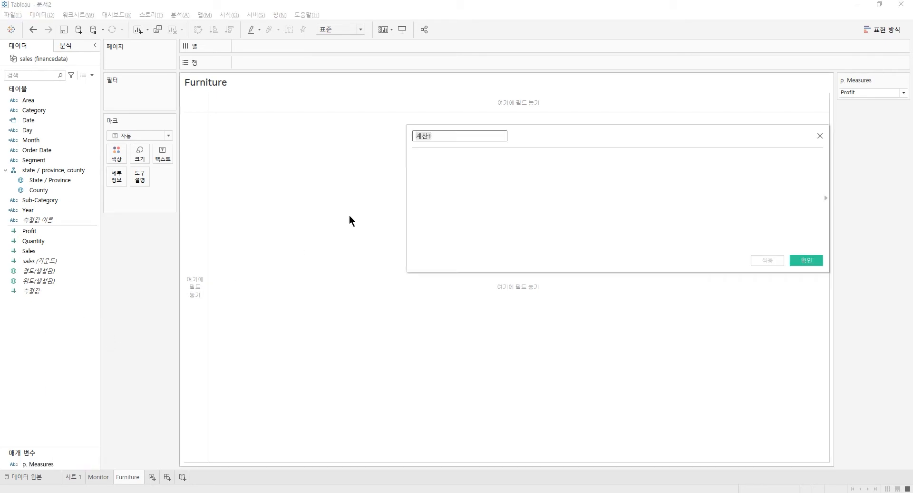
type("c. Measures")
left_click(325, 280)
type("ca")
key("Return")
left_click_drag(43, 464, 330, 275)
key("Return")
type("W")
key("BackSpace")
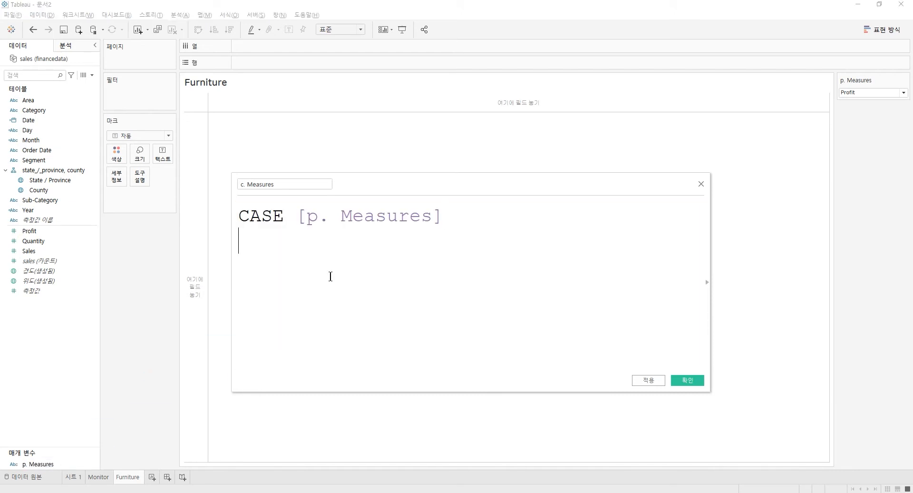
- Add the line WHEN 'Profit' THEN SUM([Profit]) to the c. Measures formula
type("WHEN 'Profit")
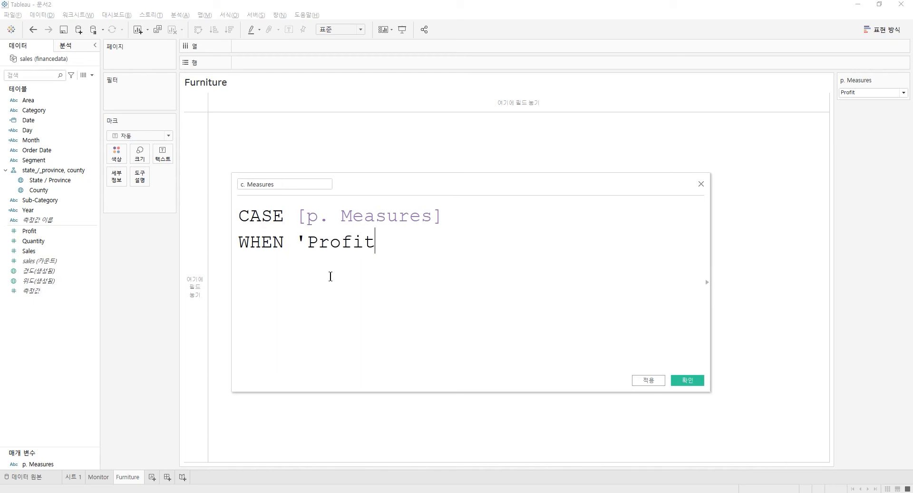
type("' THEN ")
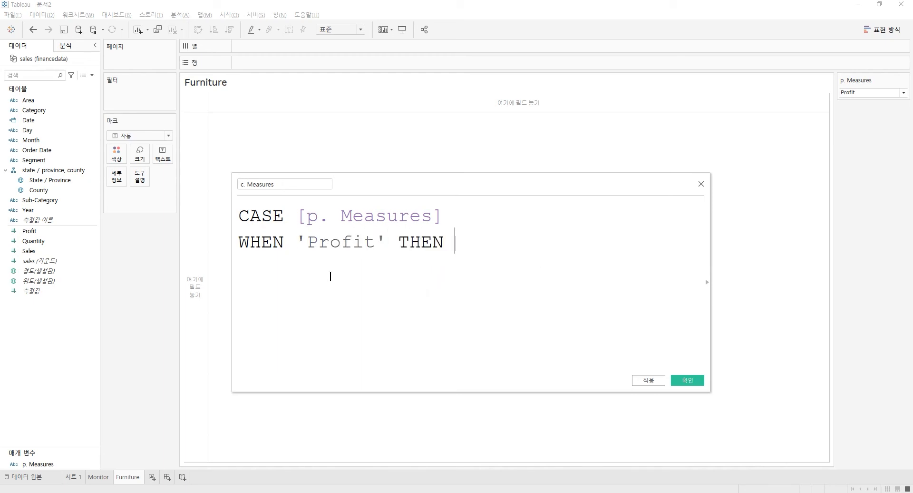
type("SUM(PROFIT")
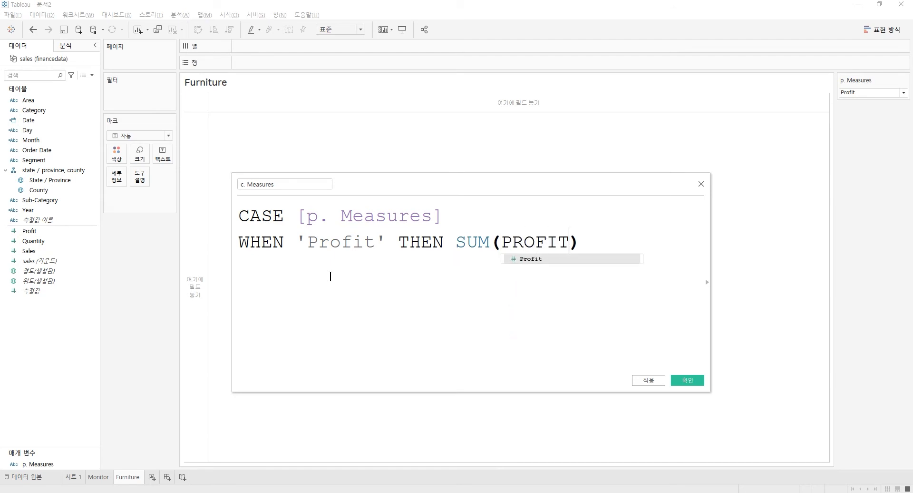
key("Return")
key("Return")
- Add the line WHEN 'Quantity' THEN SUM([Quantity]) to the c. Measures formula
type("WHEN 's")
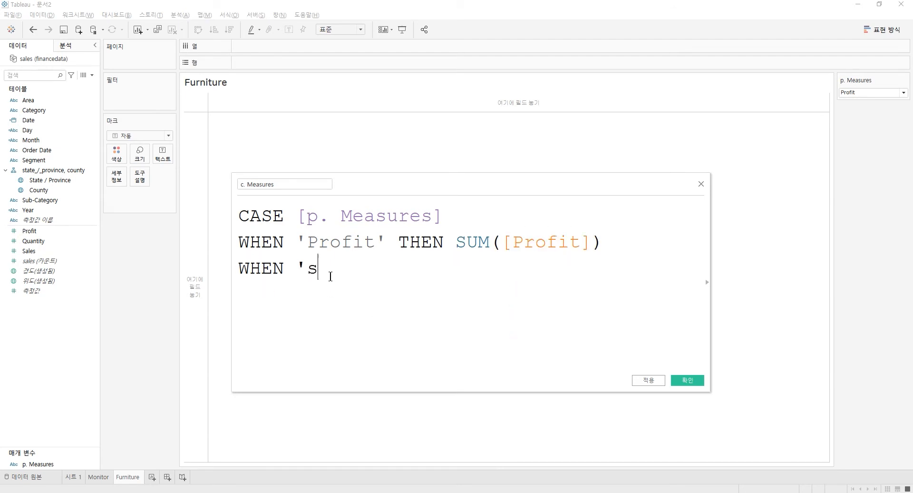
key("BackSpace")
type("Quantity' ")
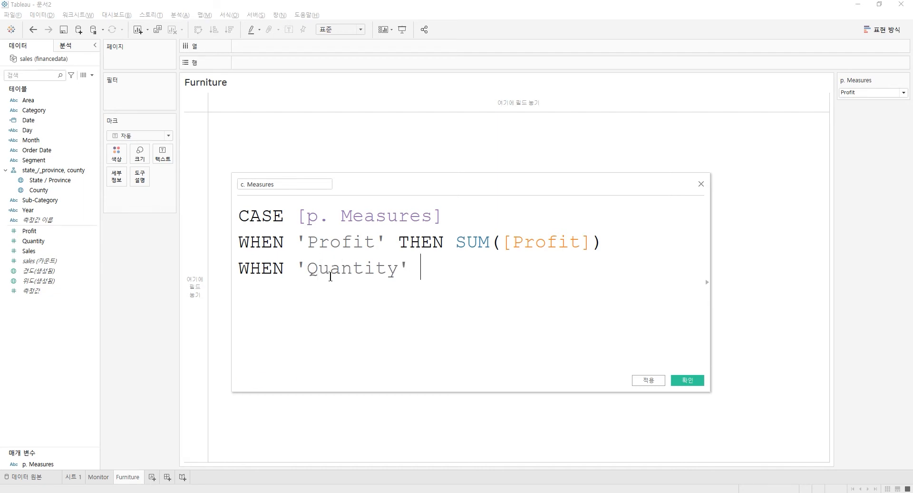
type("THEN SUM(")
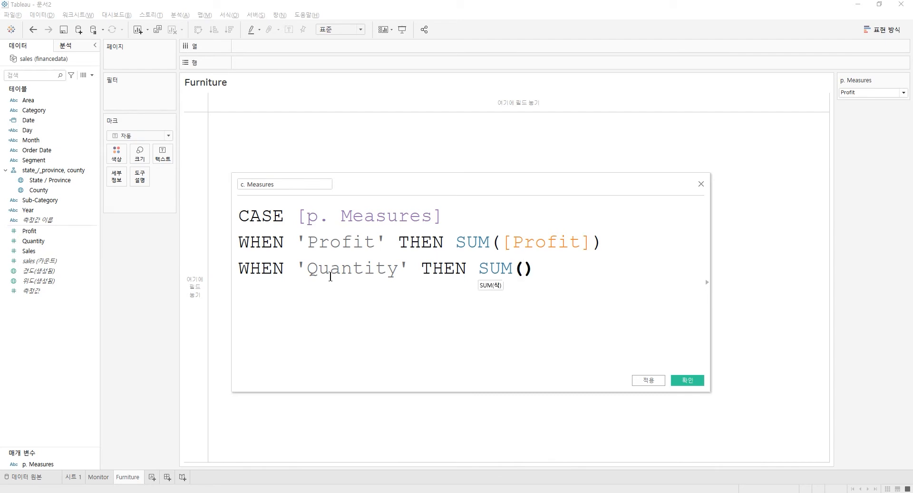
type("QUS")
key("BackSpace")
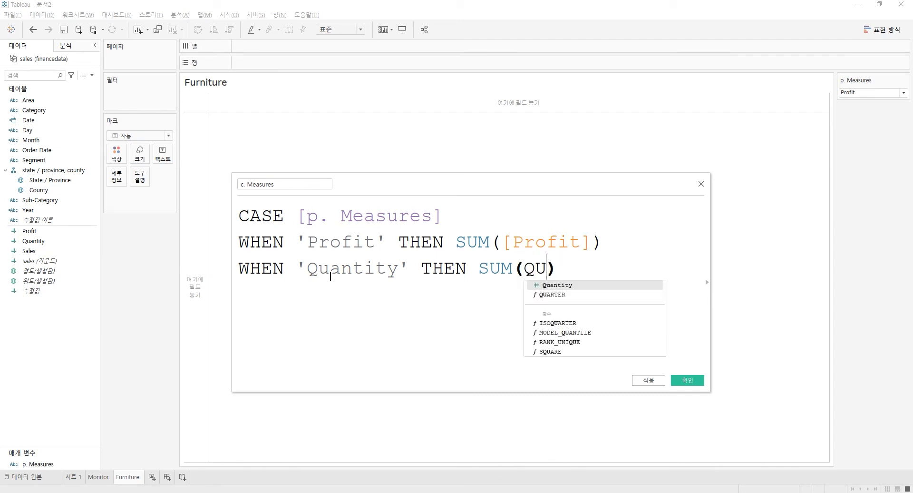
key("Return")
key("End")
key("Return")
- Add WHEN 'Sales' THEN SUM([Sales]), close the CASE formula with END and save the calculated field
type("WHNE")
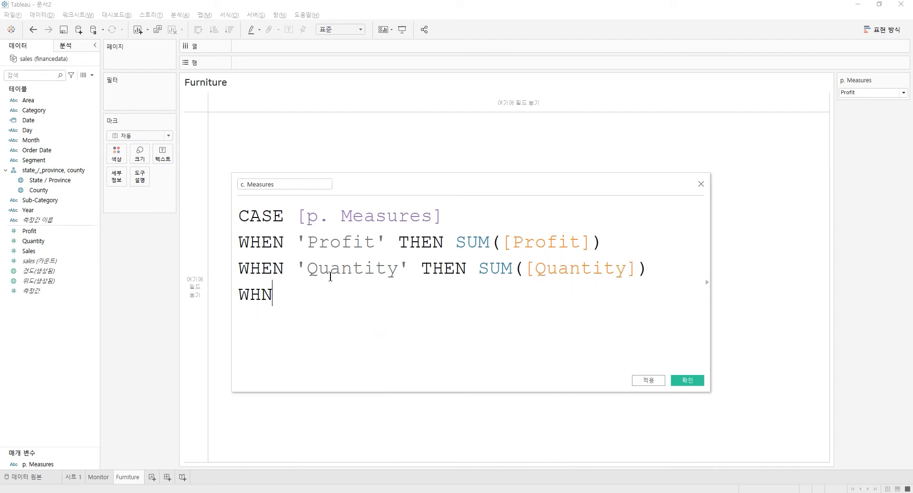
key("BackSpace")
key("BackSpace")
type("EN 'a")
key("BackSpace")
type("Sales' THEN SUM(SA")
key("Return")
key("Return")
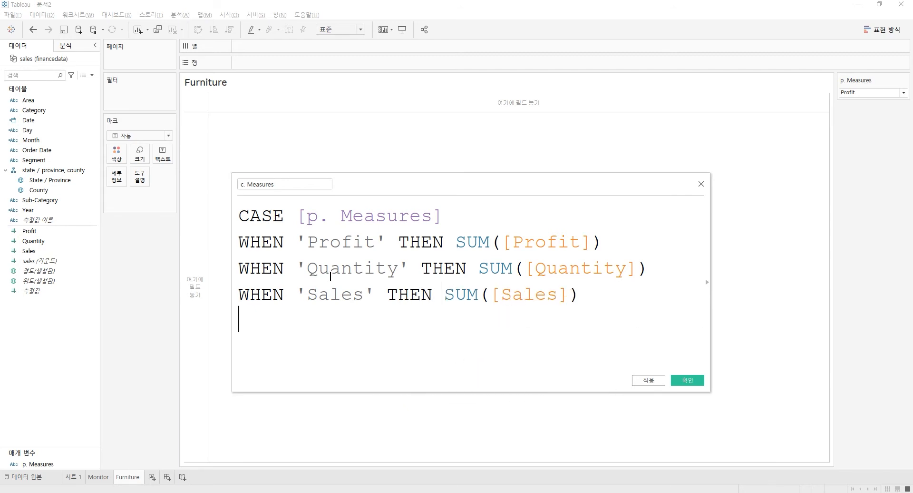
type("END")
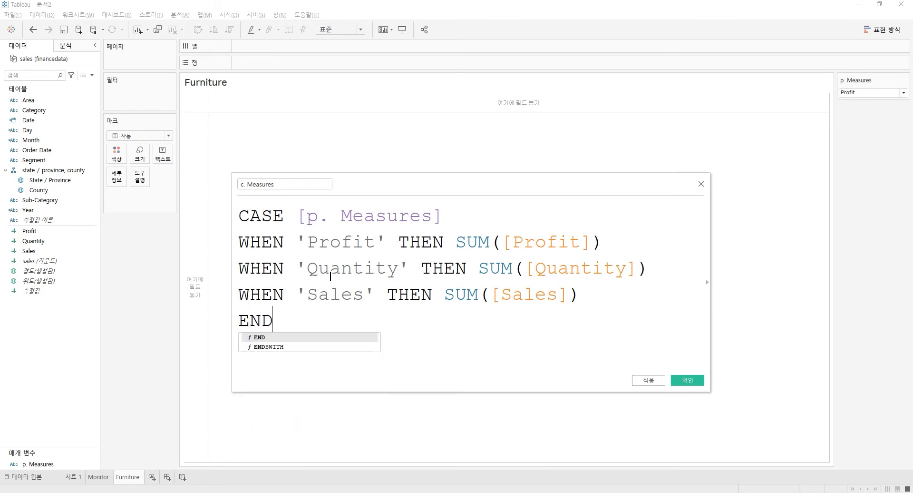
key("Return")
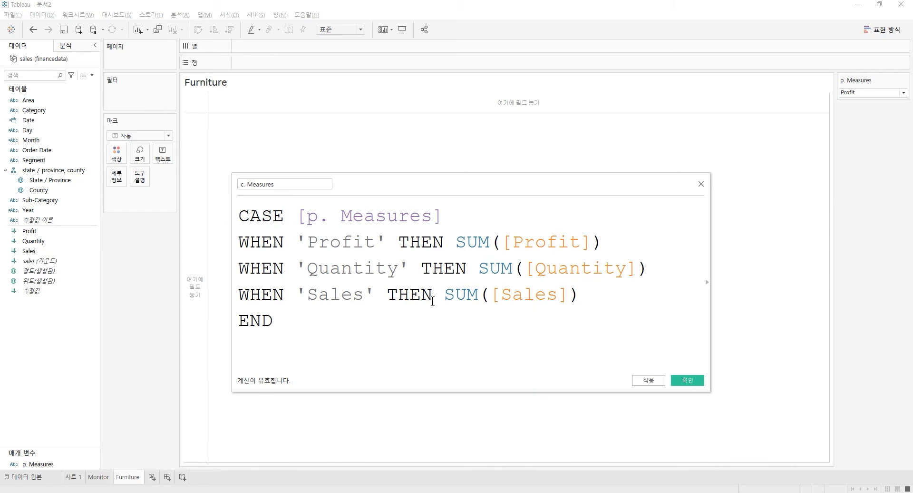
left_click(694, 381)
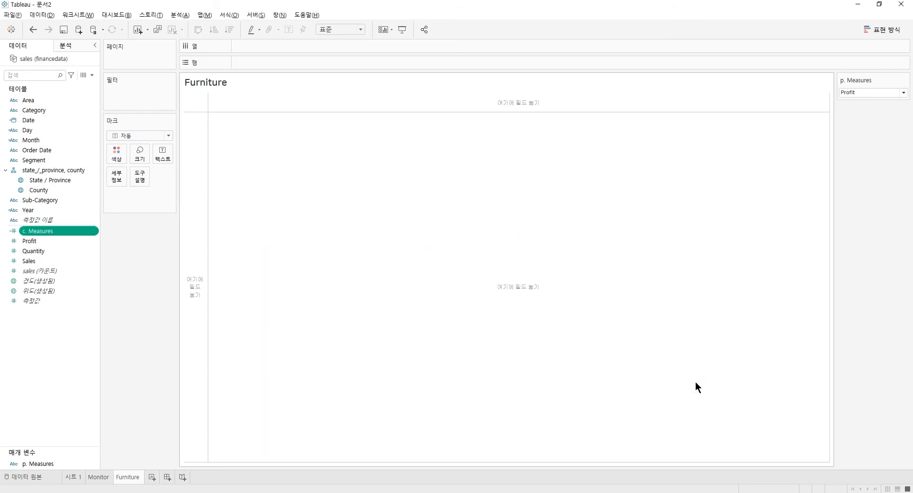
- Add c. Measures to the rows and test p. Measures with Quantity and Sales before setting it back to Profit
double_click(61, 233)
left_click(846, 94)
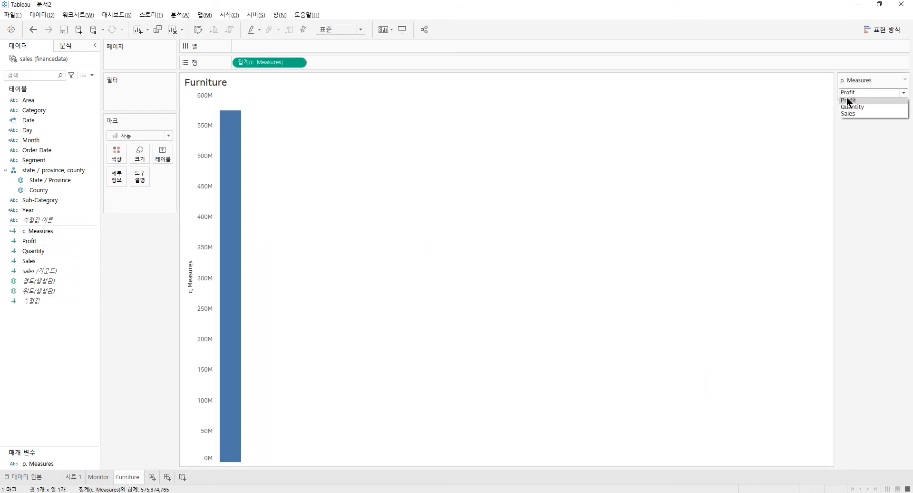
left_click(849, 108)
left_click(850, 94)
left_click(850, 115)
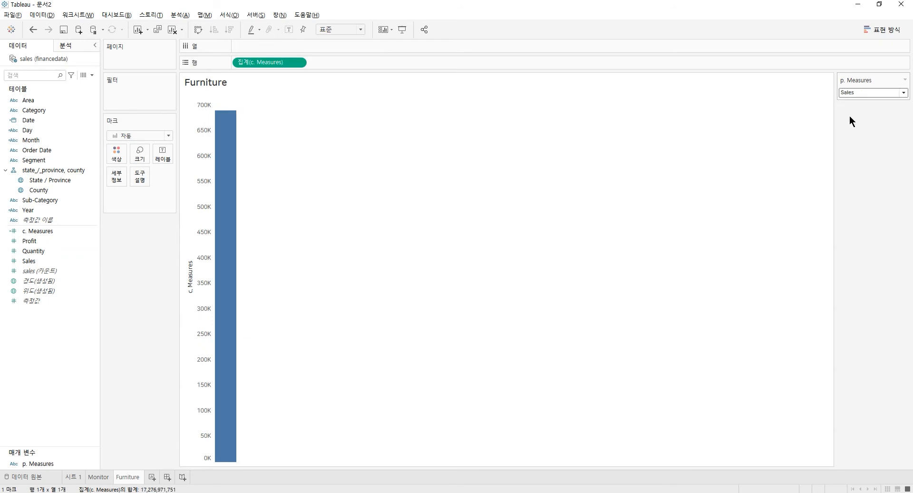
left_click(856, 94)
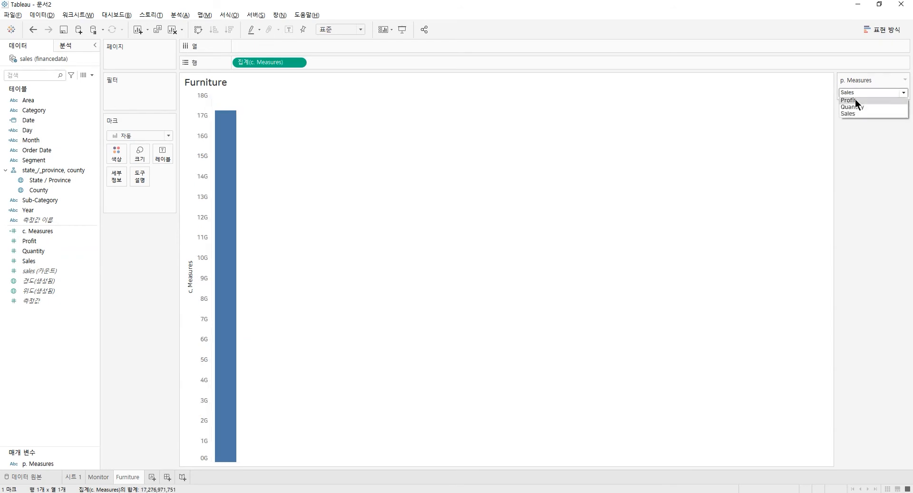
left_click(855, 100)
- Add Date to the columns as a continuous month
left_click(49, 119)
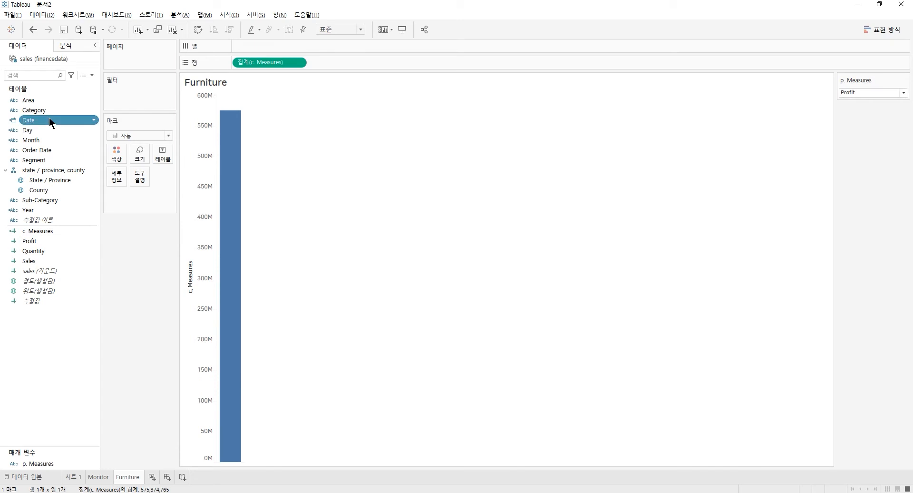
left_click_drag(46, 122, 263, 50)
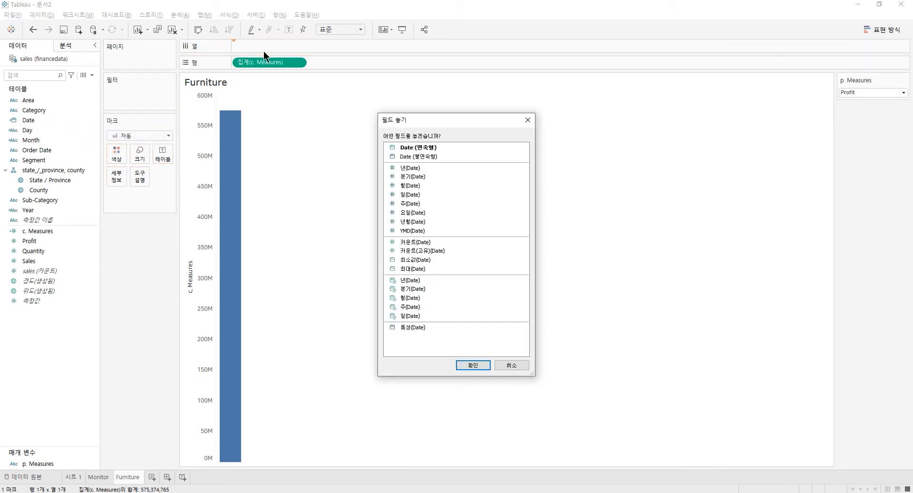
double_click(417, 297)
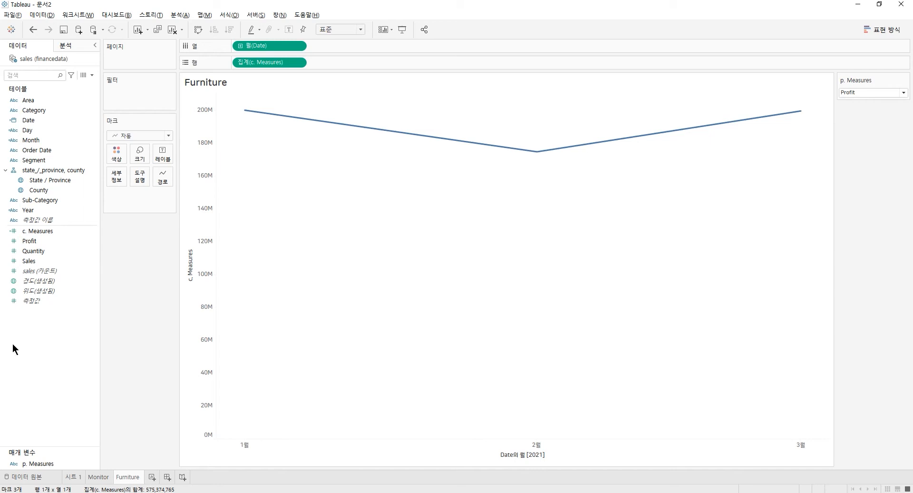
- Create a string parameter named p. Date Values that accepts values from a list
right_click(34, 323)
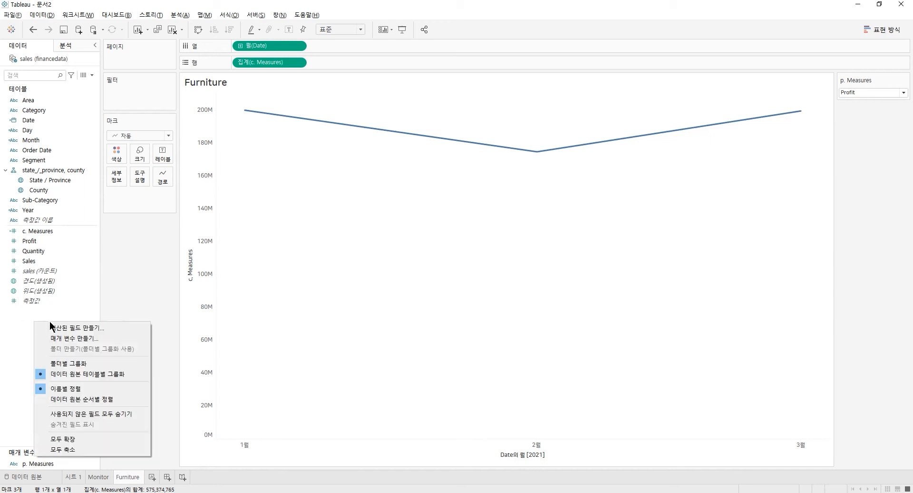
left_click(105, 341)
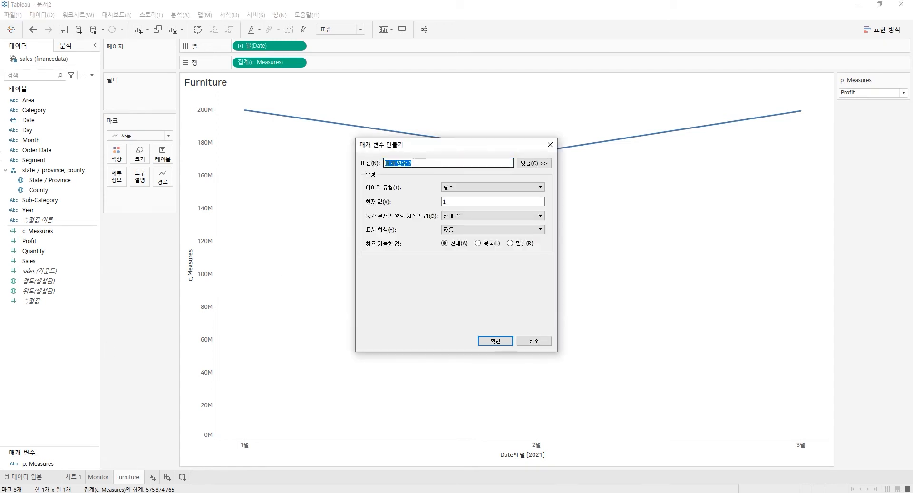
type("P")
type(". Date Valu")
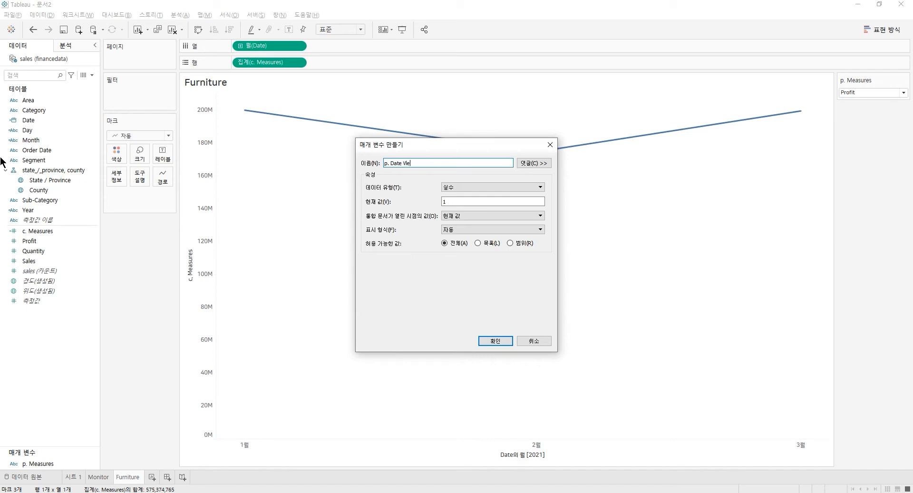
type("es")
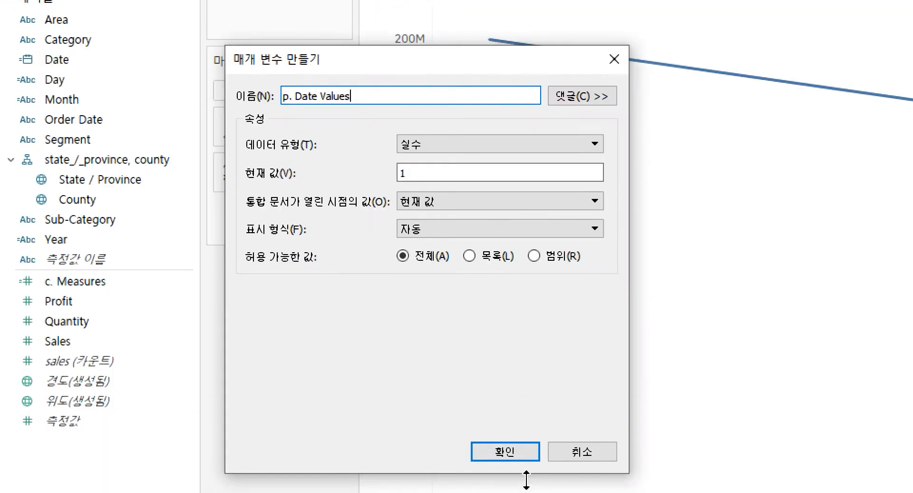
left_click(424, 119)
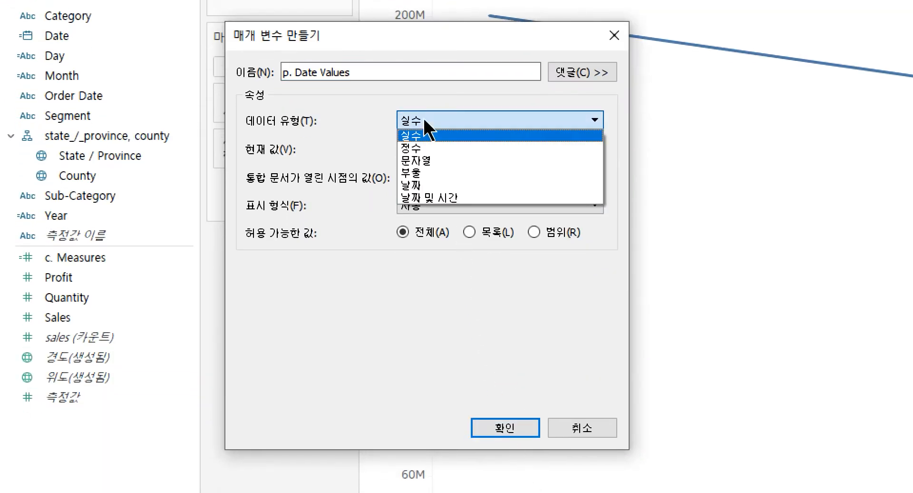
left_click(431, 158)
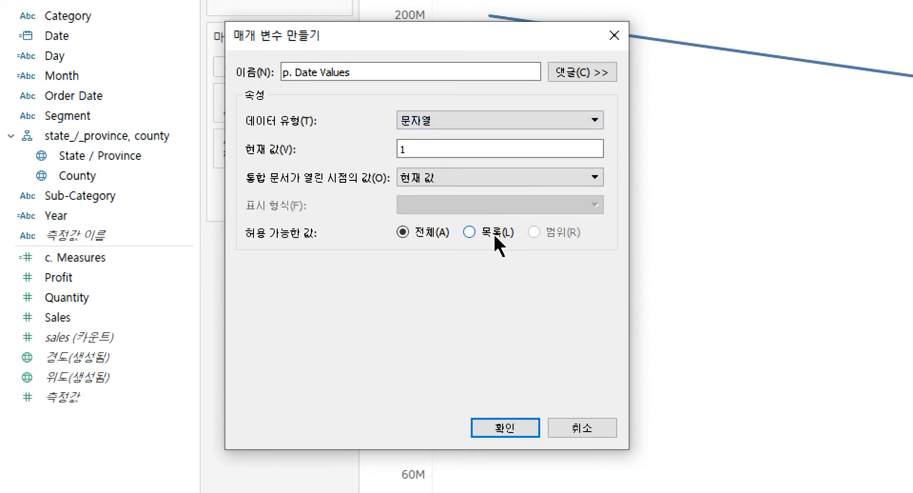
left_click(493, 234)
- Enter month and week as the allowed values of the p. Date Values parameter
left_click(287, 309)
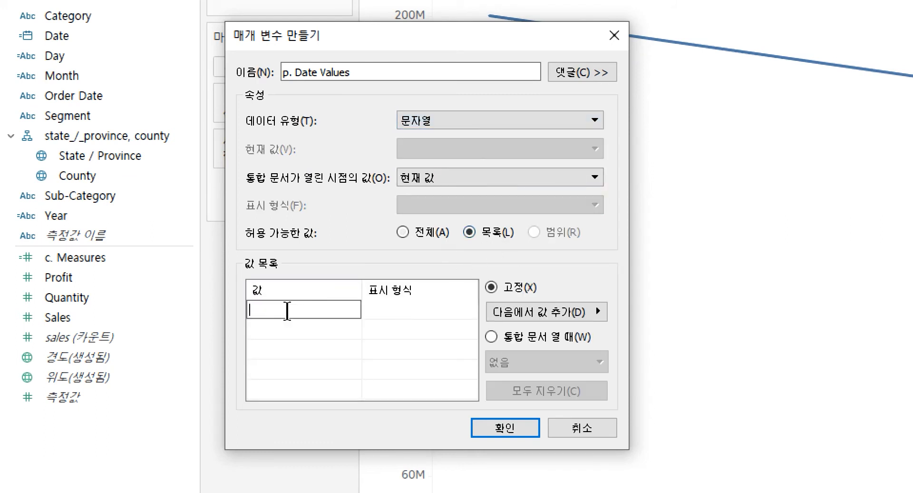
type("w")
key("BackSpace")
type("month")
key("Return")
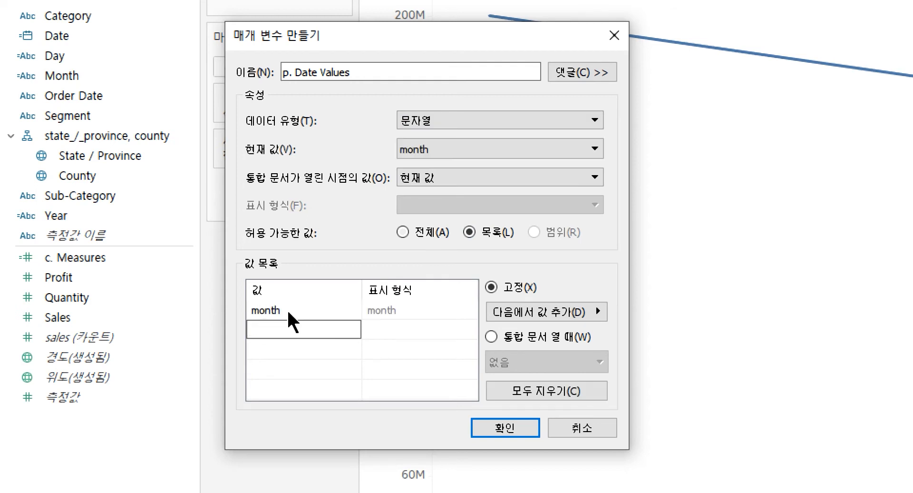
type("week")
key("Return")
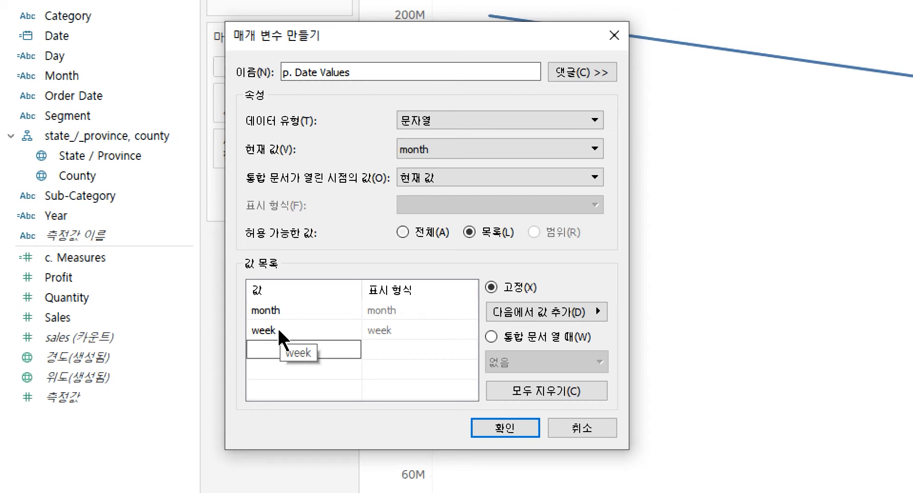
- Set the display names of the two list values to Month and Week and save the parameter
left_click(389, 308)
left_click(390, 307)
type("Month")
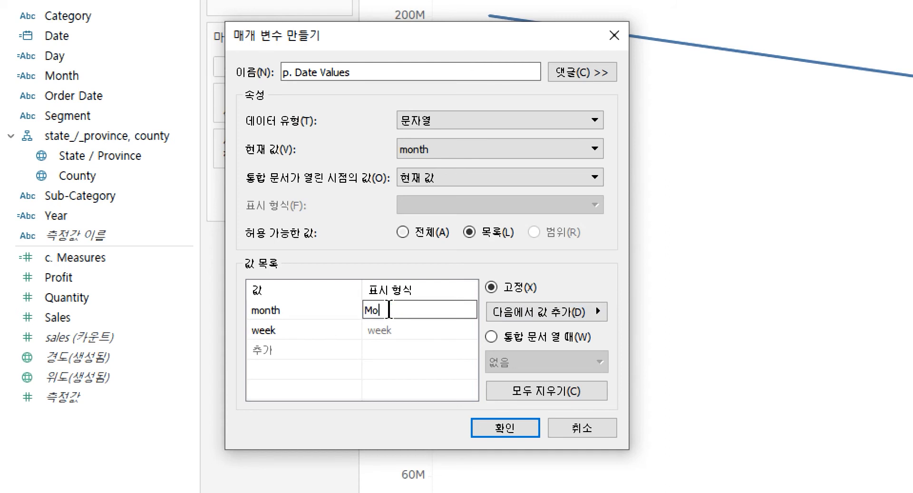
key("Return")
left_click(395, 321)
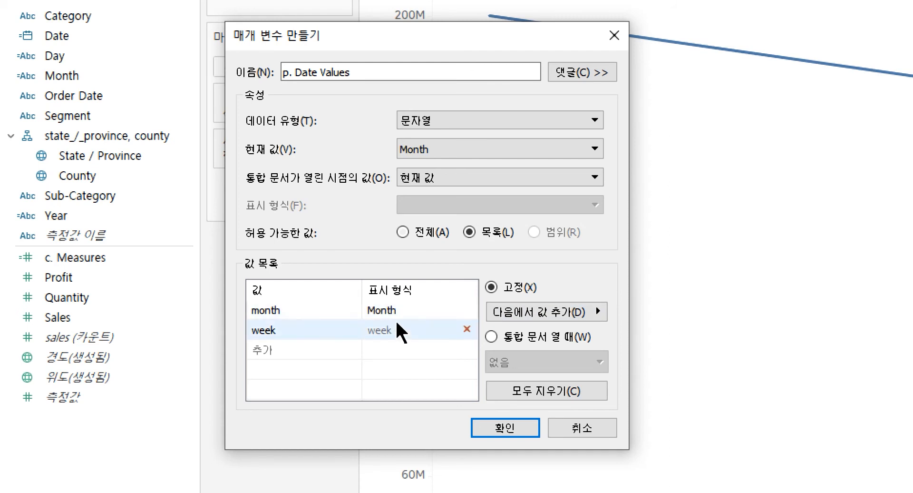
left_click(396, 327)
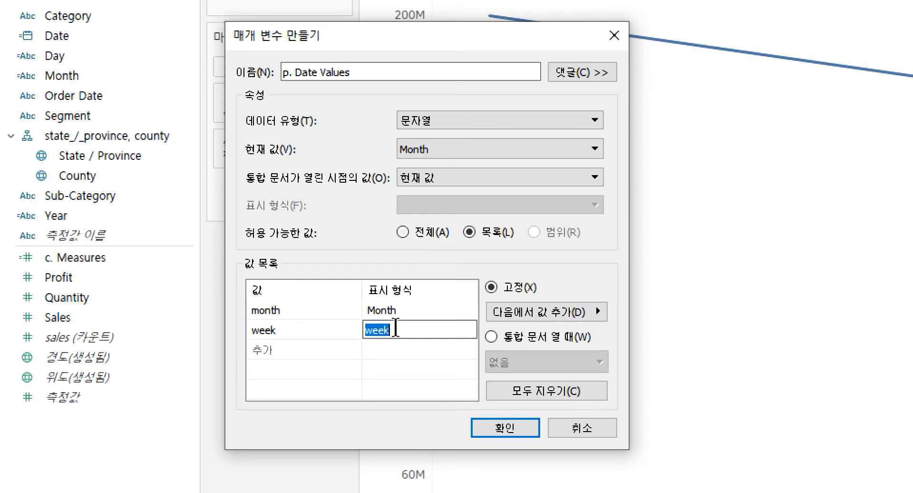
type("Week")
key("Return")
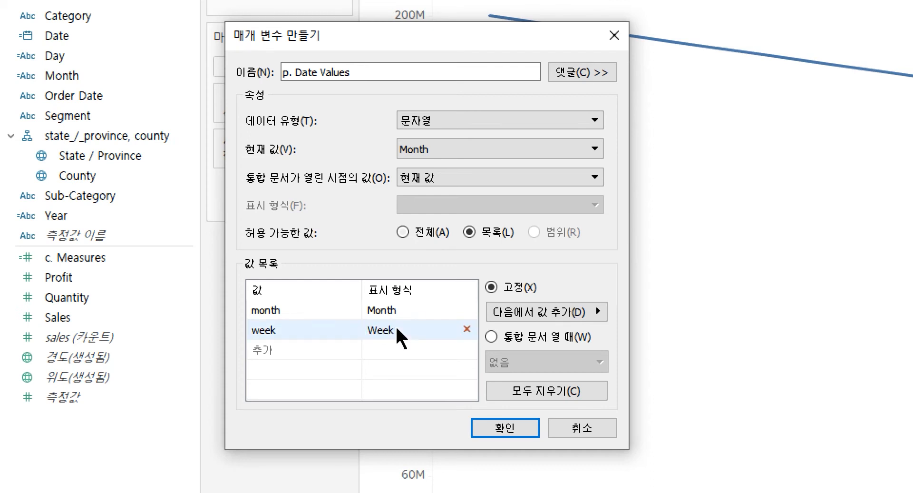
left_click(489, 425)
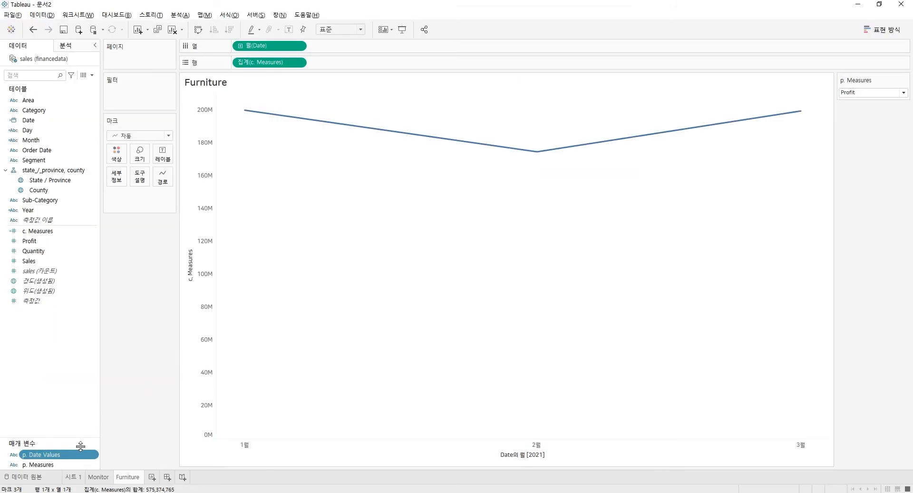
- Show the p. Date Values parameter control and try Week before setting it back to Month
right_click(64, 455)
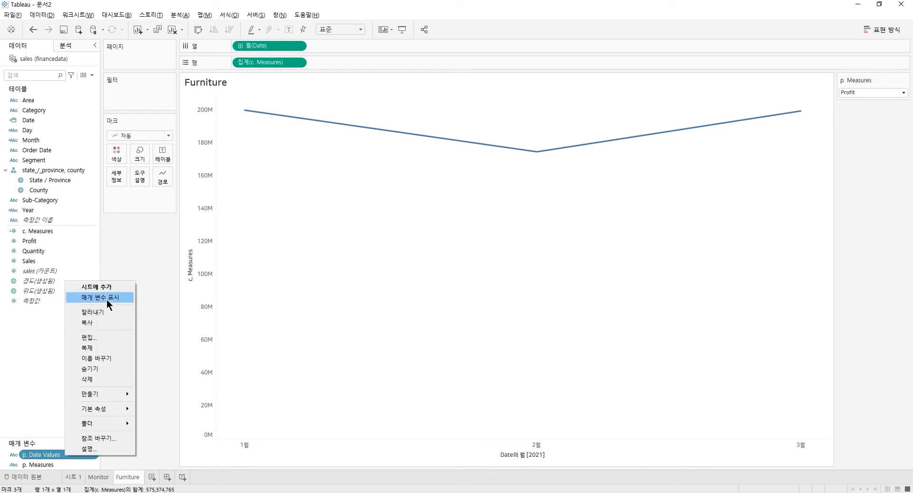
left_click(107, 299)
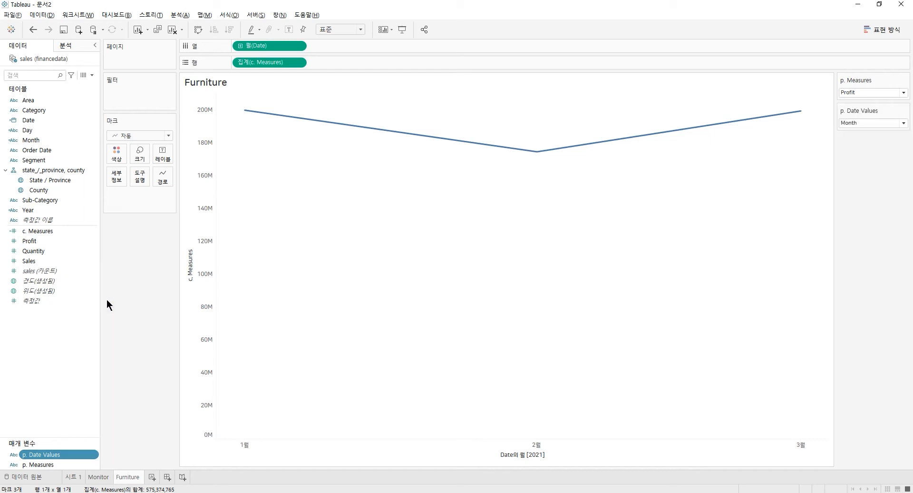
left_click(849, 123)
left_click(848, 139)
left_click(849, 123)
left_click(848, 132)
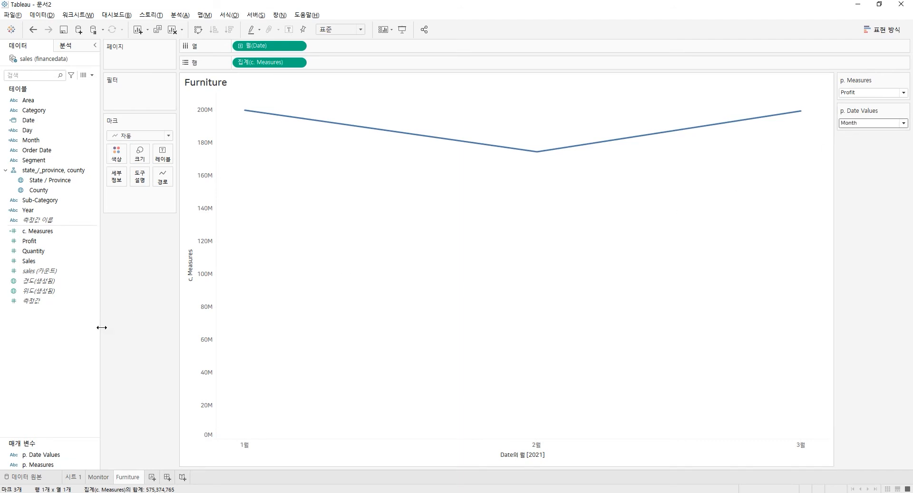
- Start a new calculated field named Date Values
right_click(35, 329)
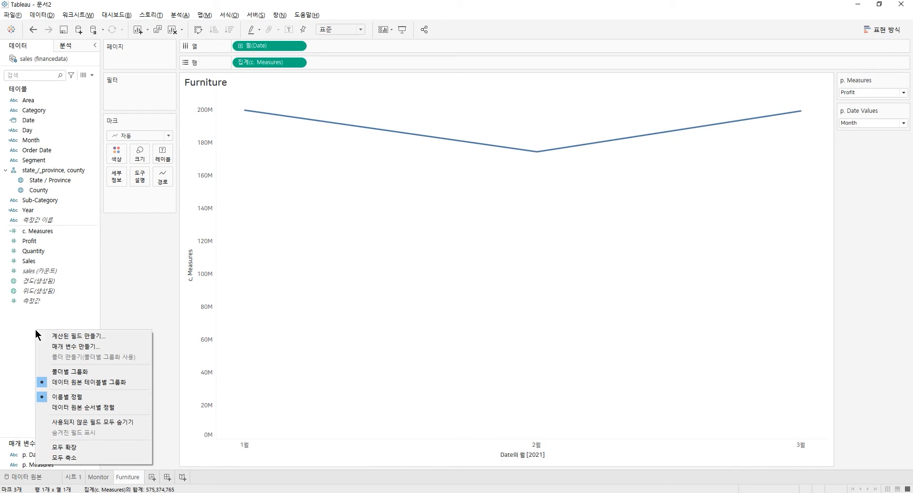
left_click(92, 339)
type("Date Vle")
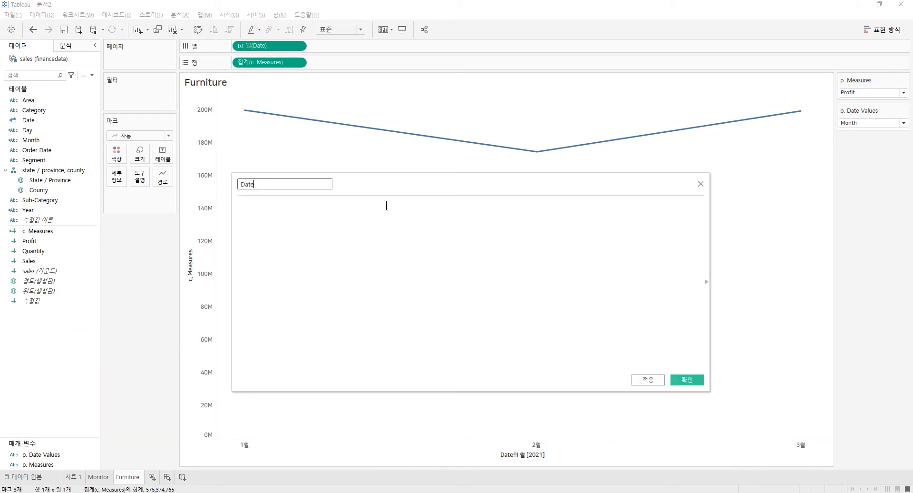
key("BackSpace")
key("BackSpace")
type("alues")
left_click(386, 205)
left_click(393, 253)
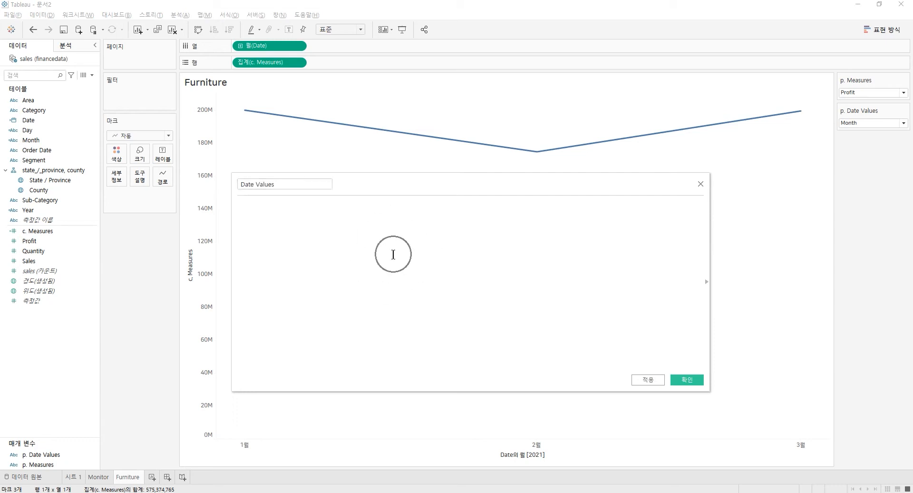
- Enter the formula DATETRUNC([p. Date Values],[Date]) for the Date Values calculated field
type("date")
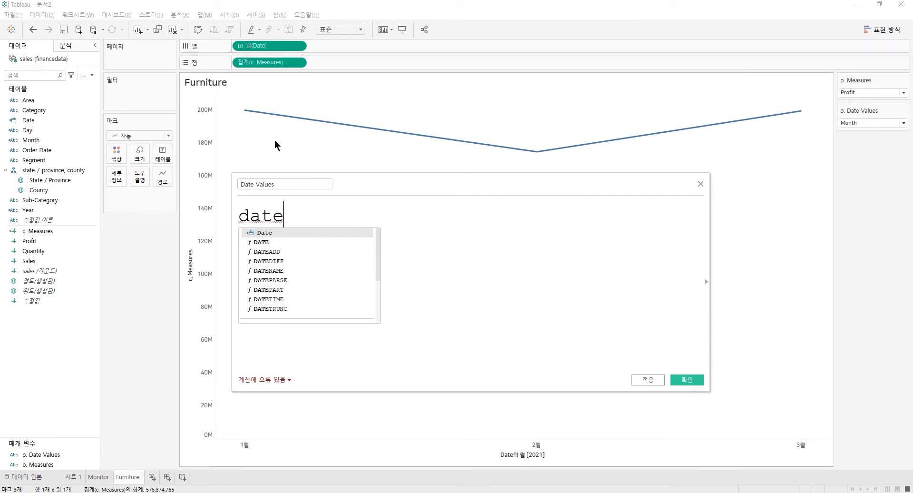
type("tr")
key("Return")
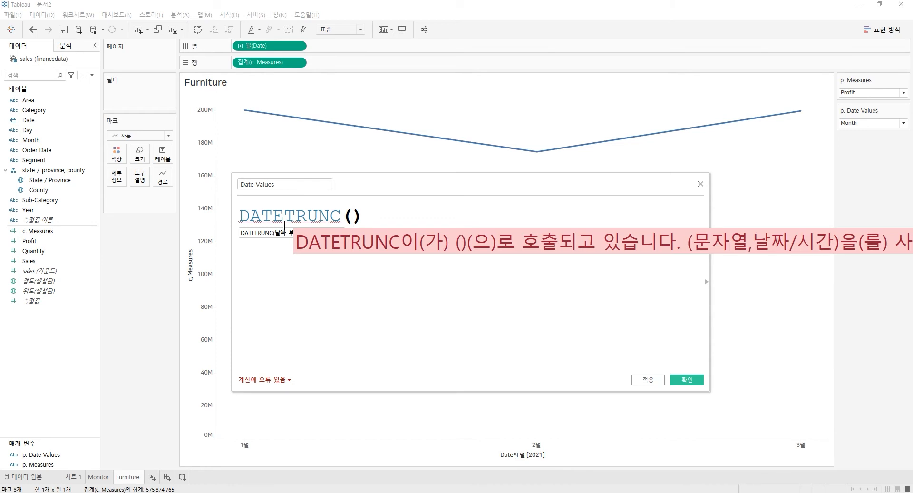
left_click_drag(48, 457, 344, 289)
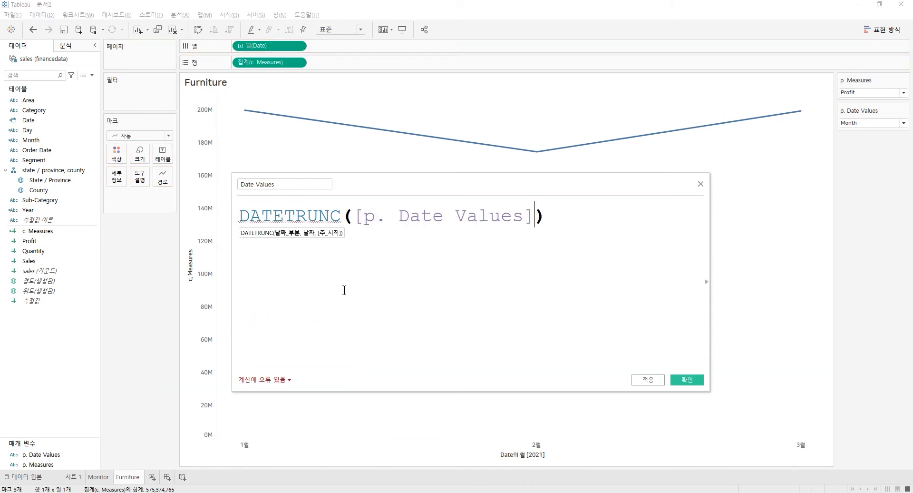
type(",")
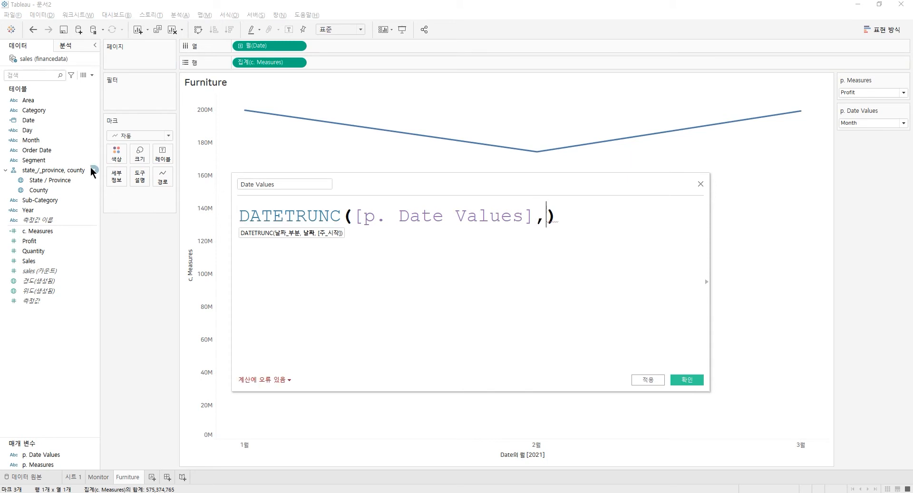
left_click_drag(27, 120, 535, 284)
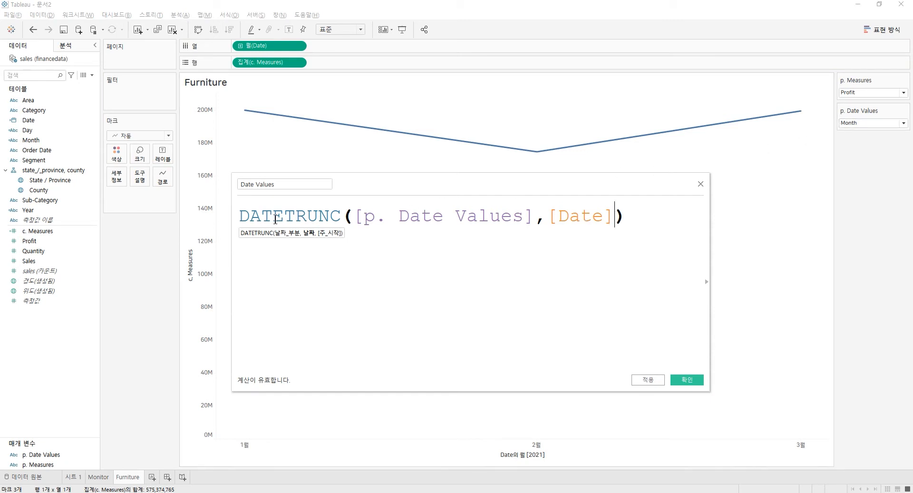
- Switch the p. Date Values parameter to Week and save the Date Values calculated field
left_click(856, 123)
left_click(857, 136)
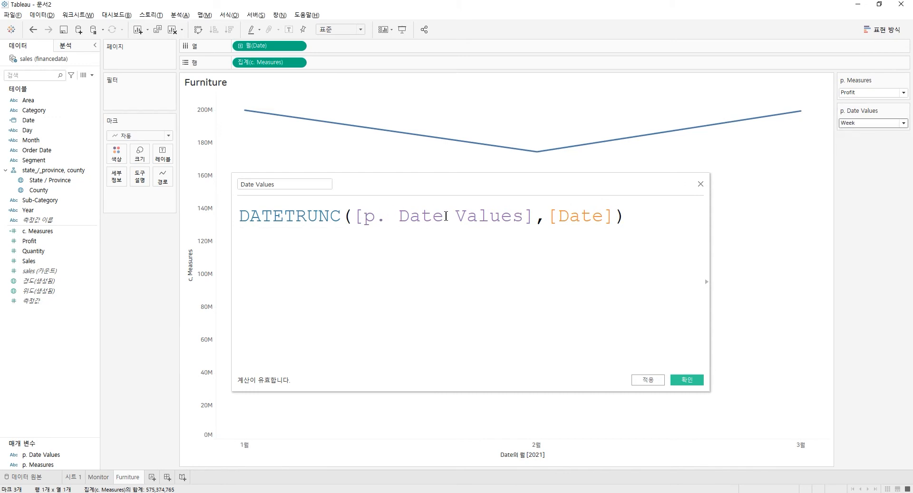
left_click(686, 379)
- Replace the month of Date on the columns with the continuous Date Values field
left_click_drag(270, 47, 305, 14)
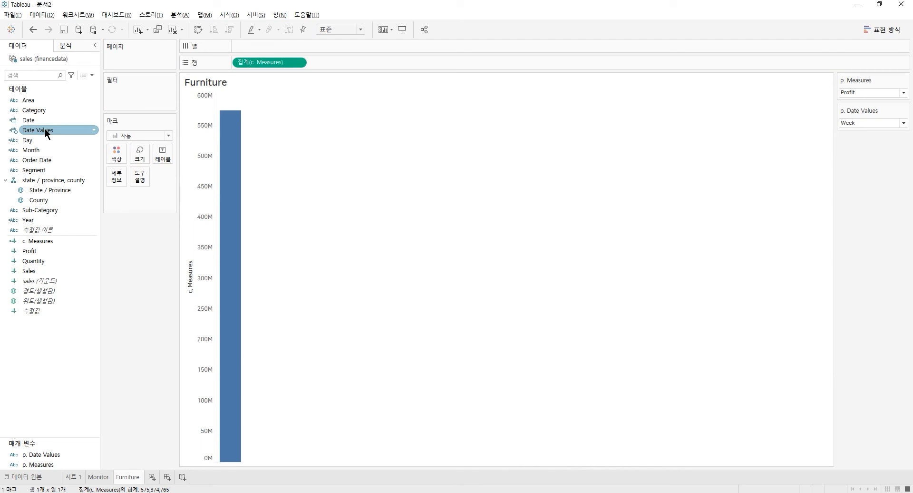
left_click_drag(44, 128, 291, 51)
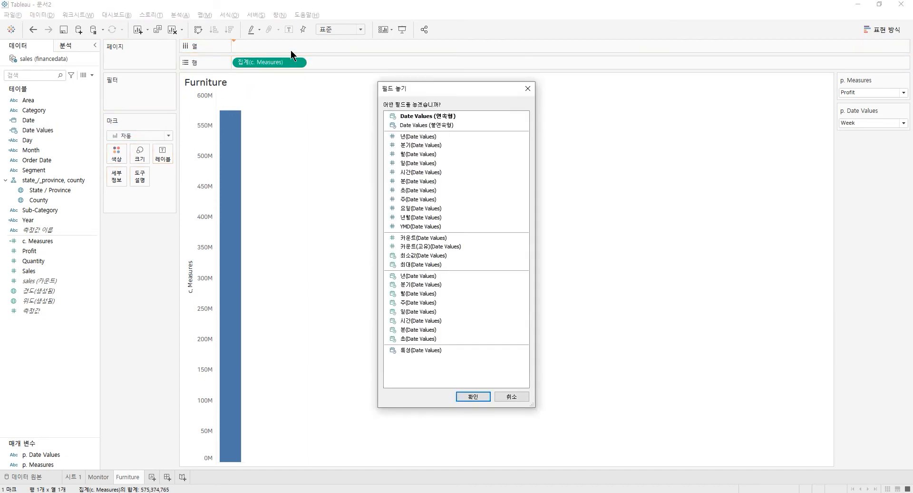
double_click(448, 117)
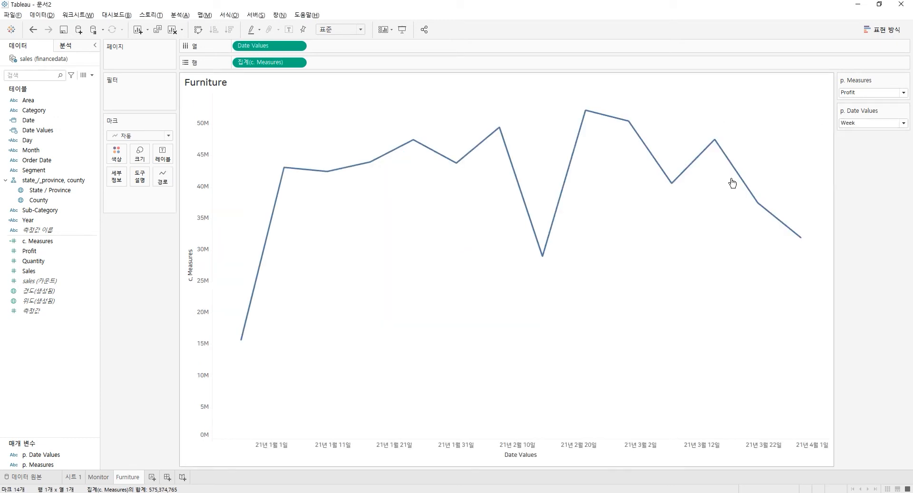
- Test the trend line with p. Date Values at Month, returning the parameter to Week
left_click(872, 122)
left_click(858, 132)
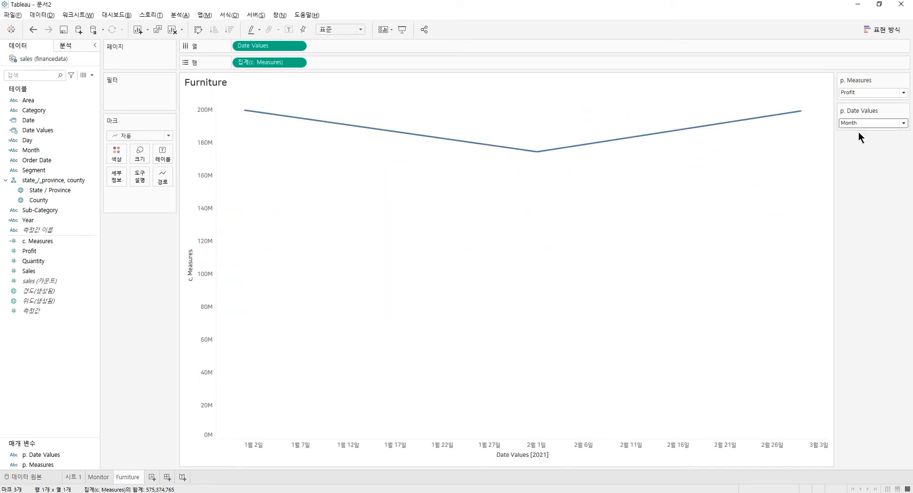
left_click(863, 122)
left_click(863, 136)
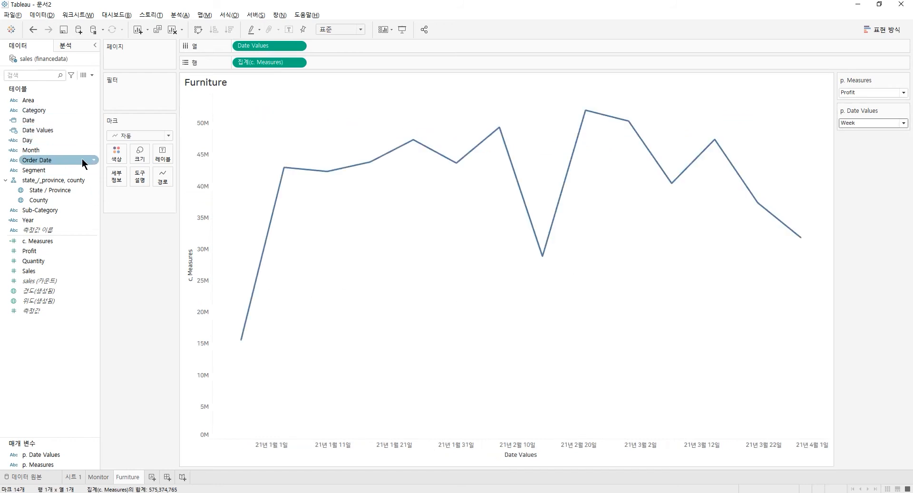
mouse_move(31, 109)
left_mouse_down()
mouse_move(130, 99)
mouse_move(59, 97)
mouse_move(27, 110)
left_mouse_up()
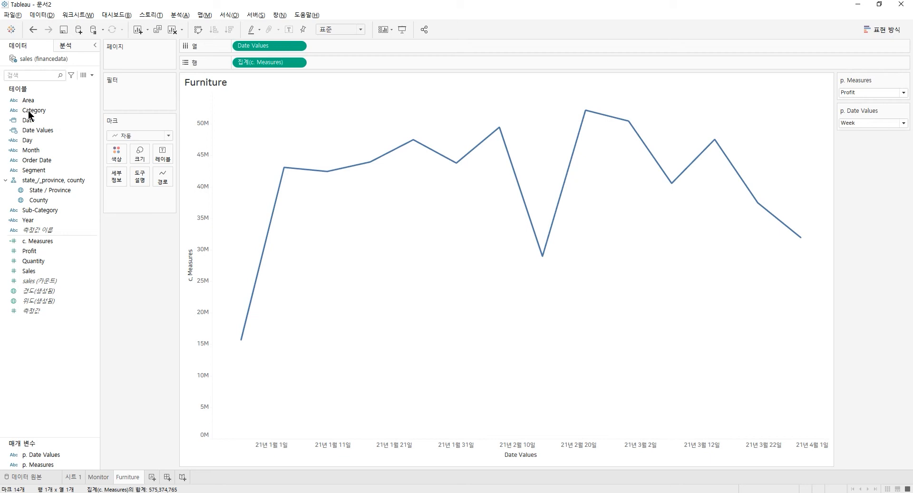
- Create a new calculated field named Furniture Measures
right_click(51, 350)
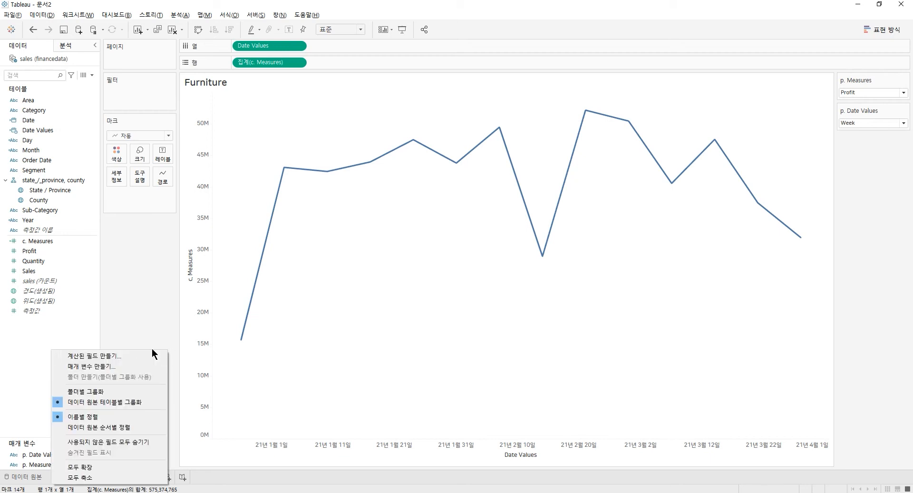
left_click(121, 355)
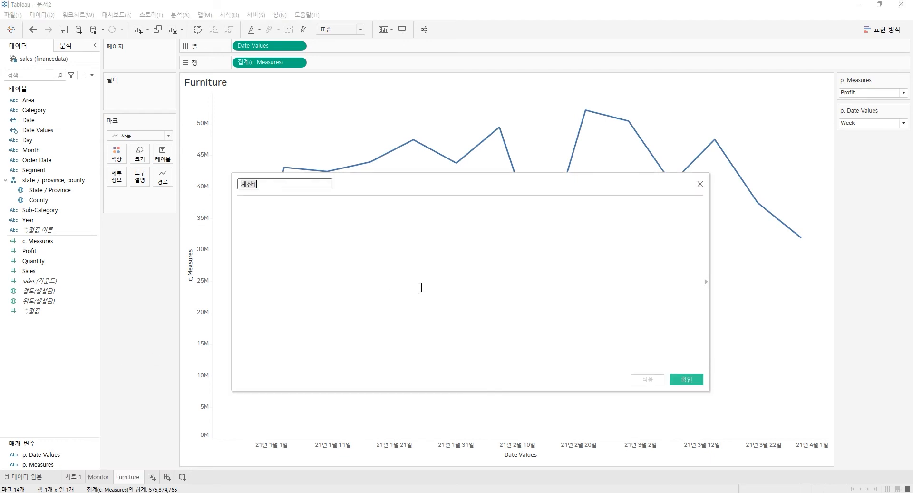
type("Furniture Me")
type("asures")
- Enter the formula IIF([Category]='Furniture',[c. Measures],null) for Furniture Measures and widen the calculation editor
left_click(420, 311)
type("iif")
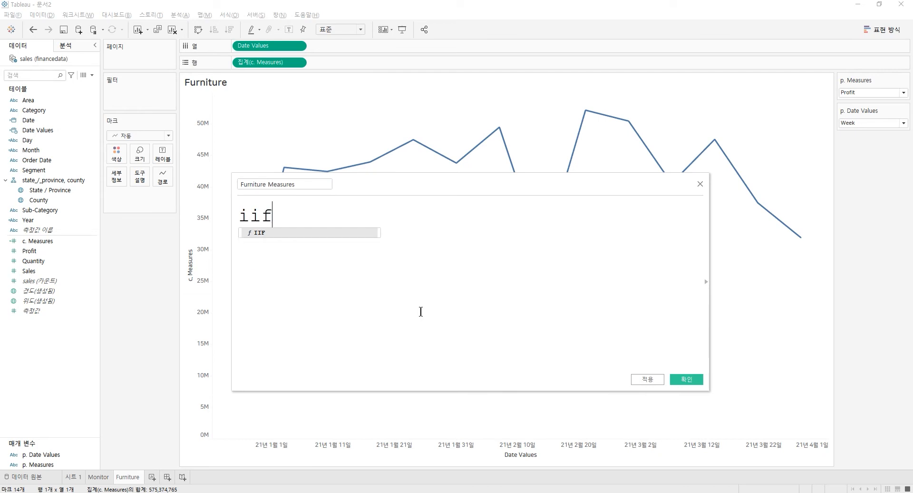
key("Return")
type("CAte")
key("Return")
type("='Furni")
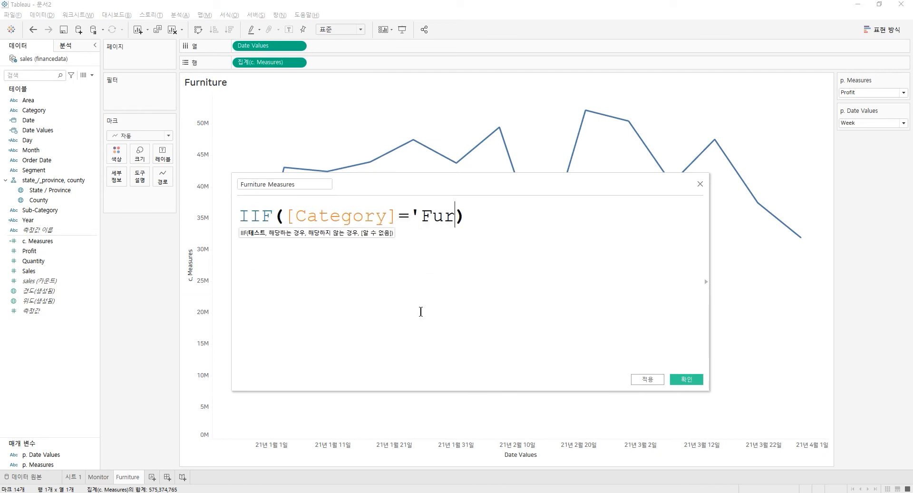
type("ture',c.")
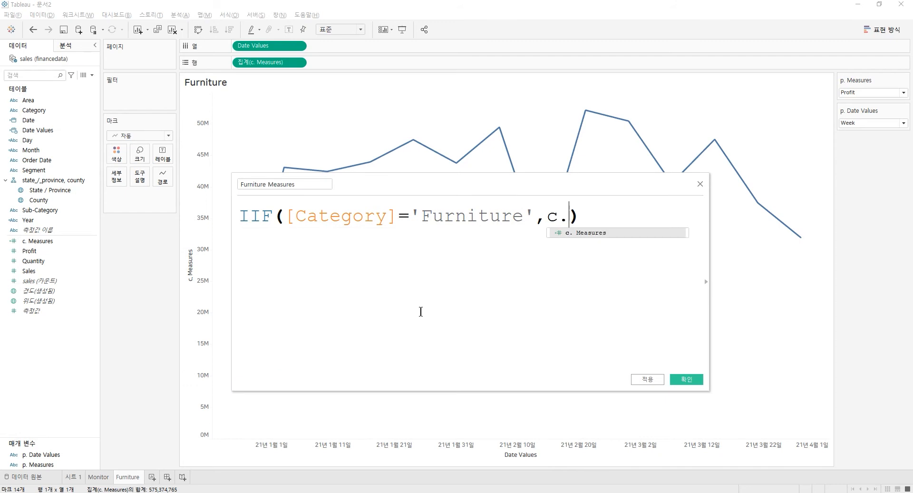
key("Return")
type(",")
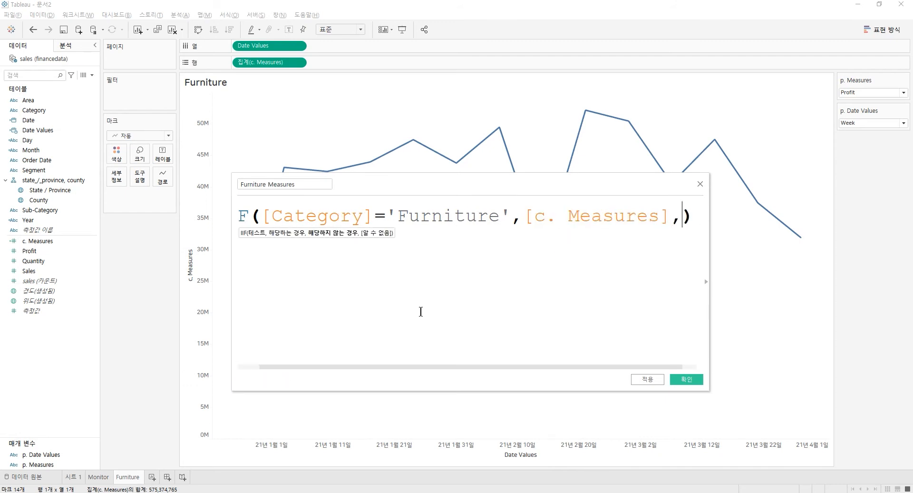
type("nulll")
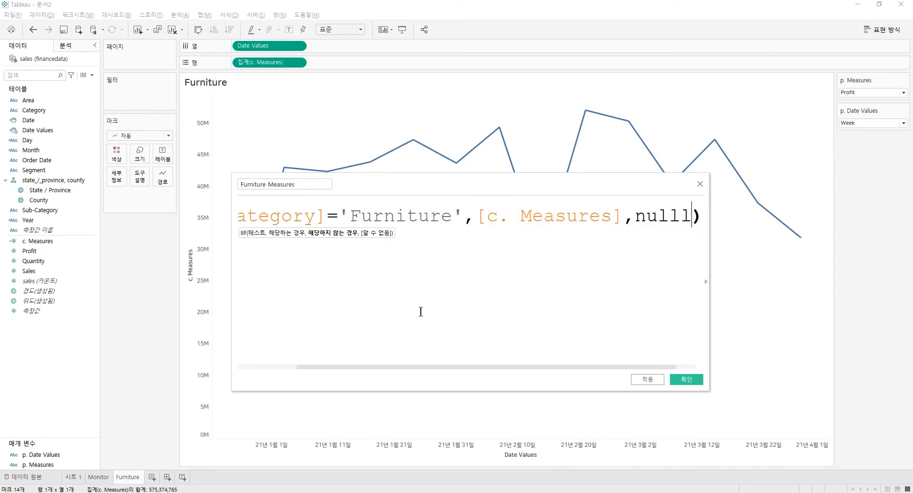
key("BackSpace")
left_click_drag(709, 261, 862, 260)
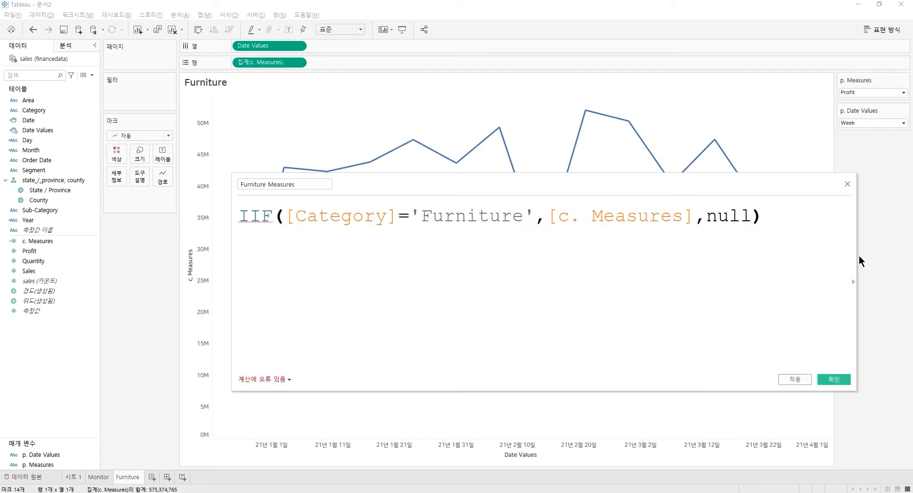
- Check the error details of the Furniture Measures formula and save the calculated field
left_click_drag(546, 216, 694, 216)
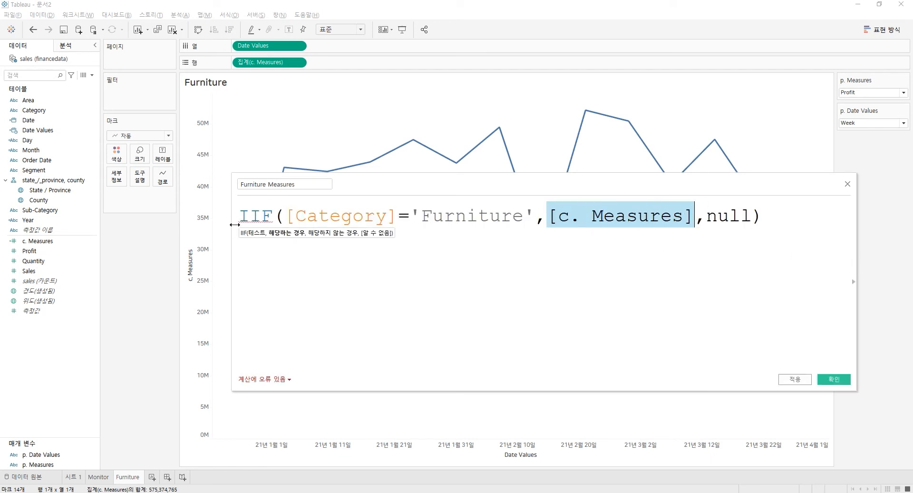
left_click(277, 379)
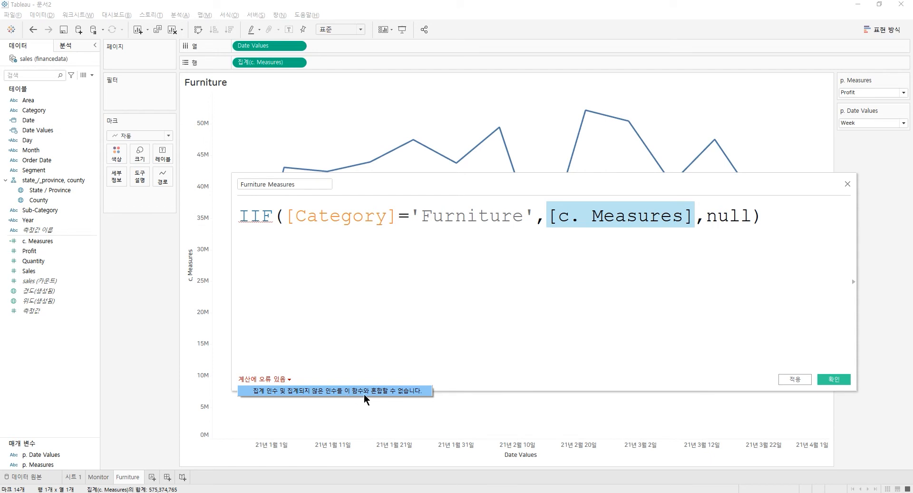
left_click(589, 253)
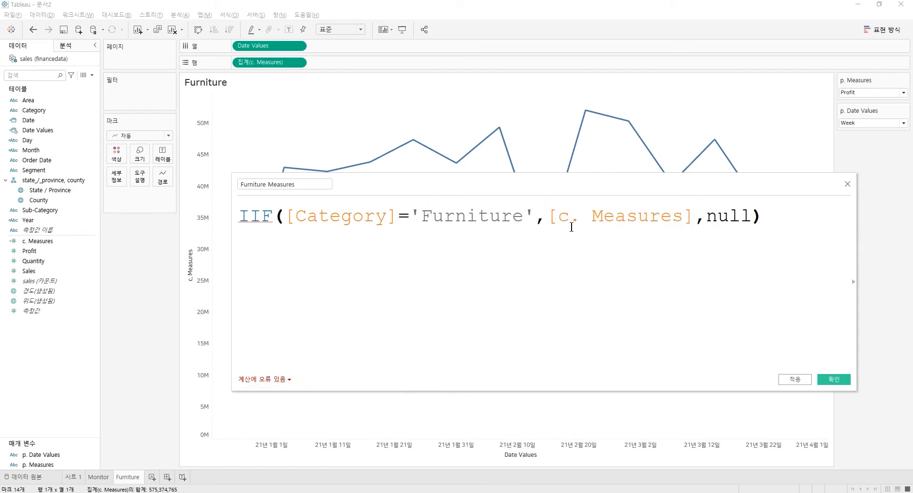
left_click(695, 216)
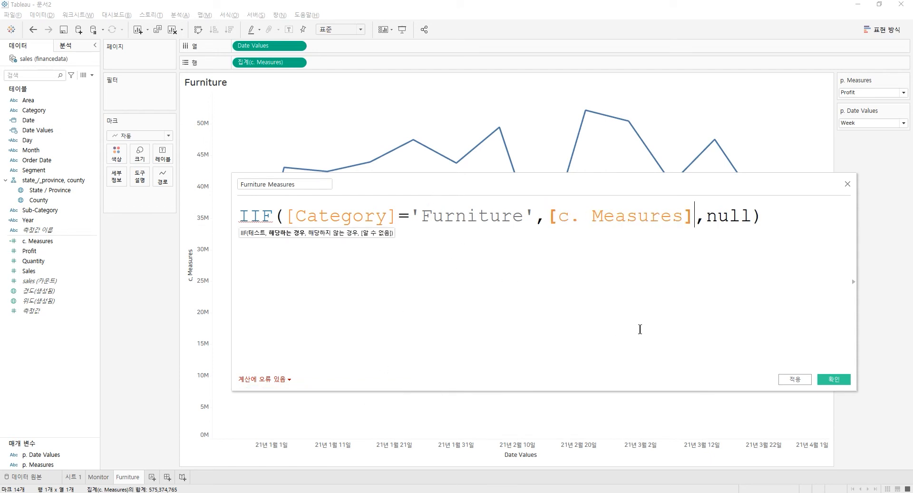
left_click(833, 379)
- Duplicate the c. Measures calculated field and open the copy's formula for editing
right_click(50, 243)
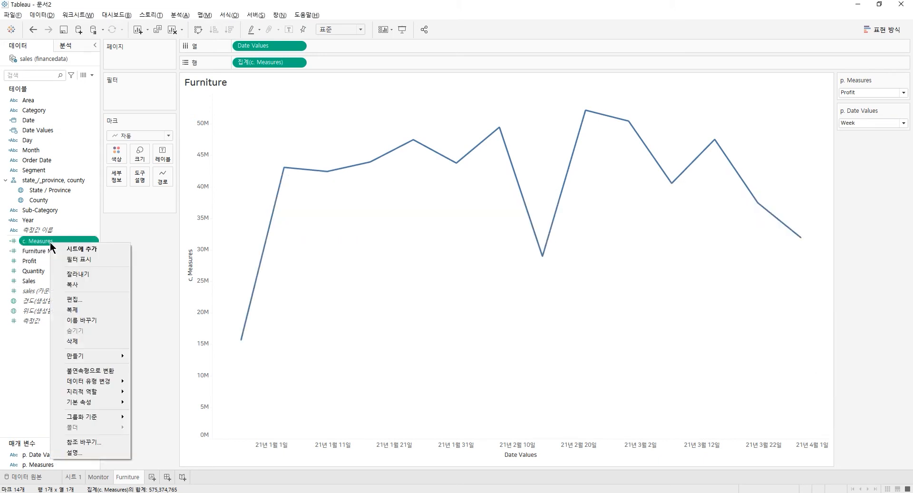
left_click(87, 311)
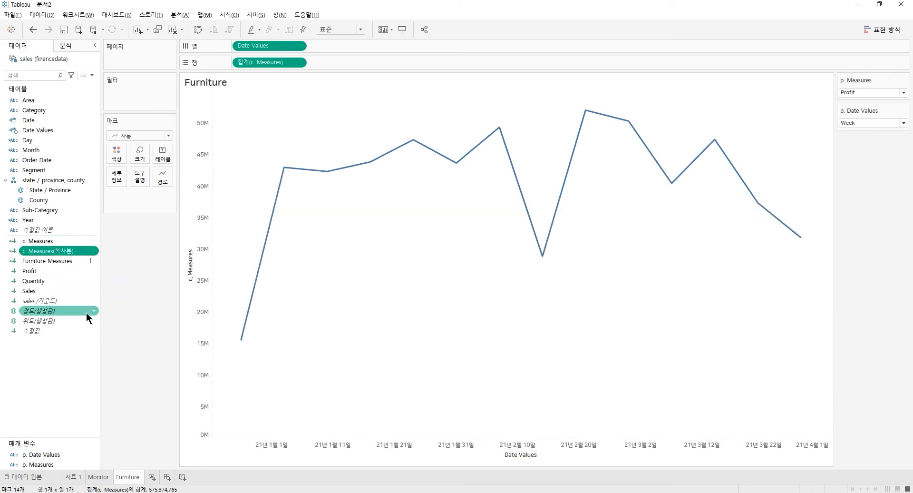
right_click(73, 251)
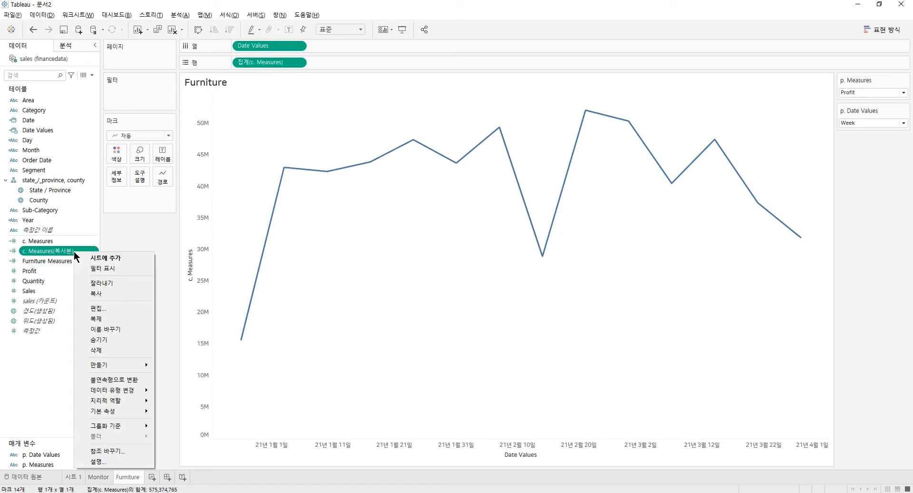
left_click(118, 310)
scroll(453, 233, "up", 4, "ctrl")
- Remove the aggregation functions and their parentheses from every measure in the c. Measures copy, and save the formula
left_click(453, 233)
key("BackSpace")
key("BackSpace")
key("BackSpace")
key("BackSpace")
key("End")
key("BackSpace")
key("Down")
key("Left")
key("Left")
key("BackSpace")
key("BackSpace")
key("BackSpace")
key("BackSpace")
key("BackSpace")
key("Down")
key("Up")
key("Down")
key("Delete")
key("Right")
key("Right")
key("Right")
key("Right")
key("Right")
key("Right")
key("Right")
key("Delete")
key("Up")
key("Right")
key("Right")
key("Right")
key("Right")
key("Right")
key("Right")
key("Delete")
left_click(836, 380)
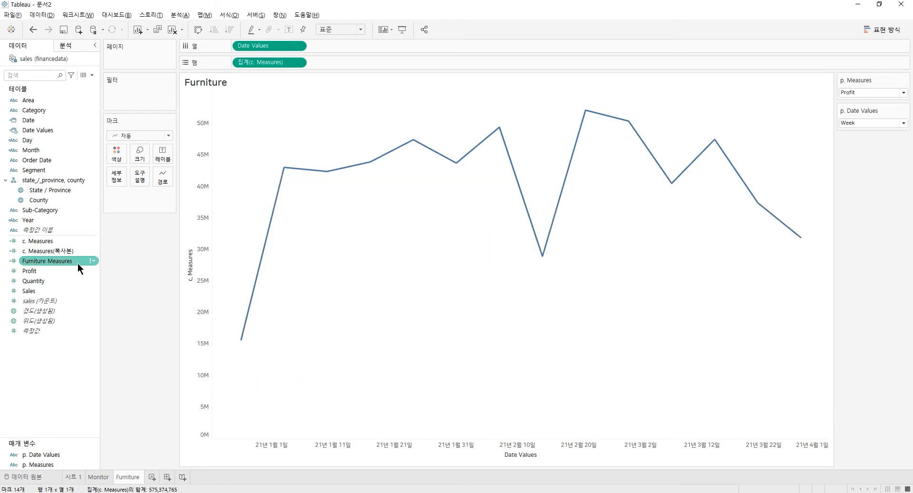
- Use [c. Measures(복사본)] in place of [c. Measures] in the Furniture Measures formula, and replace the measure on rows with Furniture Measures
right_click(72, 264)
left_click(133, 309)
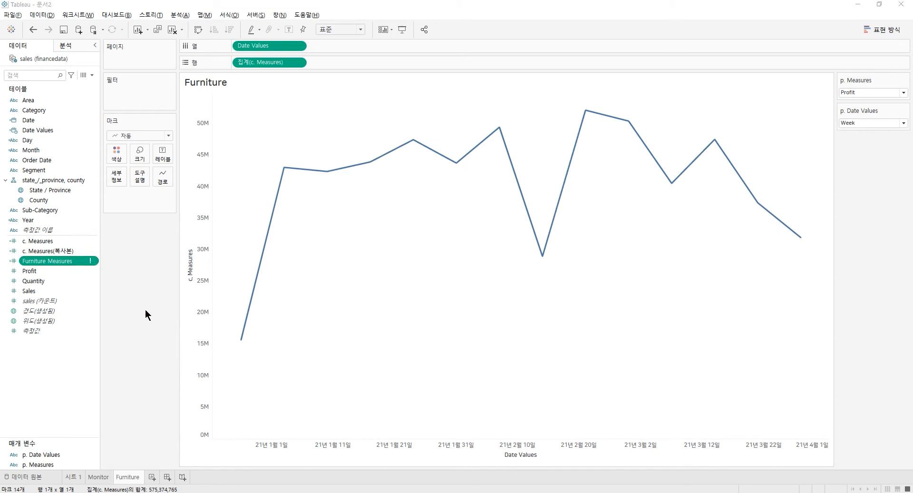
scroll(428, 226, "up", 5)
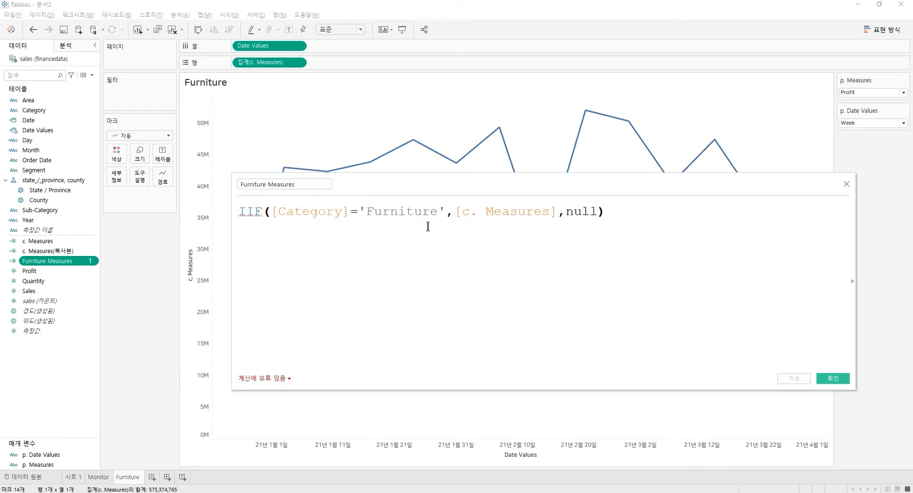
left_click_drag(54, 255, 506, 212)
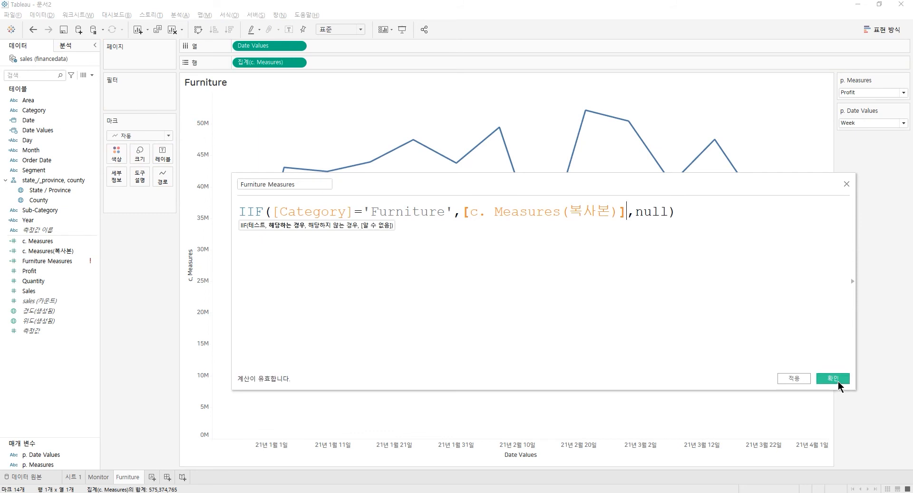
left_click(838, 379)
left_click(40, 262)
left_click_drag(40, 262, 265, 63)
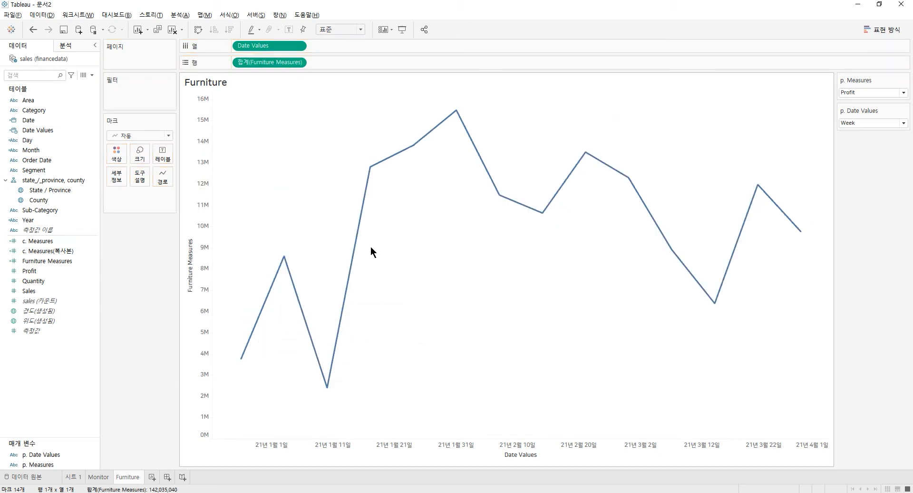
- Show a mark label only at the maximum value of the Furniture line
left_click(167, 149)
left_click(186, 176)
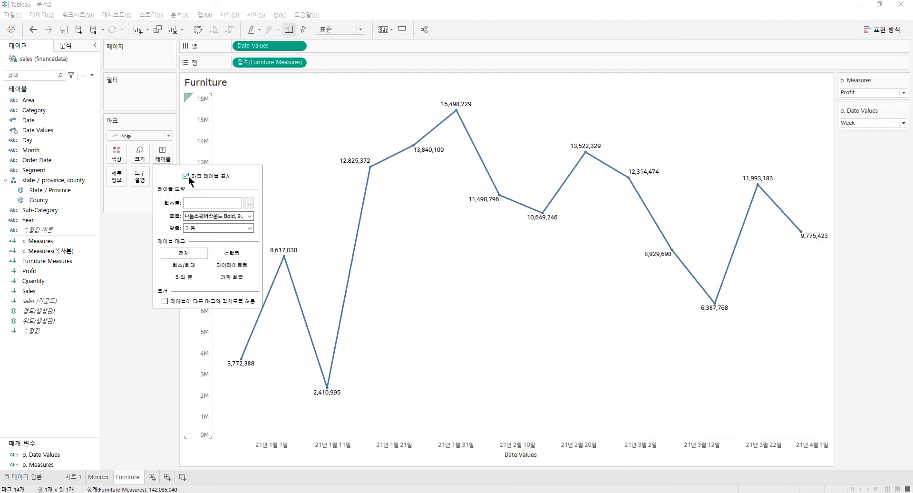
left_click(181, 265)
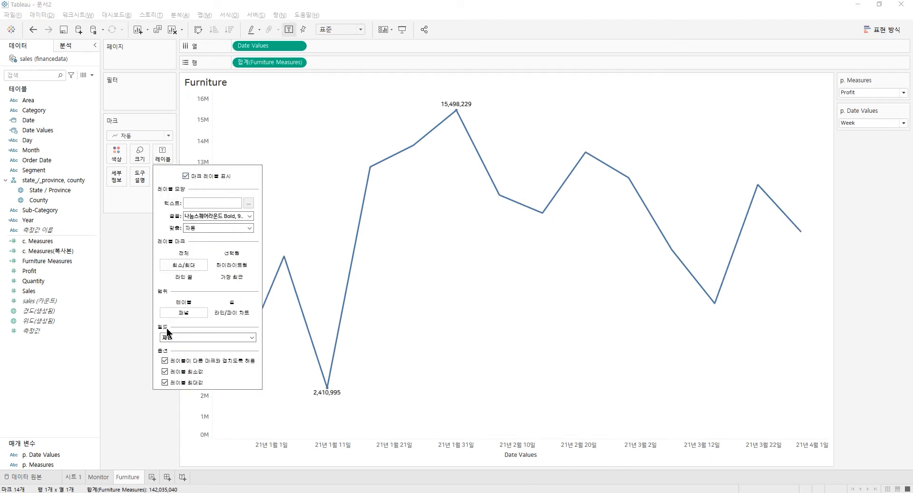
left_click(165, 369)
left_click(210, 121)
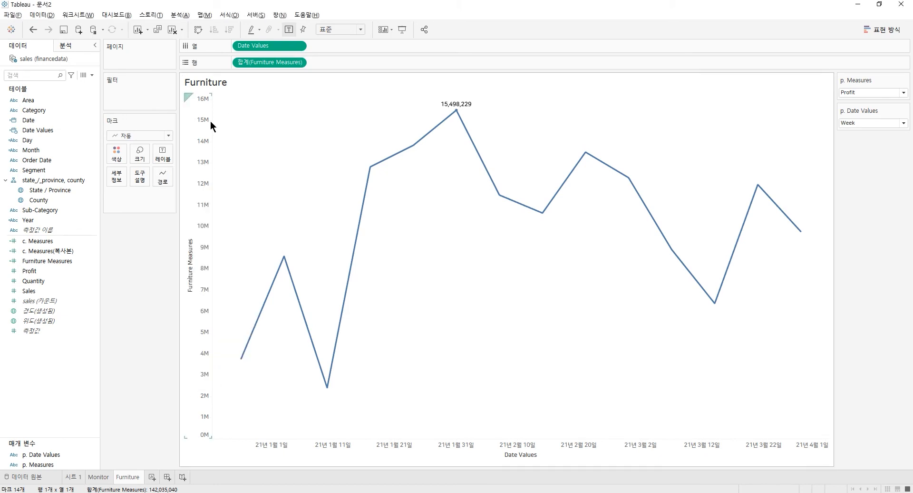
- Hide the headers of the Furniture Measures axis and the Date Values axis
right_click(195, 141)
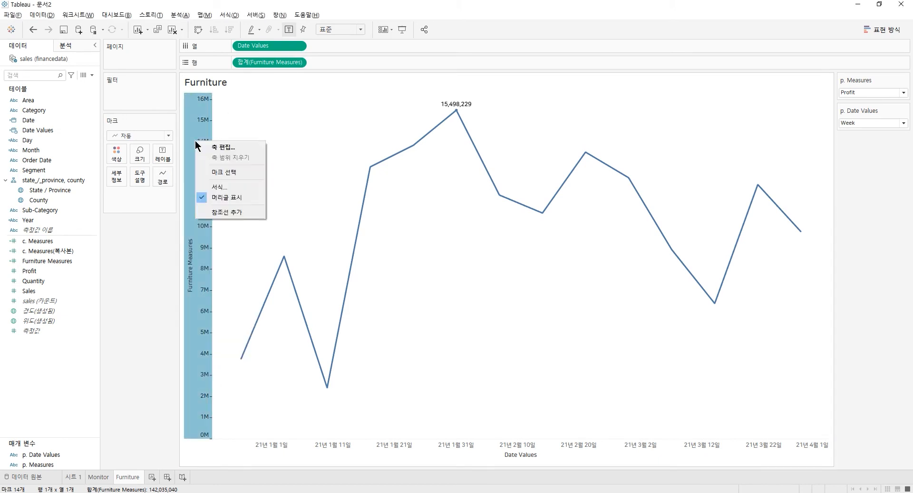
left_click(247, 198)
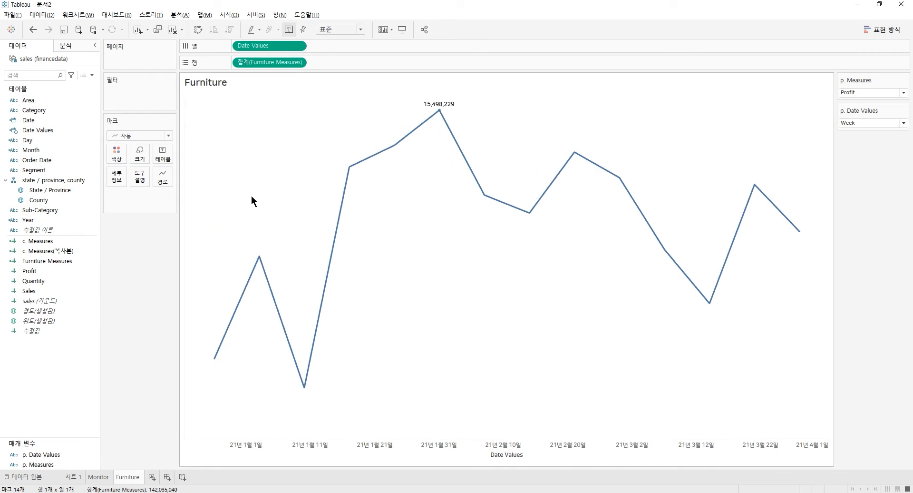
left_click(299, 46)
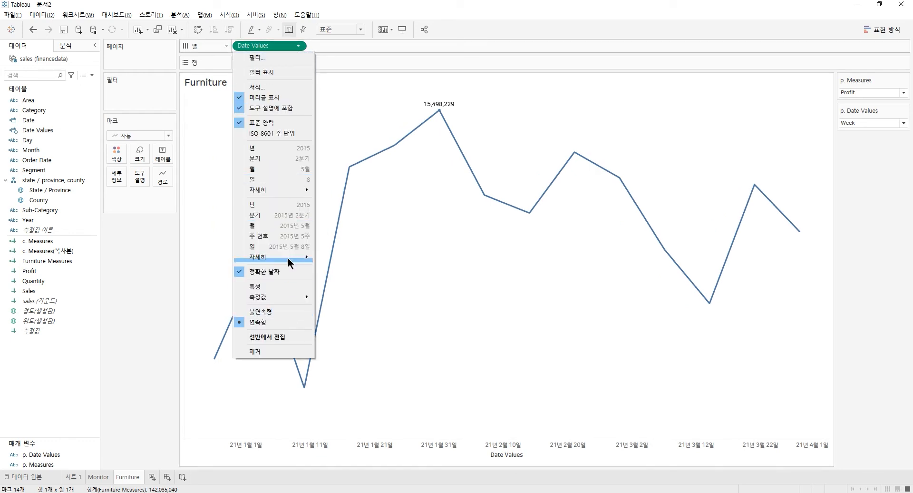
left_click(292, 98)
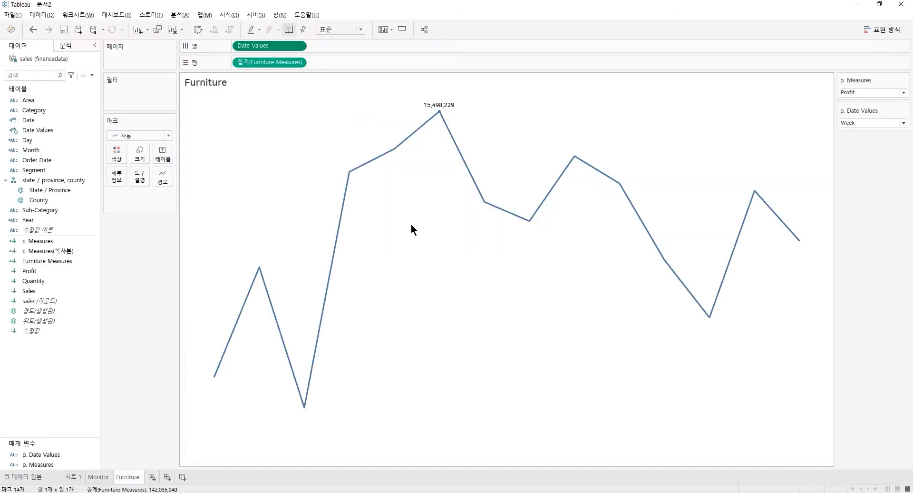
- Set the Furniture worksheet's background shading to none
right_click(424, 215)
left_click(467, 265)
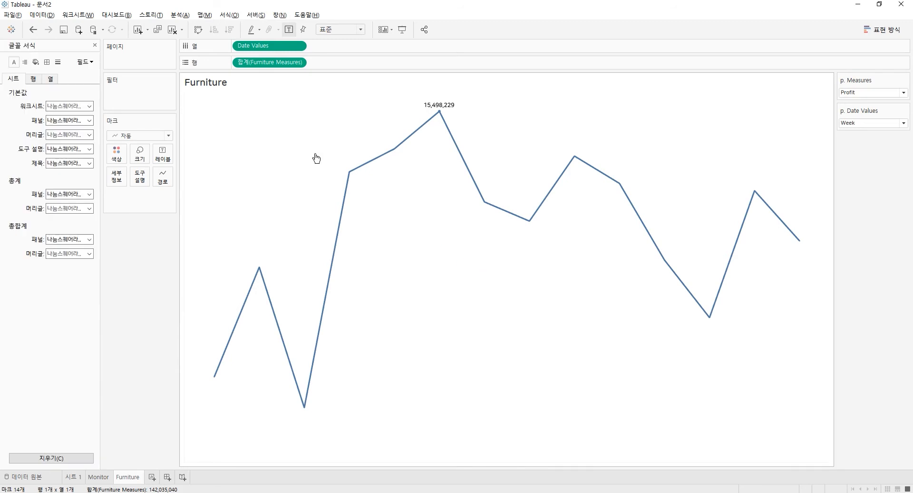
left_click(36, 60)
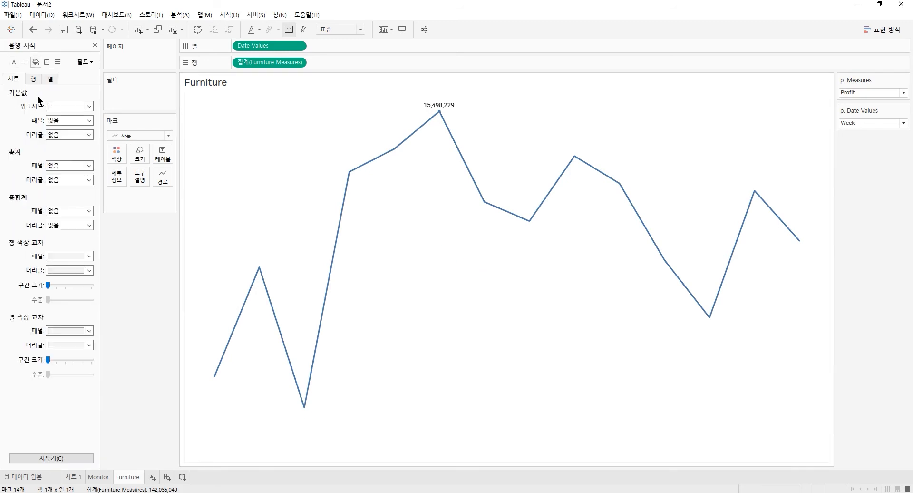
left_click(58, 105)
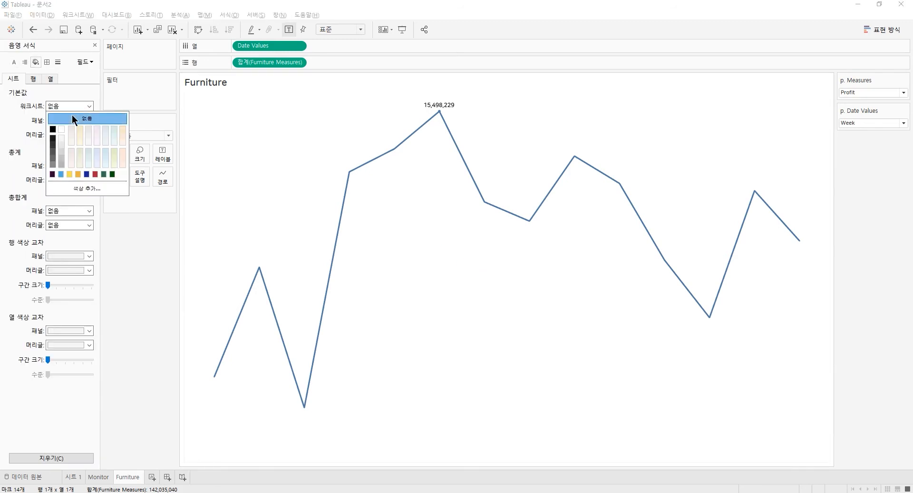
left_click(72, 116)
left_click(94, 45)
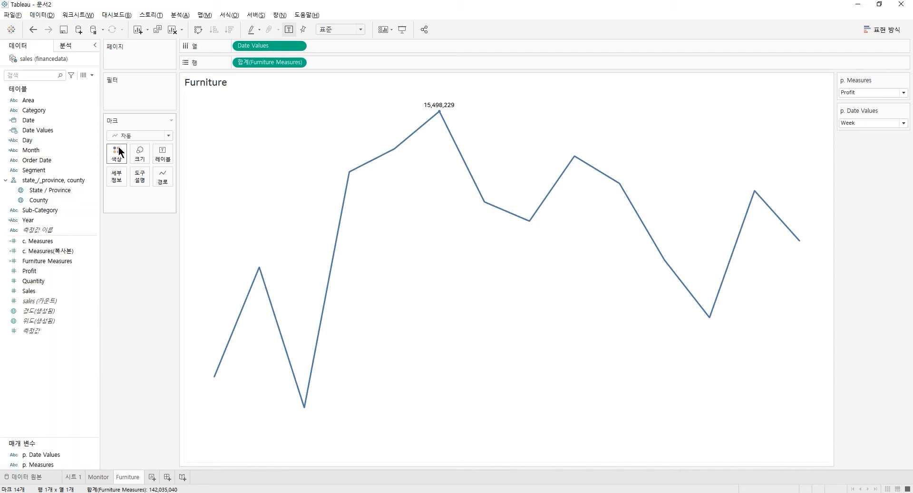
- Change the color of the Furniture trend line to white
left_click(119, 155)
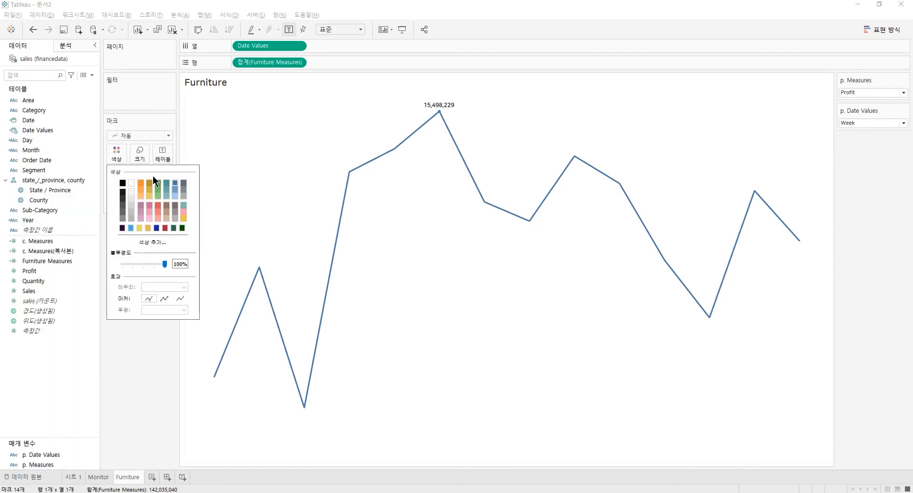
left_click(130, 185)
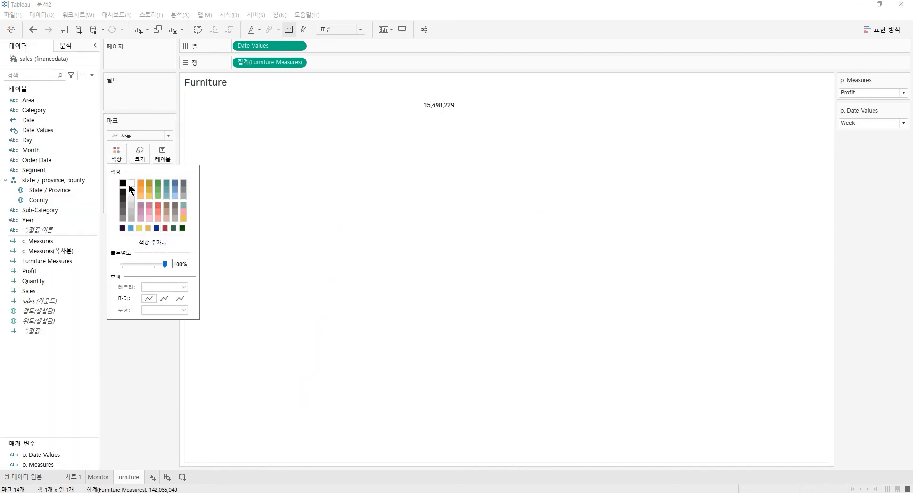
left_click(205, 276)
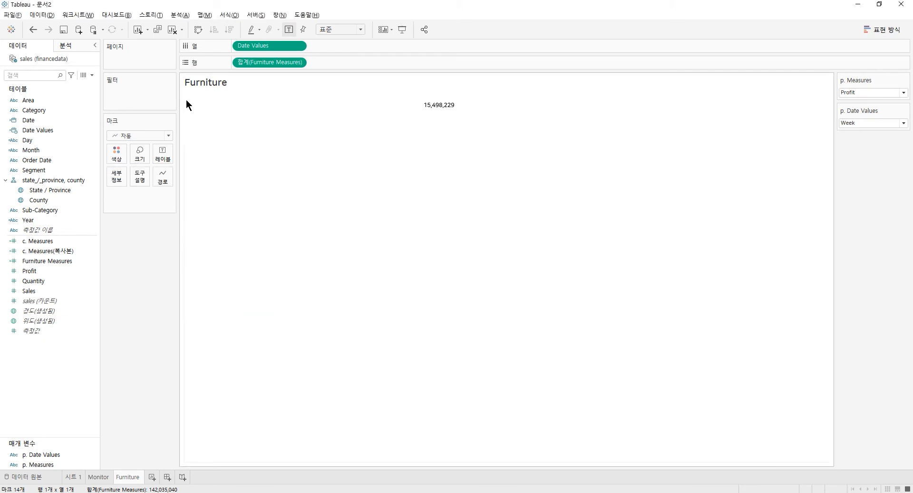
- Set the axis rulers to none in the Furniture worksheet's line formatting
right_click(236, 172)
left_click(266, 229)
left_click(58, 61)
left_click(63, 177)
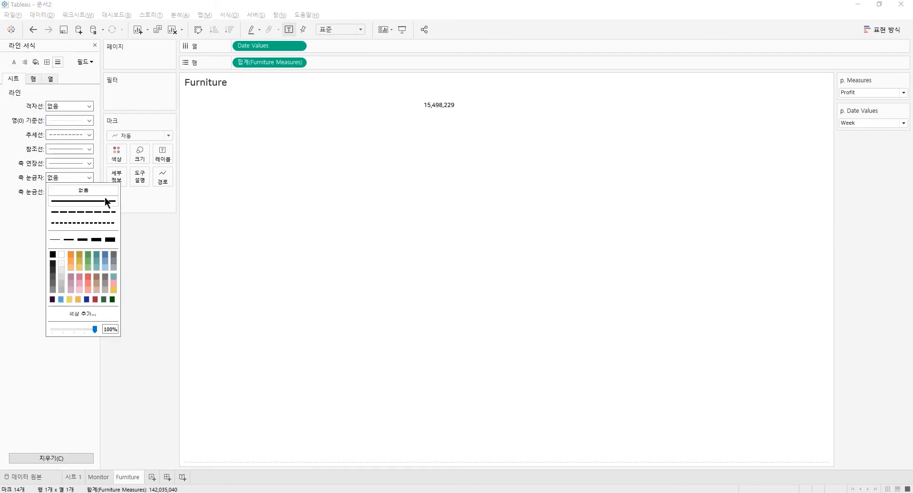
left_click(138, 232)
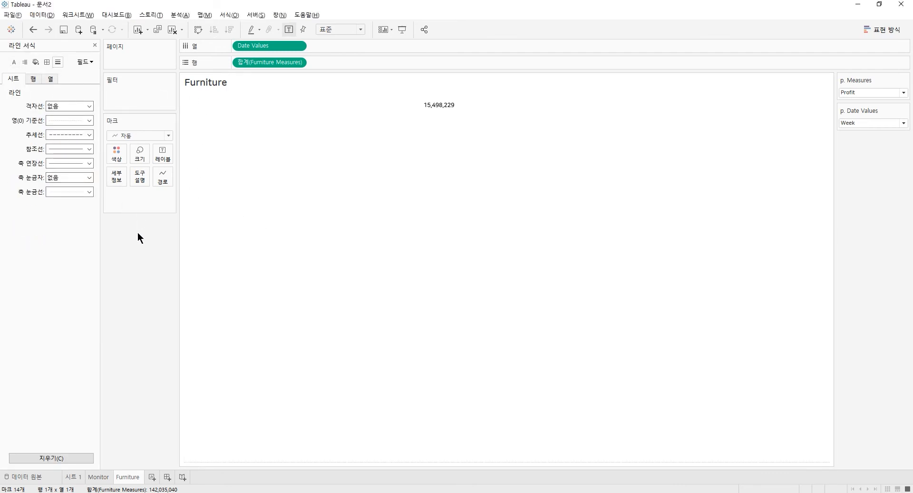
left_click(95, 45)
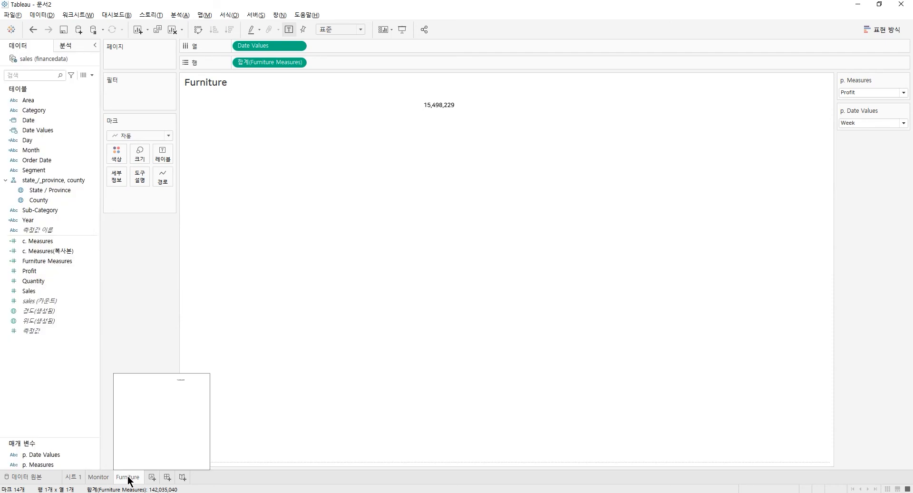
- Duplicate the Furniture worksheet and rename the copy Office Supplies
right_click(122, 468)
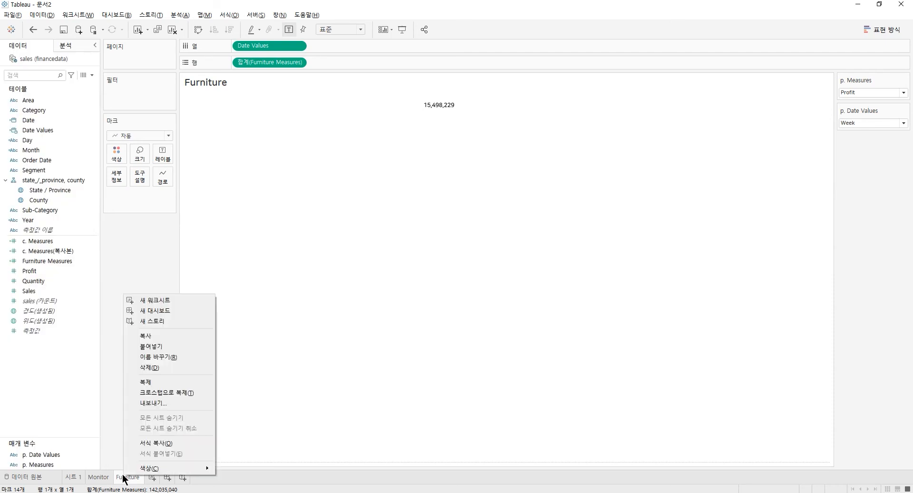
left_click(150, 381)
double_click(177, 480)
type("Office")
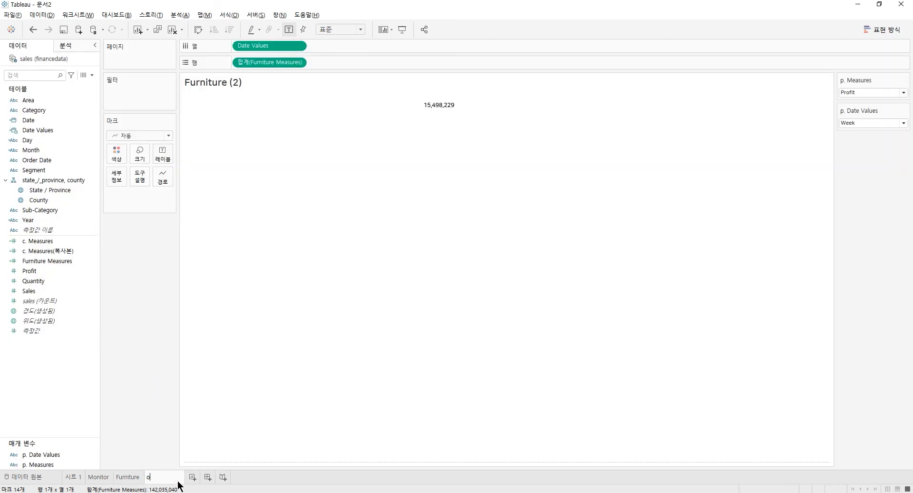
type(" Supplies")
key("Return")
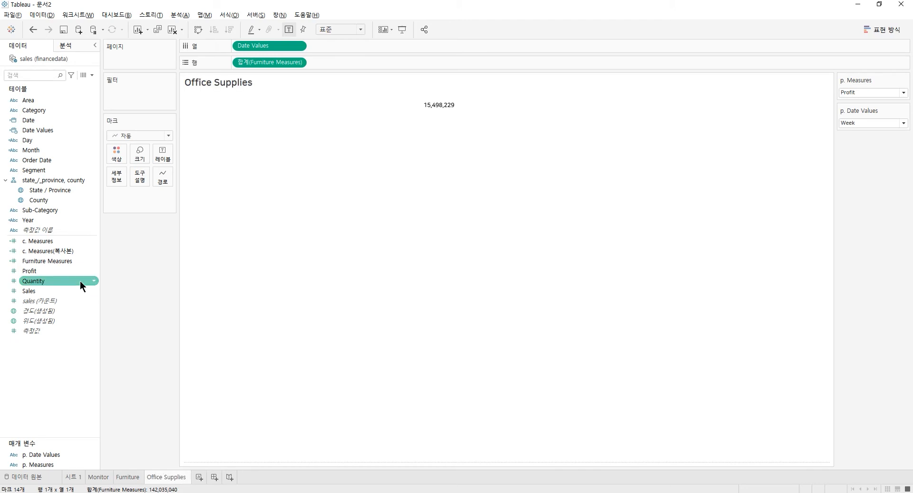
- Duplicate the Furniture Measures calculated field and rename the copy Office Supplies Measures
left_click(49, 261)
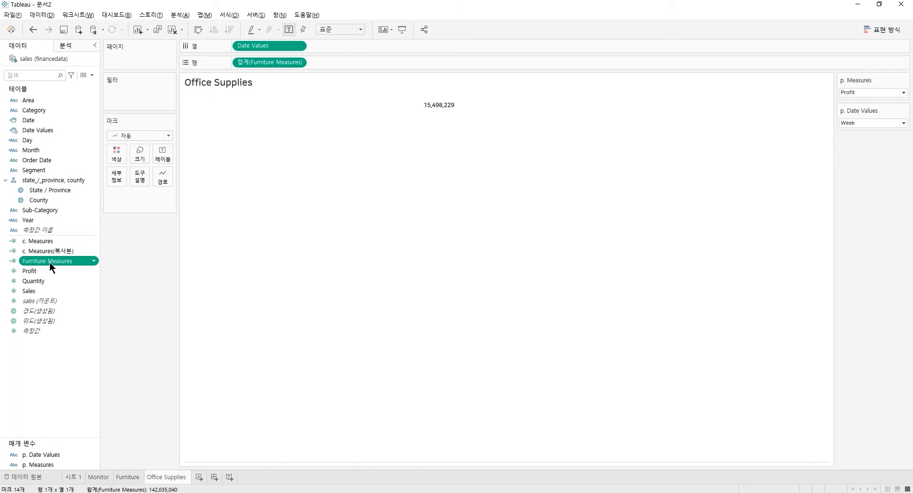
right_click(50, 261)
left_click(111, 332)
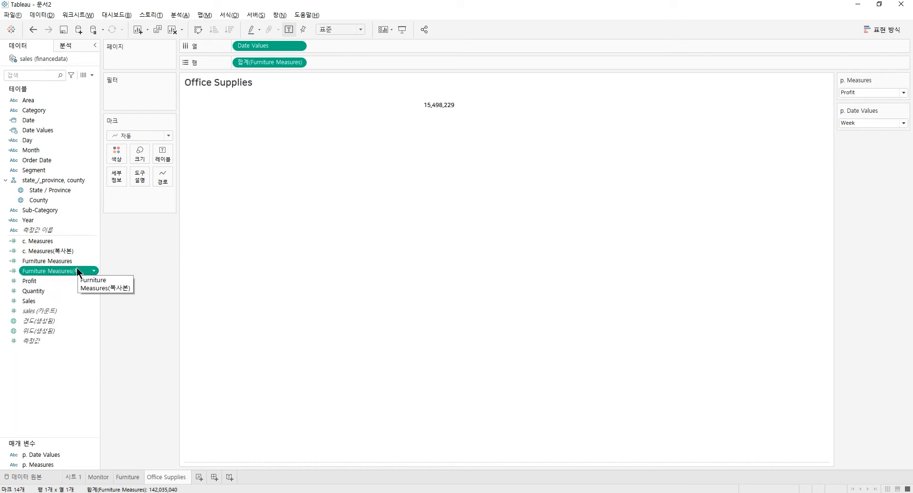
right_click(79, 272)
left_click(122, 323)
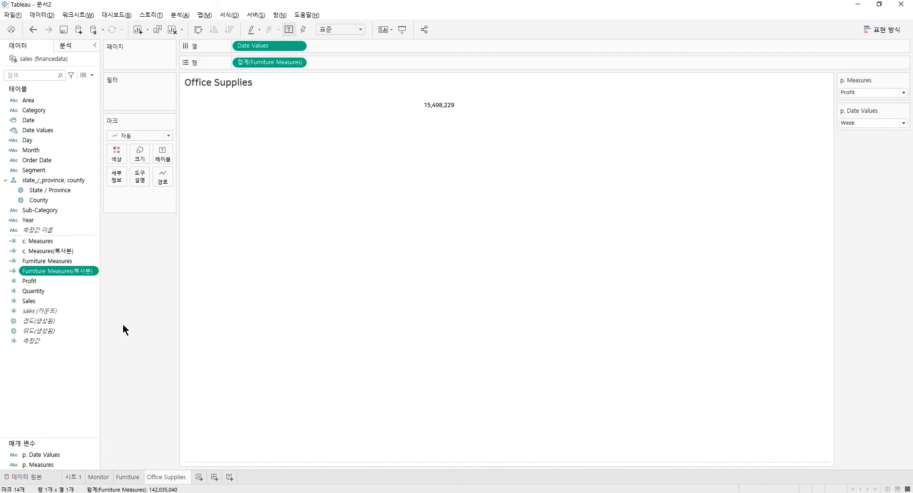
left_click(329, 183)
key("BackSpace")
key("BackSpace")
key("BackSpace")
key("BackSpace")
key("BackSpace")
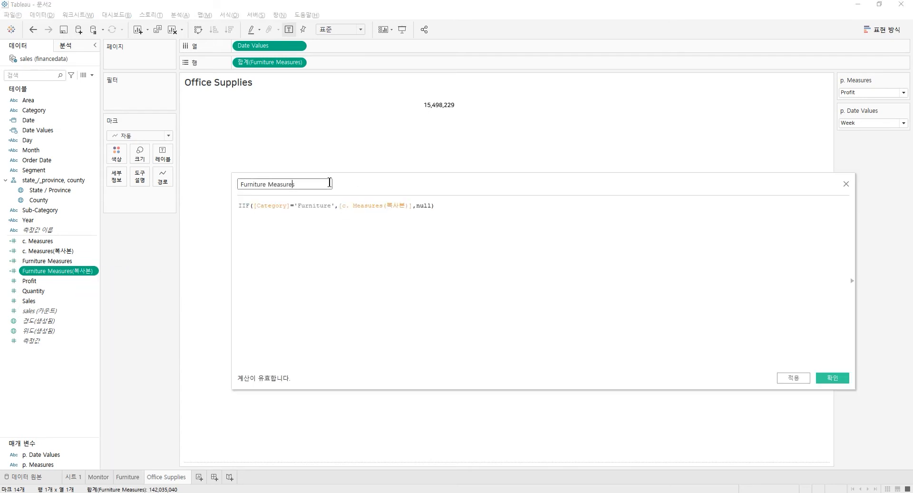
key("Left")
key("Left")
key("Left")
key("Left")
key("Left")
key("Left")
key("Left")
key("Left")
key("Left")
key("BackSpace")
key("BackSpace")
key("BackSpace")
key("BackSpace")
key("BackSpace")
key("BackSpace")
key("BackSpace")
key("BackSpace")
key("BackSpace")
type("Office Supplies")
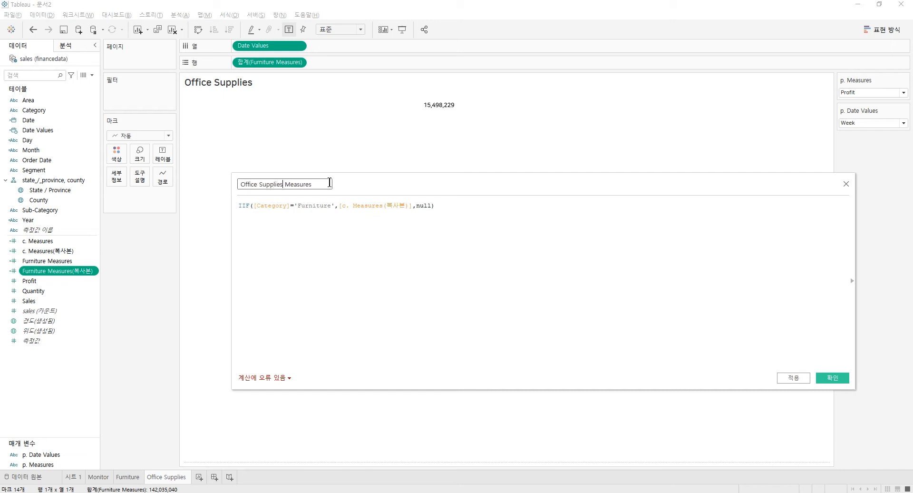
- Change the category tested in the Office Supplies Measures formula to 'Office Supplies' and save the calculation
left_click(344, 275)
scroll(344, 275, "up", 2)
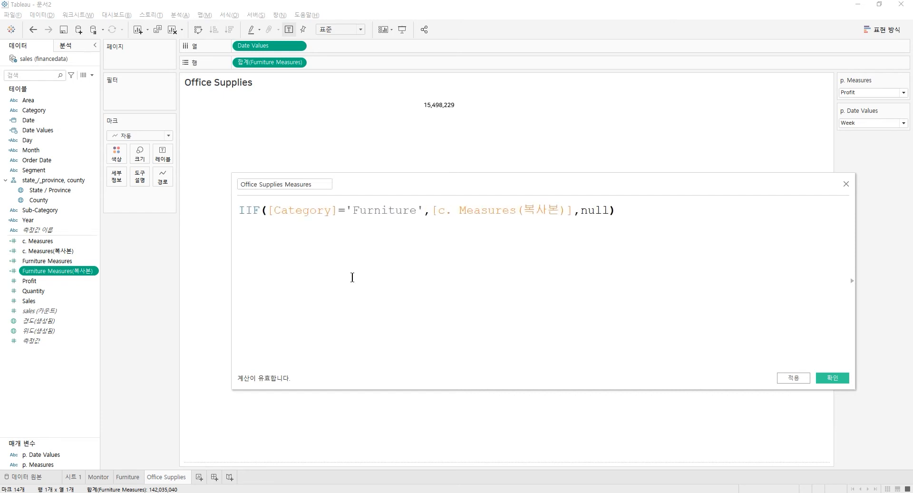
left_click(417, 210)
key("BackSpace")
key("BackSpace")
key("BackSpace")
key("BackSpace")
key("BackSpace")
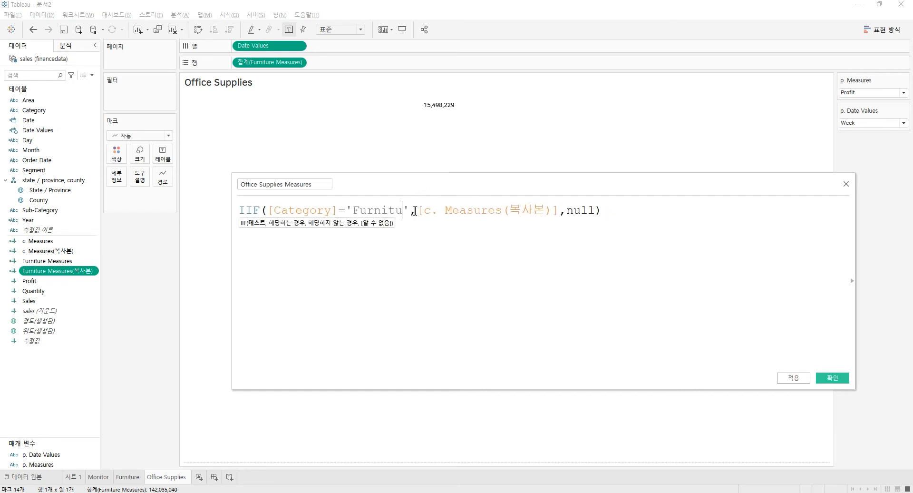
key("BackSpace")
key("BackSpace")
key("BackSpace")
key("BackSpace")
type("Office")
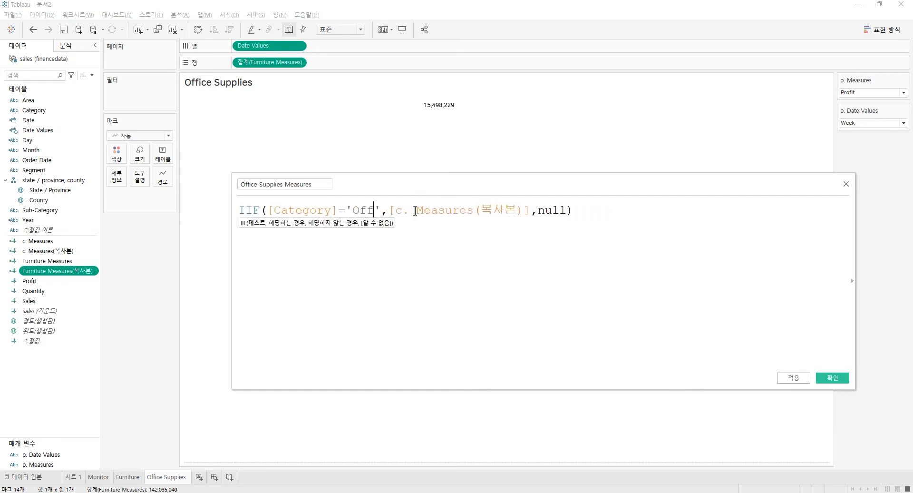
type(" Supplies")
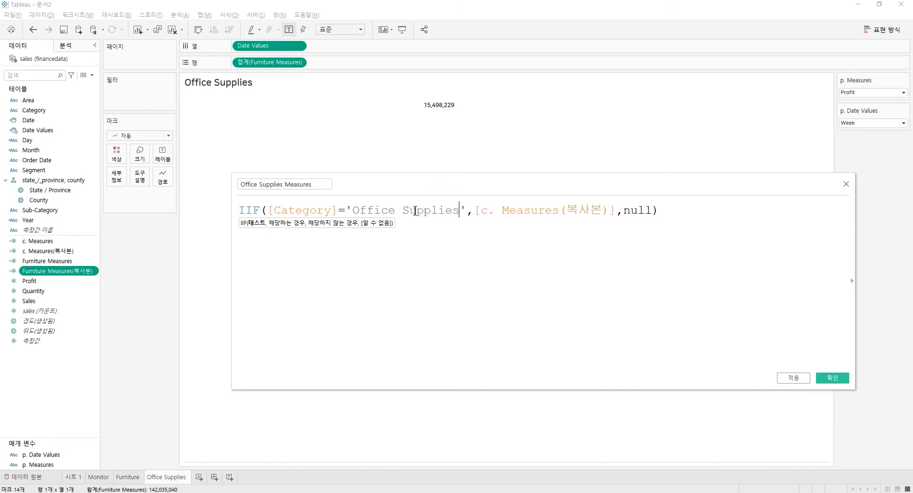
left_click(833, 380)
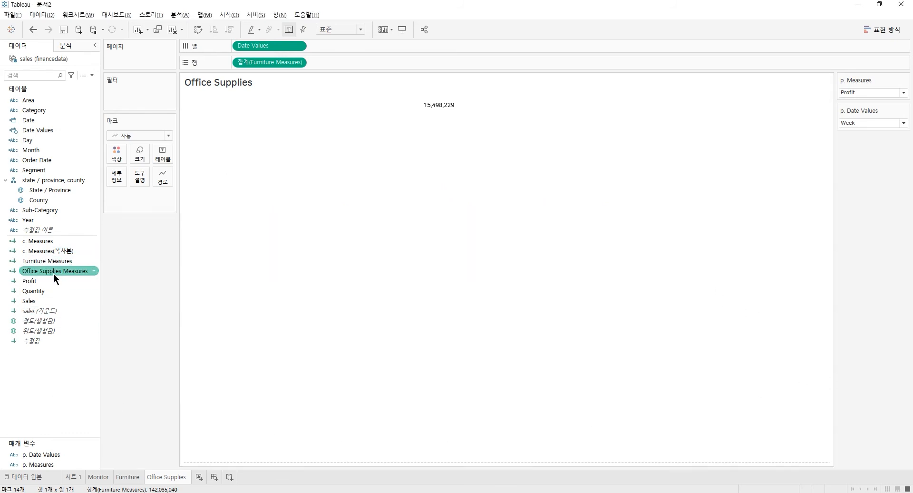
- Replace Furniture Measures with Office Supplies Measures on the Office Supplies sheet's rows and hide its axis header
left_click_drag(54, 271, 278, 66)
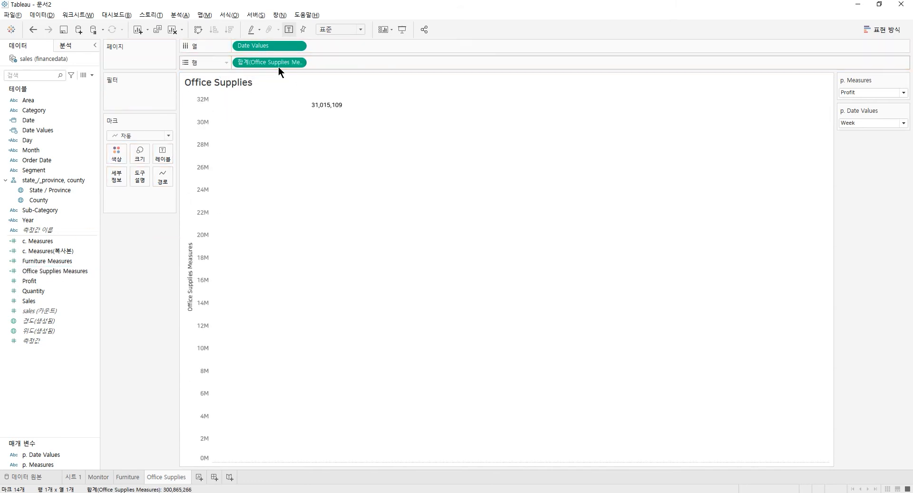
right_click(201, 223)
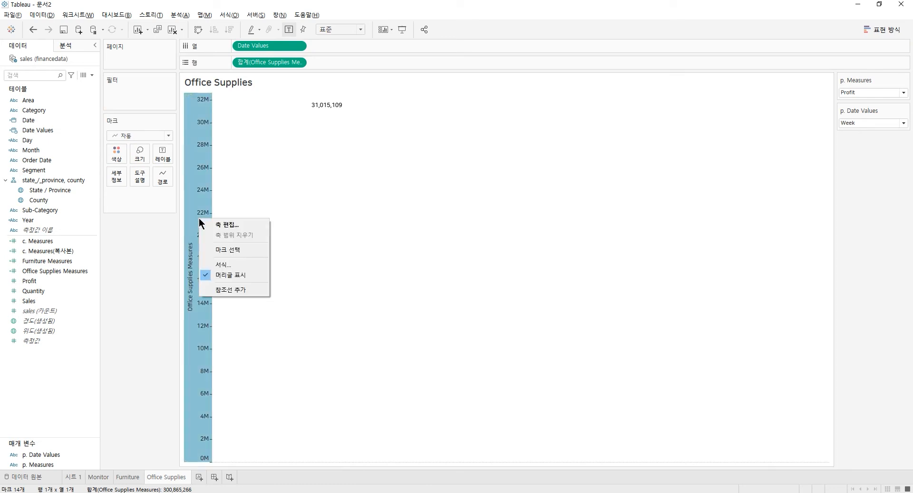
left_click(242, 273)
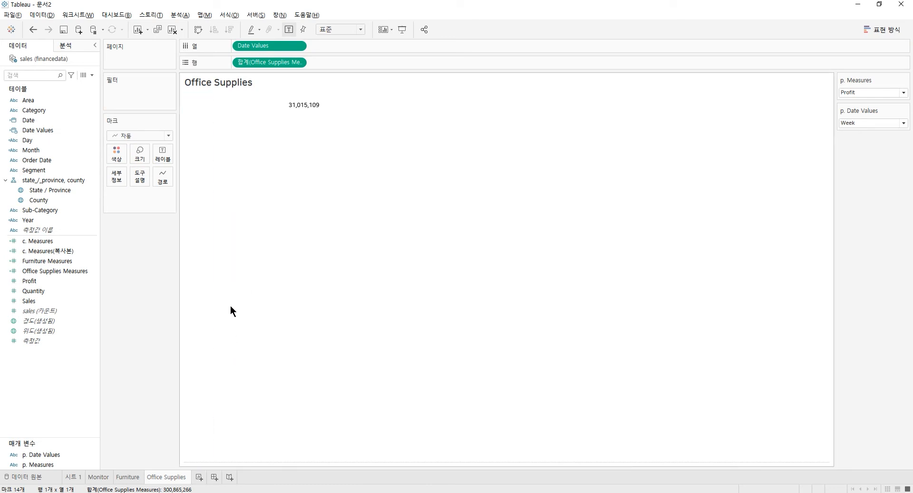
- Set the zero line to none in the Office Supplies worksheet's line formatting
right_click(241, 275)
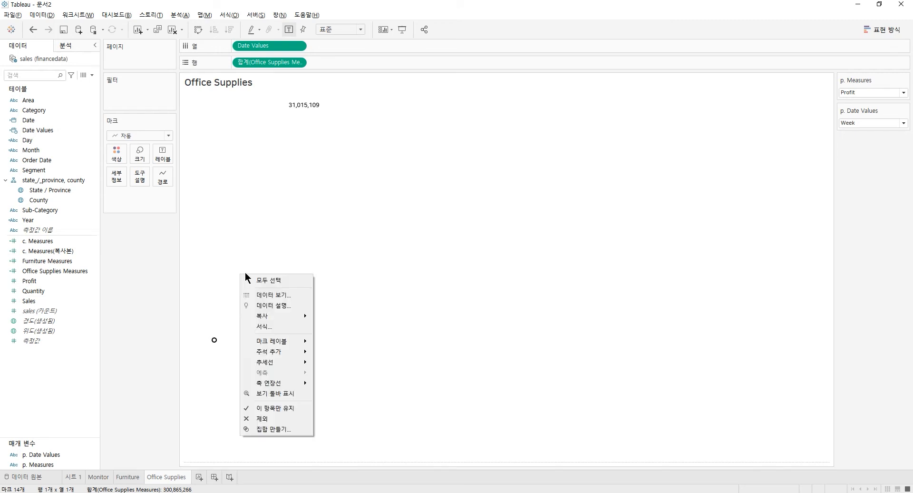
left_click(285, 324)
left_click(58, 62)
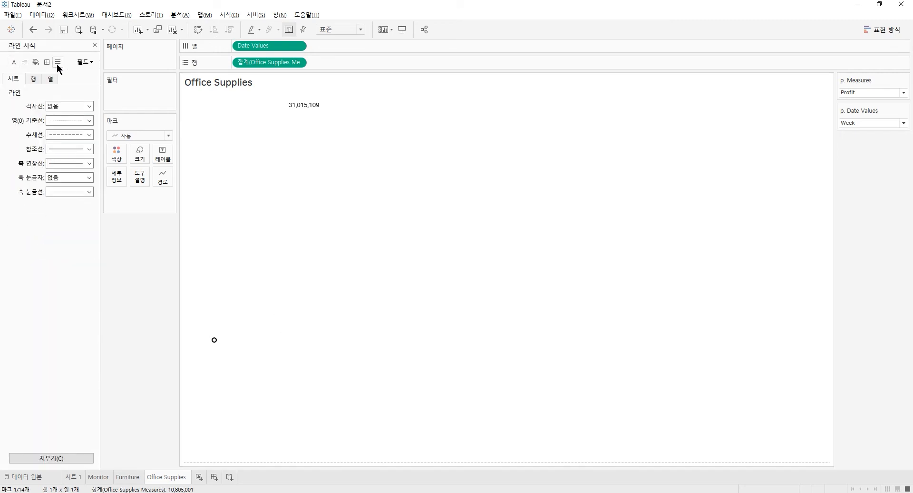
left_click(58, 120)
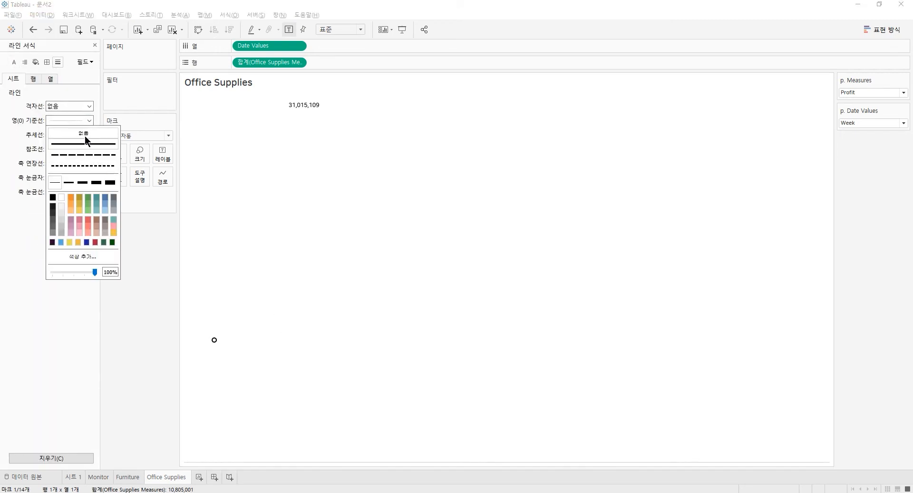
left_click(139, 155)
- Duplicate the Office Supplies worksheet and rename the copy Technology
left_click(177, 477)
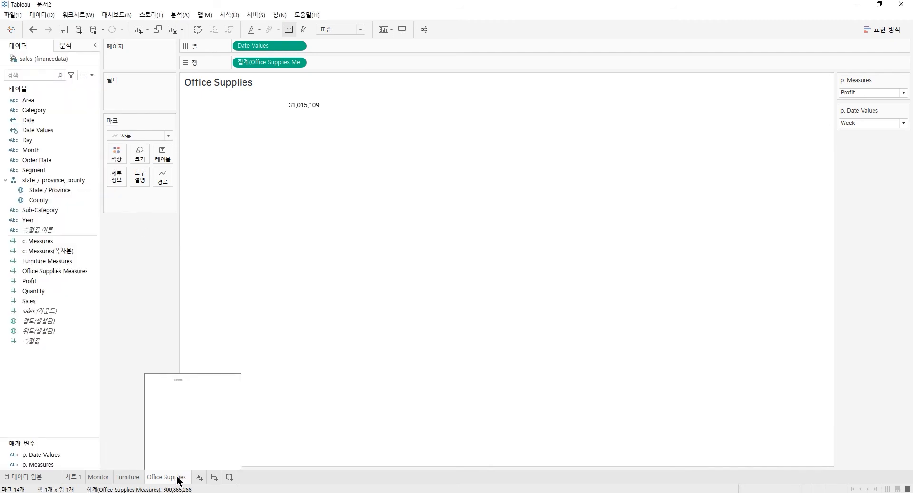
right_click(176, 476)
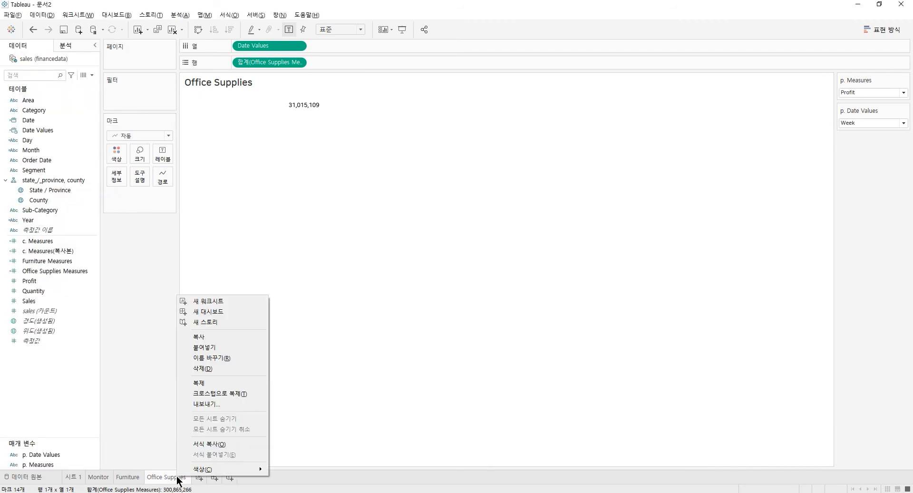
left_click(218, 383)
type("T")
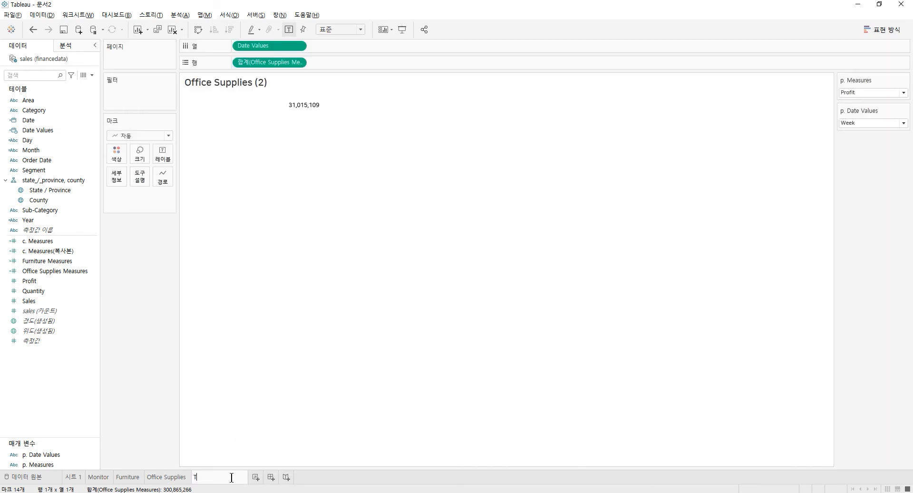
type("echnology")
key("Return")
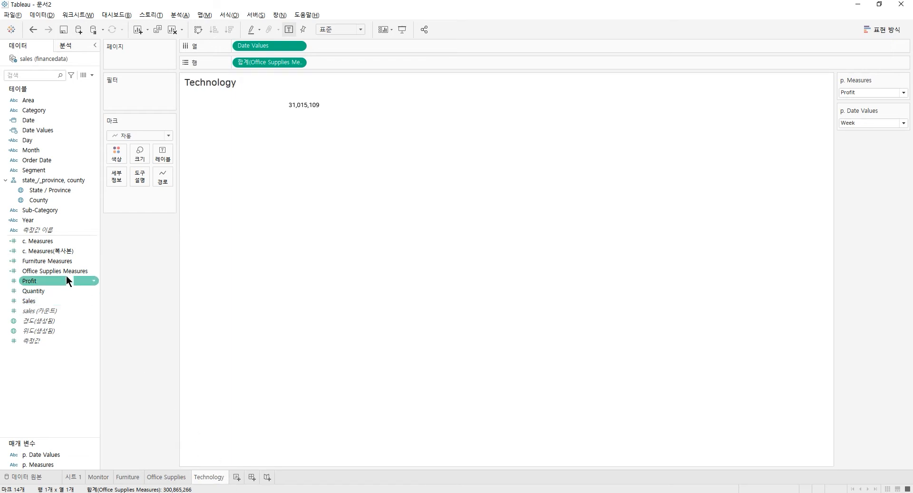
- Duplicate the Furniture Measures calculated field and rename the copy Technology Measures
right_click(70, 261)
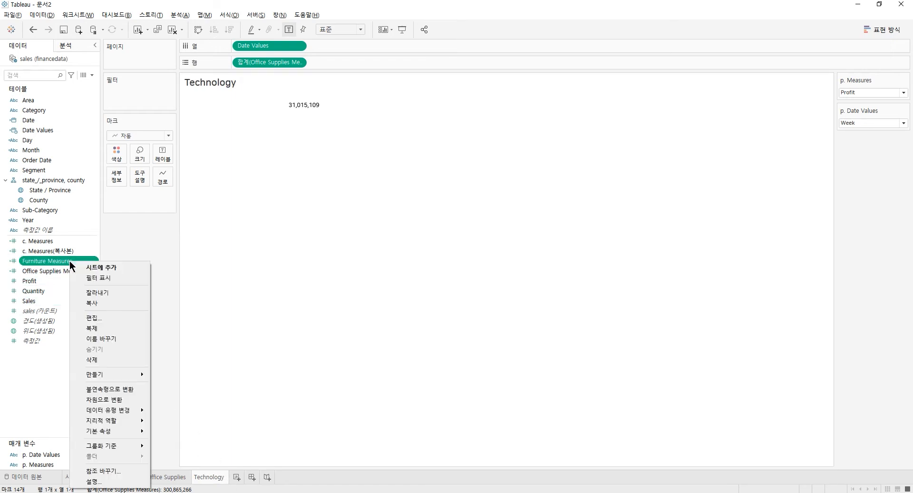
left_click(105, 333)
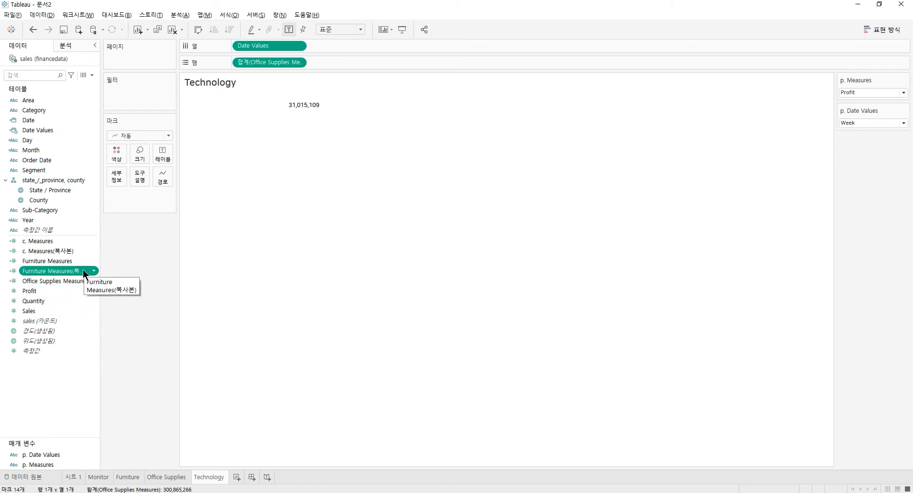
right_click(84, 274)
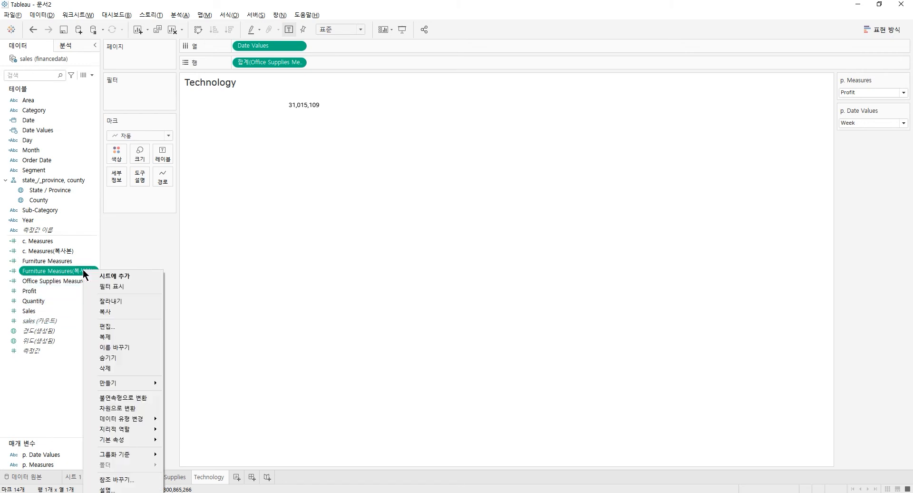
left_click(121, 325)
left_click(320, 184)
key("BackSpace")
key("BackSpace")
key("BackSpace")
key("BackSpace")
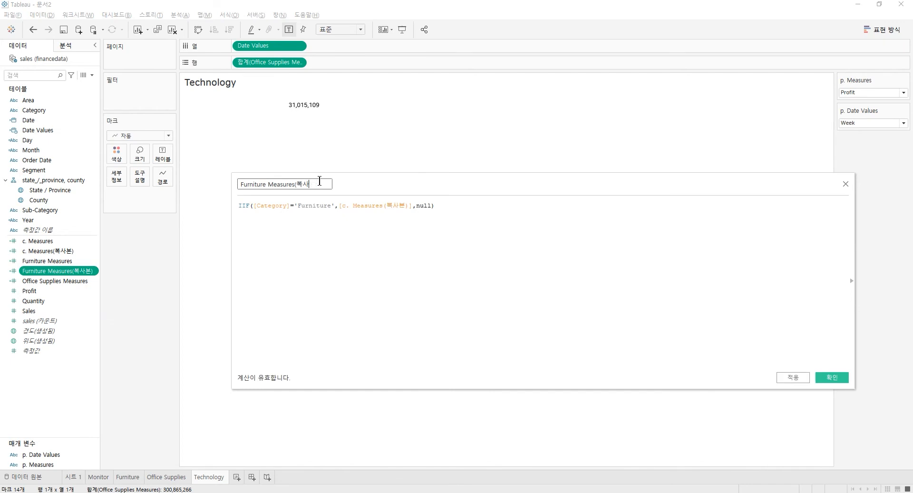
key("Left")
key("Left")
key("Left")
key("Left")
key("Left")
key("Left")
key("Left")
key("Left")
key("BackSpace")
key("BackSpace")
key("BackSpace")
key("BackSpace")
key("BackSpace")
key("BackSpace")
key("BackSpace")
key("BackSpace")
key("BackSpace")
key("BackSpace")
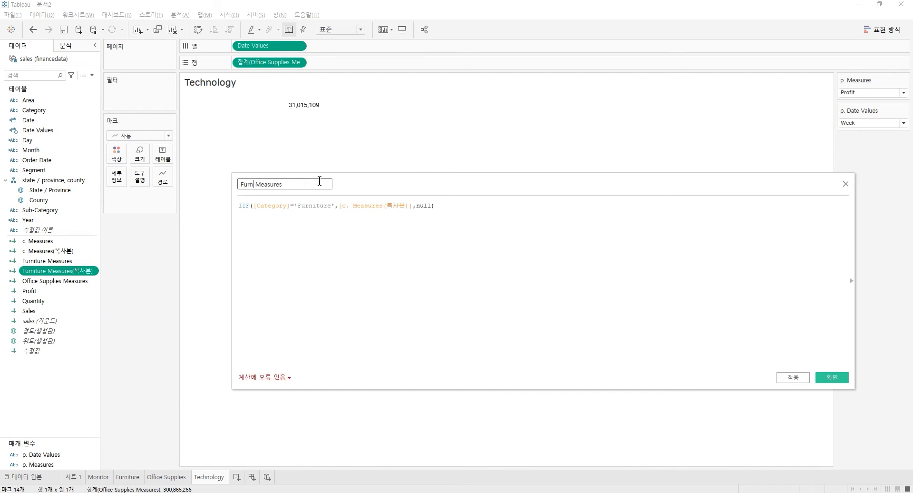
type("S")
type("echnology")
- Change the category tested in the Technology Measures formula to 'Technology' and save the calculation
left_click(344, 244)
scroll(344, 245, "up", 13)
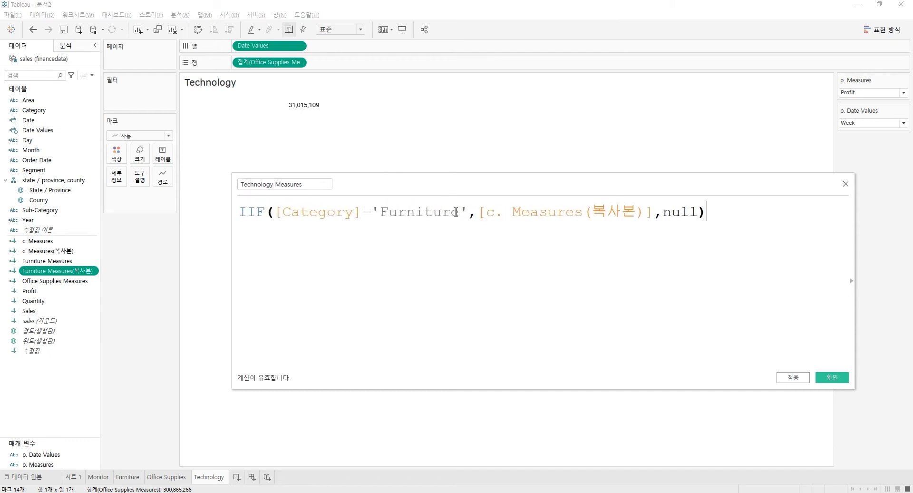
left_click(455, 212)
key("BackSpace")
key("BackSpace")
key("BackSpace")
key("BackSpace")
key("BackSpace")
key("BackSpace")
key("BackSpace")
key("BackSpace")
key("BackSpace")
type("Technology")
left_click(839, 376)
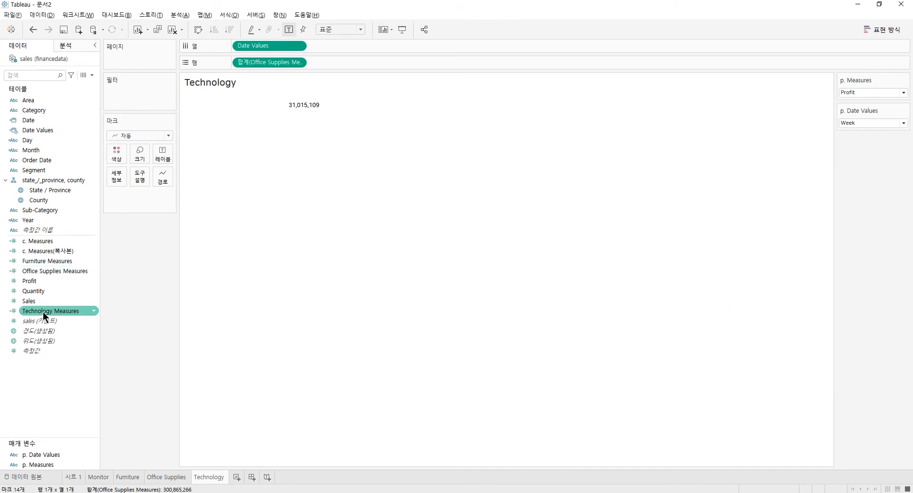
- Replace the row measure on the Technology worksheet with Technology Measures and hide the vertical axis header
left_click_drag(47, 311, 276, 69)
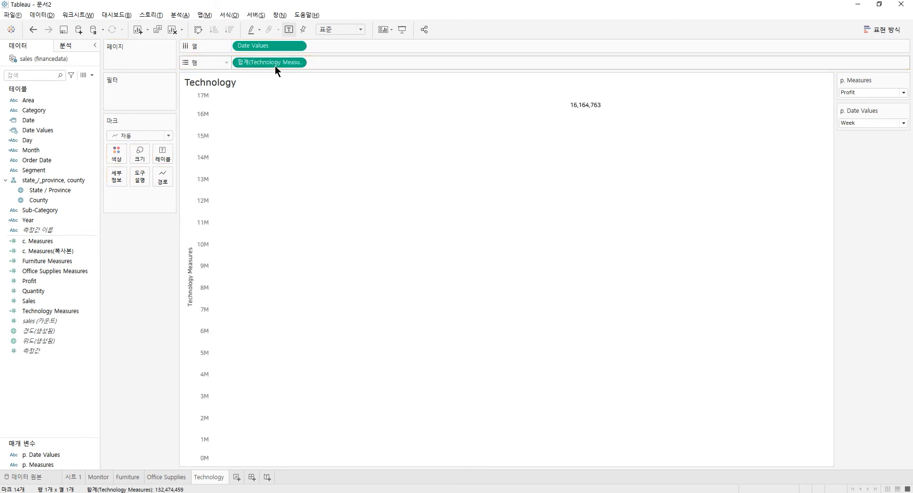
right_click(199, 164)
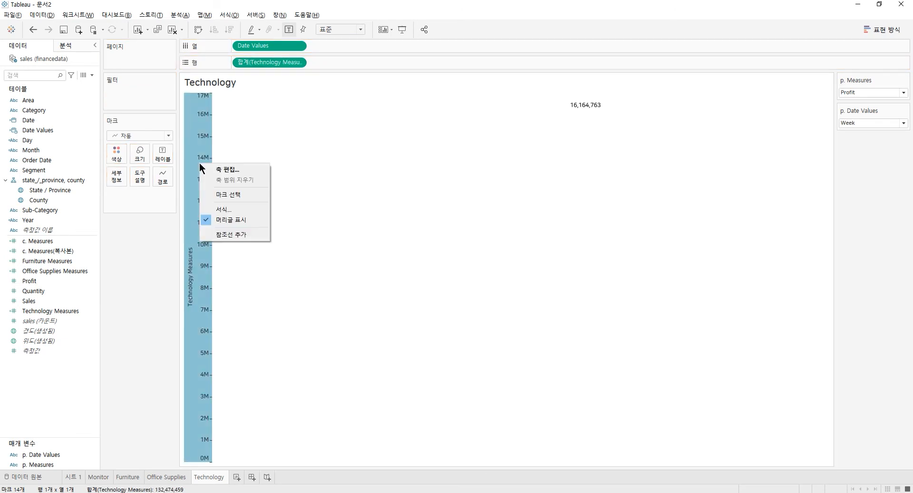
left_click(251, 219)
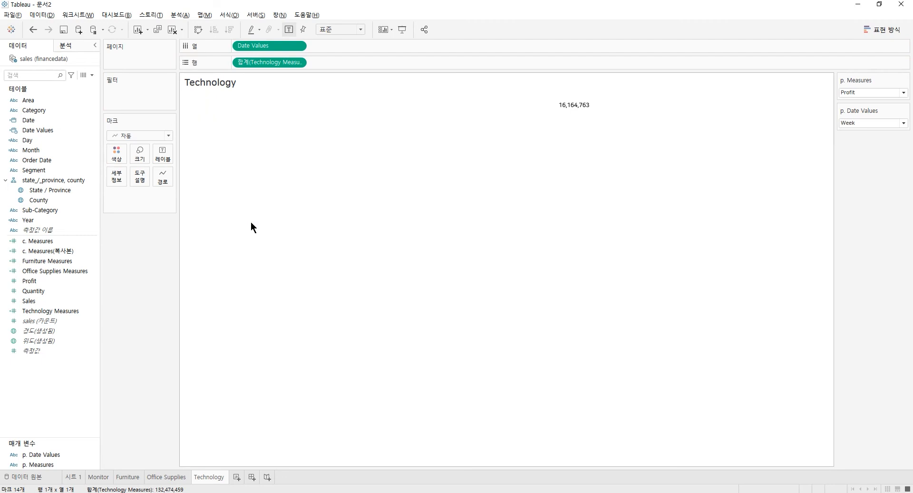
- Place the Monitor sheet on a new dashboard and remove the measure and Category legends that come with it
left_click(252, 478)
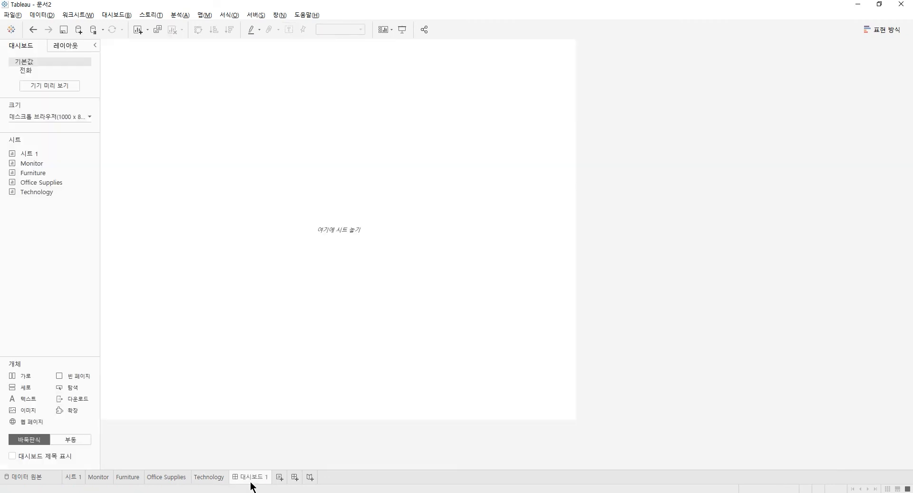
left_click_drag(53, 163, 404, 167)
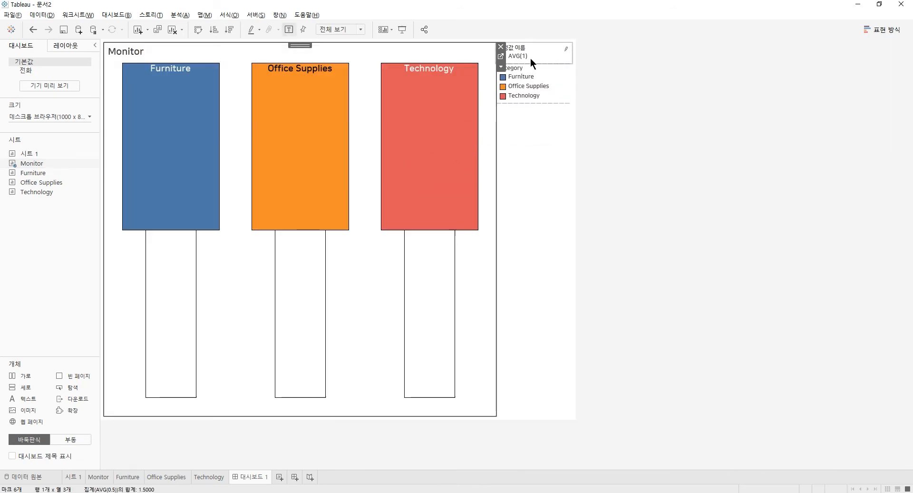
left_click(555, 47)
left_click(577, 46)
left_click(559, 50)
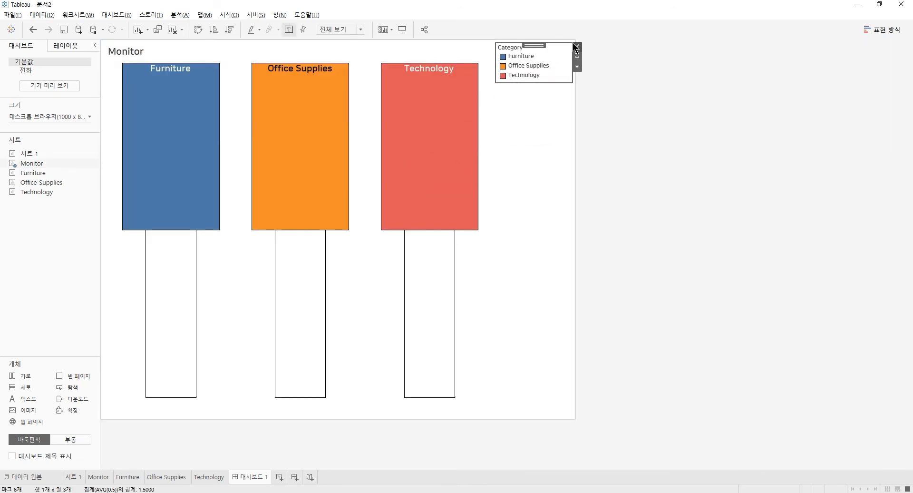
left_click(576, 44)
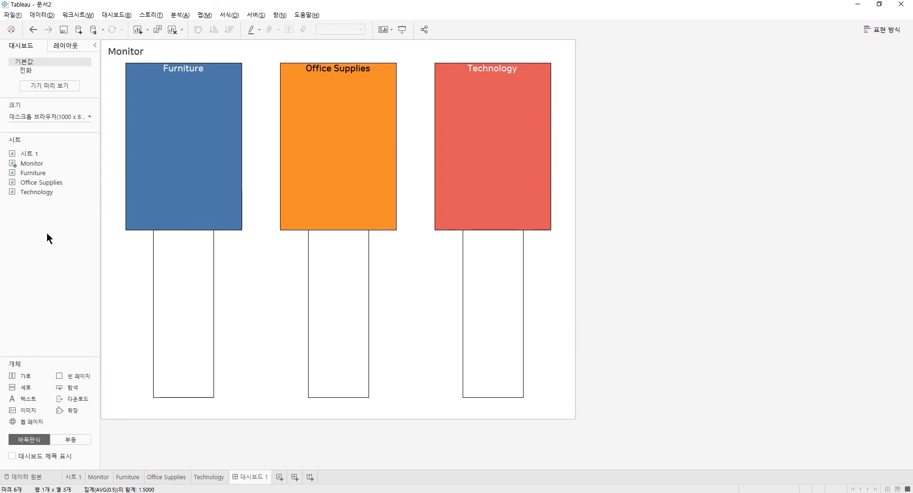
- Set the dashboard's fixed height to 600 px and hide the Monitor sheet's title
left_click(52, 116)
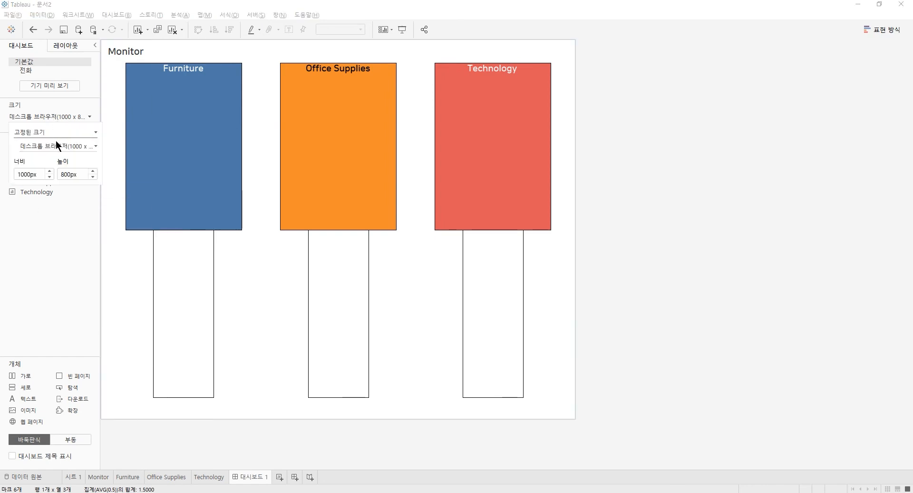
double_click(70, 174)
type("600")
key("Return")
left_click(116, 75)
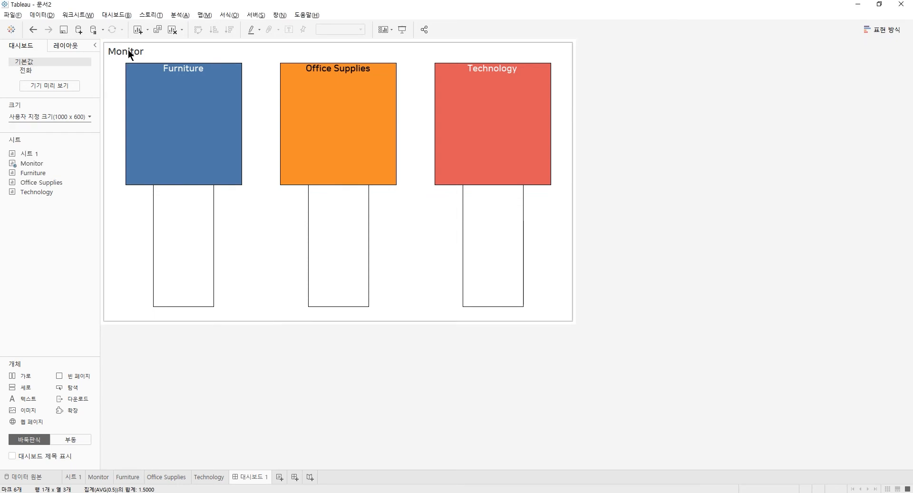
right_click(128, 54)
left_click(167, 77)
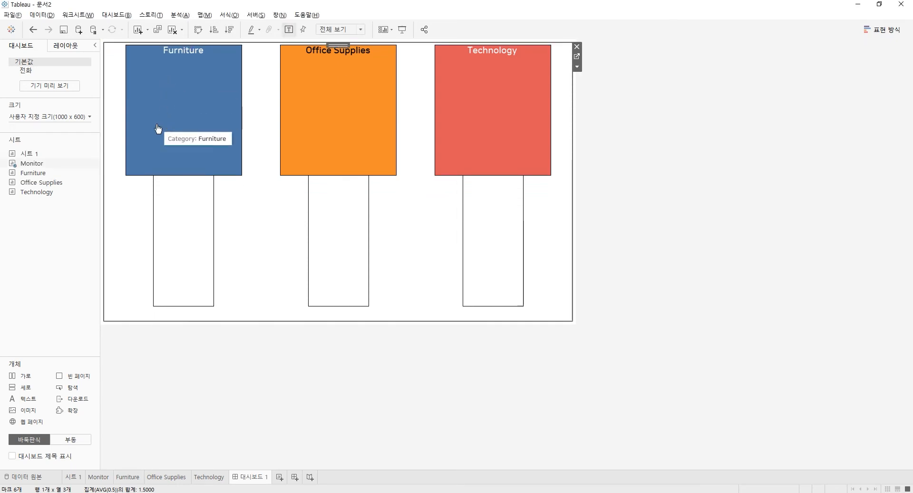
- Show the dashboard title and center-align its text
left_click(50, 457)
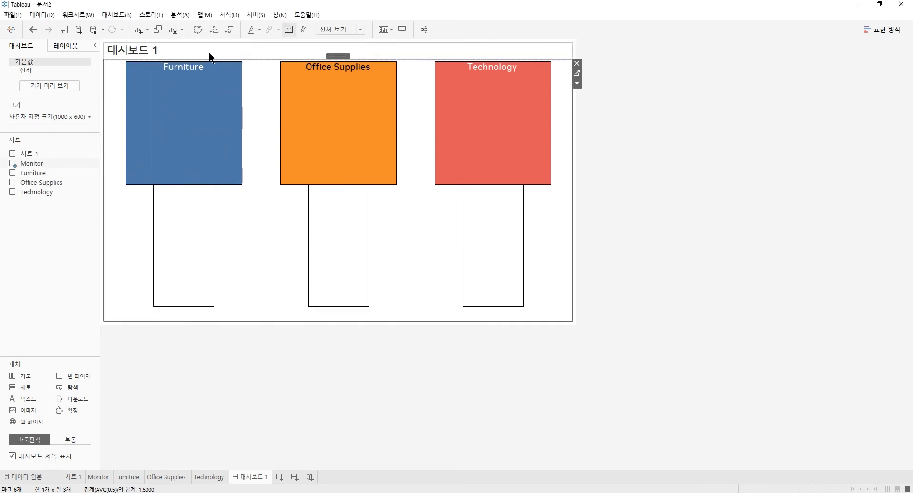
double_click(137, 51)
key("ctrl+a")
left_click(490, 193)
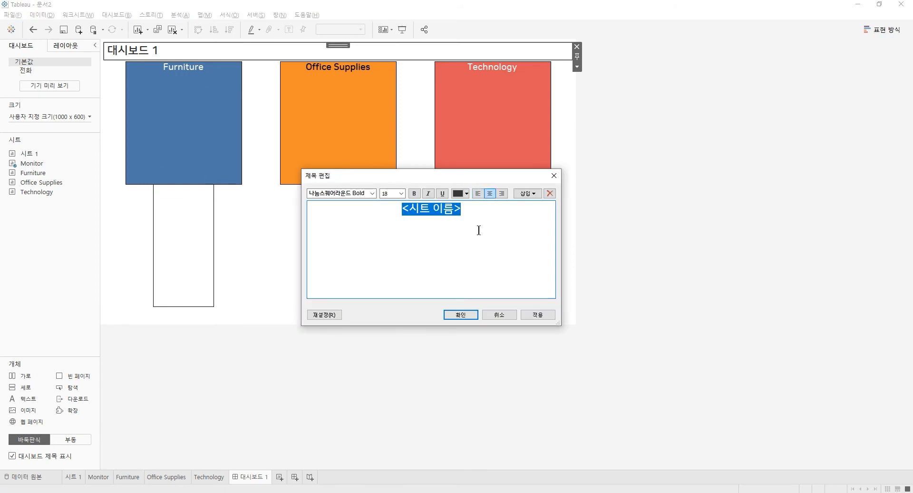
left_click(461, 315)
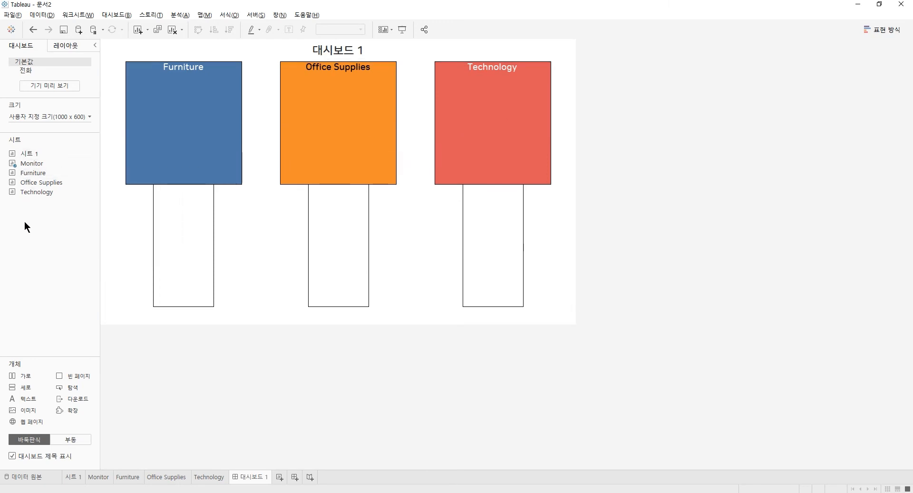
- Place the Furniture sheet as a floating object over the blue box, hide its title and fit its size to the box
left_click(30, 173)
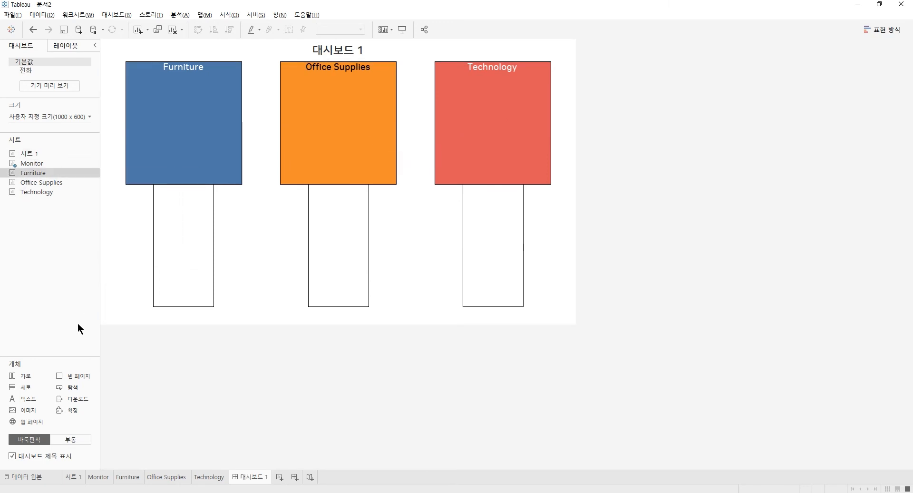
left_click(79, 441)
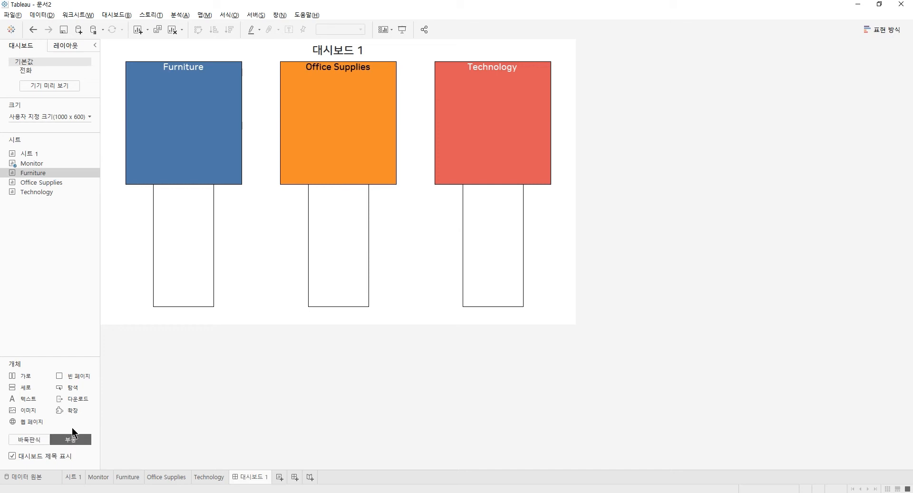
left_click_drag(29, 173, 126, 76)
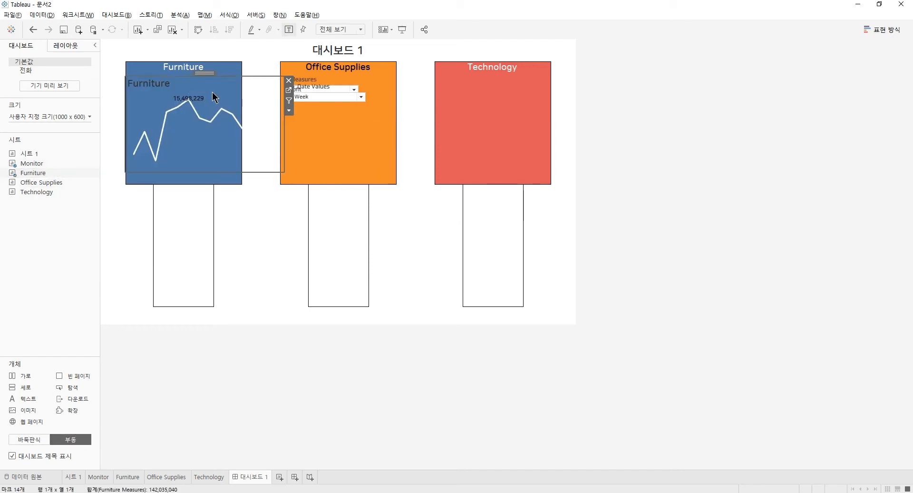
right_click(155, 81)
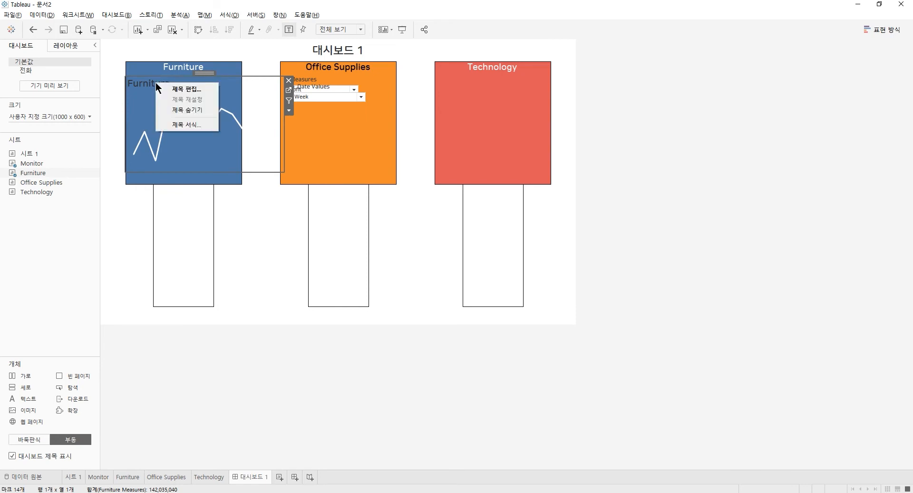
left_click(181, 113)
left_click_drag(283, 124, 242, 129)
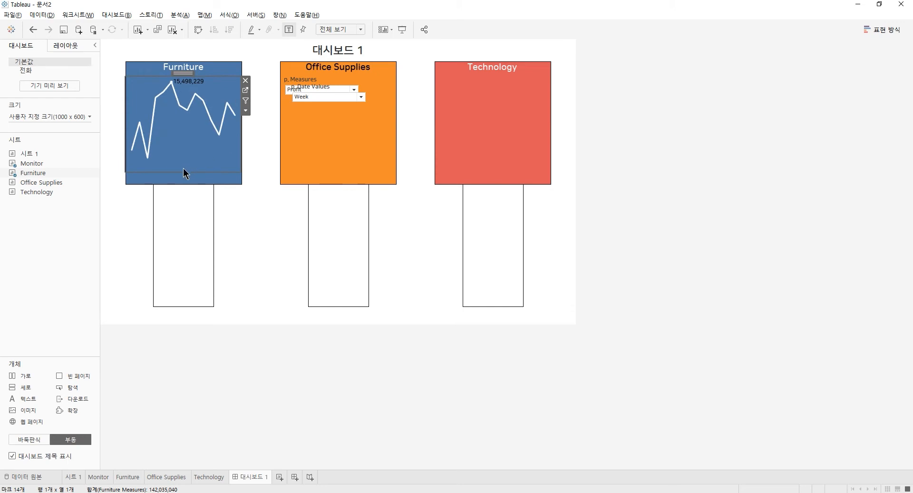
left_click_drag(184, 173, 184, 184)
- Move the floating p. Measures and p. Date Values controls off the orange box into the area below it
left_click(372, 395)
left_click_drag(331, 79, 412, 266)
left_click(324, 87)
left_click_drag(329, 80, 334, 268)
- Add the Office Supplies sheet floating over the orange box, hide its title and fit its size to the box
left_click_drag(29, 182, 283, 80)
right_click(302, 87)
left_click(328, 113)
left_click_drag(438, 147, 395, 147)
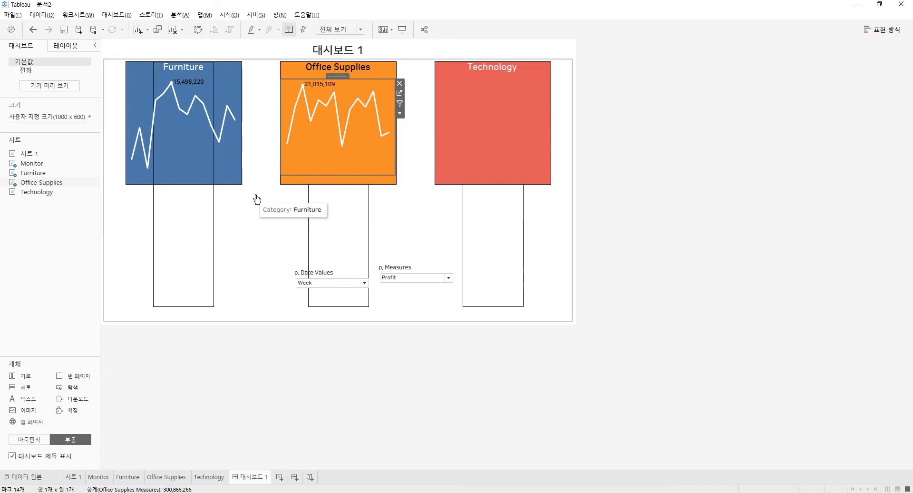
left_click_drag(323, 174, 327, 189)
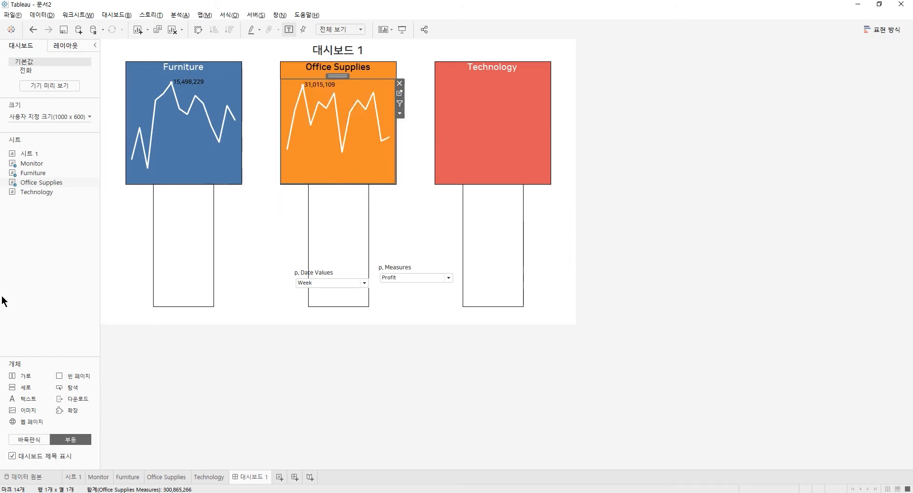
- Add the Technology sheet floating over the red box, hide its title and fit its size to the box
left_click_drag(52, 193, 434, 76)
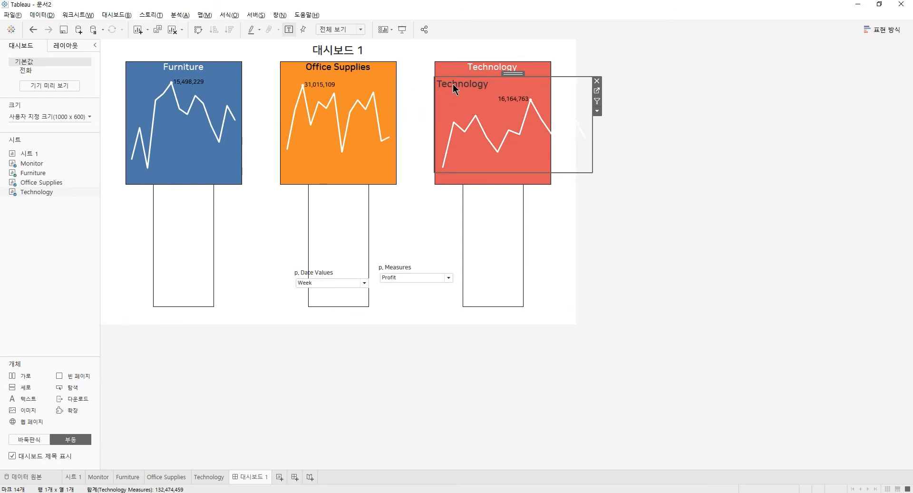
right_click(481, 87)
left_click(489, 115)
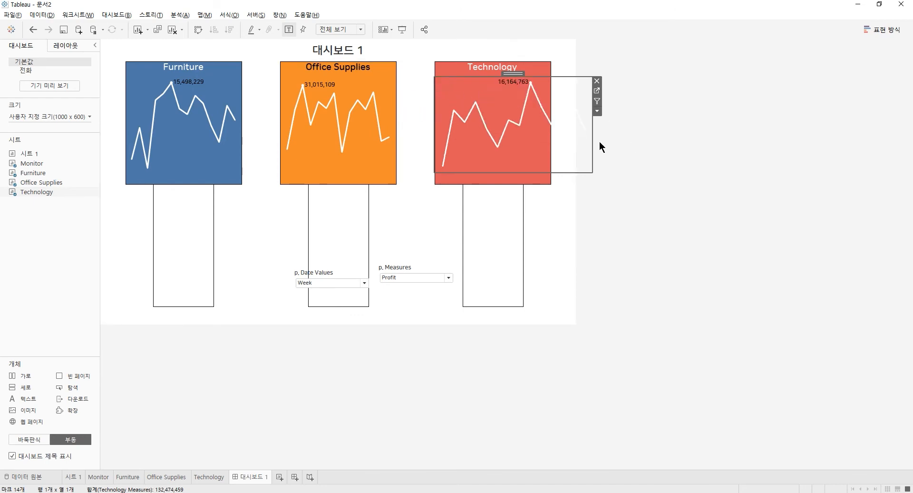
left_click_drag(590, 141, 550, 149)
left_click_drag(508, 172, 504, 182)
- Show the p. Date Values control as a single value list and position it in the white box below Furniture
left_click(326, 273)
left_click(322, 275)
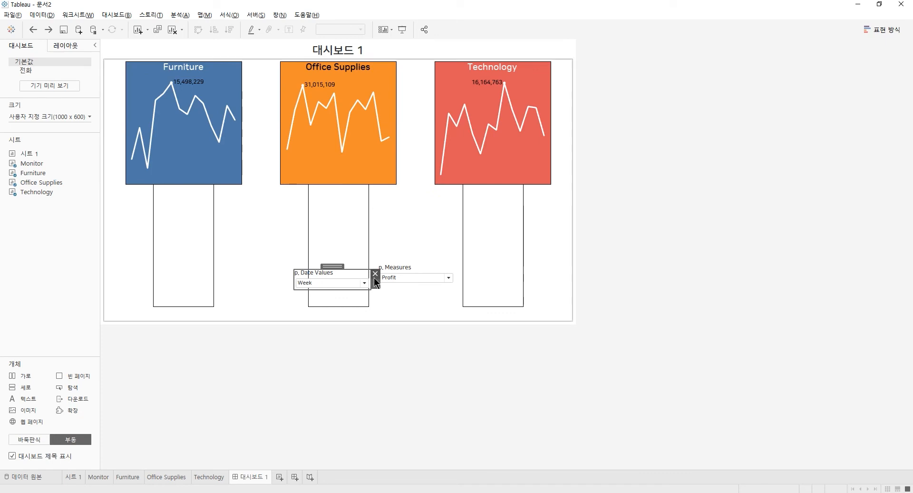
left_click(375, 284)
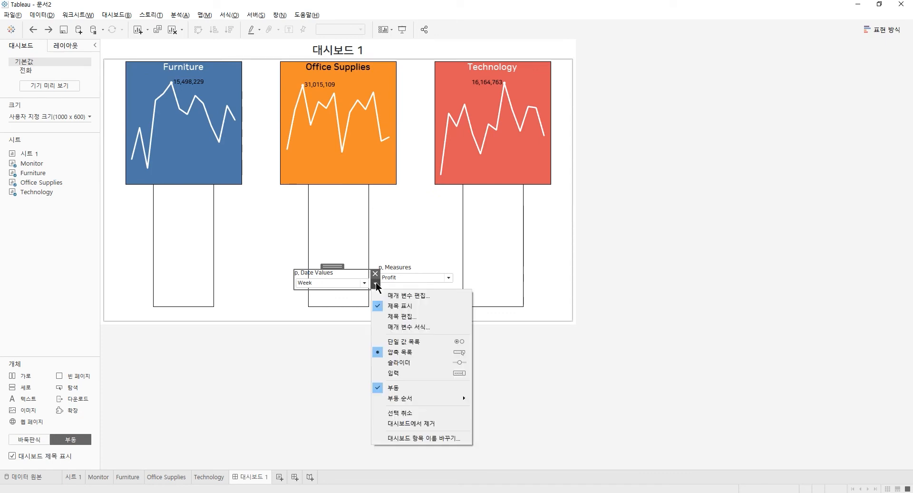
left_click(403, 341)
left_click_drag(332, 265, 205, 270)
left_click_drag(186, 240, 189, 232)
- Show p. Measures as a single value list and fit it inside the white box below Technology
left_click(408, 275)
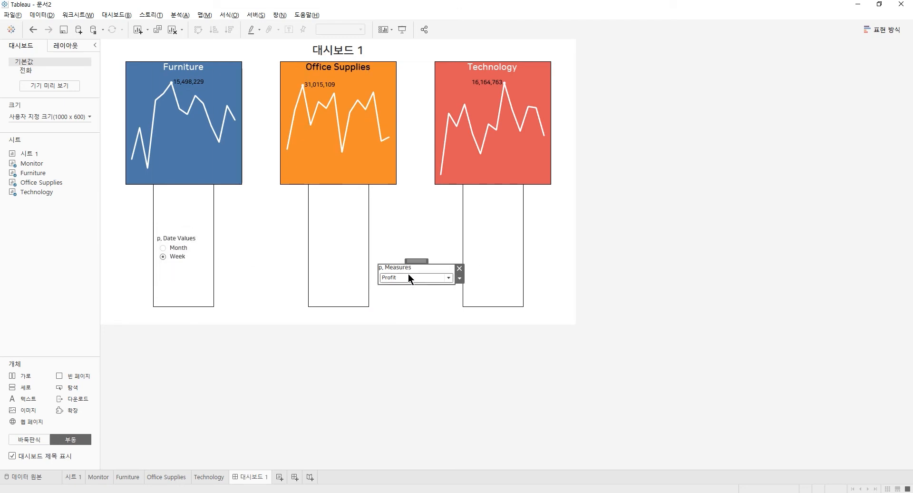
left_click_drag(414, 260, 502, 243)
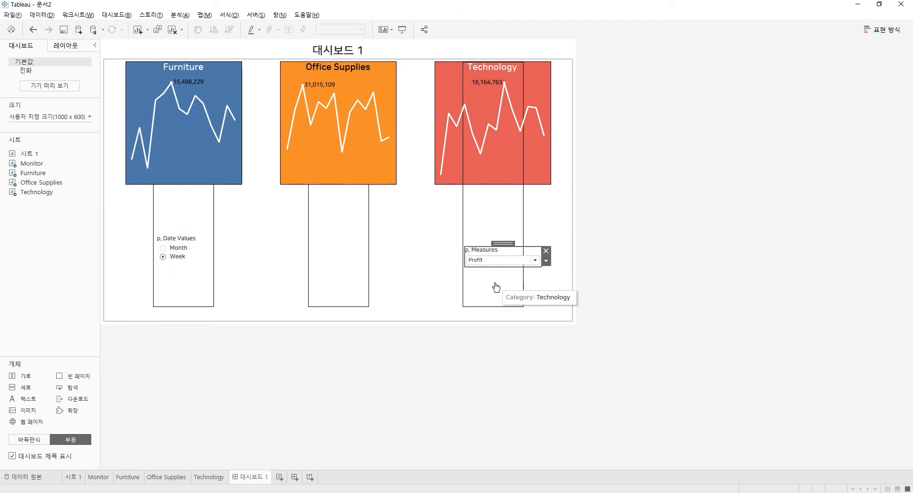
left_click(546, 261)
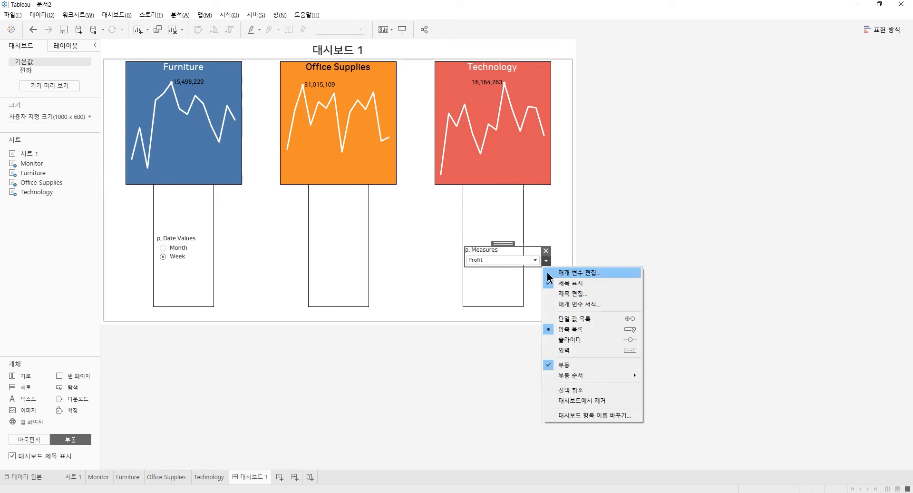
left_click(580, 318)
left_click_drag(541, 259, 498, 289)
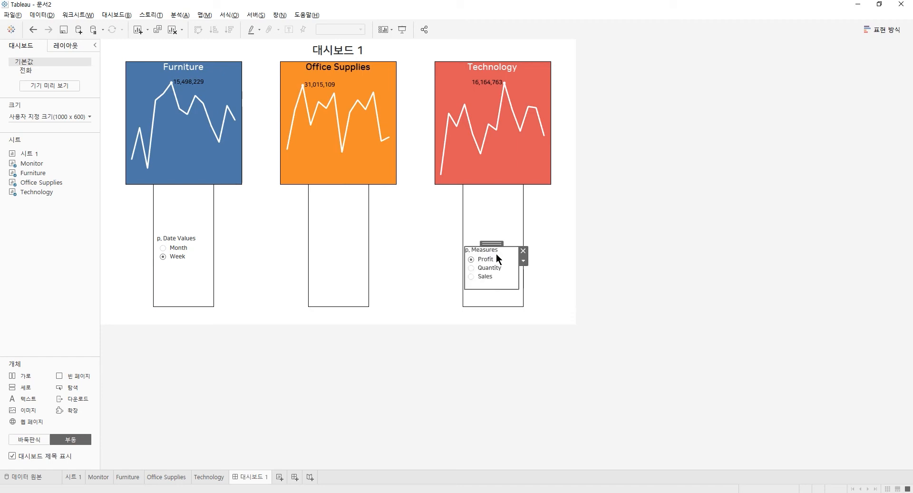
left_click_drag(492, 244, 493, 234)
left_click(563, 411)
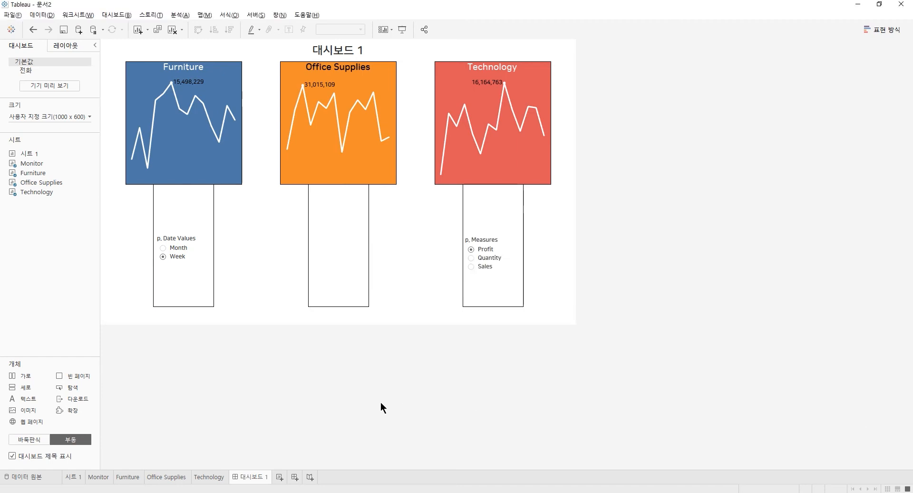
- Start a new parameter on the Furniture worksheet, named p. Area, with the string data type
left_click(127, 476)
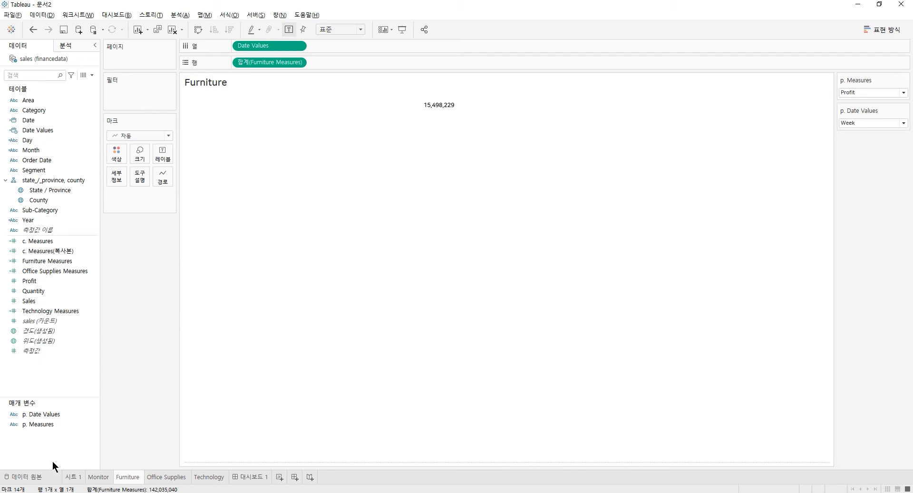
right_click(27, 363)
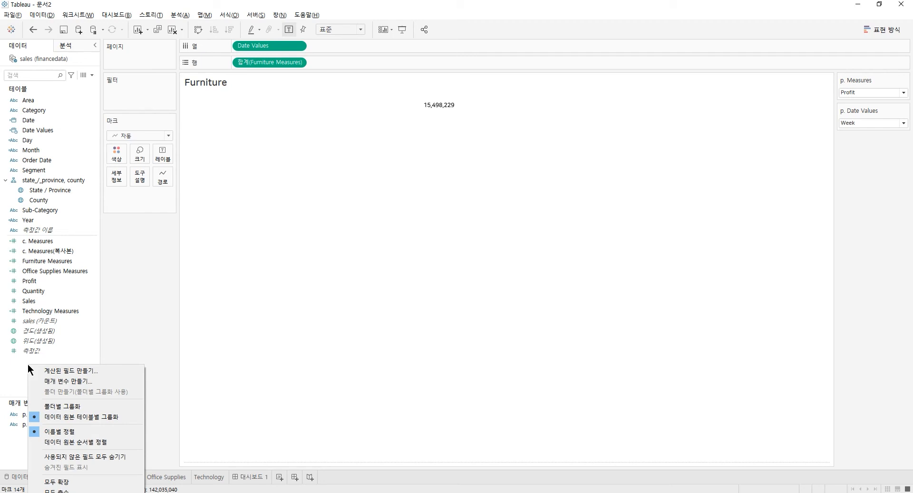
left_click(90, 381)
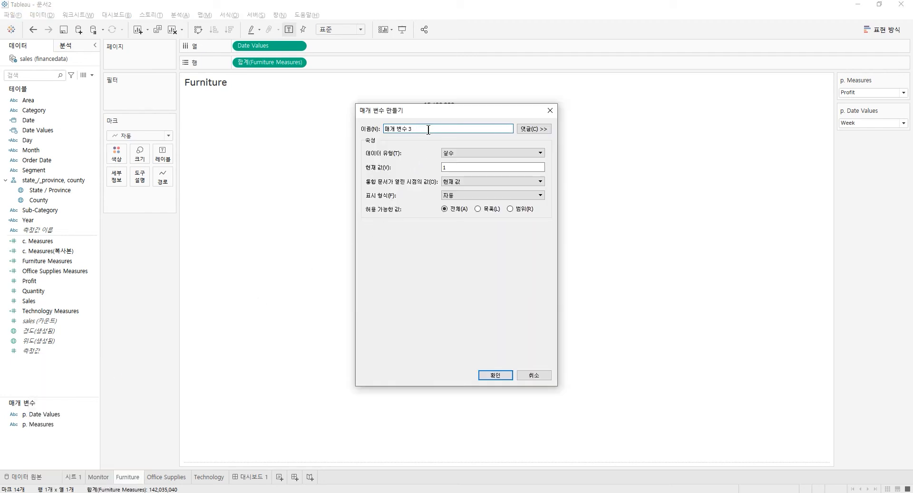
type("p")
left_click(480, 152)
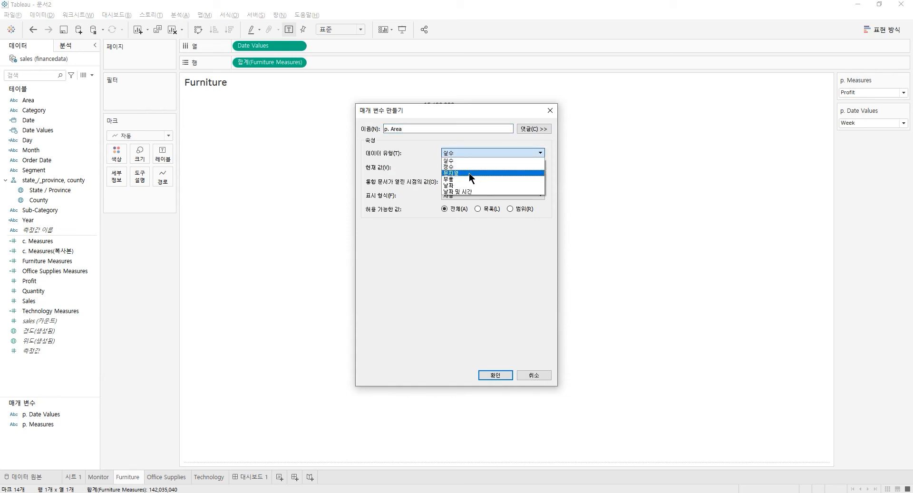
left_click(468, 174)
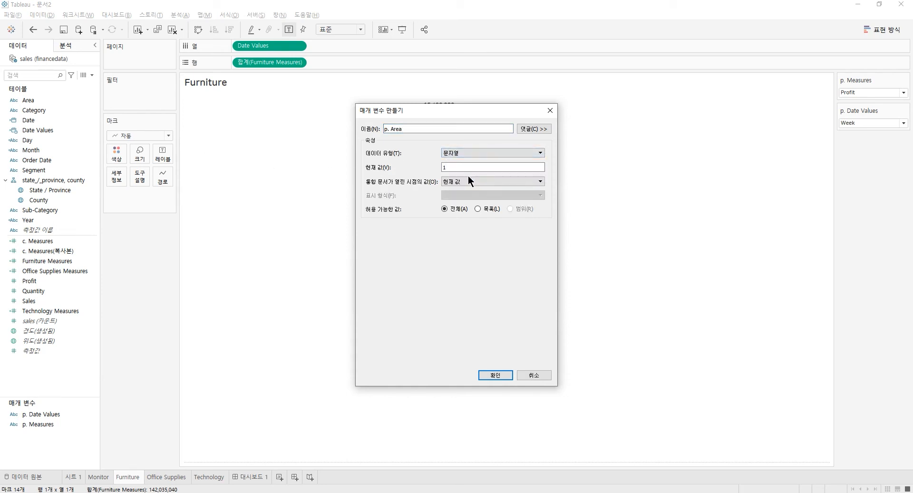
- Restrict the parameter's allowable values to a list filled from the Area field
left_click(492, 207)
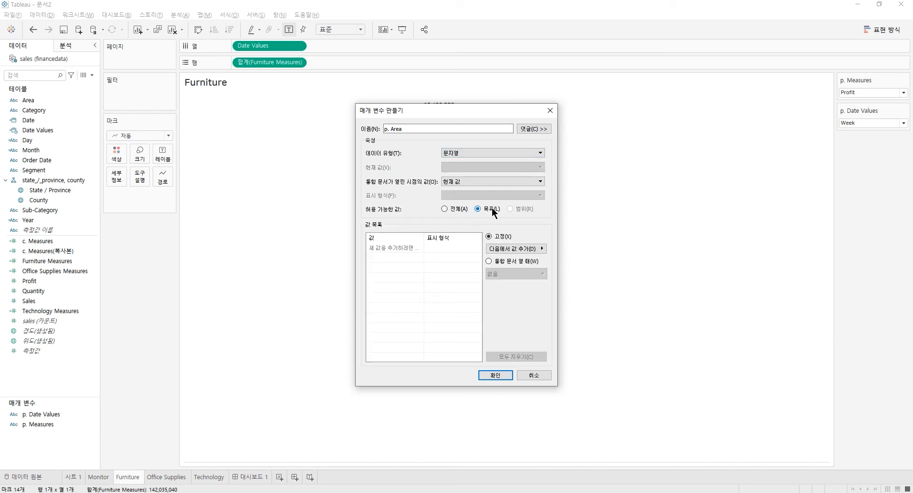
left_click(512, 252)
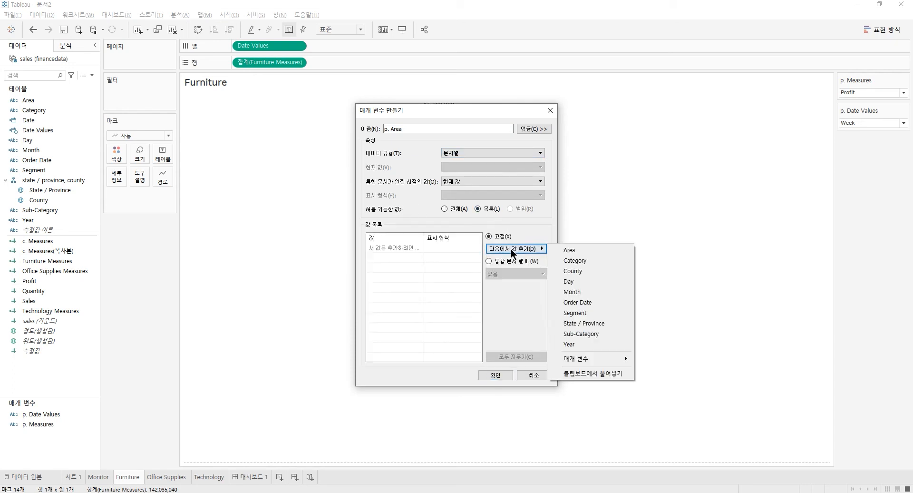
left_click(569, 250)
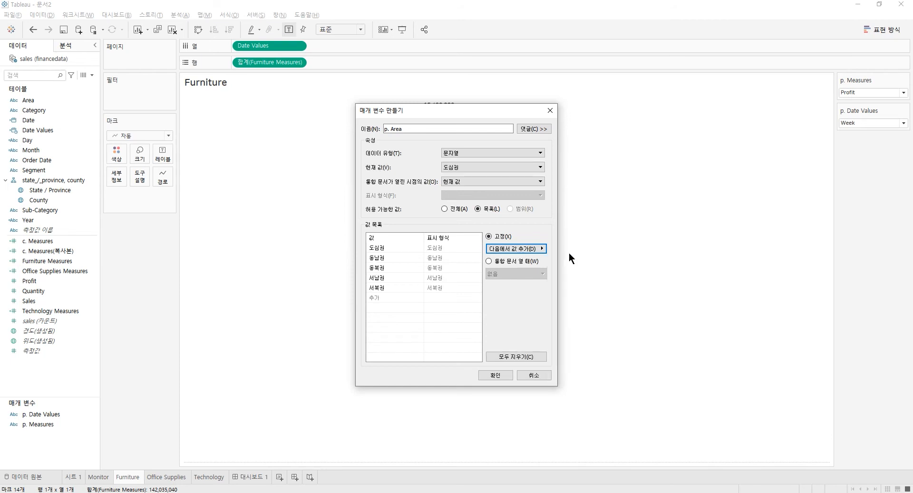
- Add the value All to the parameter's list, move it to first place and create the parameter
left_click(383, 297)
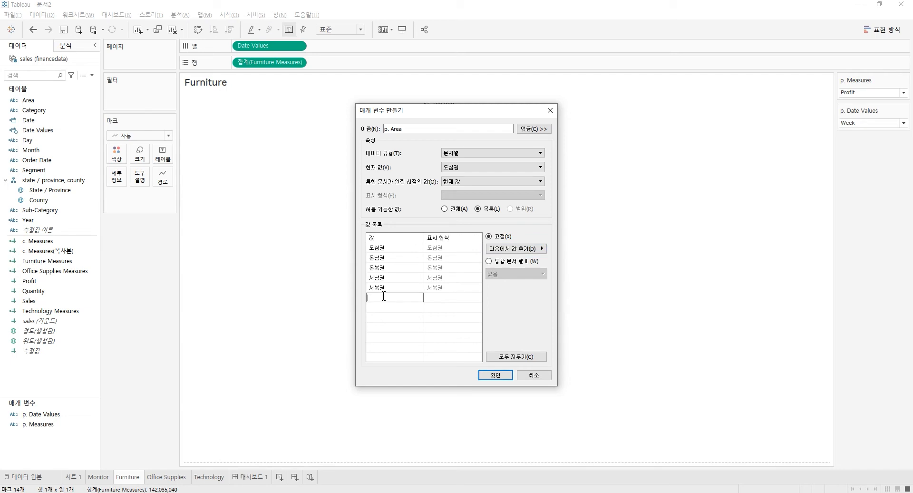
type("All")
key("Return")
left_click_drag(385, 298, 388, 246)
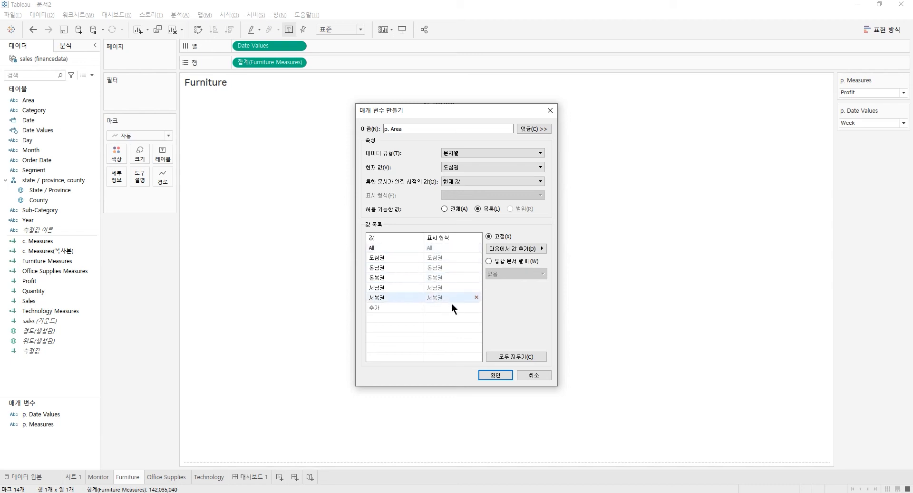
left_click(494, 375)
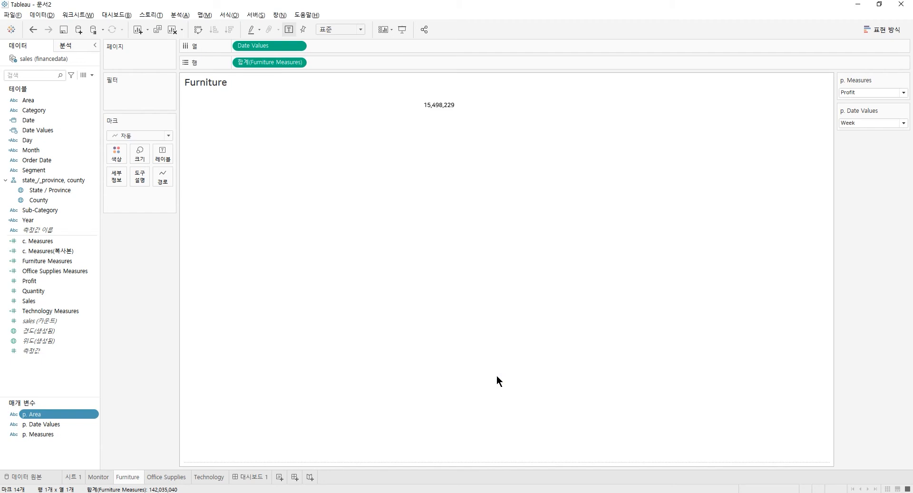
- Show the p. Area parameter control on the Furniture worksheet and set it to 서북권
right_click(72, 412)
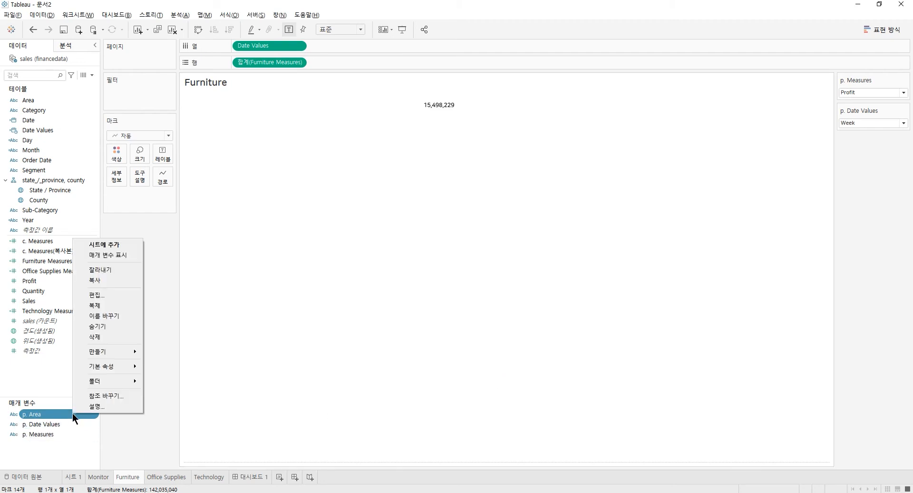
left_click(86, 330)
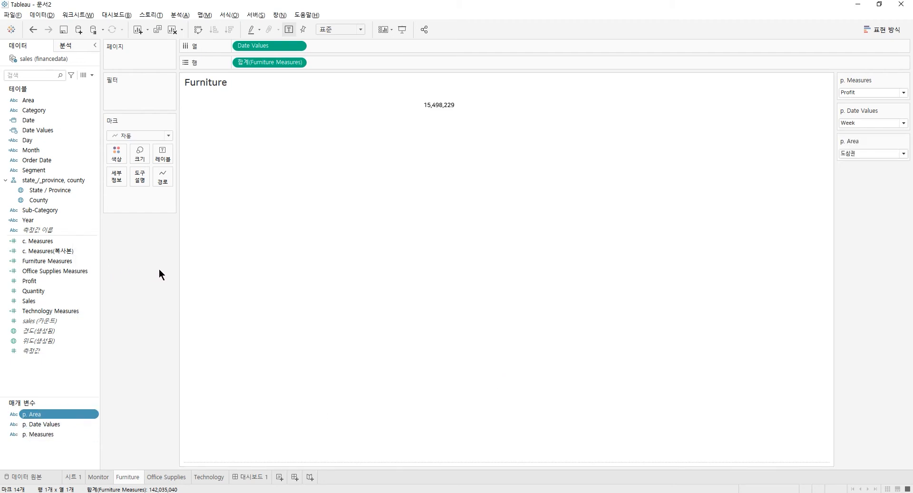
left_click(860, 156)
left_click(856, 195)
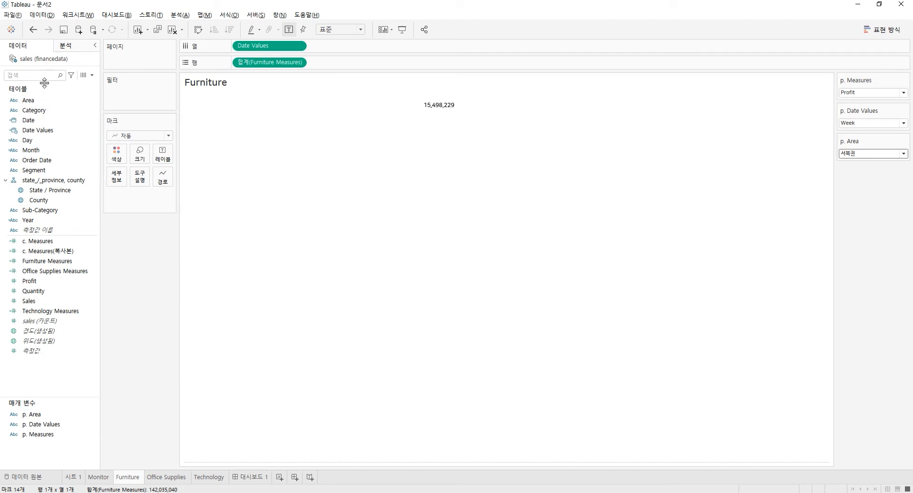
- Start a new calculated field and name it fp. Area
left_click(92, 75)
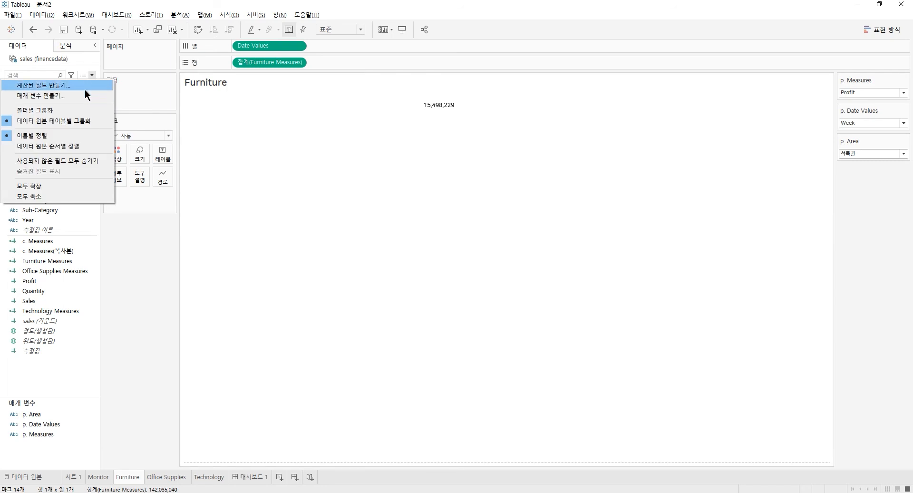
left_click(84, 90)
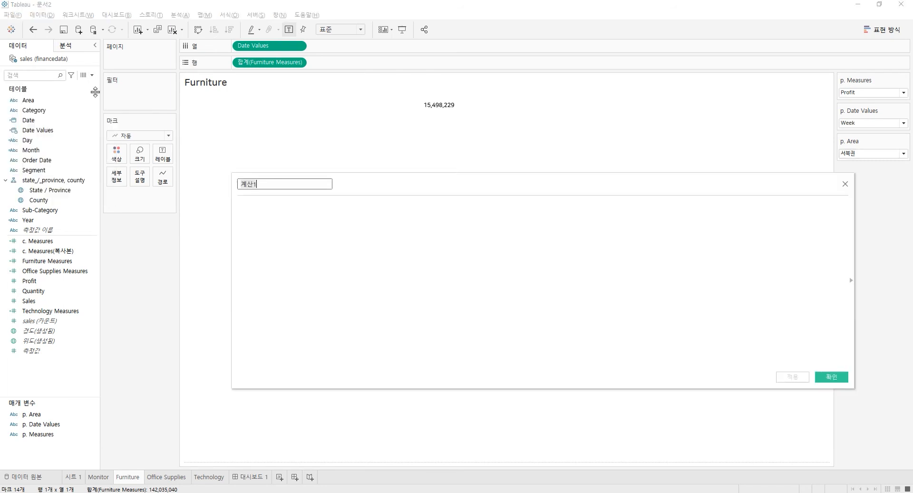
key("BackSpace")
type("fp. Area")
- Enter CONTAINS([p. Area],'All') as the first condition of the fp. Area formula
left_click(395, 279)
type("cont")
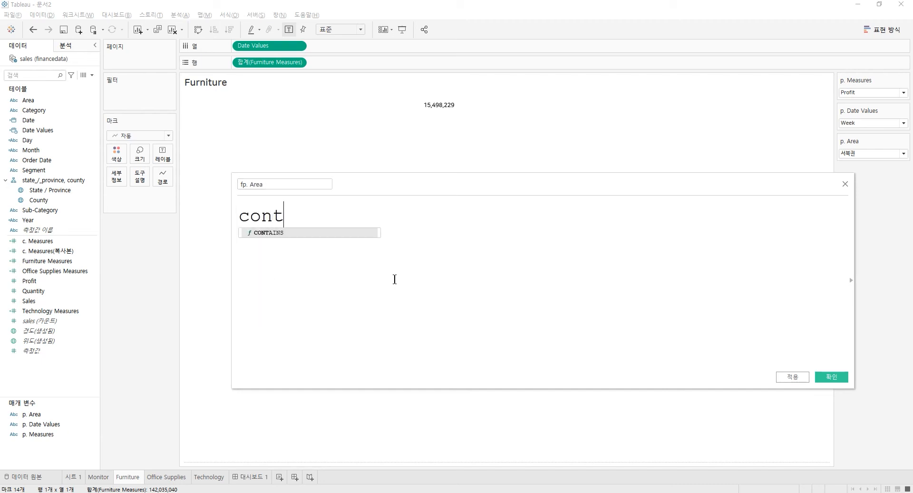
key("Return")
left_click_drag(38, 414, 338, 338)
type(",'Al")
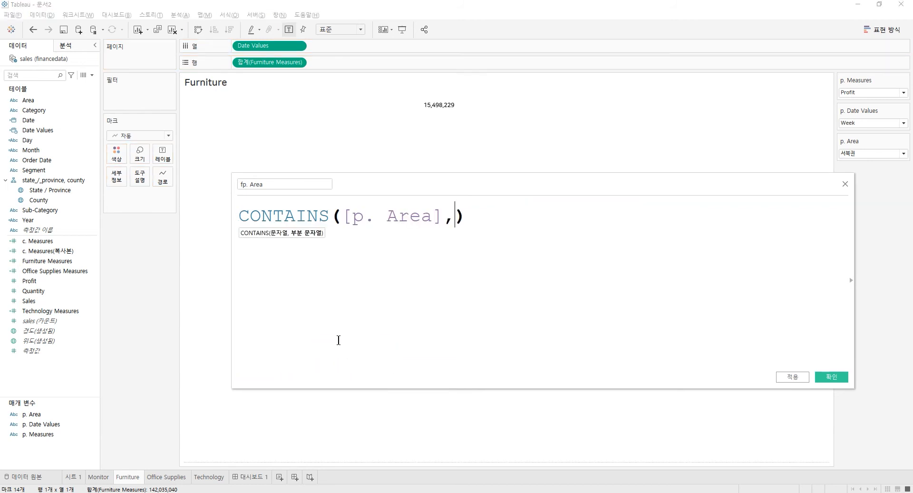
type("l'")
key("End")
key("Return")
- Extend the fp. Area formula with OR and the second condition [Area]=[p. Area]
type("OR")
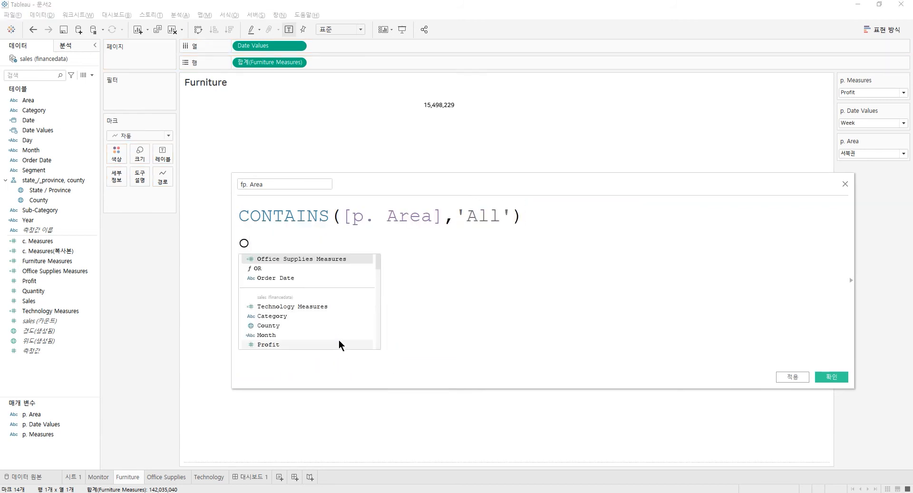
key("Return")
type("area")
key("Return")
type("=")
type("a.")
key("BackSpace")
key("BackSpace")
type("p.")
key("Return")
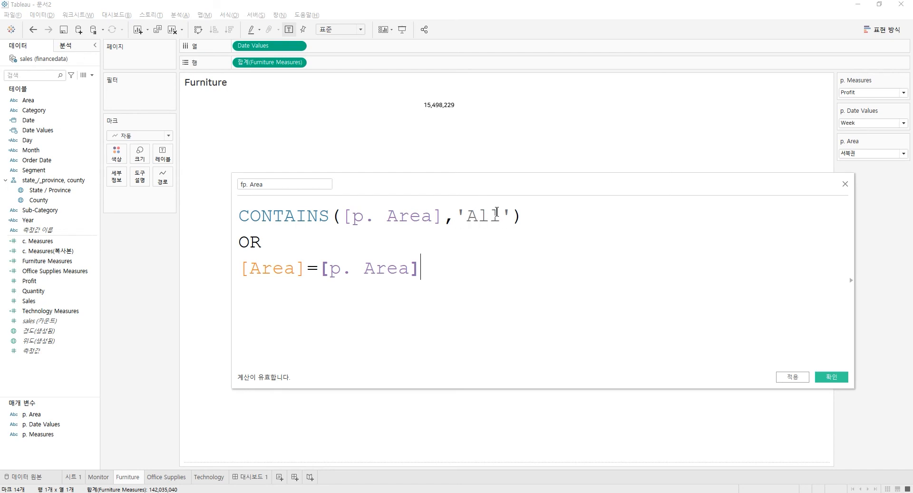
- Compare the p. Area options with both conditions and the OR operator in the fp. Area formula
left_click(868, 154)
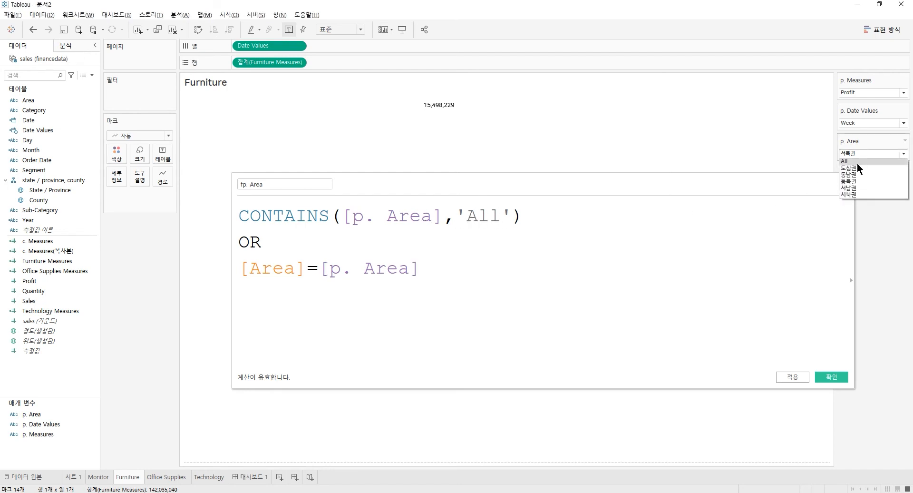
left_click(634, 216)
left_click_drag(634, 217, 198, 201)
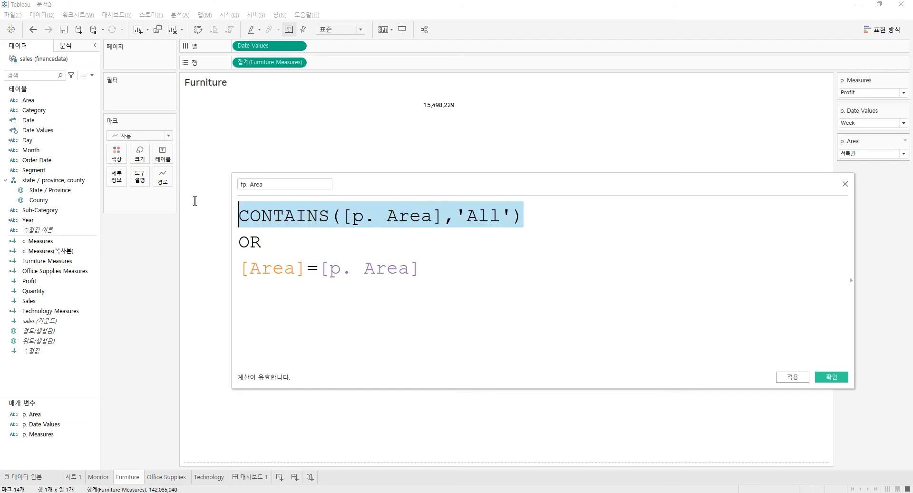
left_click_drag(483, 271, 239, 269)
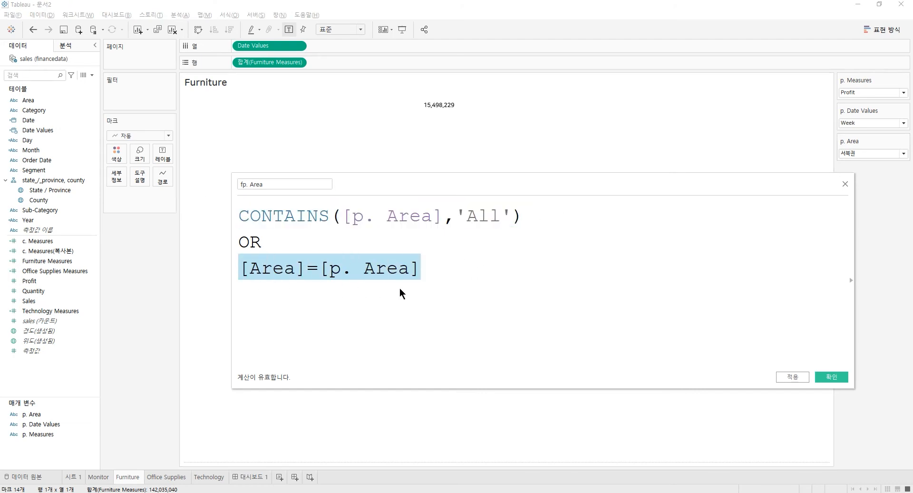
left_click_drag(282, 243, 236, 240)
left_click(488, 282)
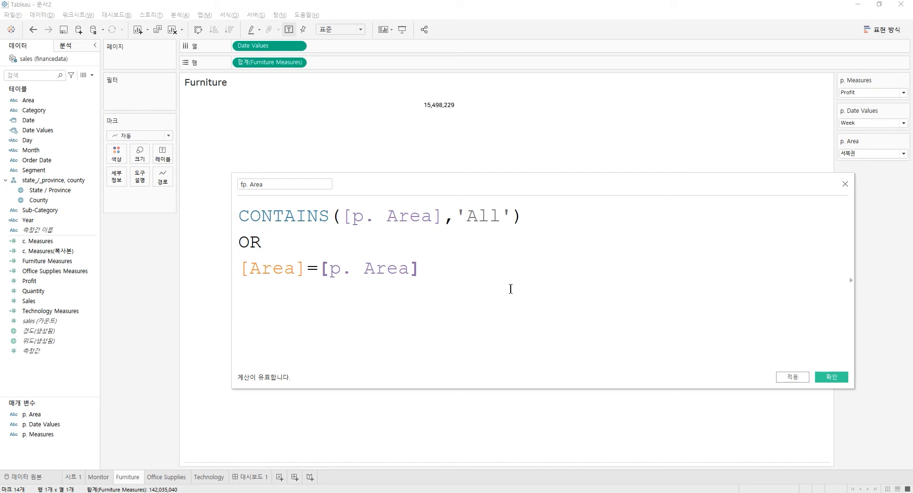
- Save the fp. Area calculated field and filter the Furniture worksheet by it, keeping only 참
left_click(825, 375)
left_click_drag(27, 151, 122, 95)
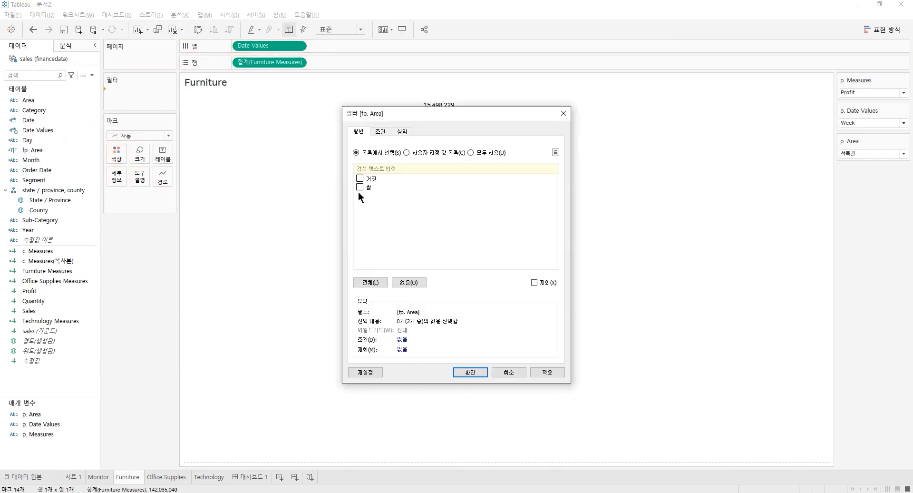
left_click(470, 372)
- Add the p. Area parameter control to 대시보드 1 and place it in the empty box below Office Supplies
left_click(249, 476)
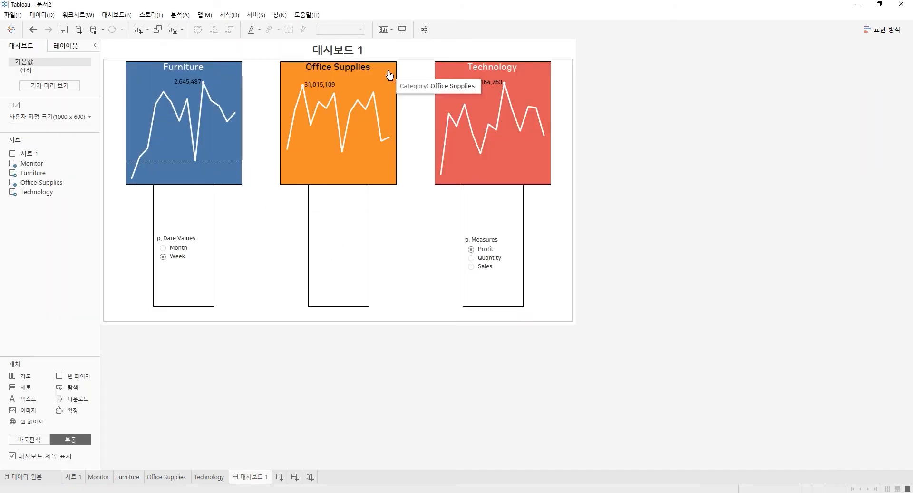
left_click(375, 178)
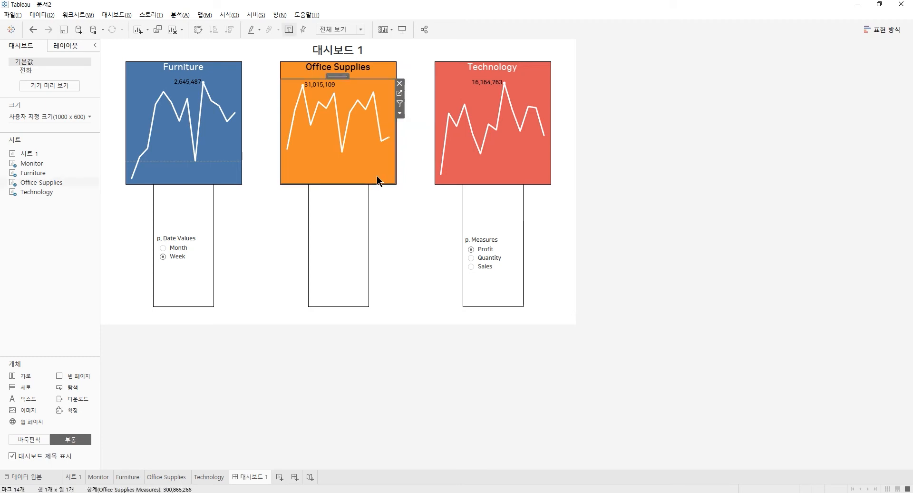
left_click(390, 75)
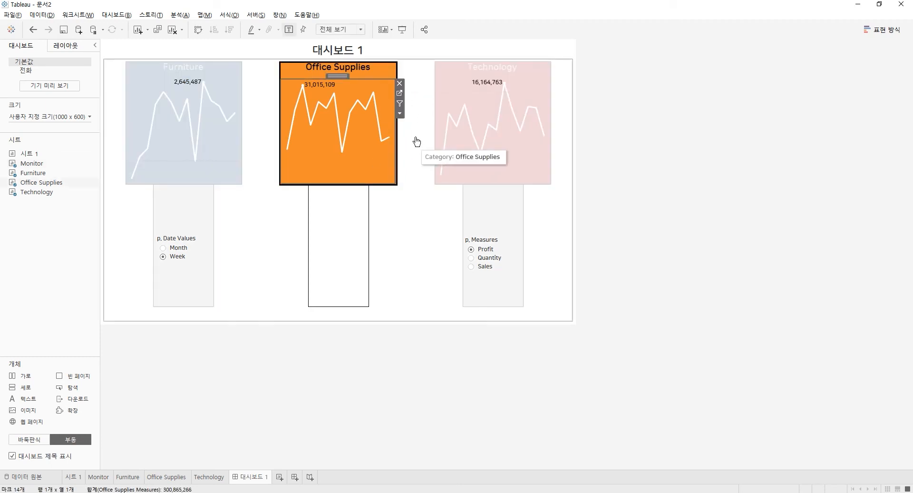
left_click(399, 114)
mouse_move(466, 203)
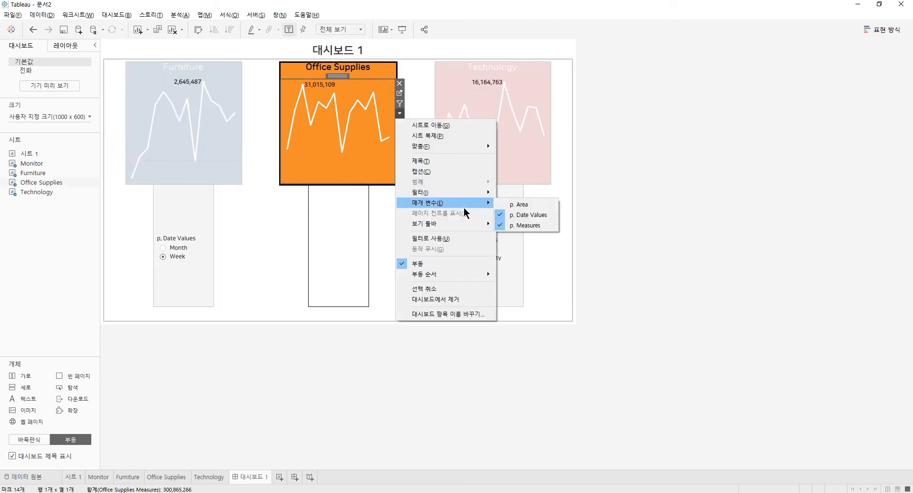
left_click(523, 205)
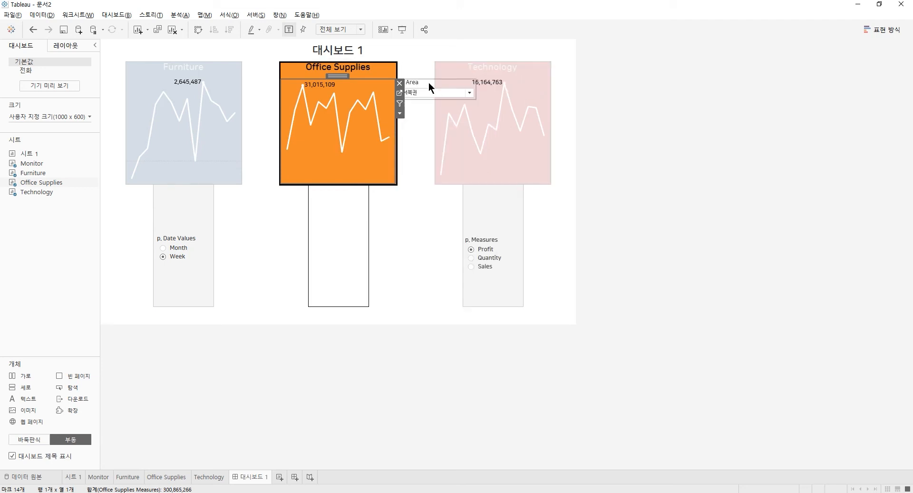
left_click_drag(428, 102, 348, 247)
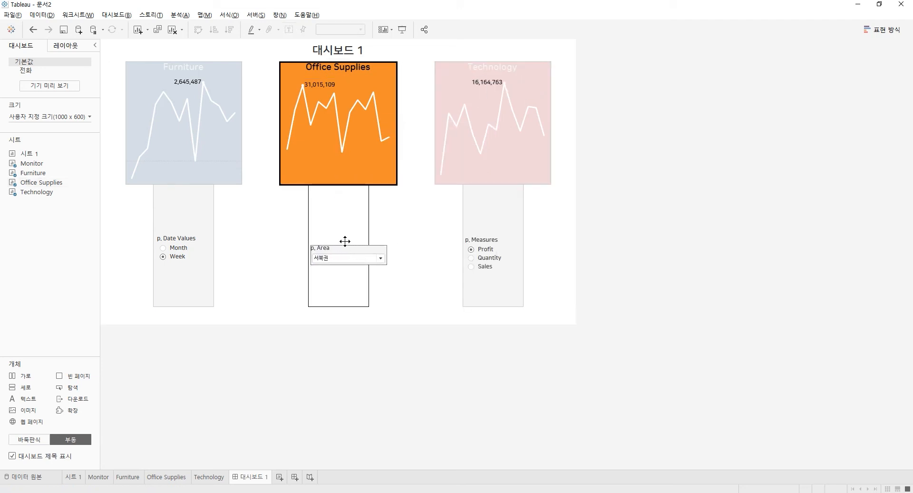
- Display the p. Area control as a single value list (단일 값 목록) and fit it inside its box
left_click(391, 259)
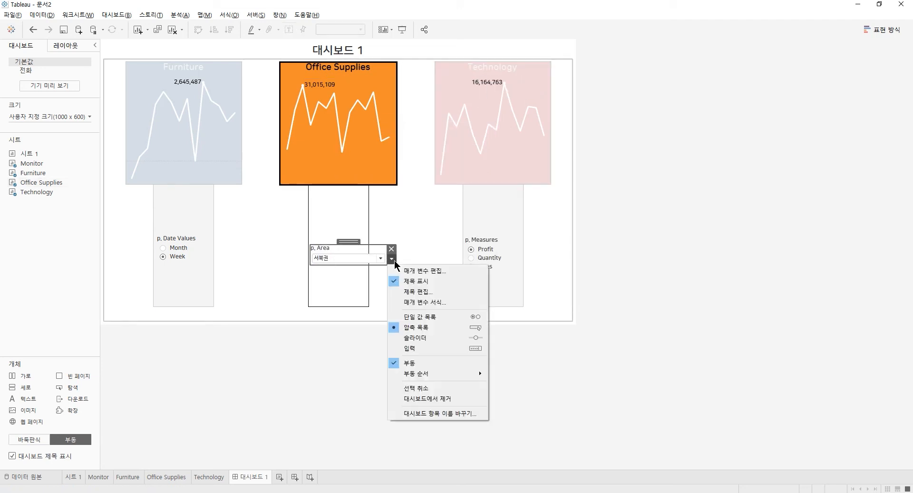
left_click(466, 318)
left_click_drag(328, 264, 332, 291)
left_click_drag(350, 241, 350, 230)
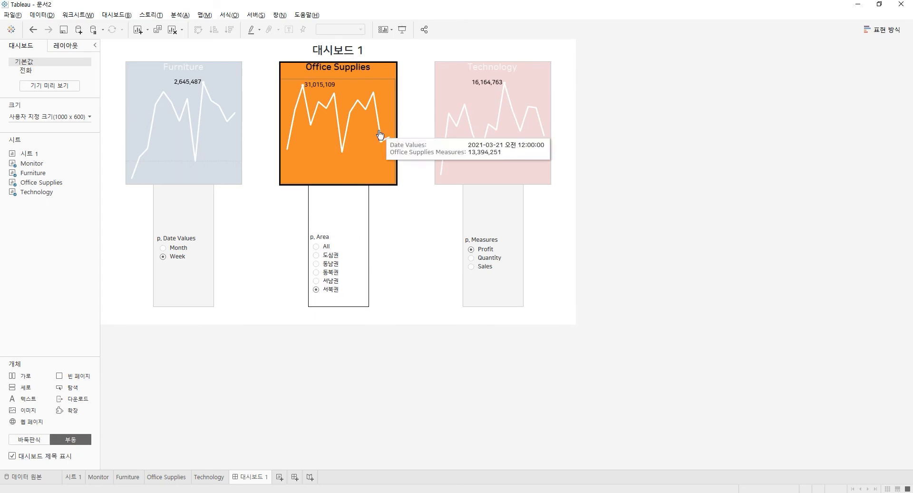
- Add a floating blank object to the dashboard and stretch it over all three category charts
left_click(386, 170)
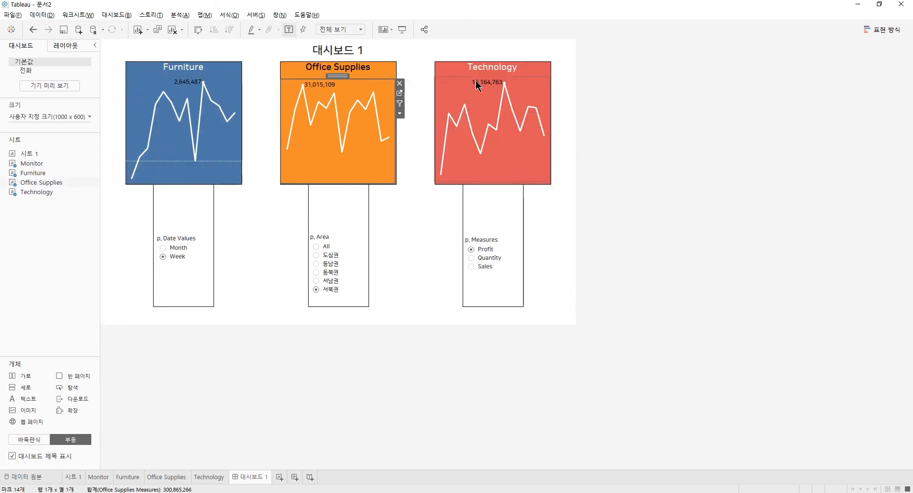
left_click(577, 185)
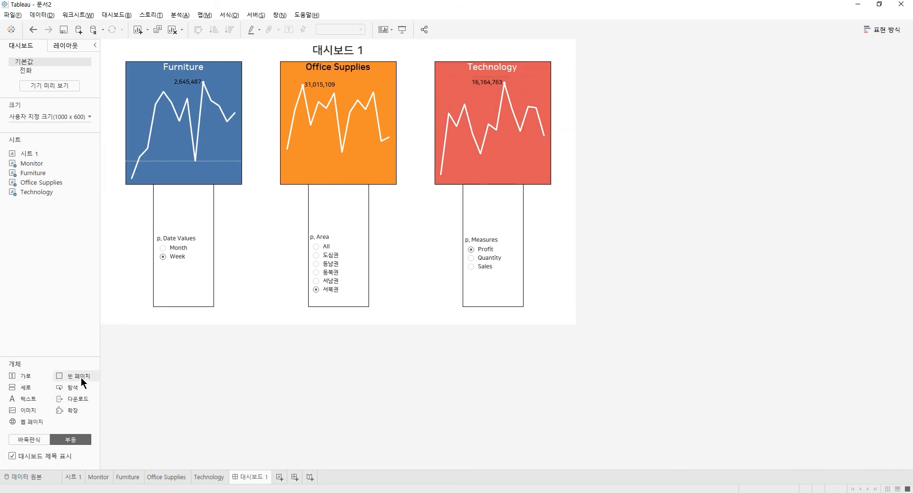
left_click_drag(73, 375, 110, 66)
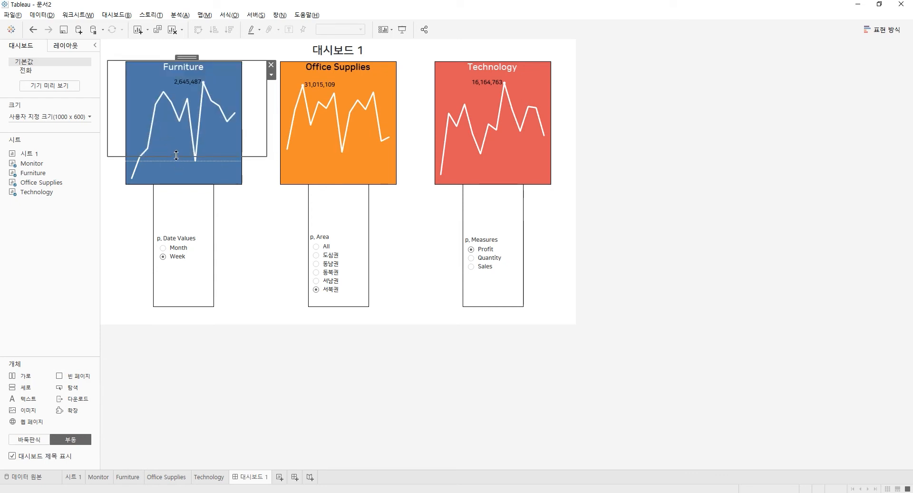
left_click_drag(266, 158, 569, 176)
left_click_drag(426, 194, 430, 218)
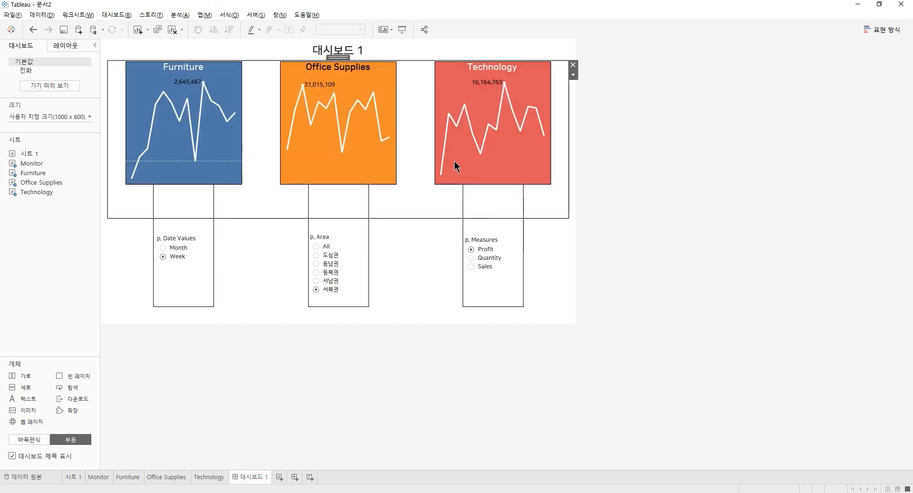
- Test the dashboard with p. Date Values on Month and p. Area on 동북권, 서북권 and 서남권, ending on All
left_click(166, 246)
left_click(165, 248)
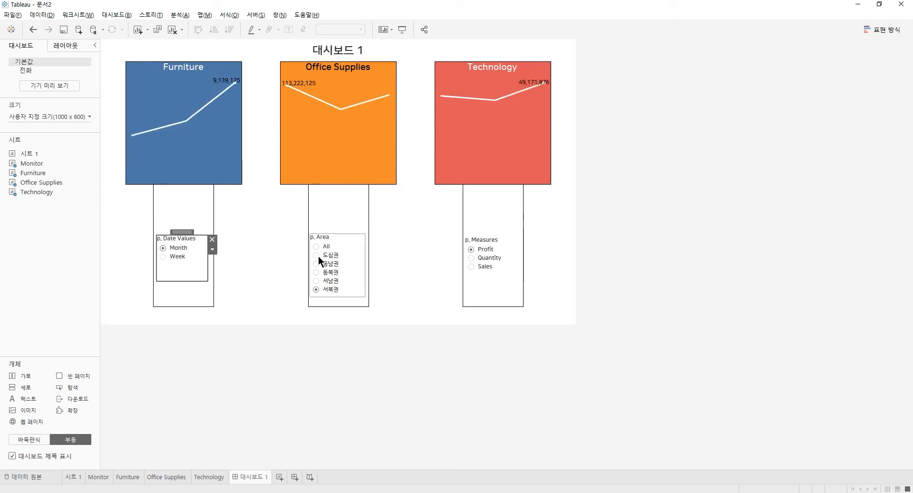
left_click(315, 242)
left_click(316, 246)
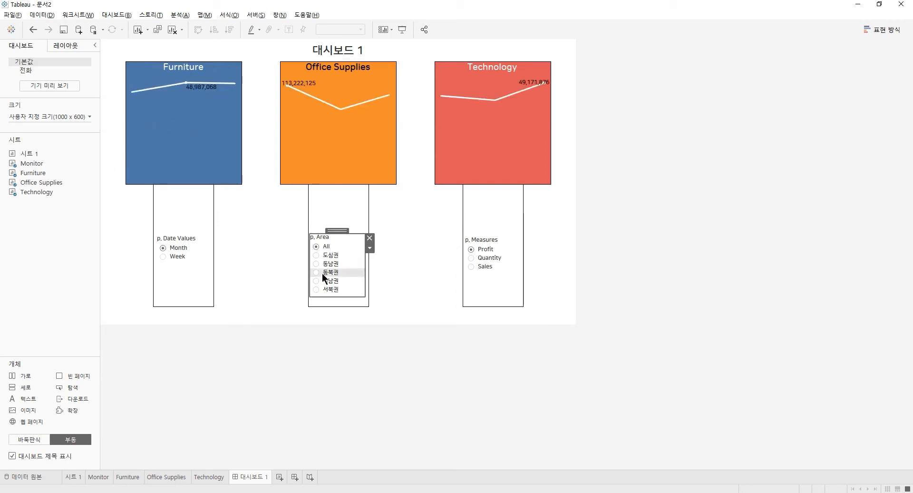
left_click(317, 272)
left_click(316, 288)
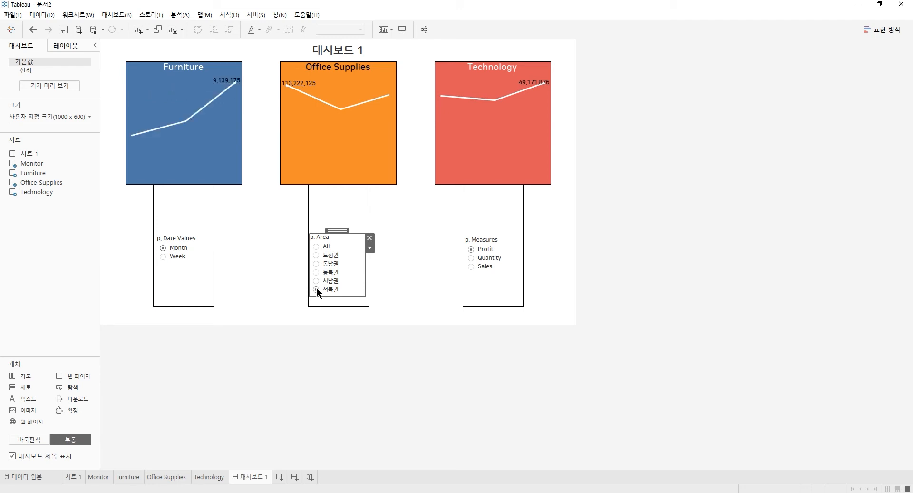
left_click(316, 279)
left_click(317, 272)
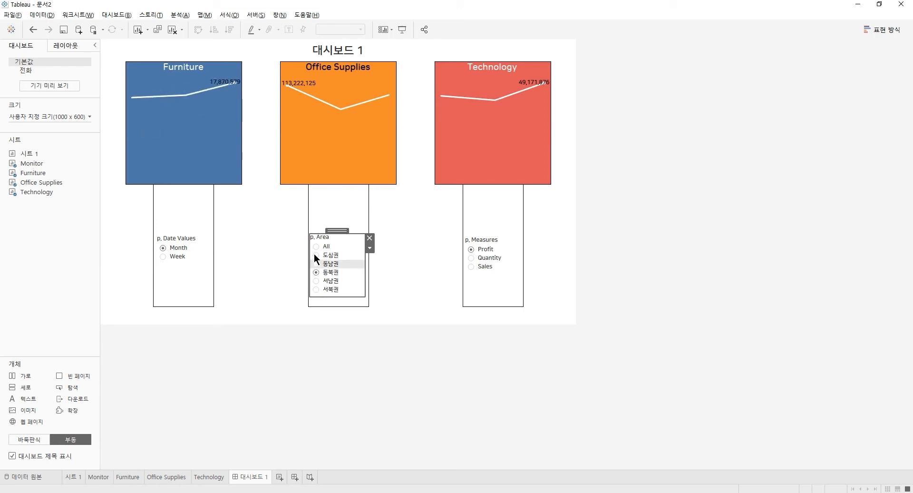
left_click(317, 246)
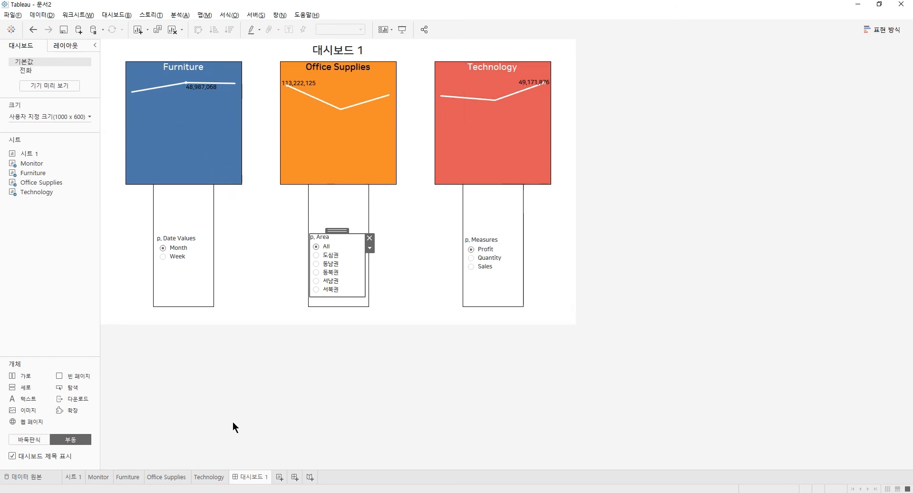
- Apply the Furniture worksheet's fp. Area filter to the Office Supplies and Technology worksheets as well
left_click(128, 477)
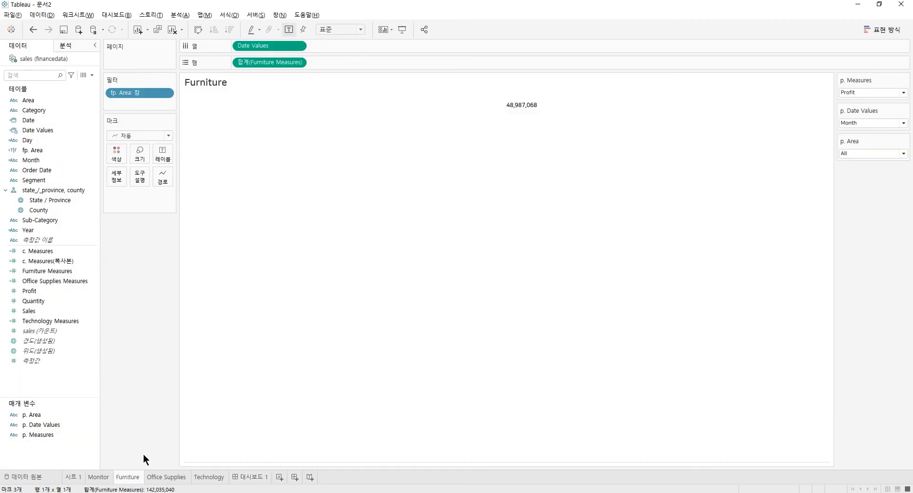
left_click(167, 95)
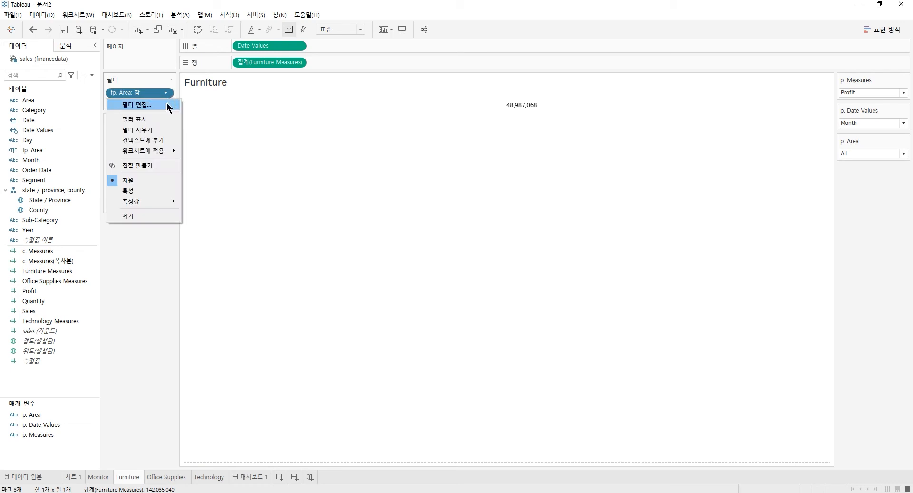
mouse_move(163, 157)
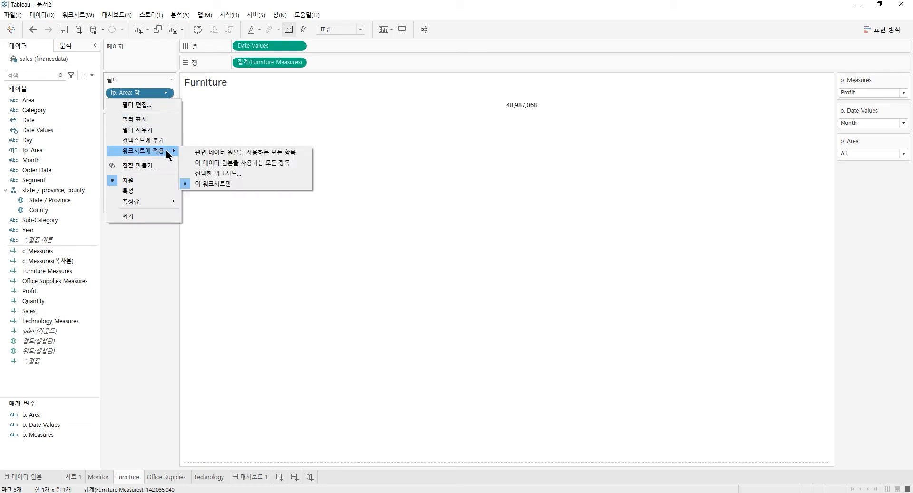
left_click(232, 174)
left_click(340, 233)
left_click(340, 245)
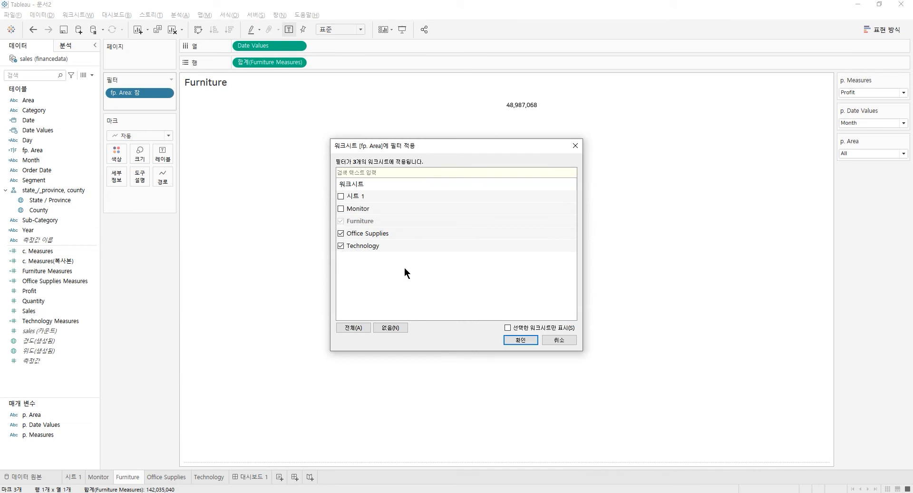
left_click(521, 341)
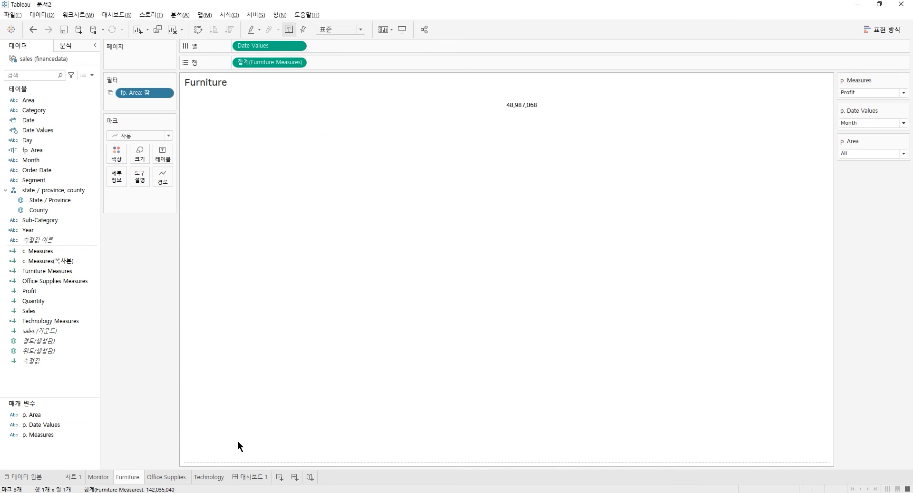
- Check the fp. Area filter on the Office Supplies and Technology worksheets and return to the dashboard
left_click(184, 478)
left_click(217, 477)
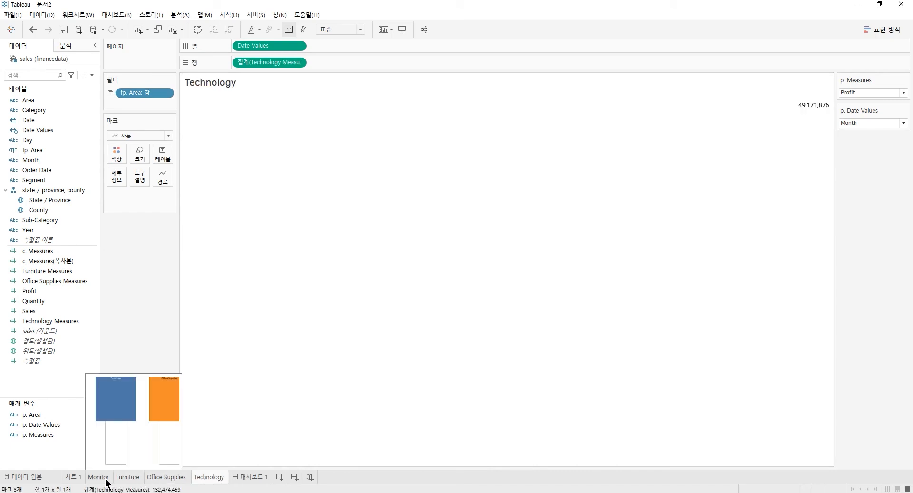
left_click(250, 477)
- Test the dashboard controls with Week, the areas 도심권, 동남권, 동북권 and 서남권, and the Quantity measure
left_click(163, 256)
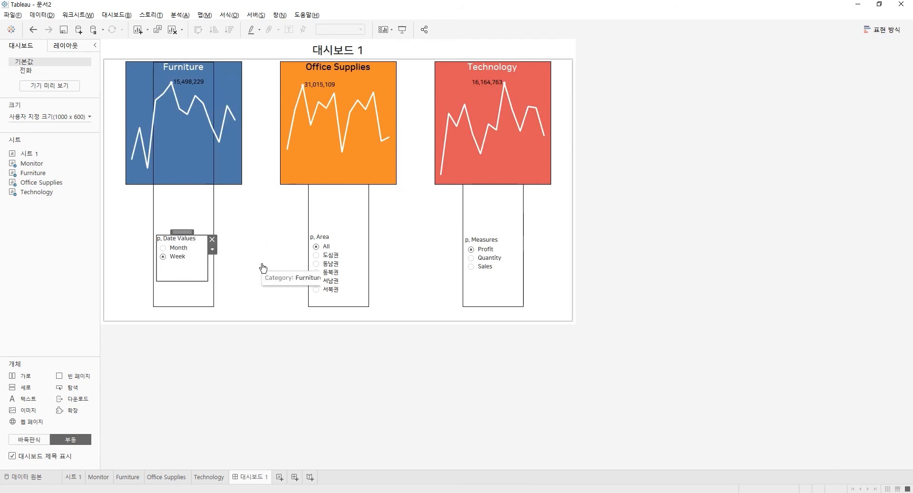
left_click(316, 254)
left_click(316, 263)
left_click(317, 272)
left_click(318, 280)
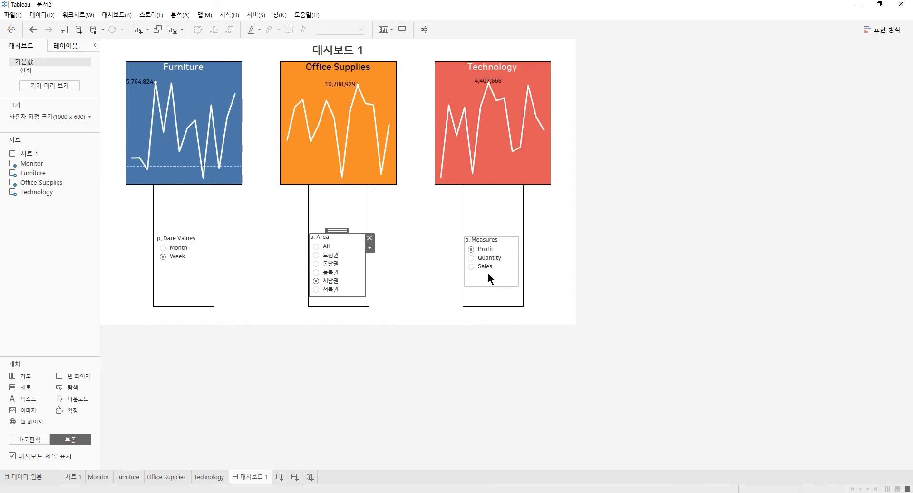
left_click(468, 256)
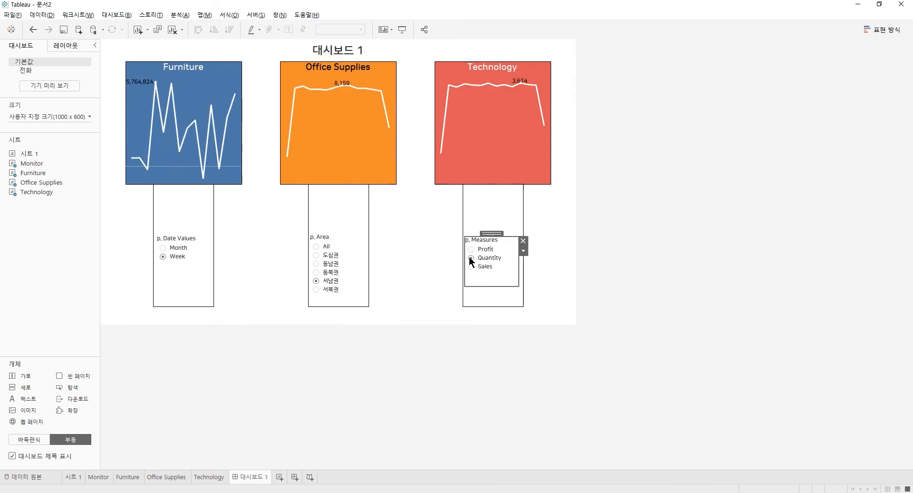
- Test the dashboard with the p. Measures parameter set to Sales
left_click(469, 267)
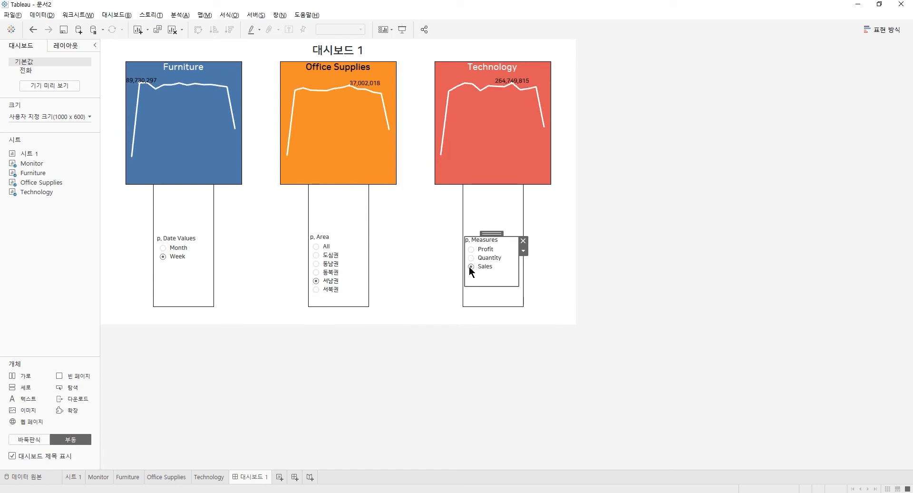
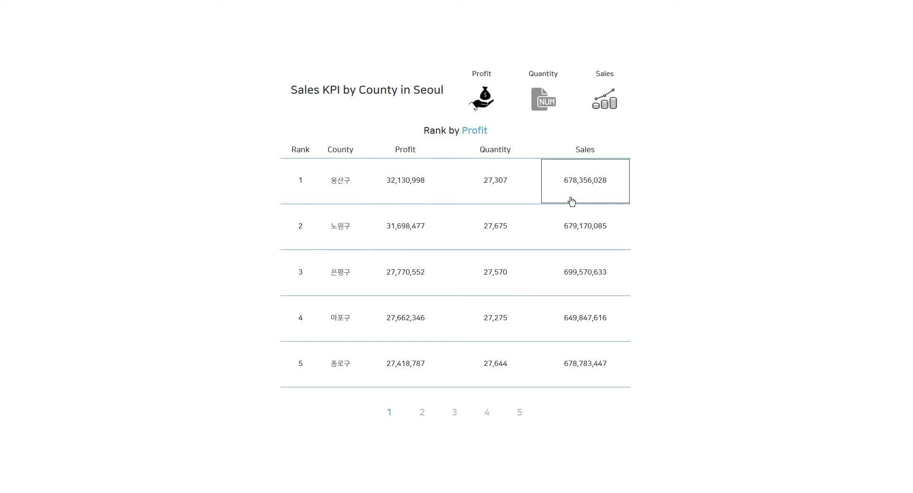
- Try out the finished Sales KPI dashboard by ranking on Quantity and Sales and paging through pages 2 to 5 and back to 1
left_click(543, 99)
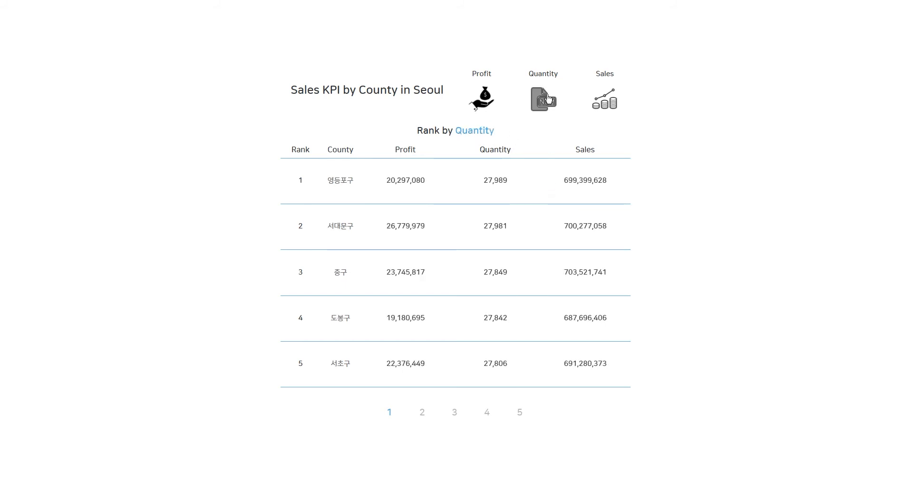
left_click(602, 102)
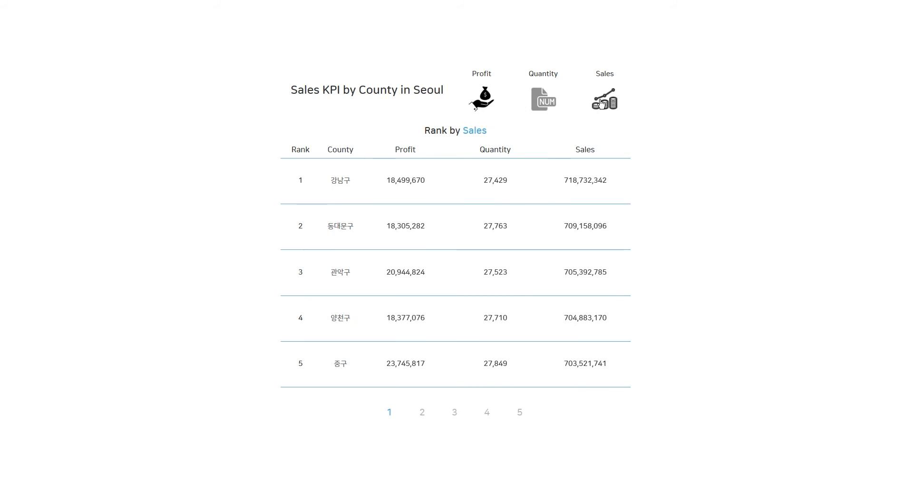
left_click(601, 102)
left_click(422, 412)
left_click(454, 411)
left_click(485, 413)
left_click(518, 421)
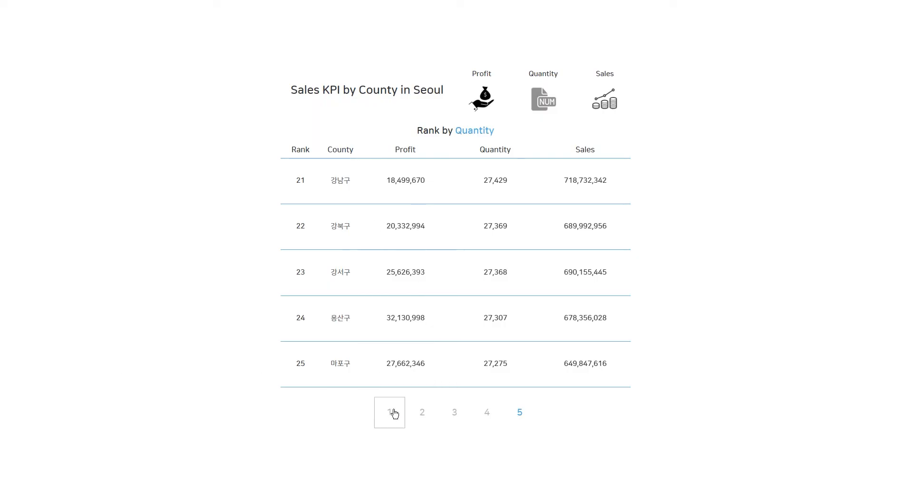
left_click(394, 412)
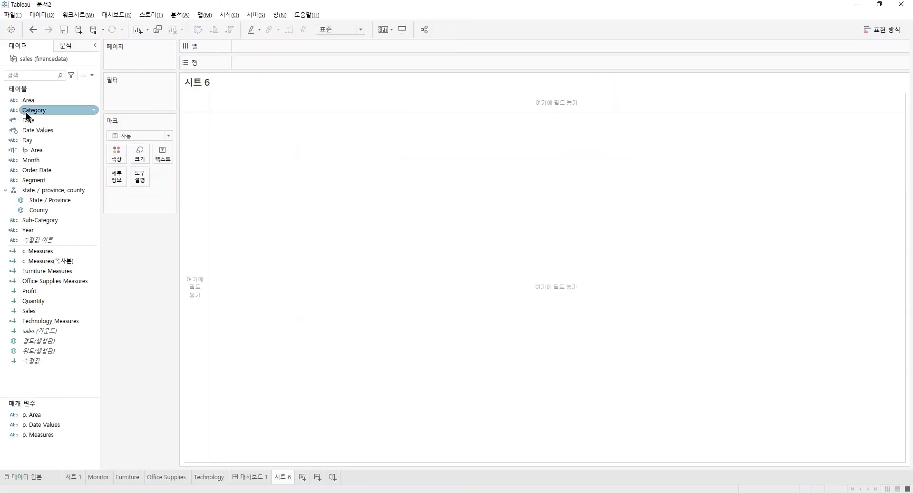
- Build a table of Profit, Quantity and Sales by County on the new worksheet and fit it to the view height
left_click_drag(43, 209, 318, 64)
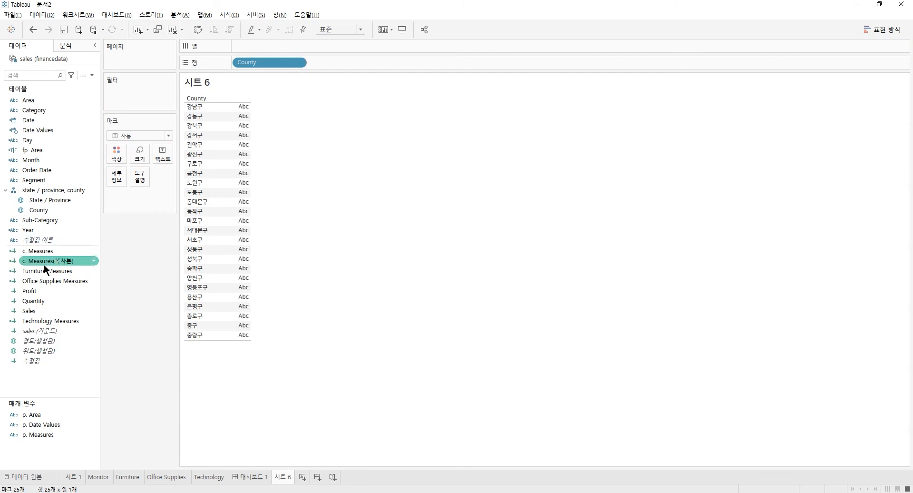
double_click(42, 290)
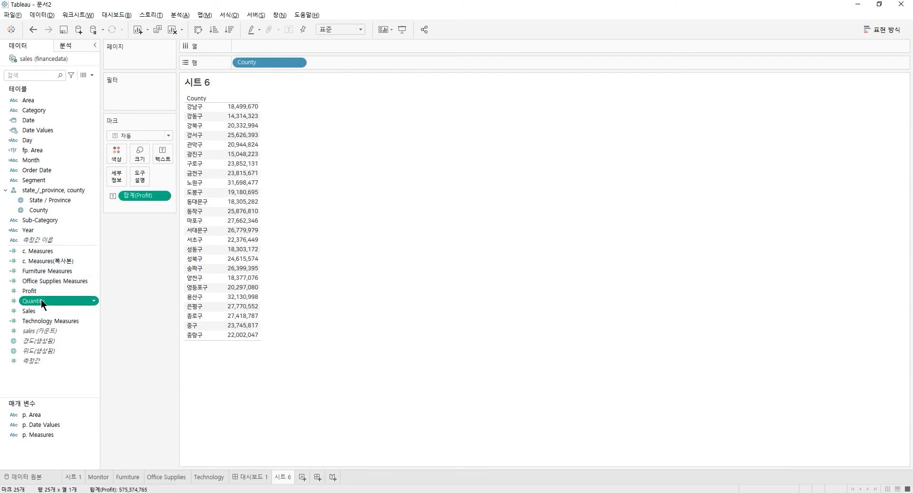
double_click(41, 298)
double_click(39, 311)
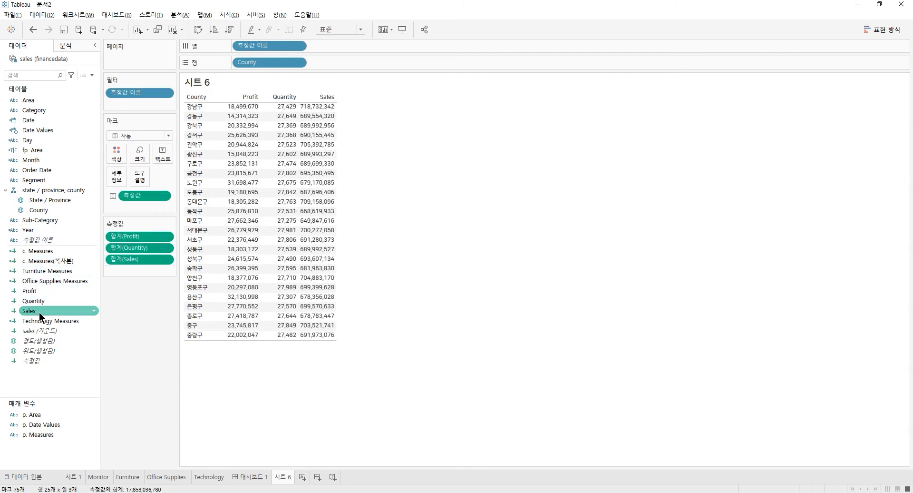
left_click(332, 30)
left_click(333, 58)
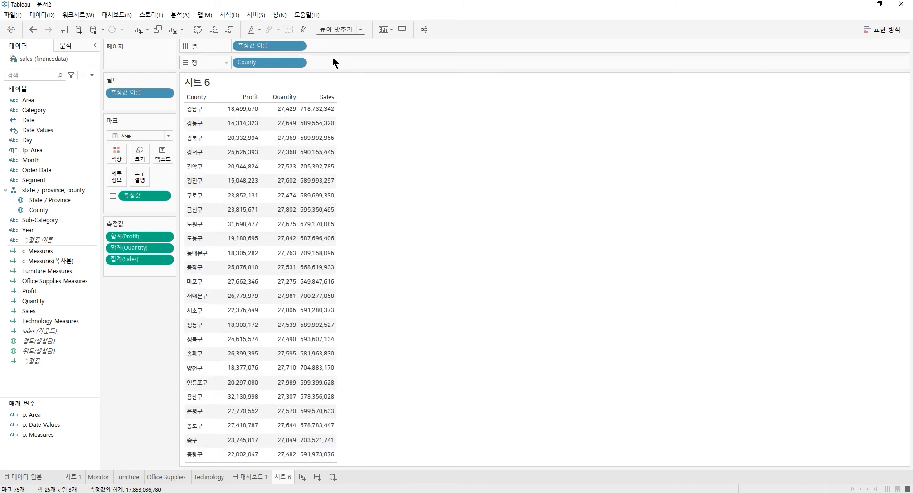
- Show the p. Measures parameter control on the worksheet and switch it to Profit and back to Sales
right_click(68, 434)
left_click(105, 276)
left_click(870, 92)
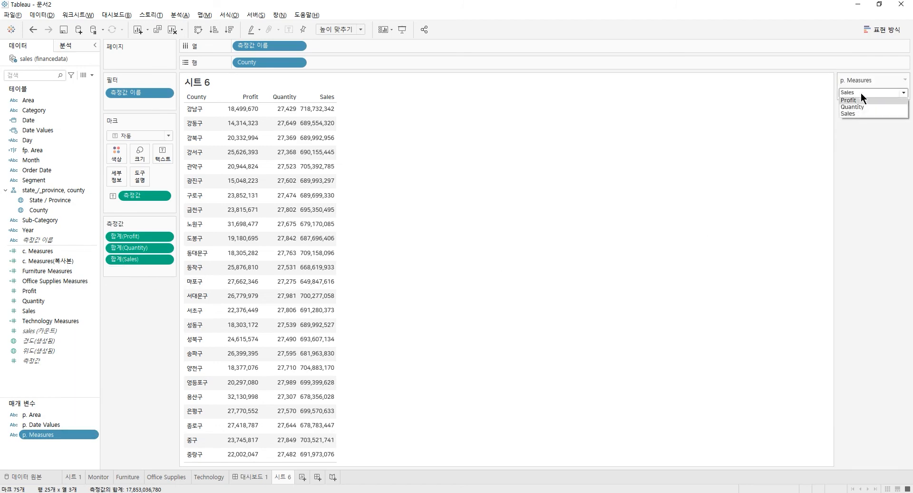
left_click(858, 100)
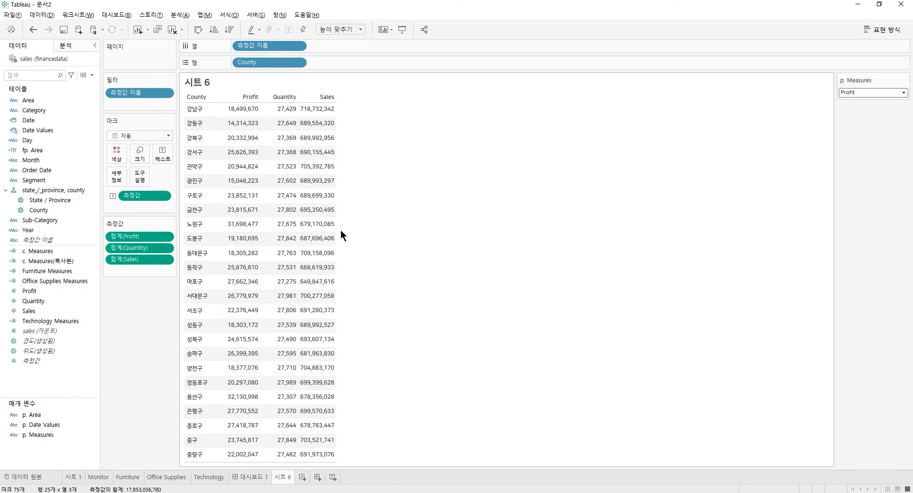
left_click(896, 93)
left_click(847, 114)
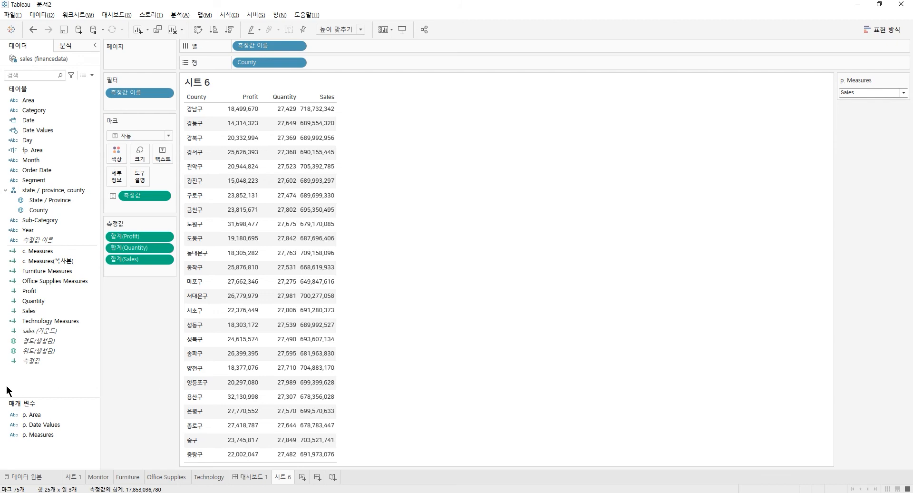
- Create a calculated field named Rank with the formula RANK([c. Measures]) and set the p. Measures parameter to Profit
right_click(41, 378)
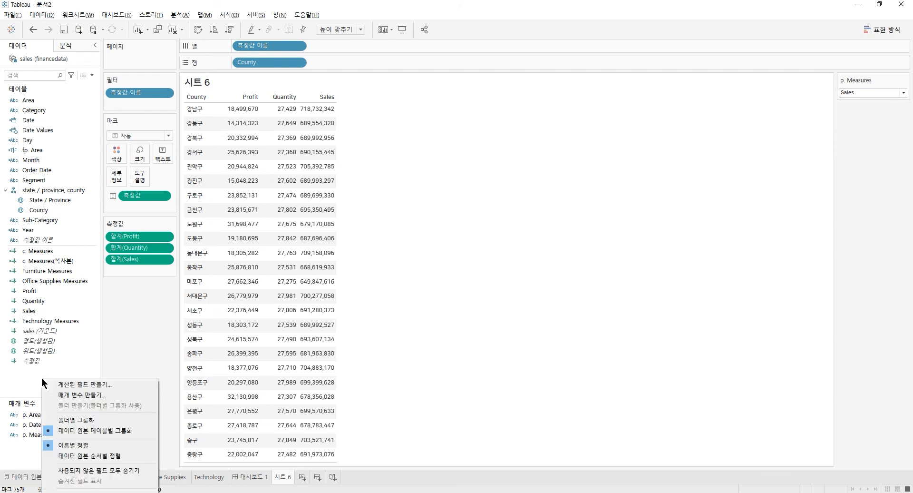
left_click(102, 383)
type("Rank")
left_click(492, 252)
type("ran")
key("Return")
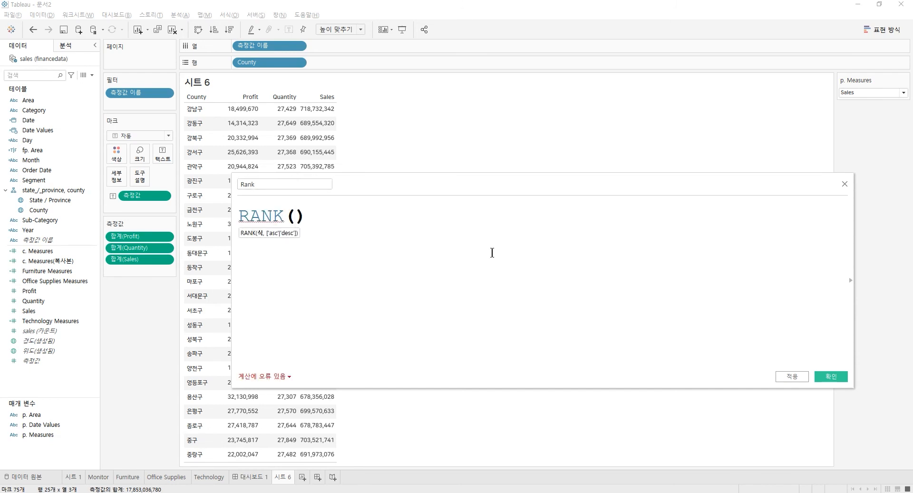
left_click_drag(38, 250, 405, 266)
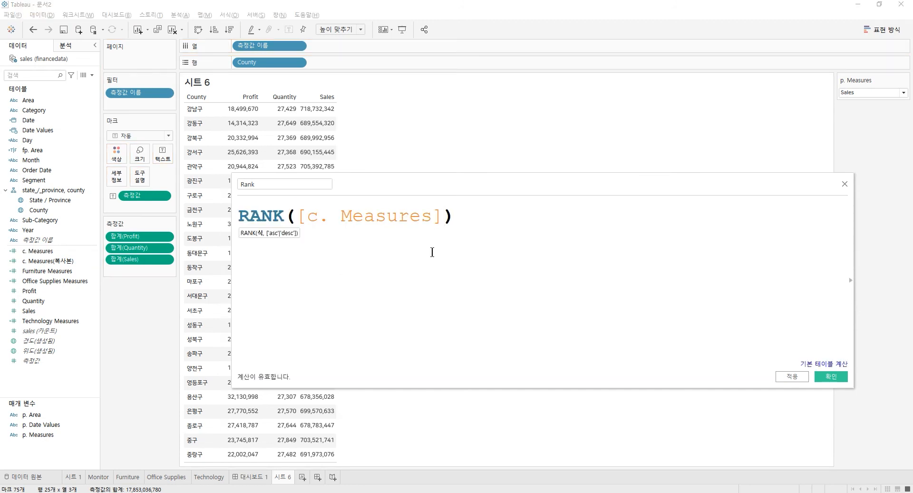
left_click(880, 92)
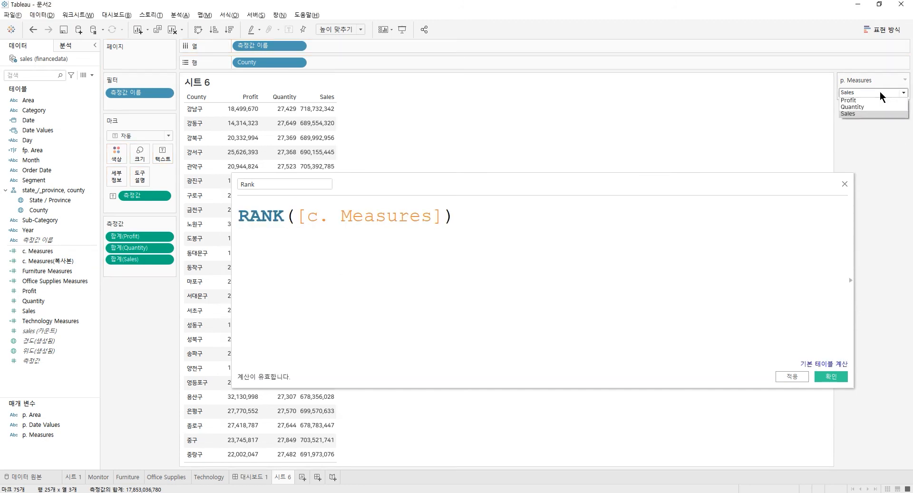
left_click(878, 109)
left_click(878, 91)
left_click(872, 99)
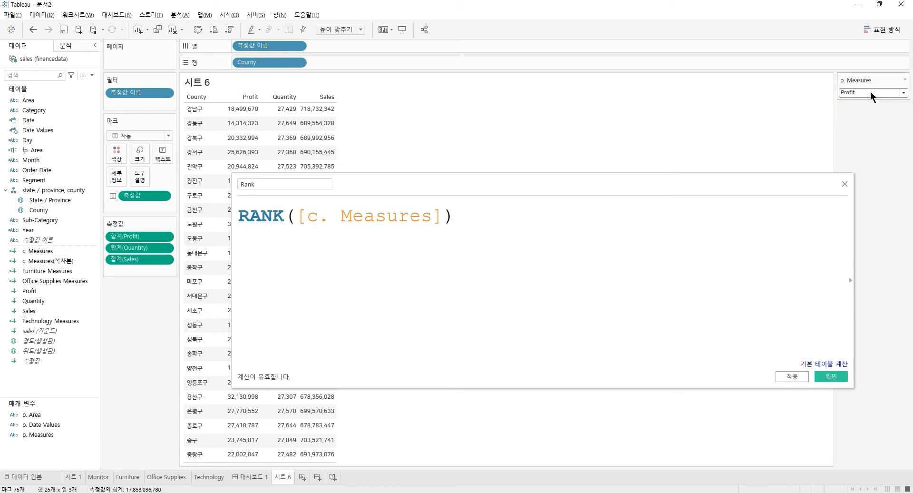
left_click(831, 376)
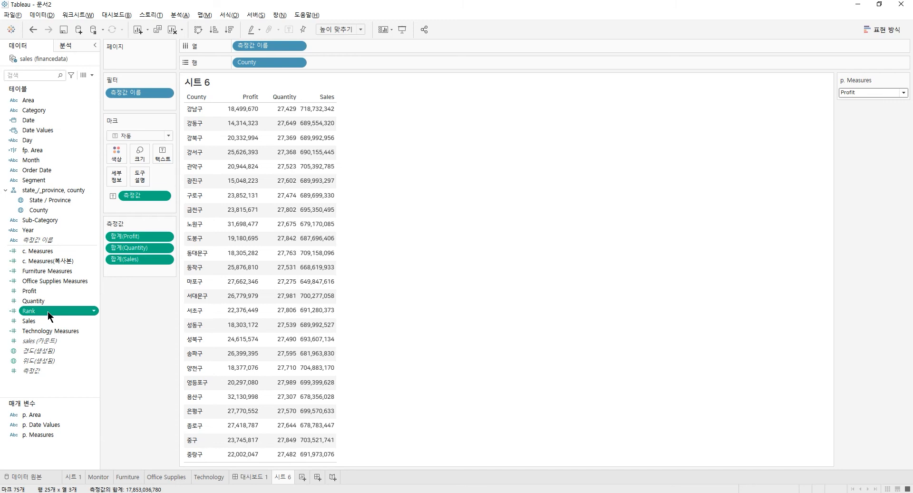
- Convert the Rank field to discrete and place it before County on the rows
right_click(48, 310)
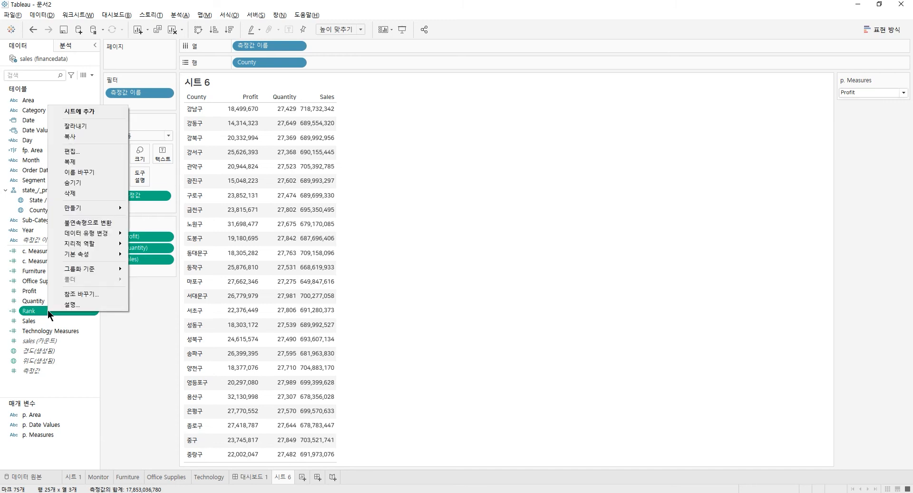
left_click(104, 223)
left_click_drag(36, 313, 237, 69)
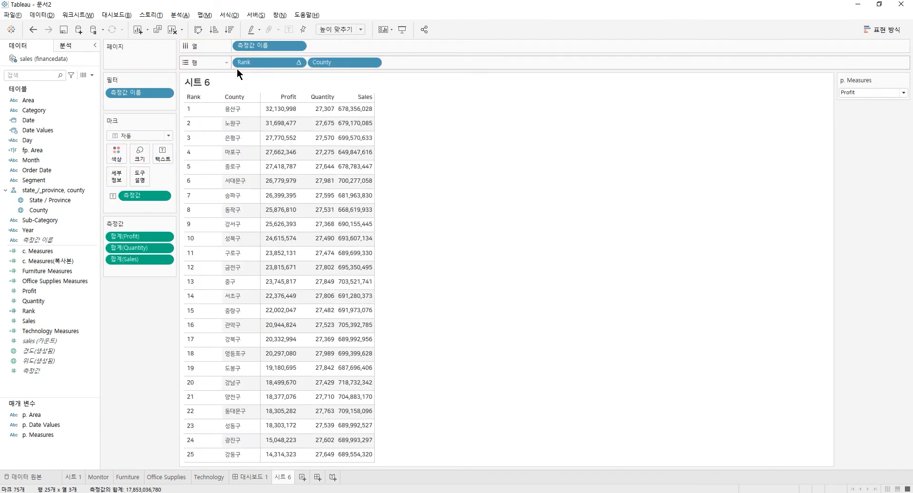
- Test the county ranking with p. Measures set to Quantity and Sales
left_click(869, 95)
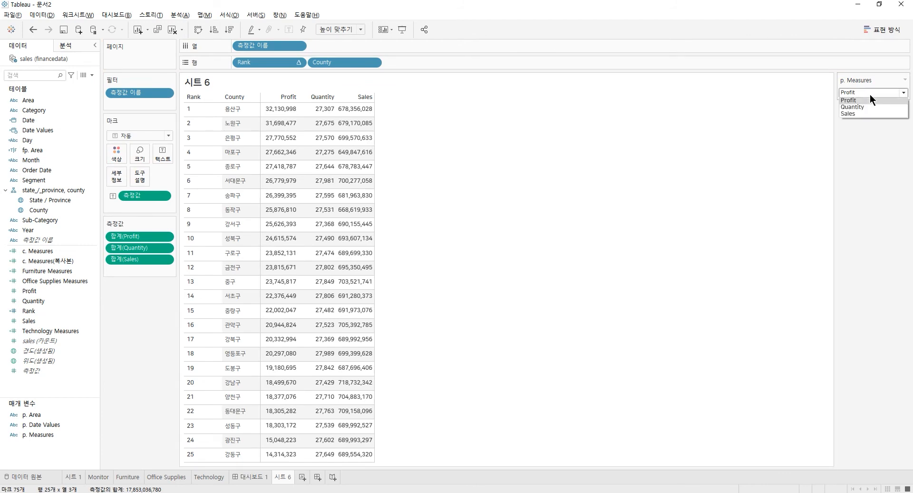
left_click(858, 110)
left_click(862, 91)
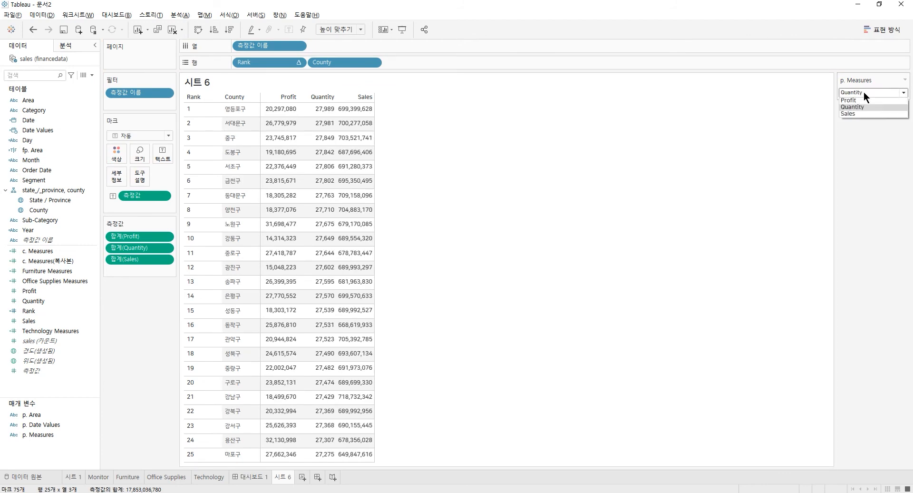
left_click(856, 115)
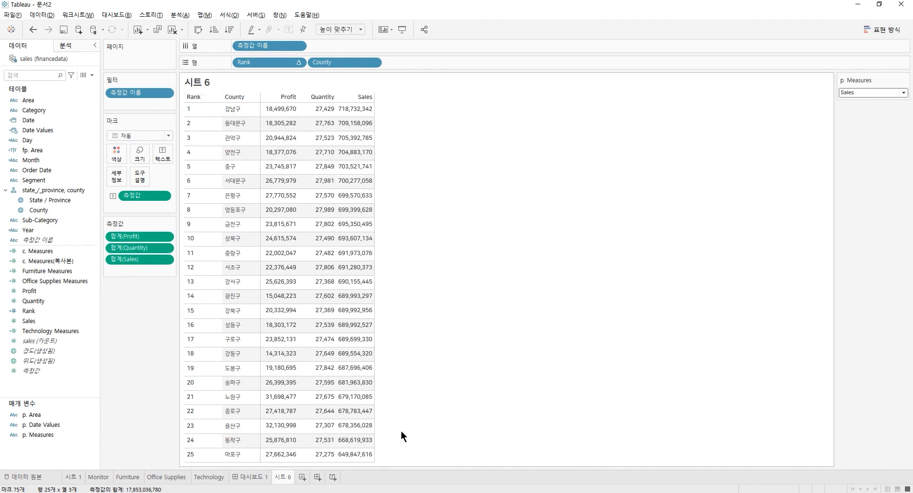
- Rename the county ranking worksheet as List
double_click(276, 476)
key("BackSpace")
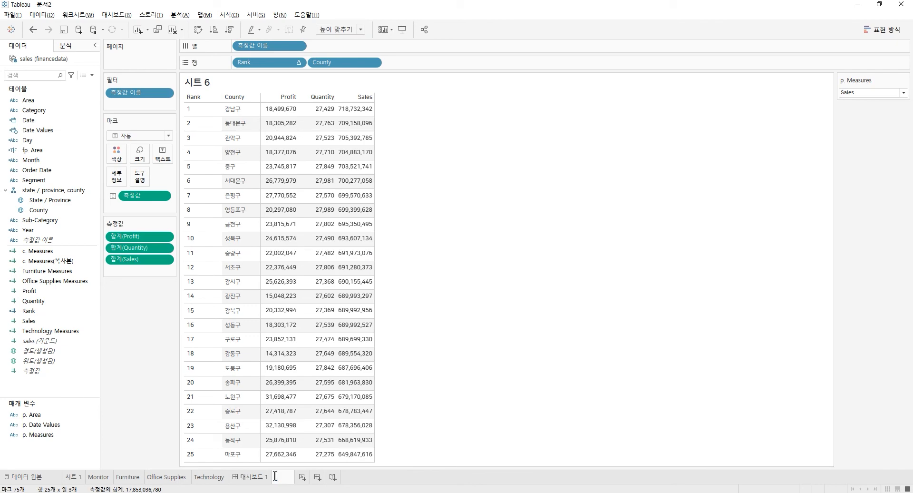
type("List")
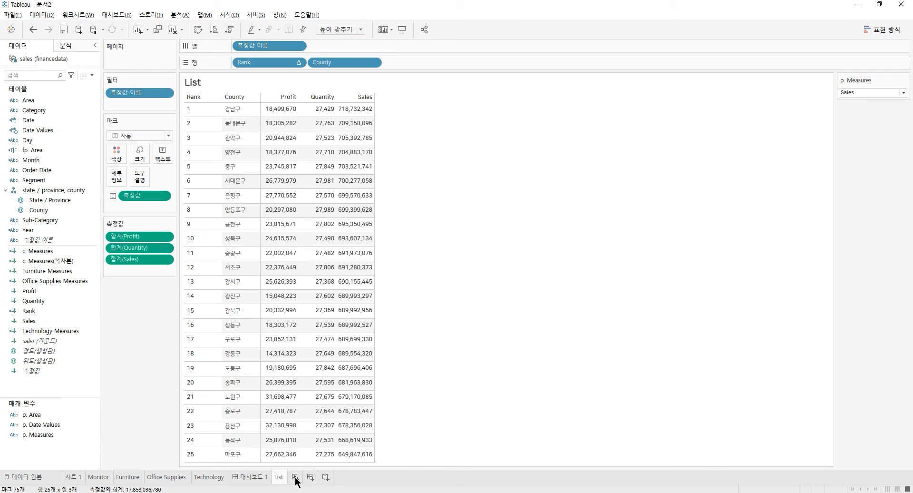
- Lay out Profit, Quantity and Sales side by side as columns on a new worksheet and fit them to the entire view
left_click(302, 477)
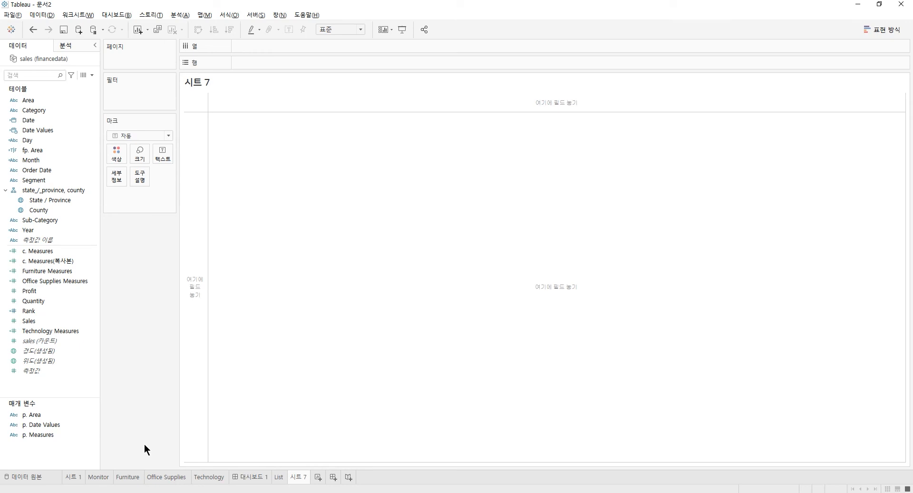
left_click_drag(30, 290, 155, 158)
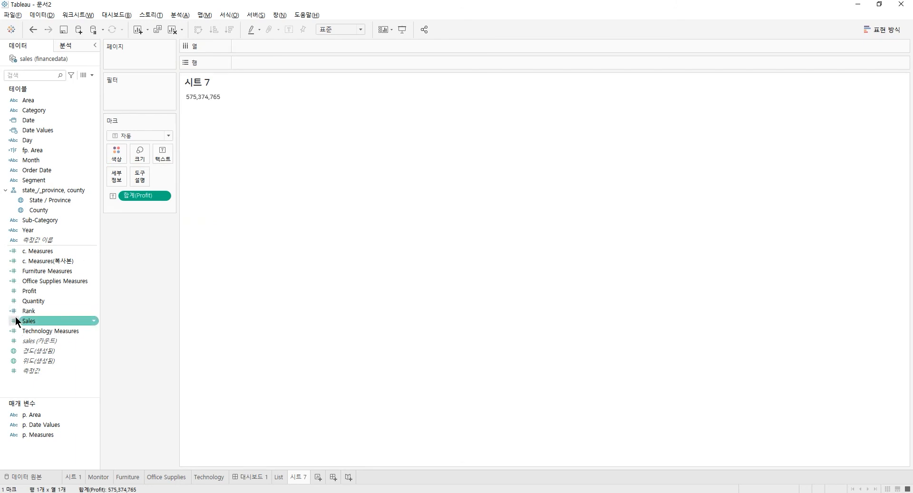
double_click(35, 299)
double_click(34, 320)
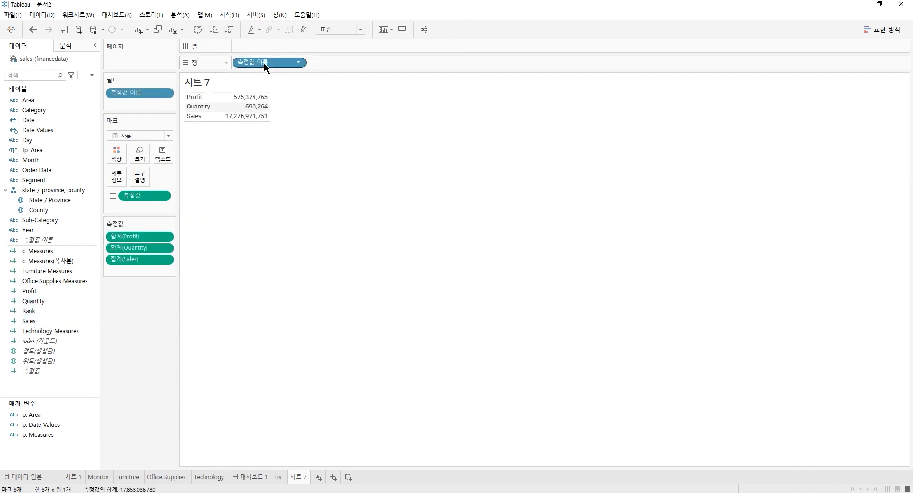
left_click_drag(264, 63, 267, 49)
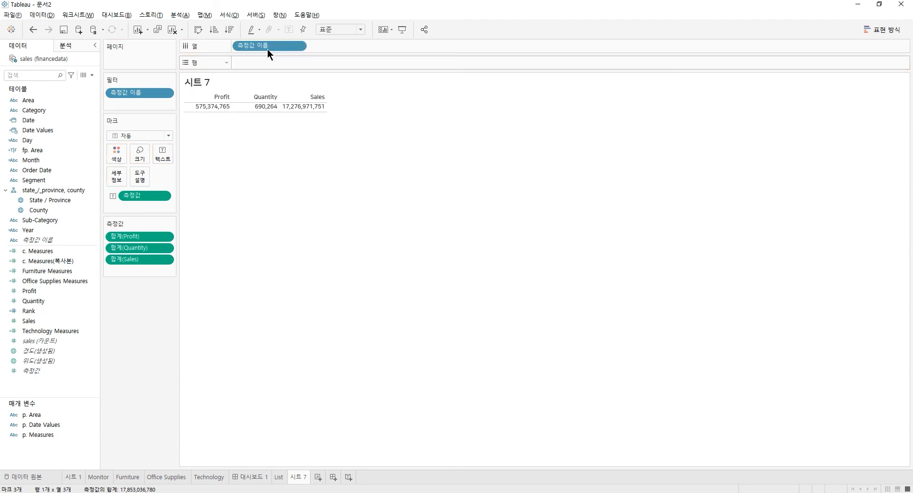
left_click(349, 29)
left_click(337, 65)
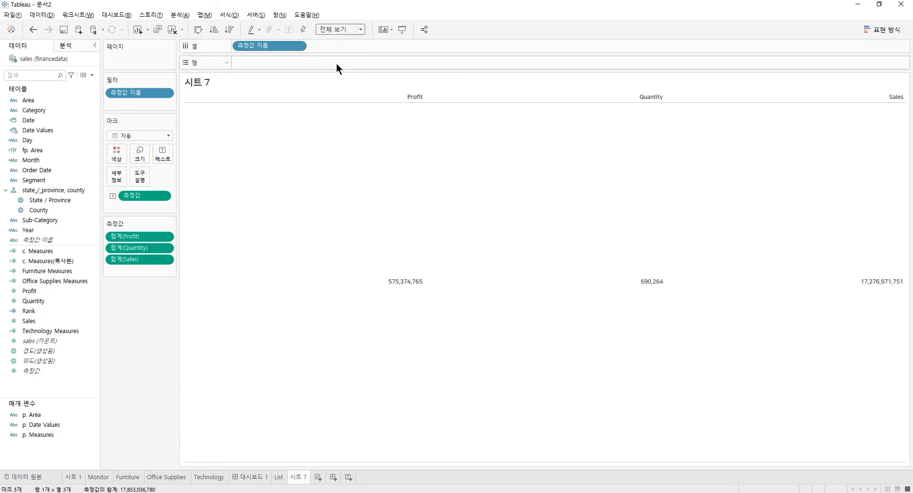
- Change the mark type to Shape (모양) and assign a copy of Measure Names (측정값 이름) to the shape
left_click(132, 135)
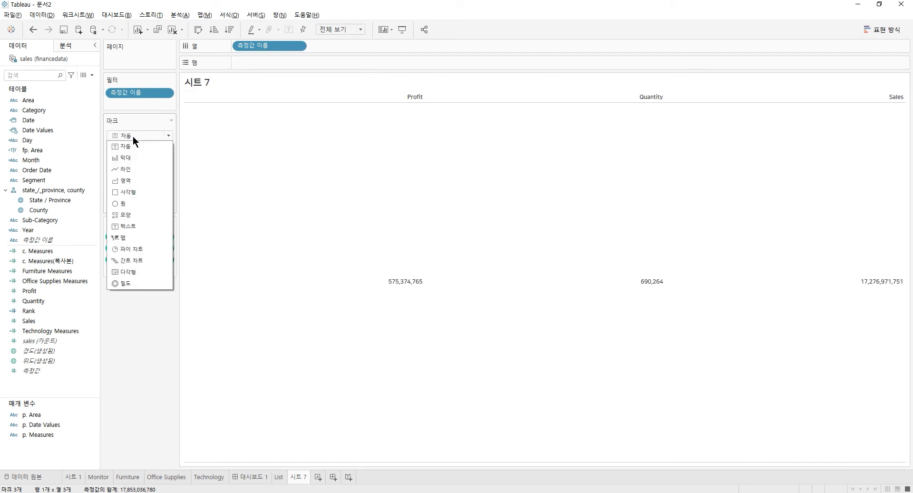
left_click(132, 215)
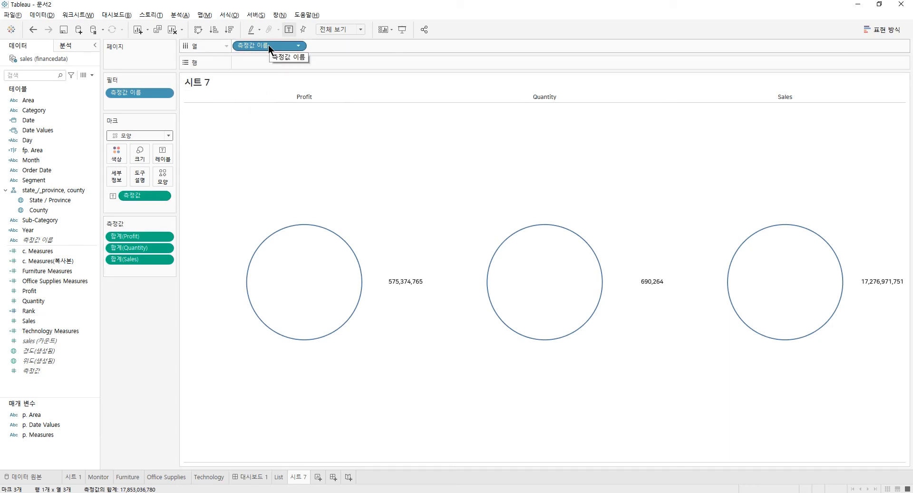
left_click_drag(268, 45, 164, 176)
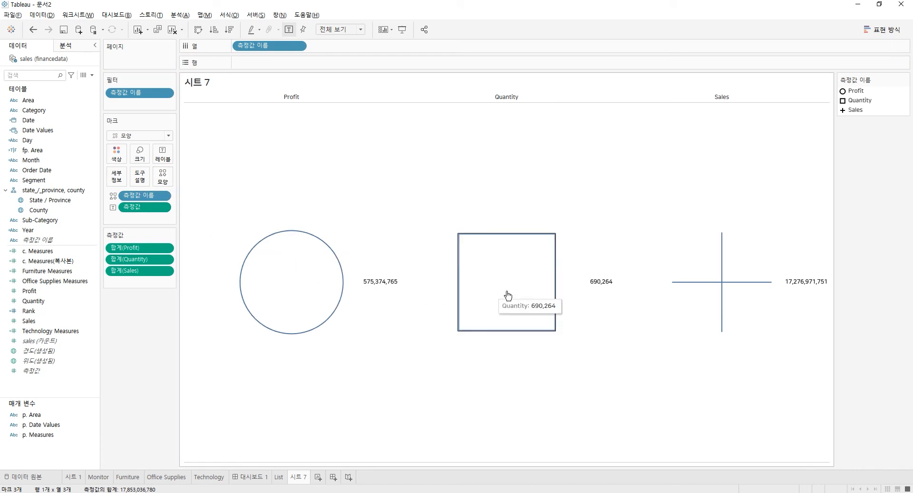
mouse_move(729, 310)
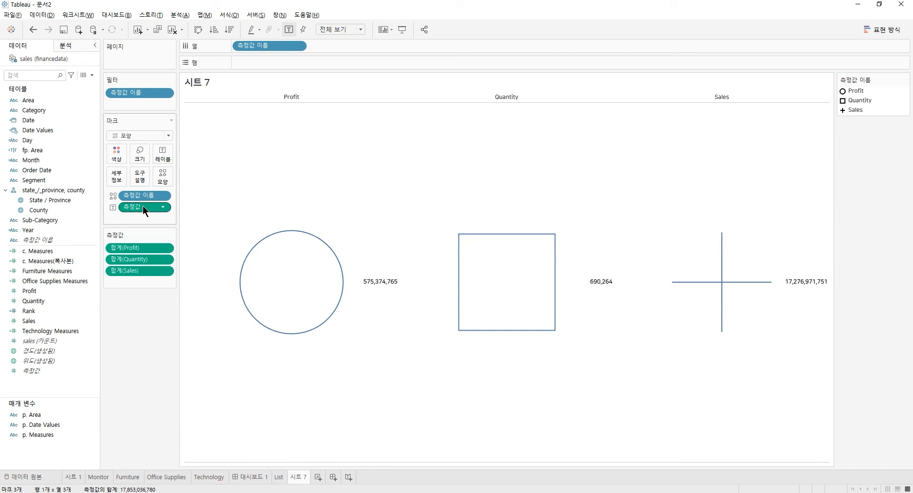
- Move Measure Values (측정값) from the label to detail (세부 정보) on the shape marks
left_click(112, 207)
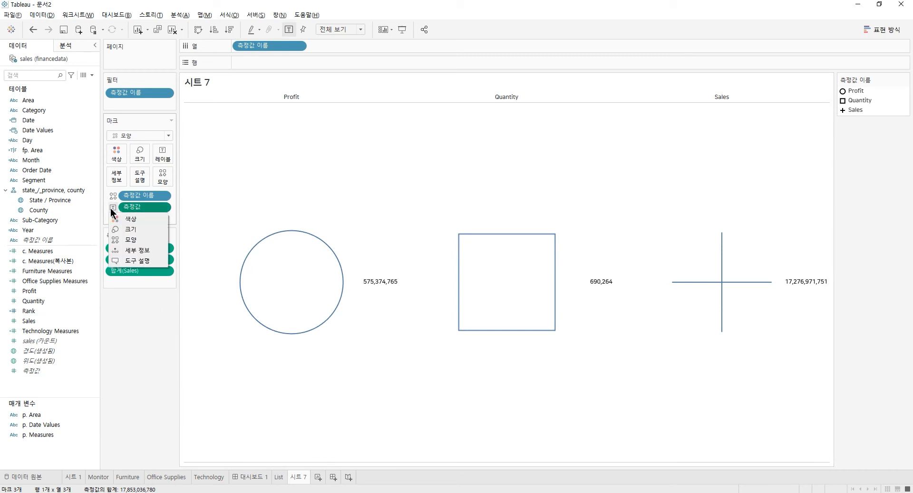
left_click(129, 250)
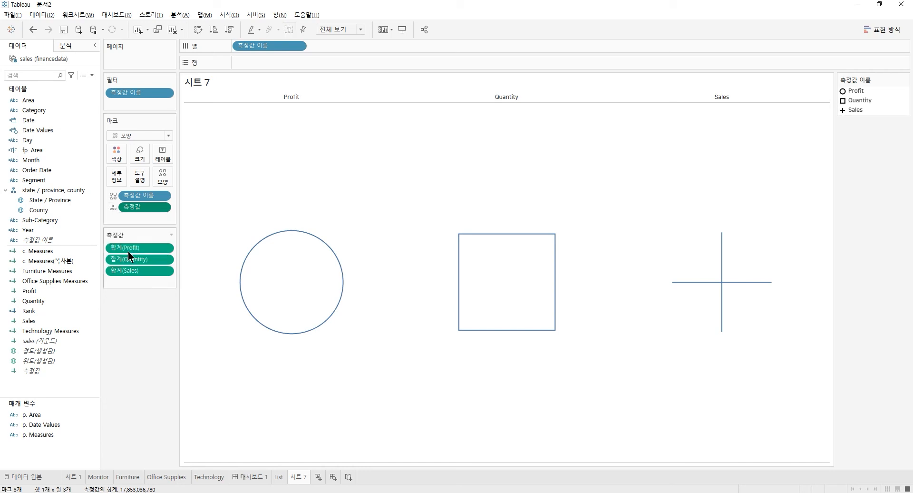
mouse_move(316, 287)
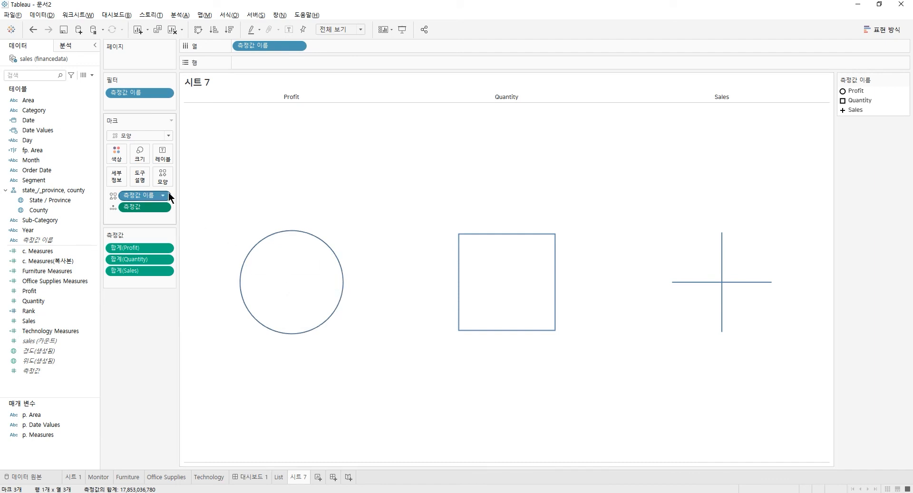
- Turn off the shape marks' tooltips, including the command buttons and the selection by category
left_click(142, 180)
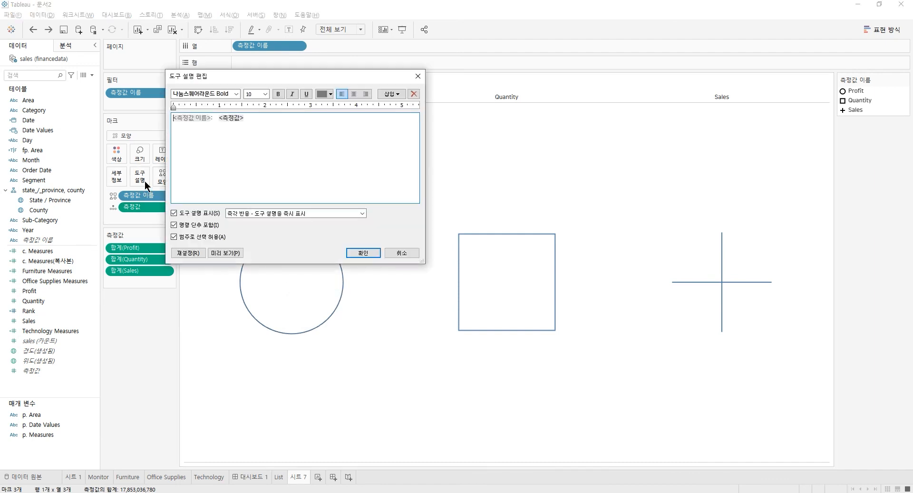
left_click(200, 213)
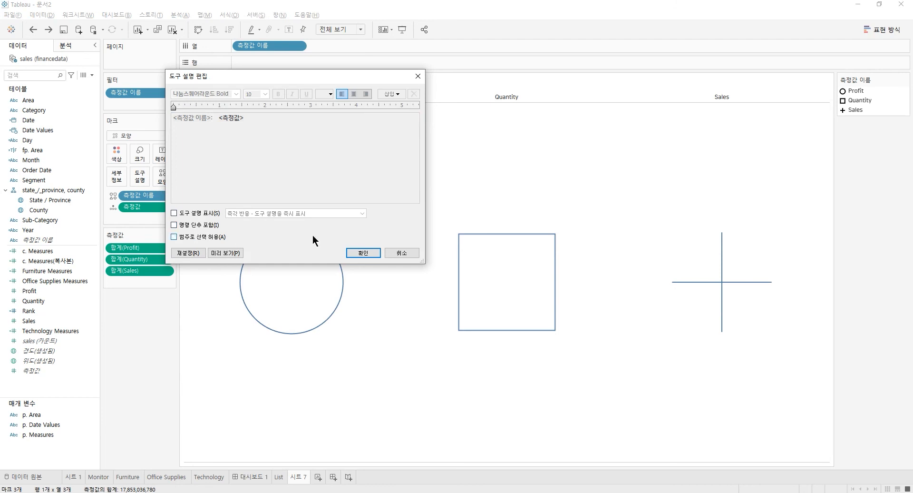
left_click(362, 252)
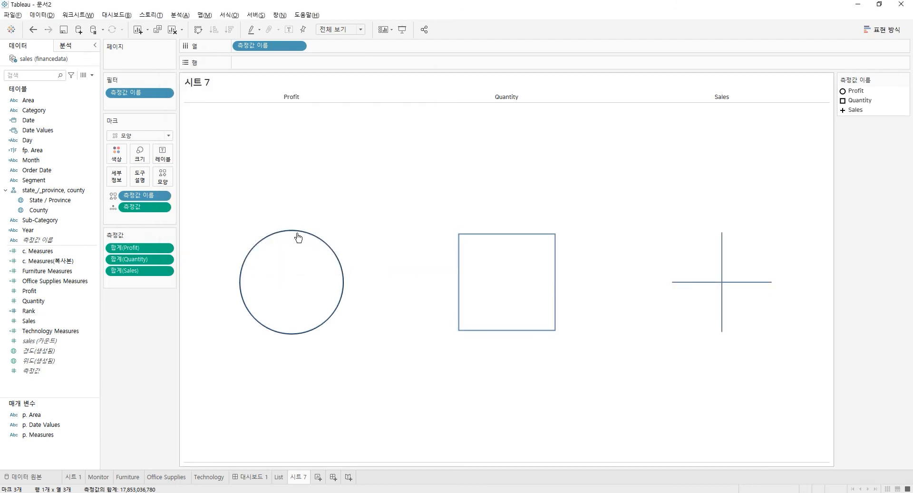
- Assign shapes from the Measures palette: the money bag in hand to Profit, the NUM file to Quantity, and the coin chart to Sales
left_click(162, 178)
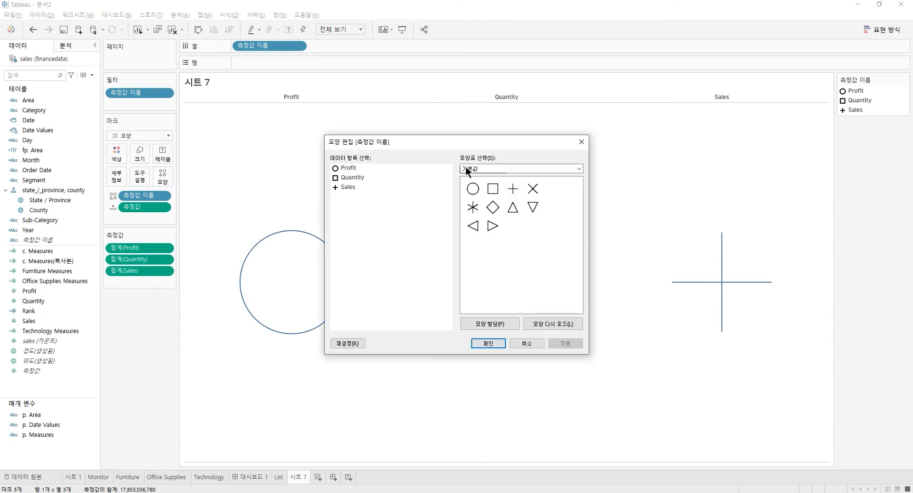
left_click(521, 168)
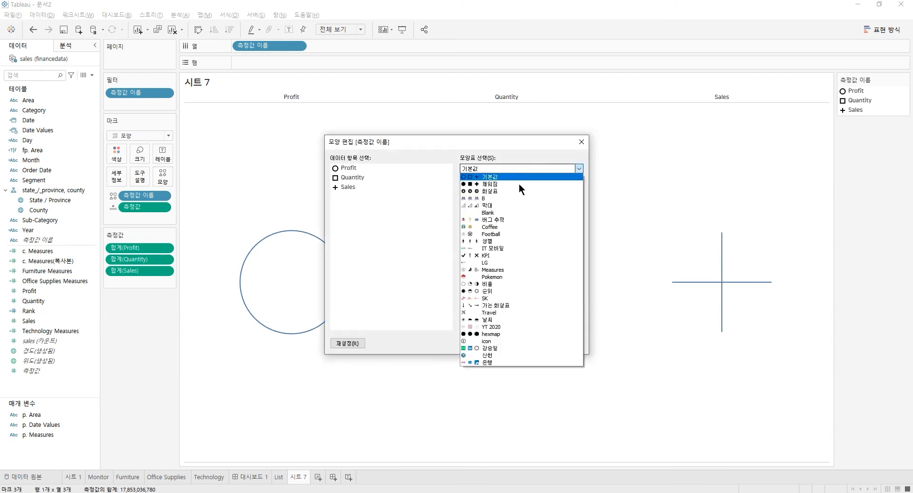
left_click(496, 269)
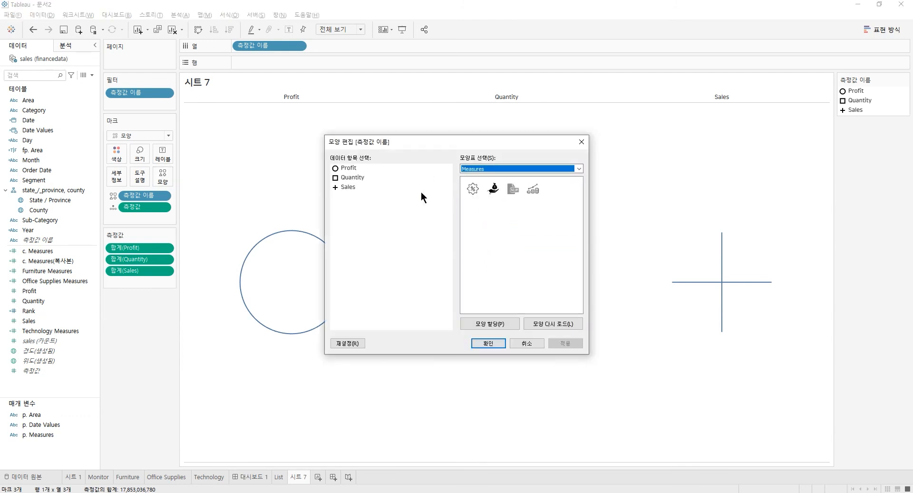
left_click(347, 169)
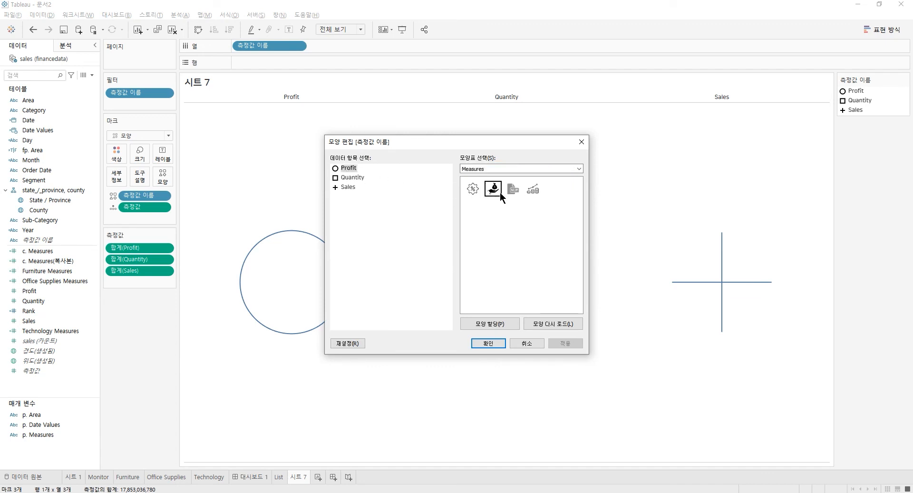
left_click(495, 189)
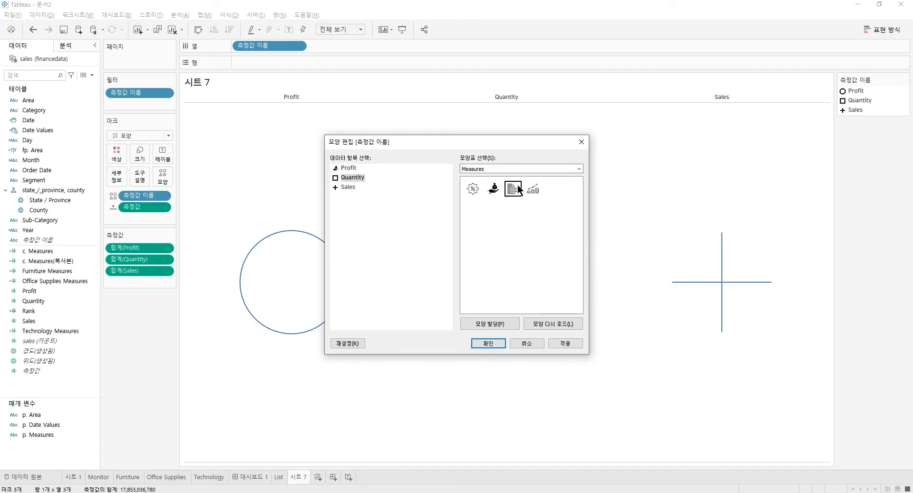
left_click(513, 188)
left_click(532, 189)
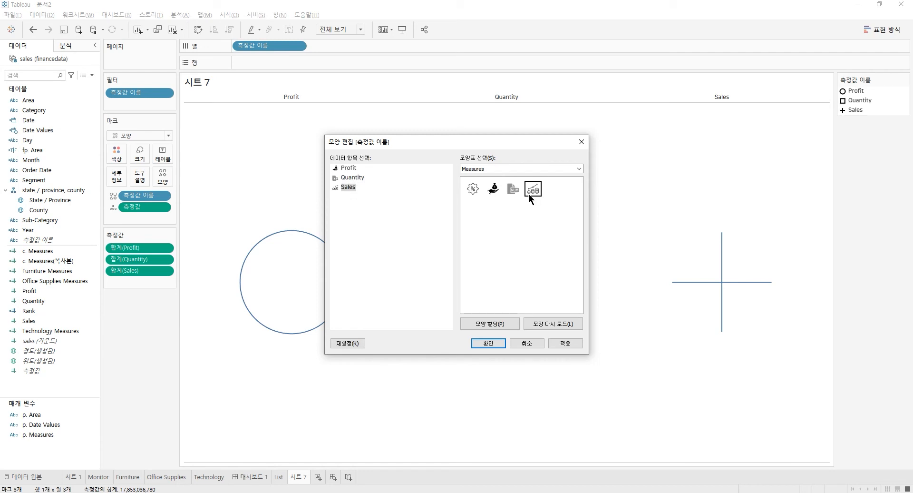
left_click(492, 342)
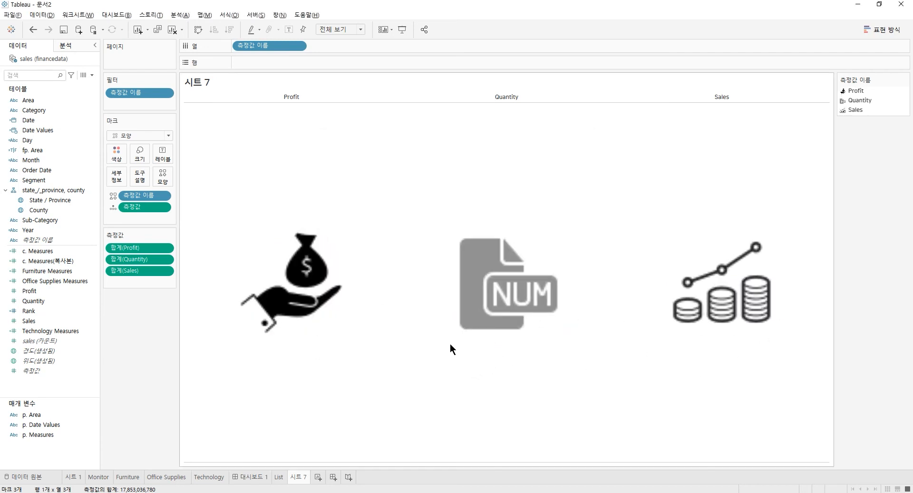
- Enlarge the three measure icons and hide the column headers above them
left_click(136, 156)
left_click_drag(159, 178, 172, 177)
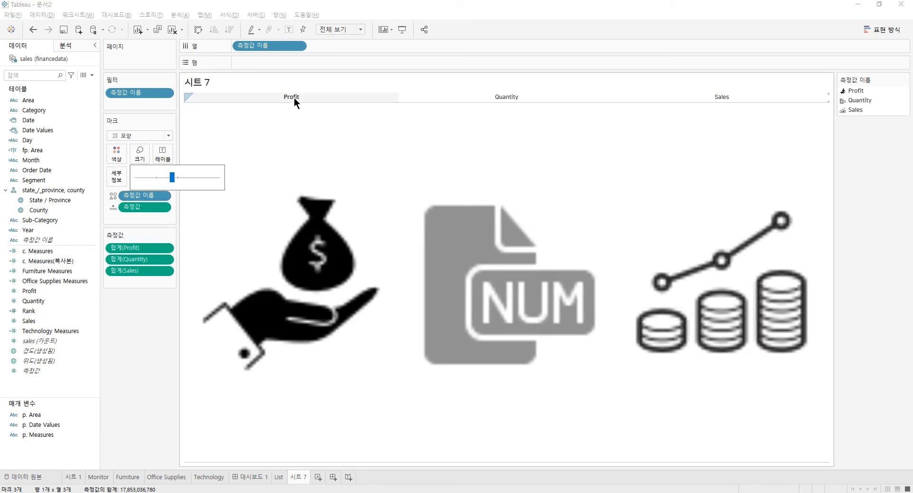
left_click(294, 98)
right_click(294, 98)
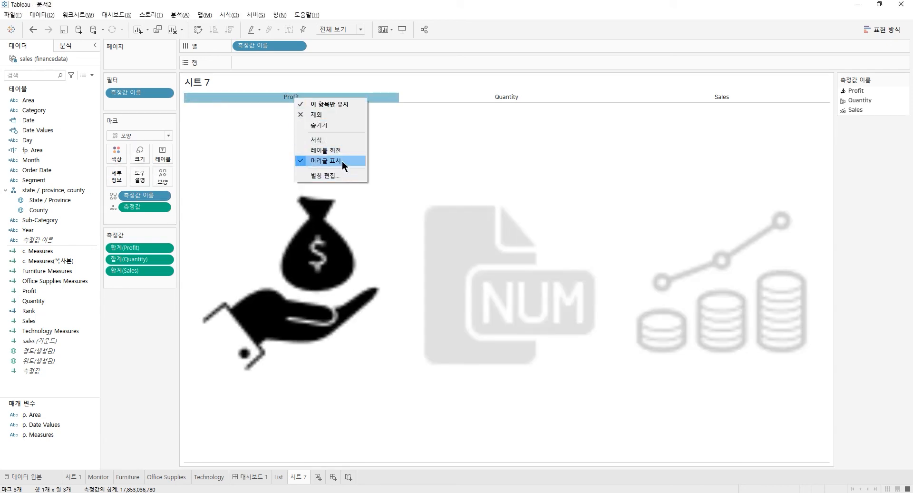
left_click(341, 161)
- Set the worksheet's row divider borders to None (없음) for both the pane and the header
right_click(352, 124)
left_click(386, 179)
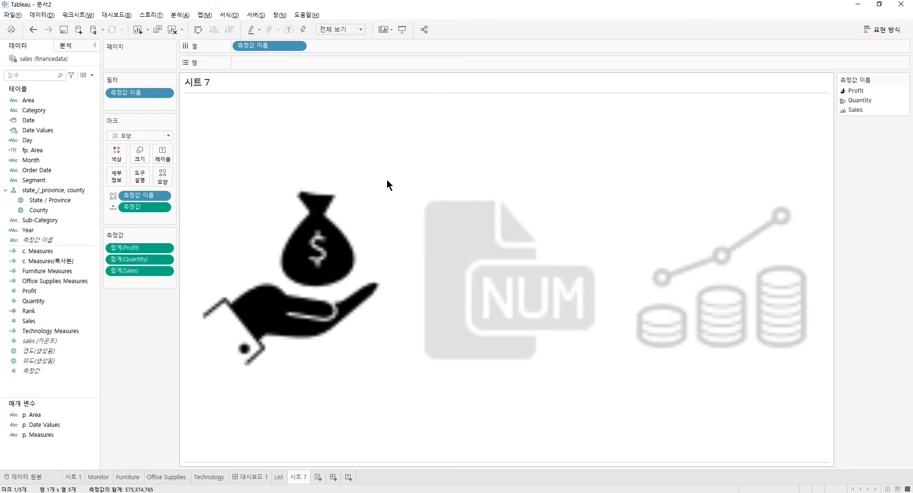
left_click(46, 62)
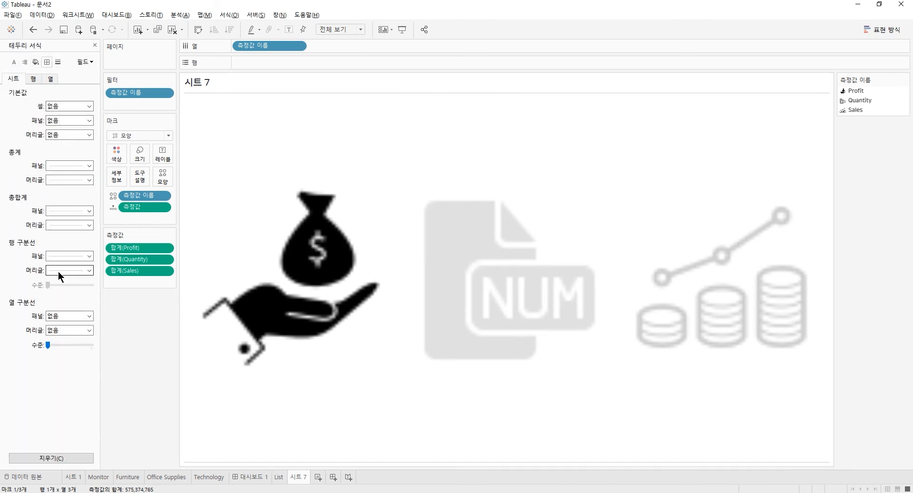
left_click(76, 258)
left_click(79, 268)
left_click(163, 346)
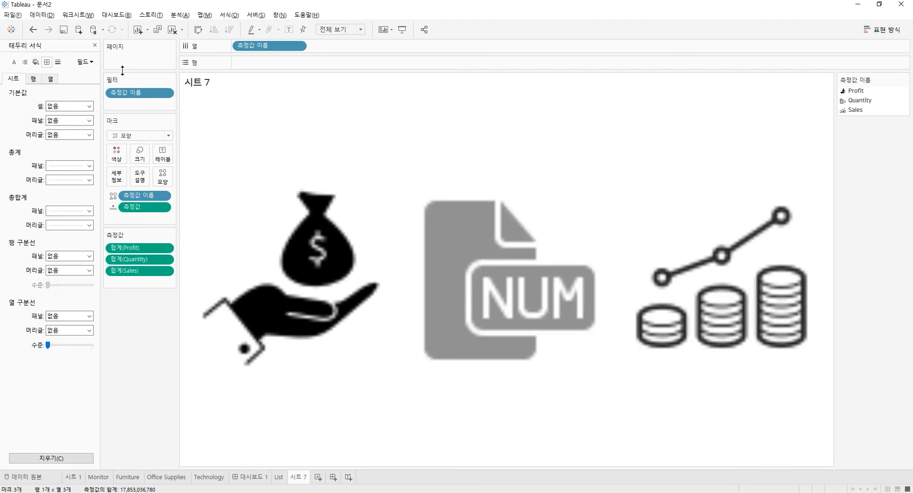
left_click(95, 45)
- Rename the shape worksheet as Icon and add a new blank worksheet
double_click(293, 476)
key("BackSpace")
type("Icon")
key("Return")
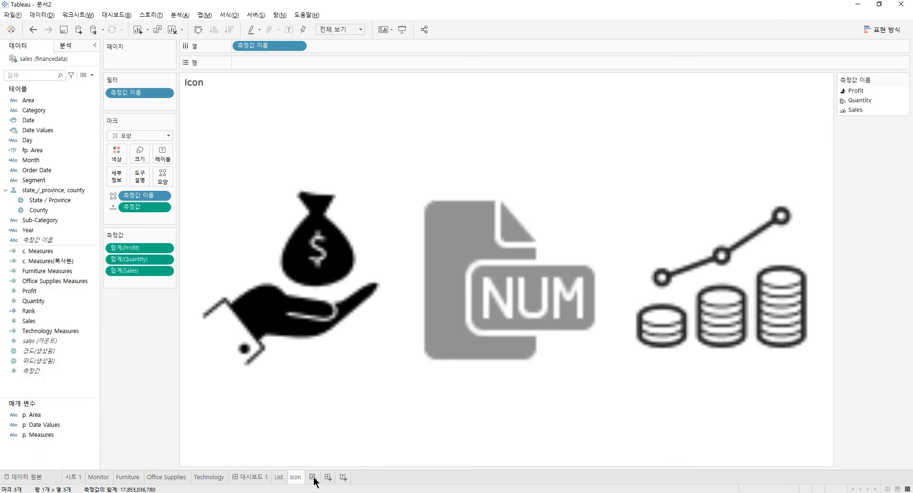
left_click(312, 477)
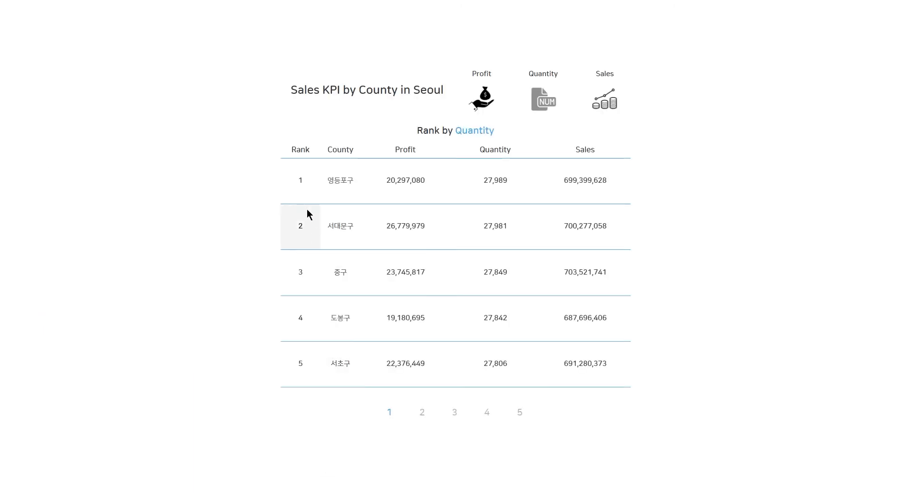
- Page through pages 2 to 5 of the finished Sales KPI by County in Seoul dashboard
left_click(422, 412)
left_click(454, 413)
left_click(492, 414)
left_click(522, 414)
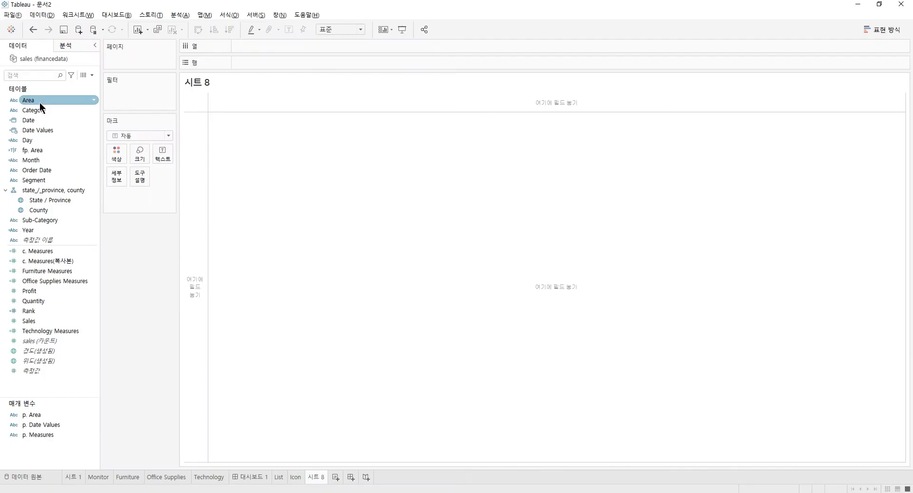
left_click_drag(39, 102, 293, 75)
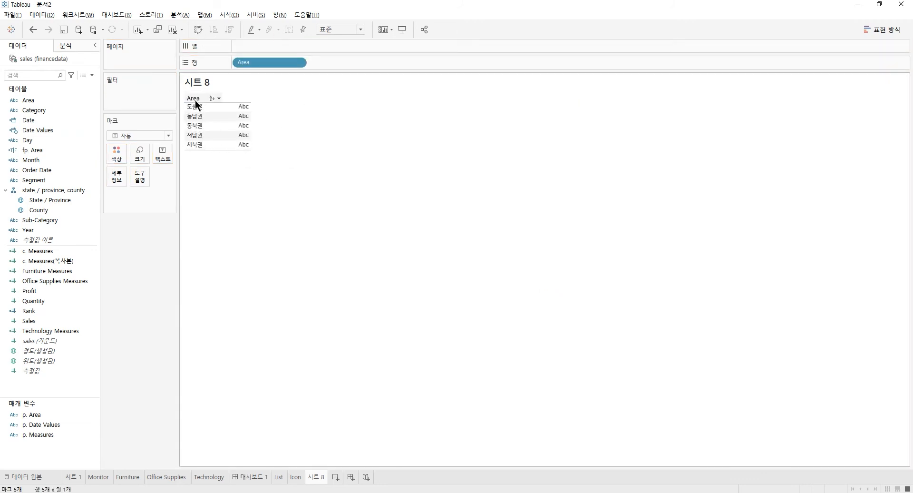
left_click(56, 183)
mouse_move(56, 184)
left_mouse_down()
mouse_move(35, 220)
mouse_move(39, 209)
mouse_move(350, 58)
left_mouse_up()
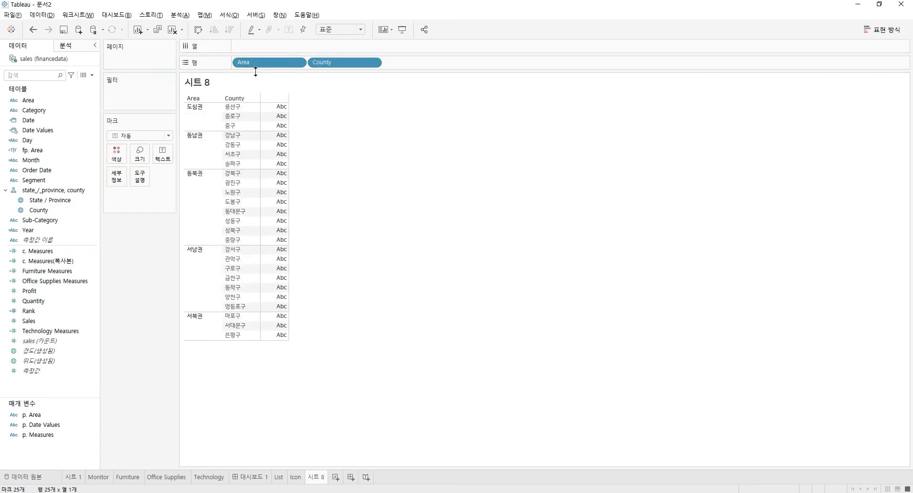
left_click(171, 30)
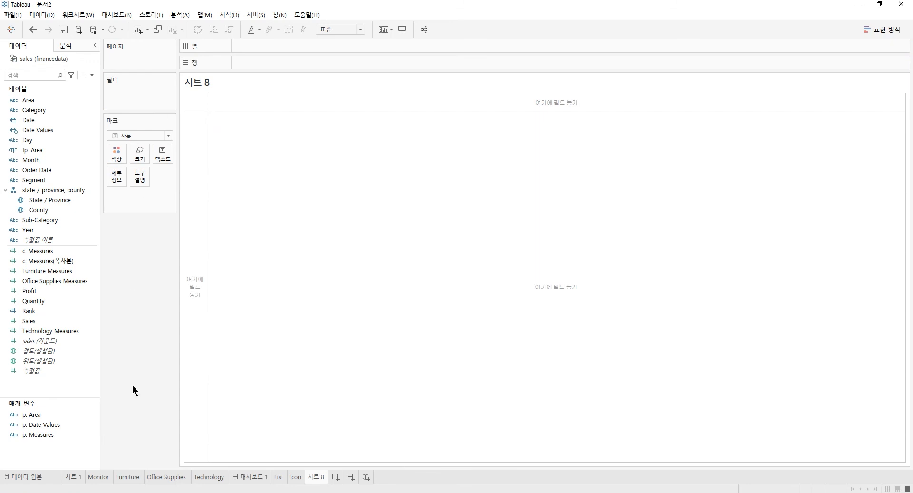
- Create a parameter named p. Page Navigation with the String (문자열) data type
left_click(91, 75)
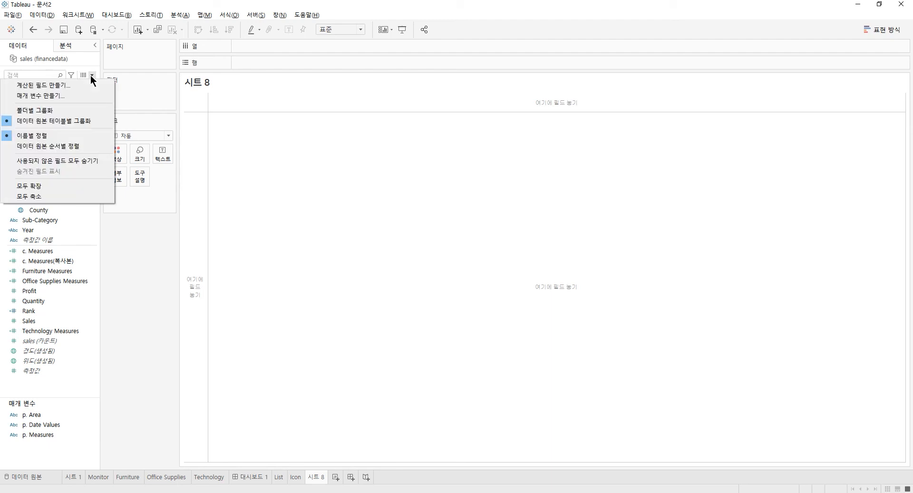
left_click(34, 96)
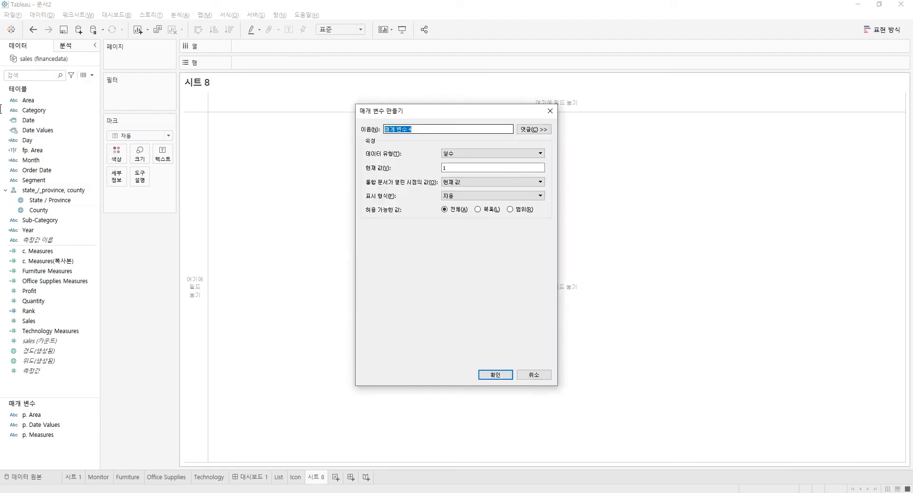
type("p")
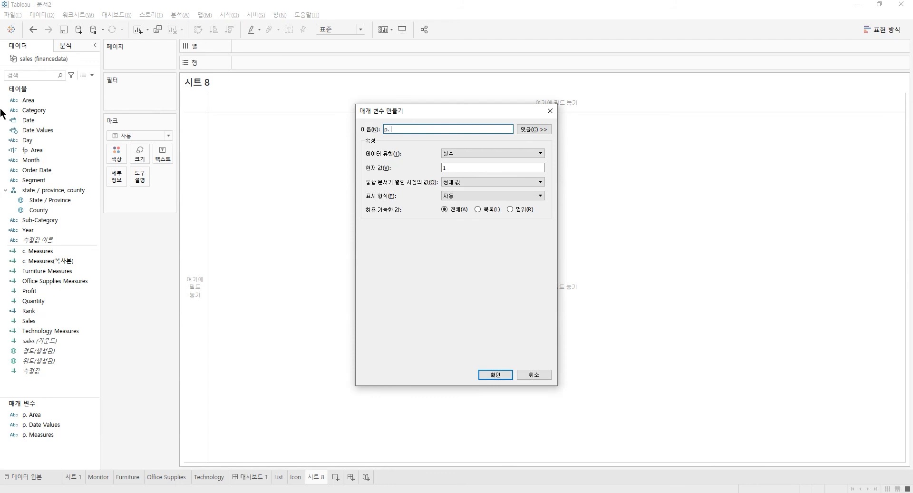
type(". Page Navigation")
left_click(450, 157)
left_click(465, 172)
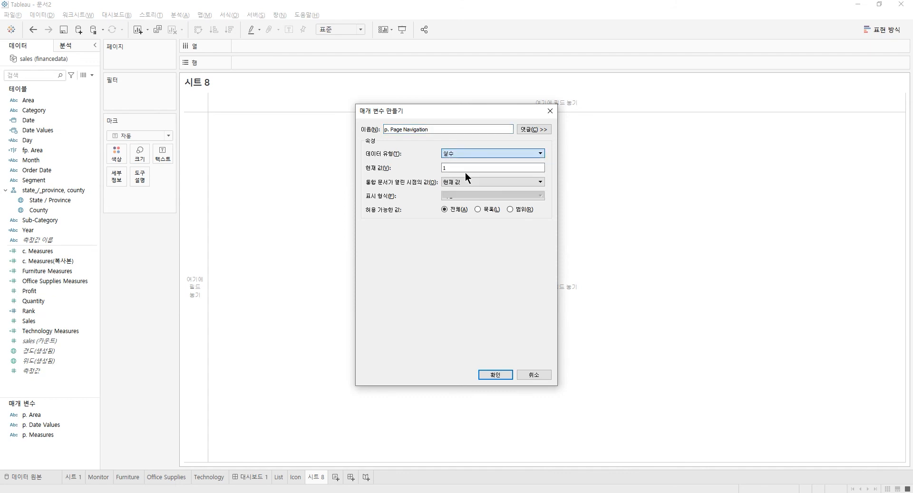
- Limit the page navigation parameter to a list of the values 1, 2, 3, 4 and 5, and show its control on the worksheet
left_click(484, 210)
left_click(402, 246)
type("1")
key("Return")
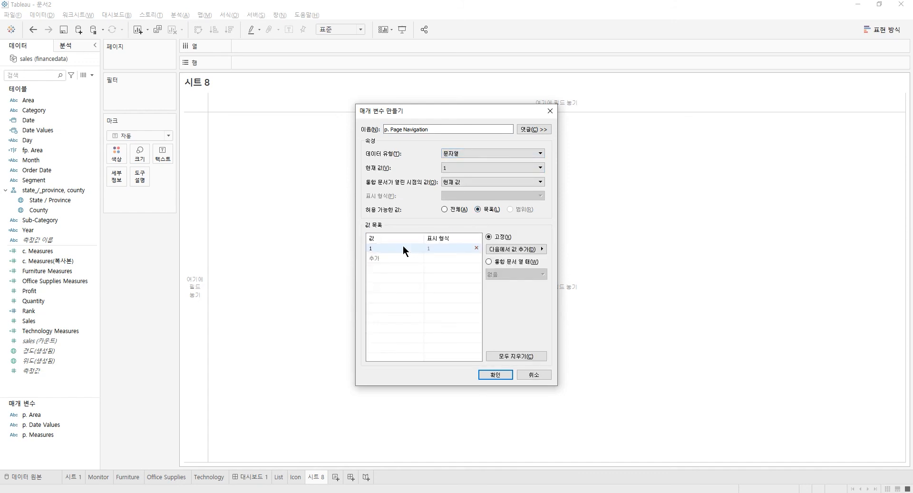
left_click(386, 258)
type("2")
key("Return")
type("3")
key("Return")
type("4")
key("Return")
type("5")
key("Return")
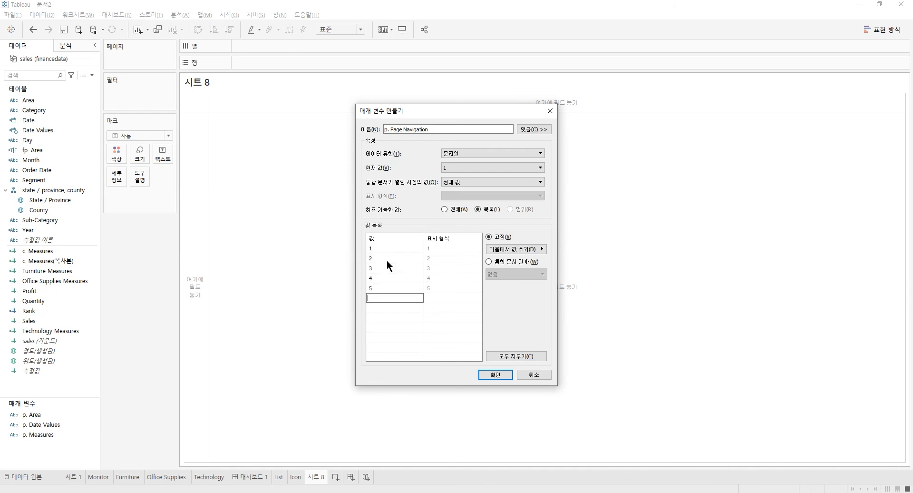
left_click(503, 377)
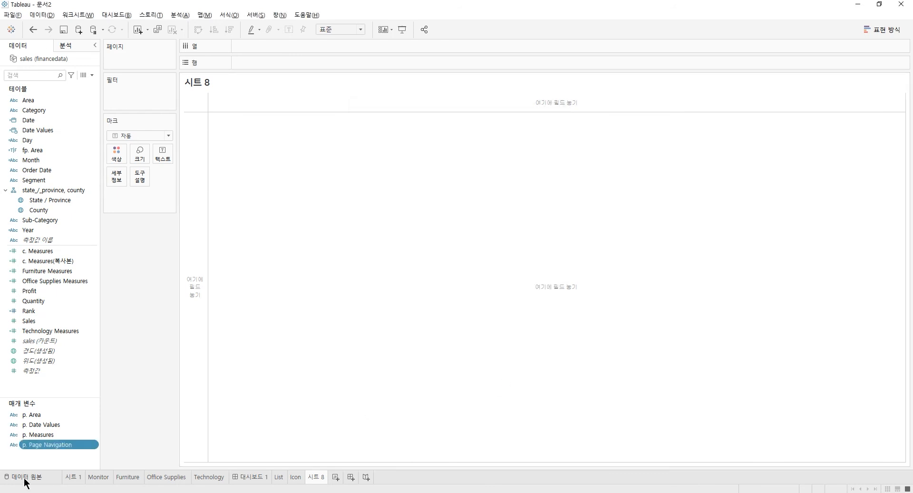
right_click(50, 445)
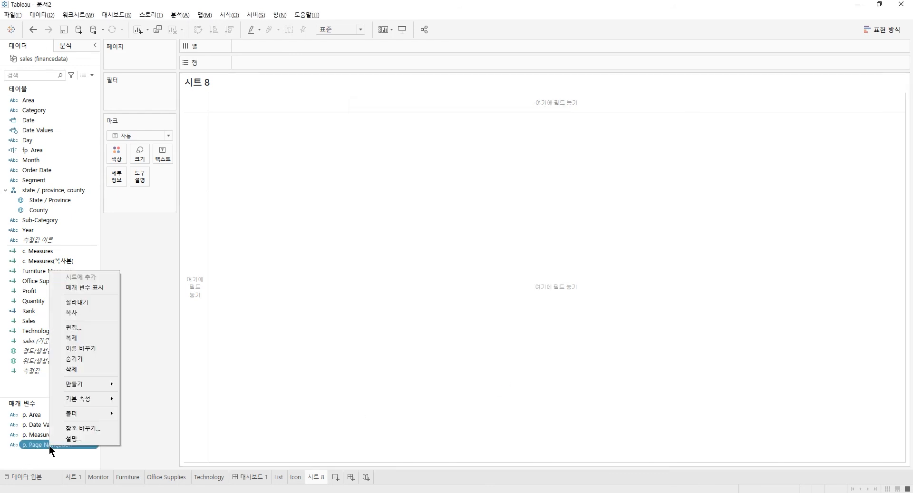
left_click(92, 287)
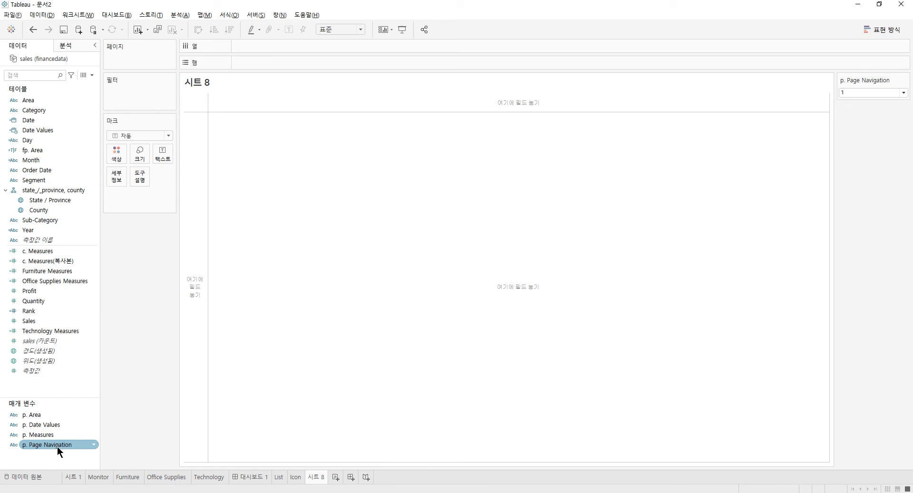
- Create a calculated field named c. Page Number whose formula starts with IF [Area]='도심권' THEN '1'
left_click(92, 75)
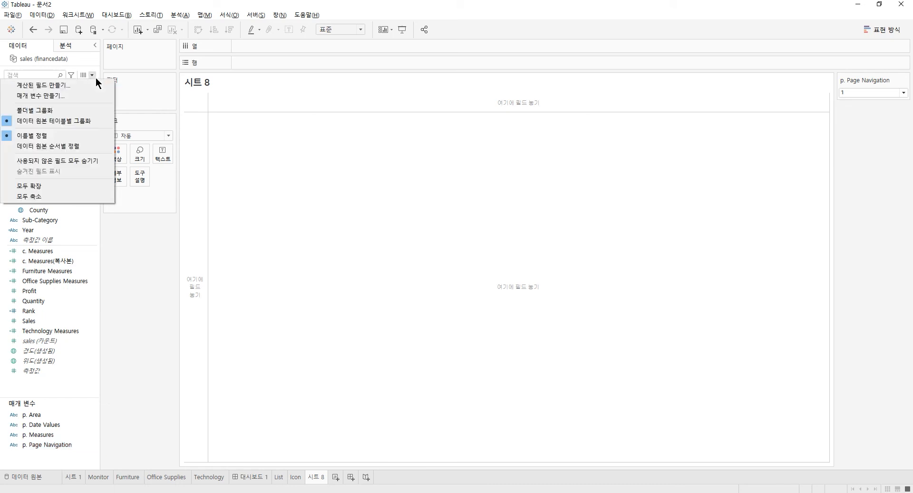
left_click(69, 87)
key("BackSpace")
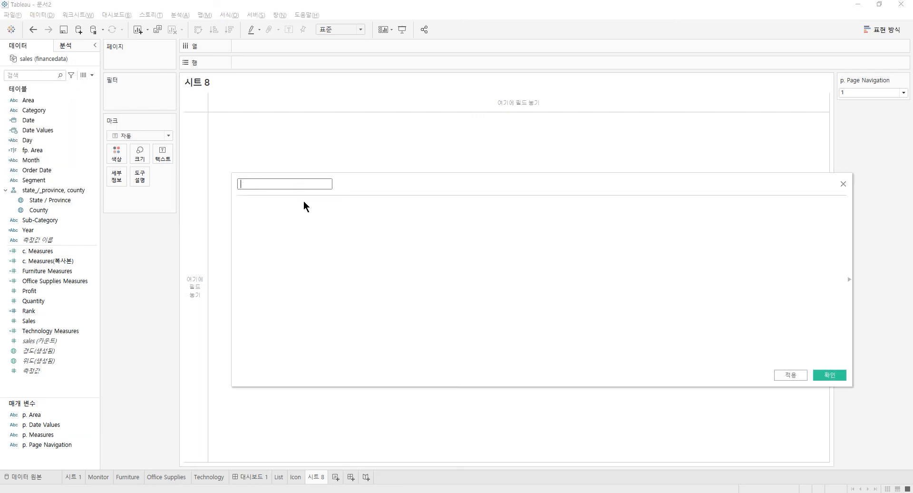
type("c. Page Number")
left_click(303, 250)
type("if")
key("BackSpace")
key("BackSpace")
type("IF ARE")
key("Return")
type("='도심권")
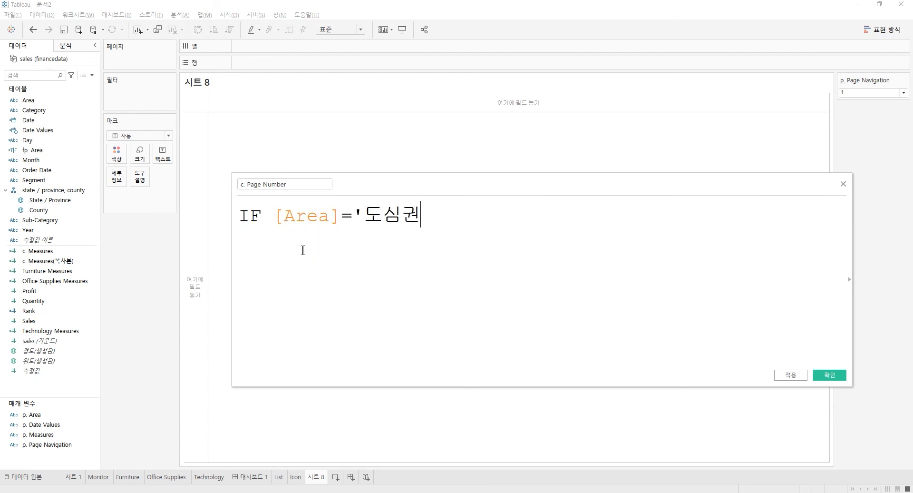
type("' THEN '1'")
key("Return")
- Add ELSEIF branches to the page number formula that return '2' for [Area]='동남권' and '3' for [Area]='동북권'
type("E")
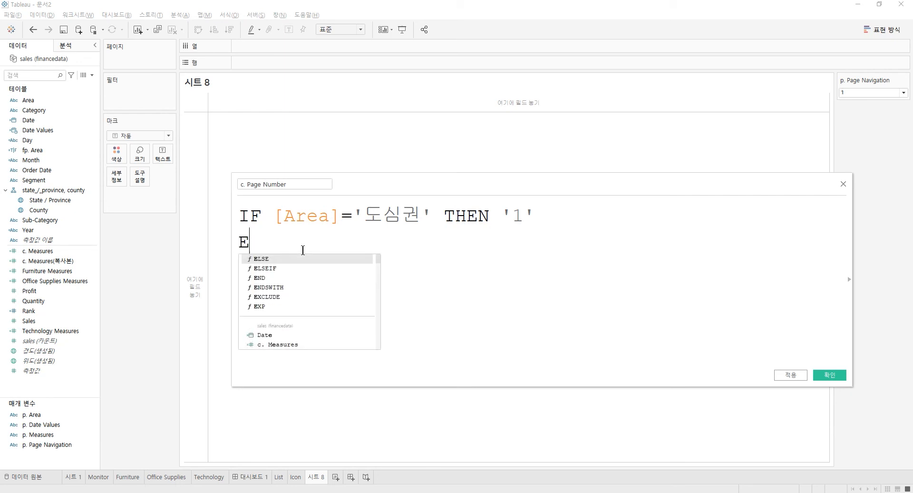
type("LSEIF ARE")
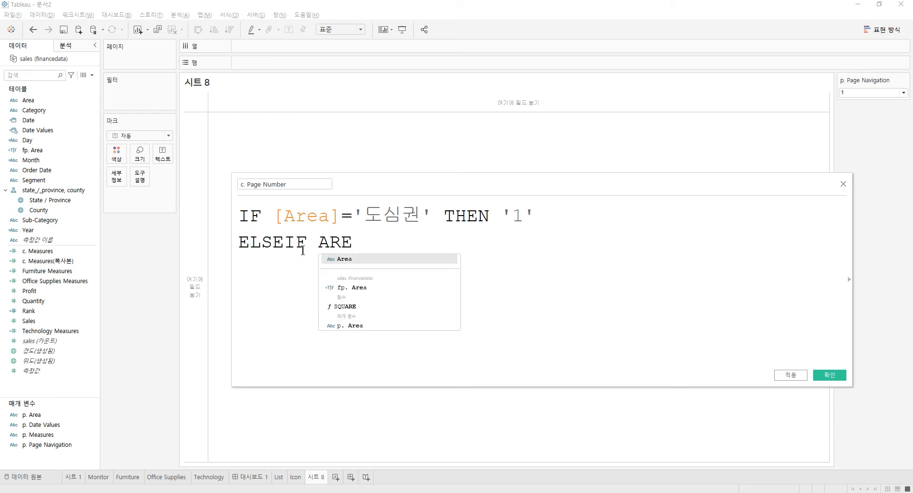
key("Return")
type("='동ㅂ")
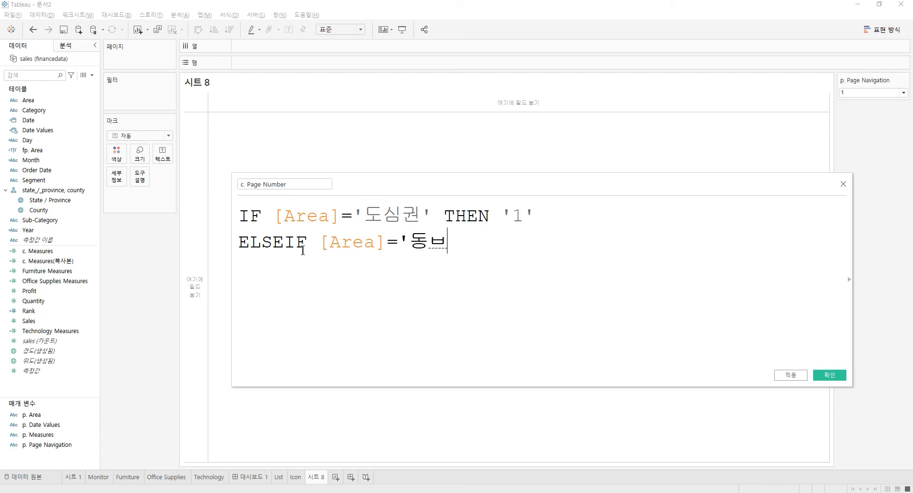
key("BackSpace")
type("남권' TH")
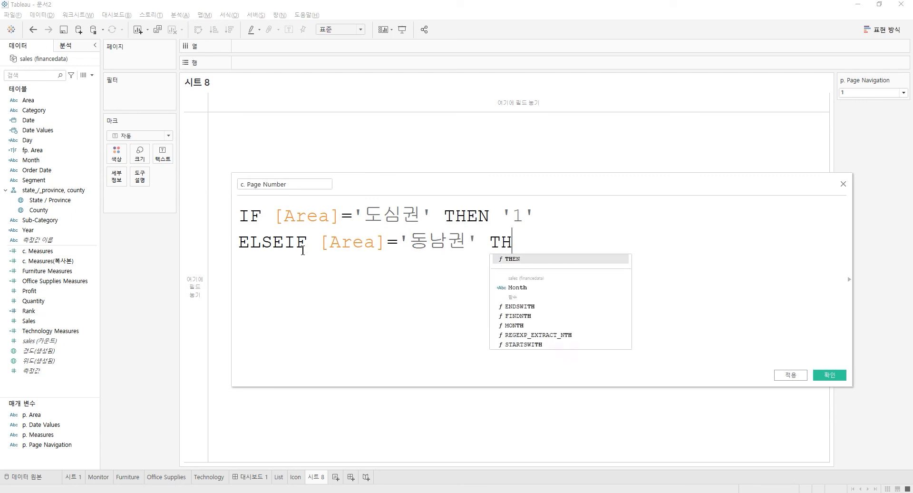
type("EN '2'")
key("Return")
type("ELSEI")
type("F [Area]='")
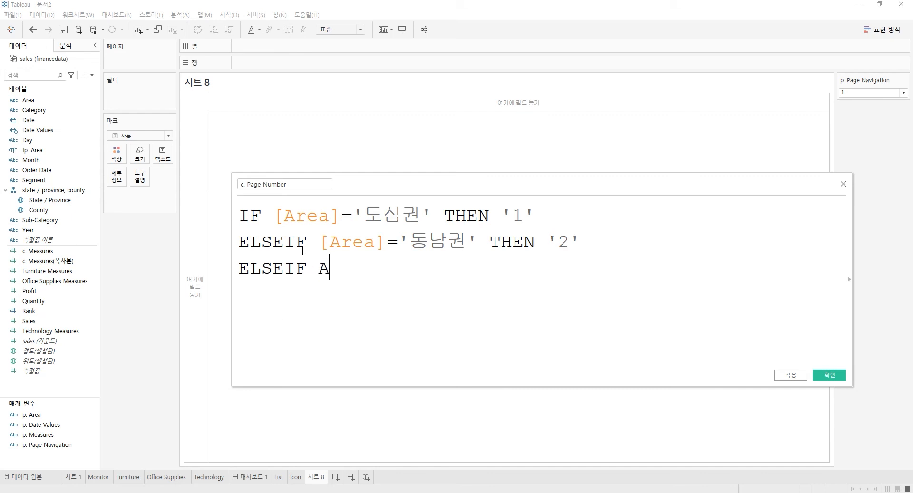
type("동")
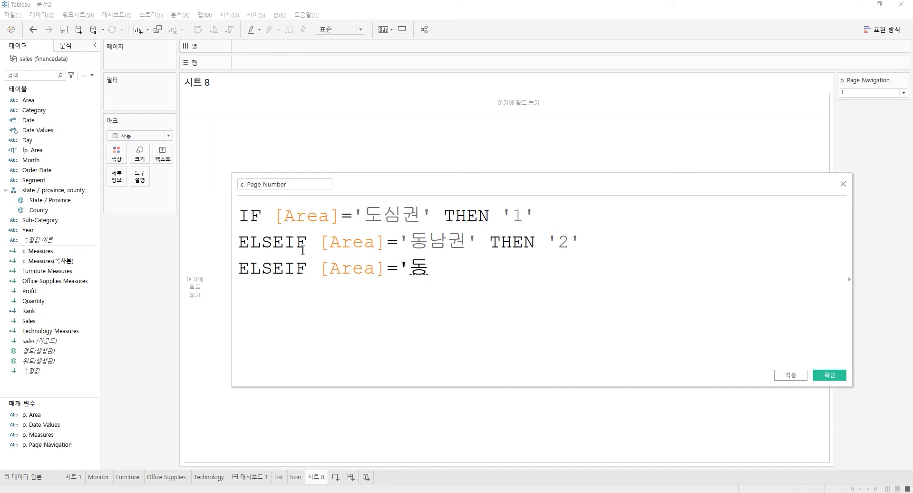
type("북권' THEN 3")
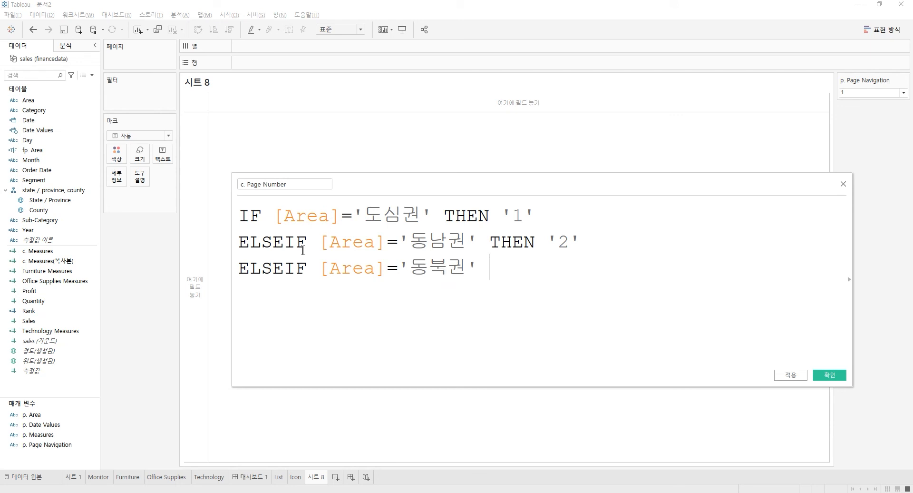
key("BackSpace")
type("'3'")
key("Return")
- Finish the page number formula with '4' for [Area]='서남권', ELSE '5' and END, and save the calculated field
type("ELSEIF AR")
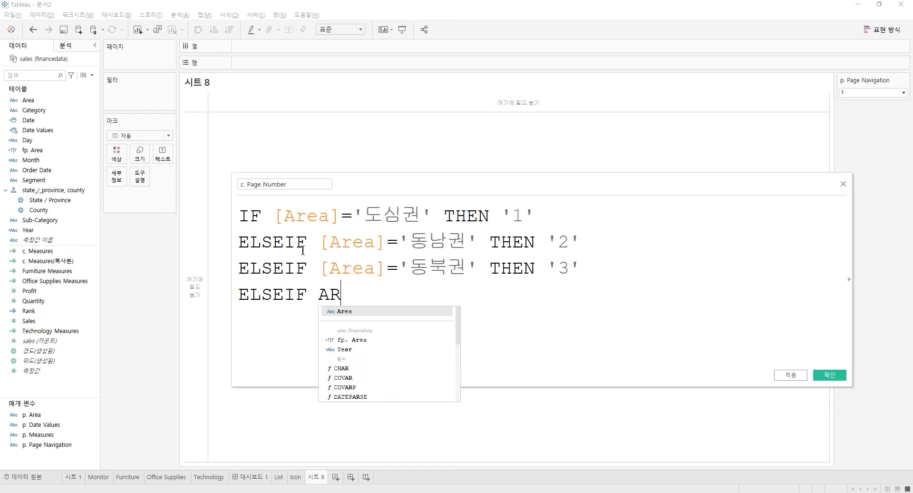
key("Return")
type("=")
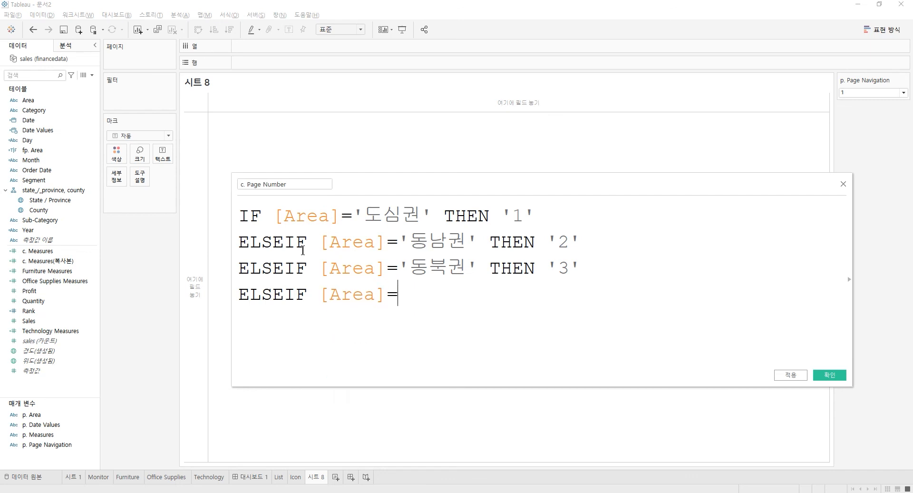
type("'선남권' THEN '4'")
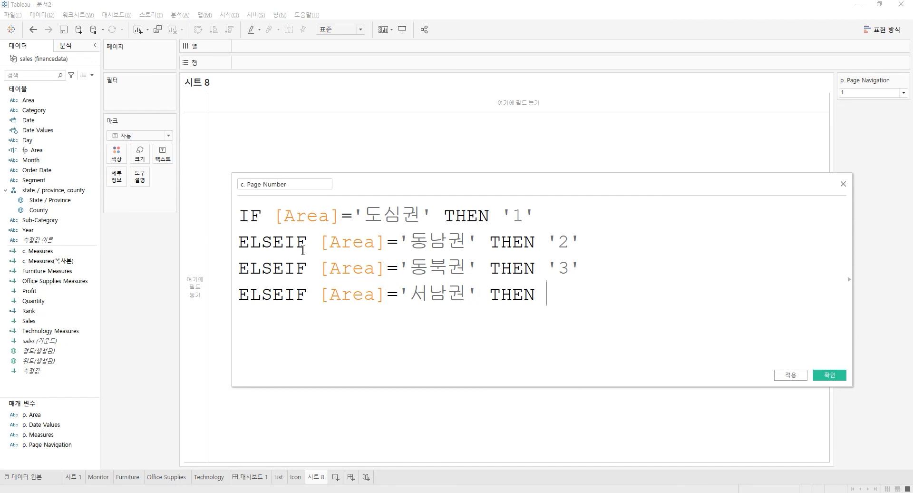
key("Return")
type("딘")
key("BackSpace")
key("BackSpace")
key("Hangul")
type("ELSE")
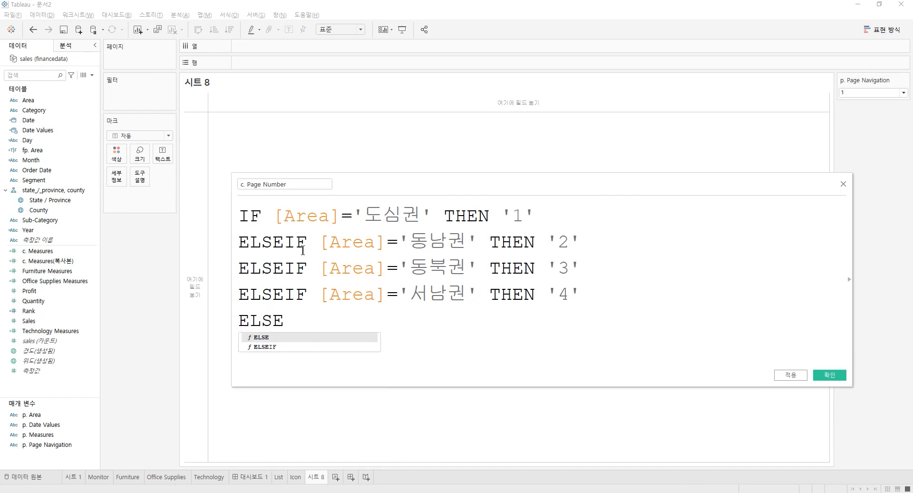
type(" '5'")
key("Return")
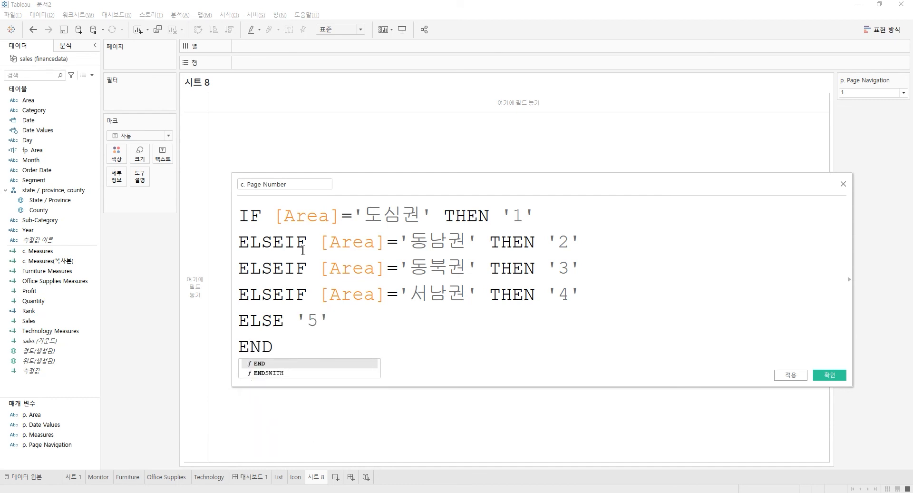
key("Escape")
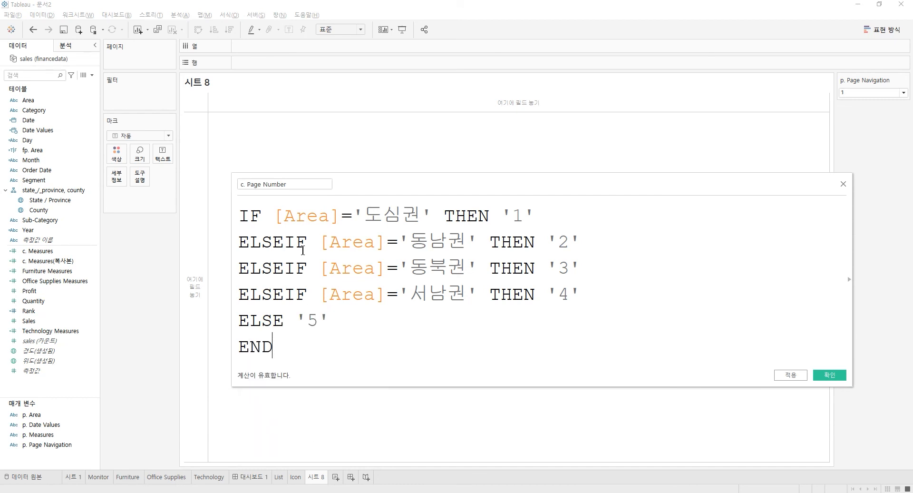
left_click(826, 375)
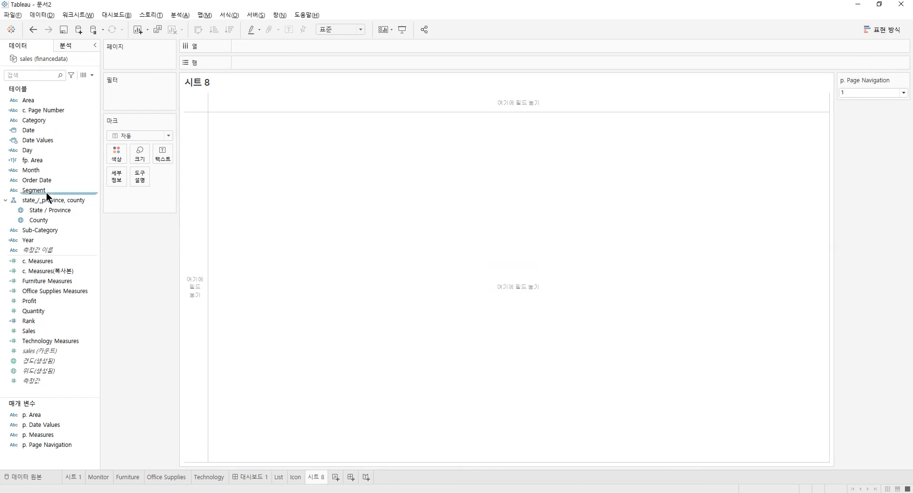
- Lay out c. Page Number across the columns and as text labels, with its column header hidden
left_click_drag(47, 113, 322, 49)
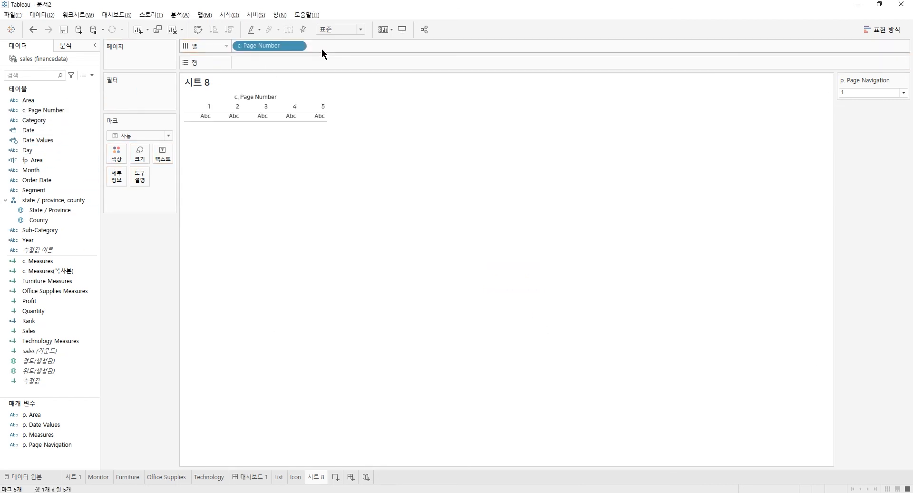
left_click_drag(30, 108, 156, 153)
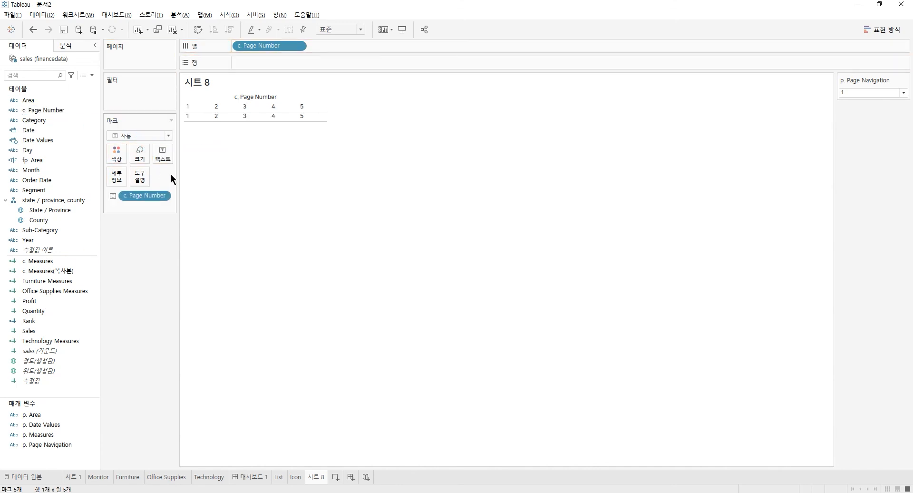
left_click(300, 47)
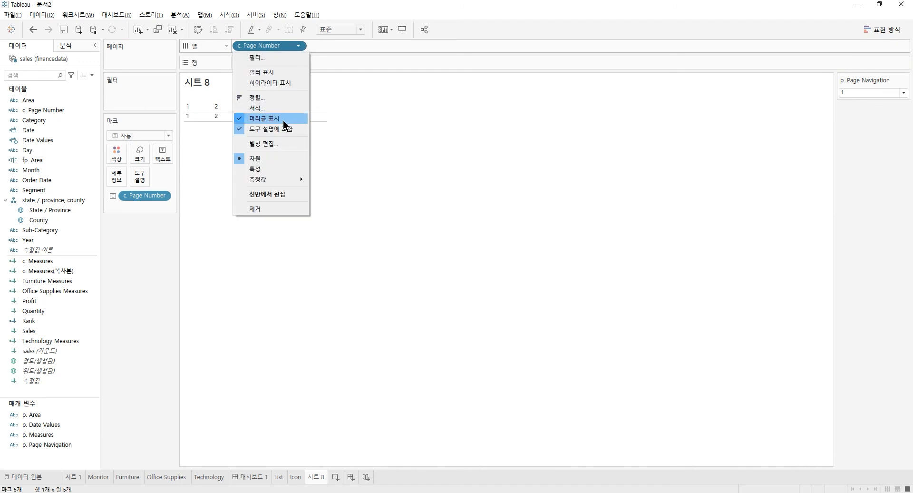
left_click(266, 118)
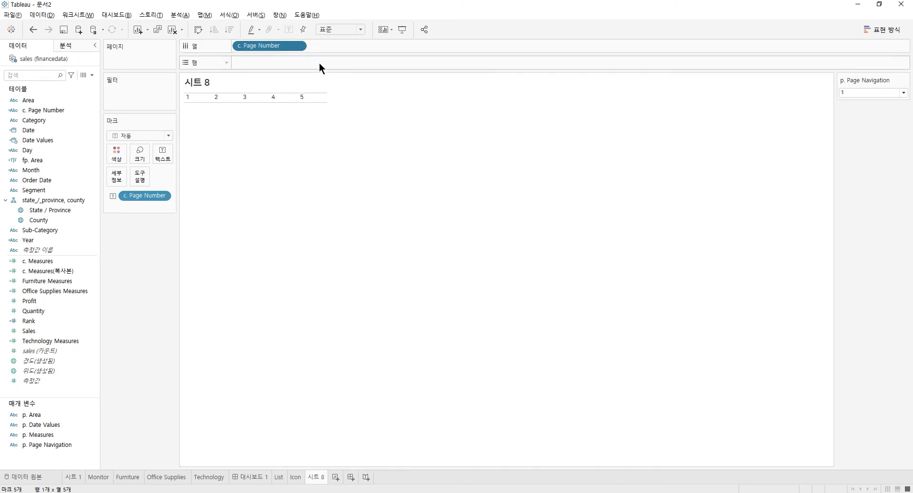
- Fit the worksheet to the entire view (전체 보기) and center the page number labels horizontally
left_click(333, 30)
left_click(341, 64)
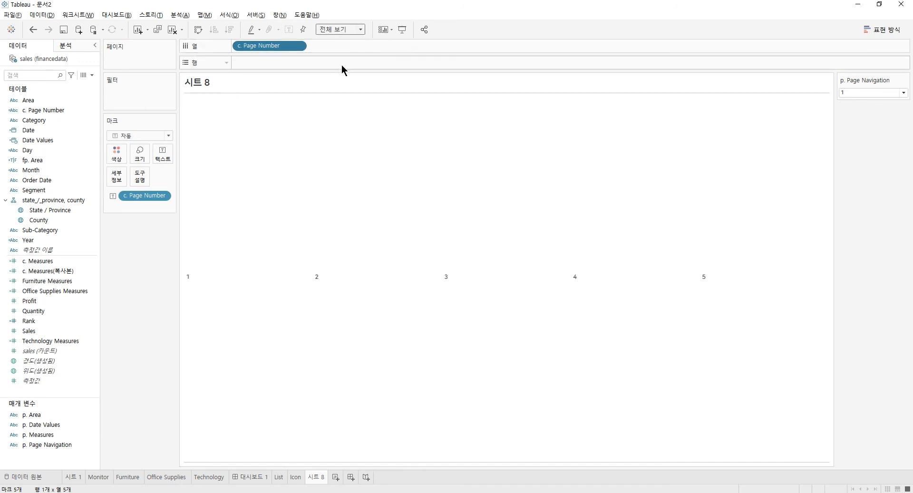
left_click(157, 162)
left_click(212, 188)
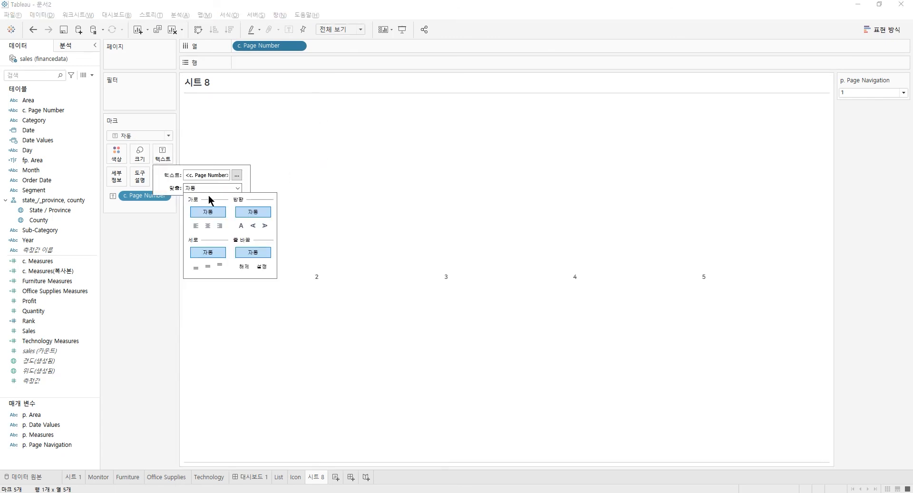
left_click(210, 227)
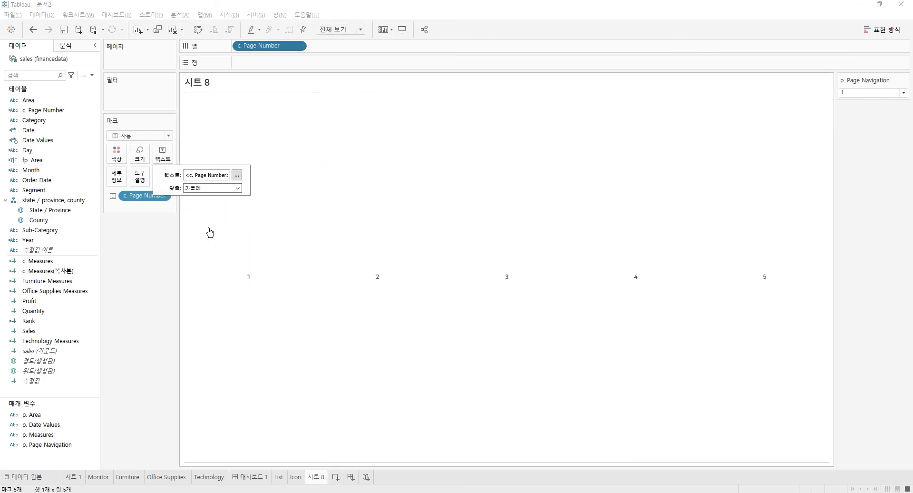
- Increase the font size of the <c. Page Number> label text
left_click(236, 175)
key("ctrl+a")
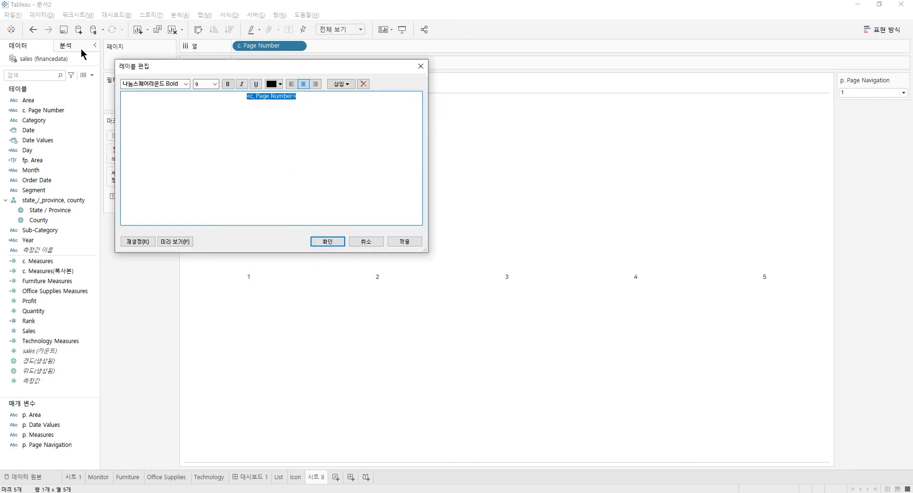
left_click(214, 84)
left_click(209, 136)
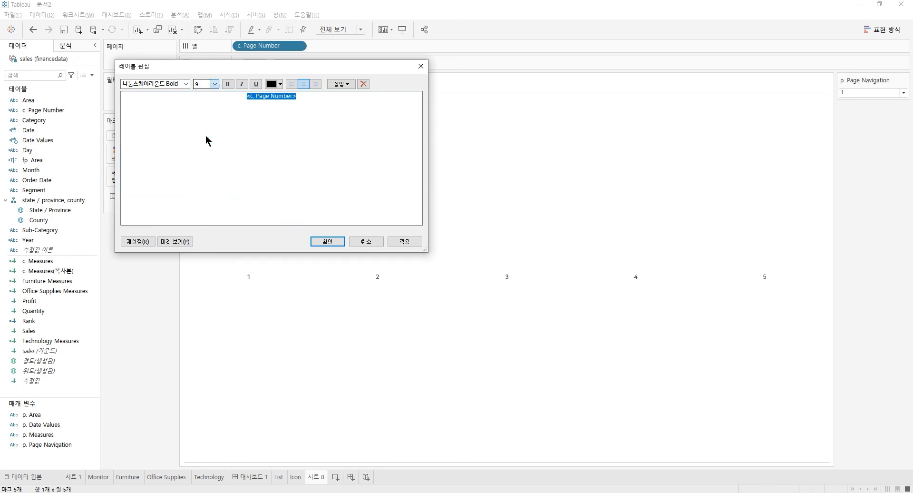
left_click(328, 241)
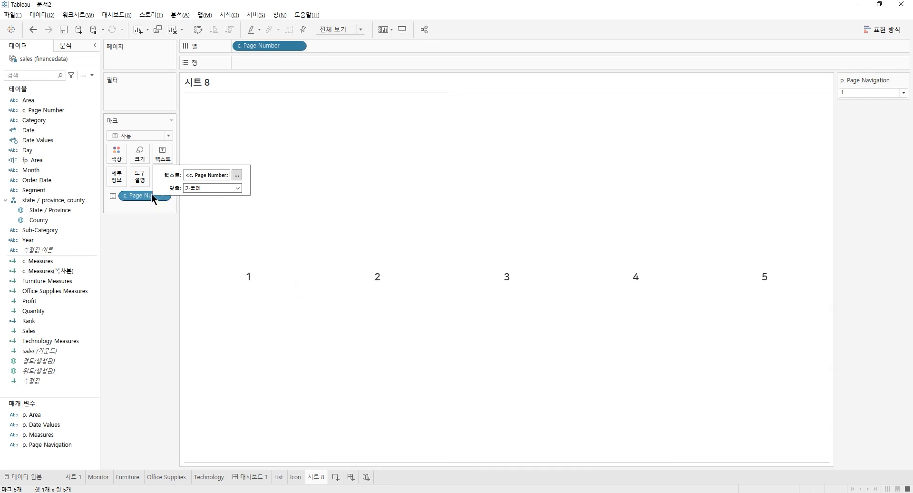
- Turn off tooltip display (도구 설명 표시) for the page number marks
left_click(138, 177)
left_click(174, 213)
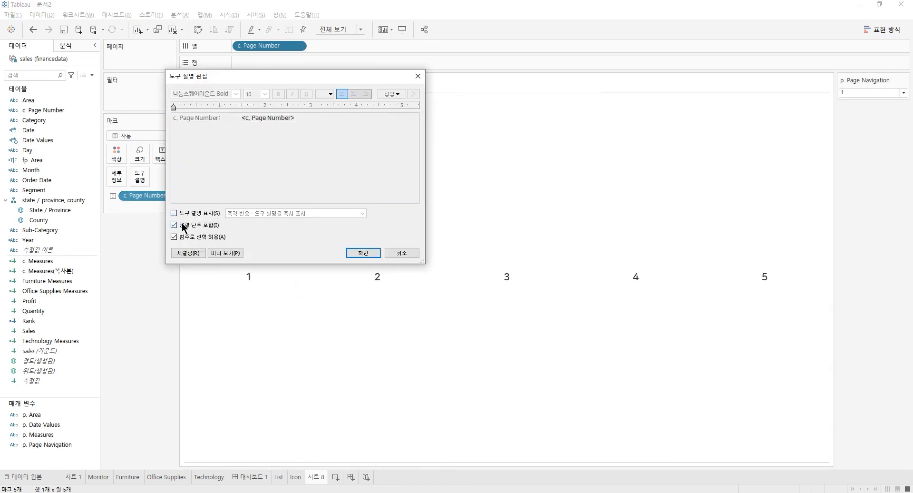
key("Return")
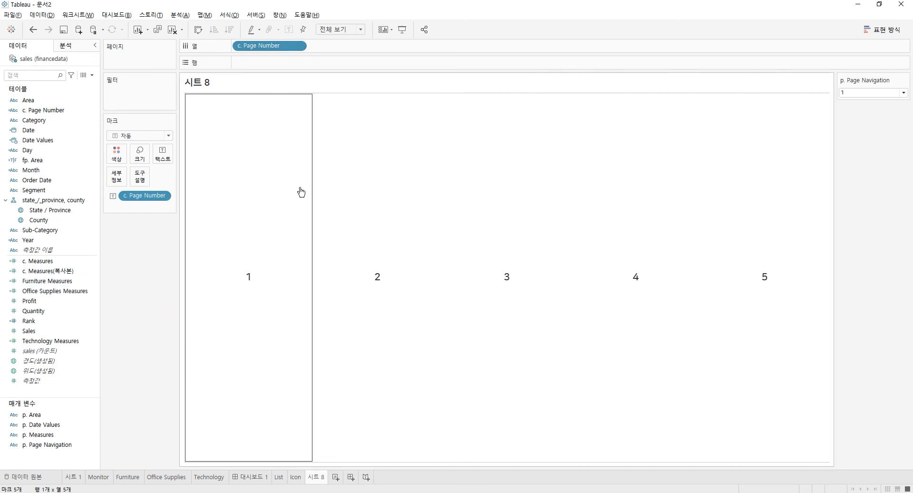
- Format the worksheet borders so the pane's row divider (행 구분선) is set to none (없음)
right_click(293, 129)
left_click(350, 180)
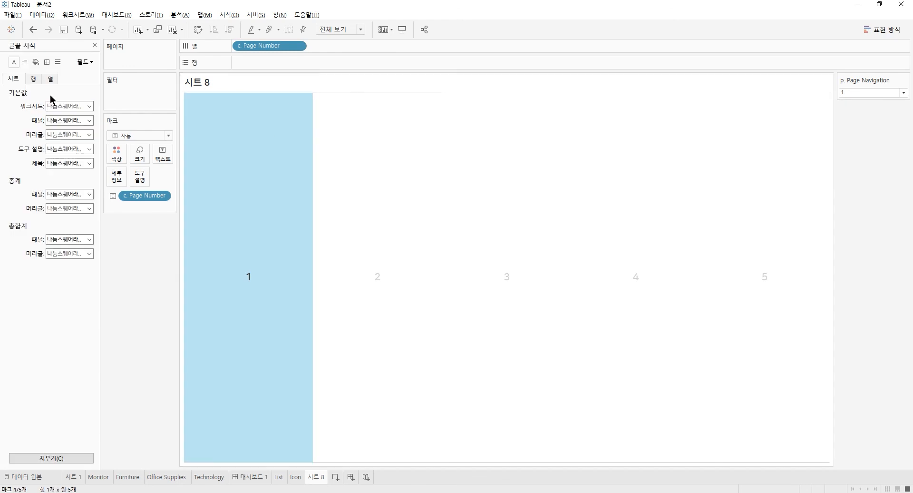
left_click(44, 61)
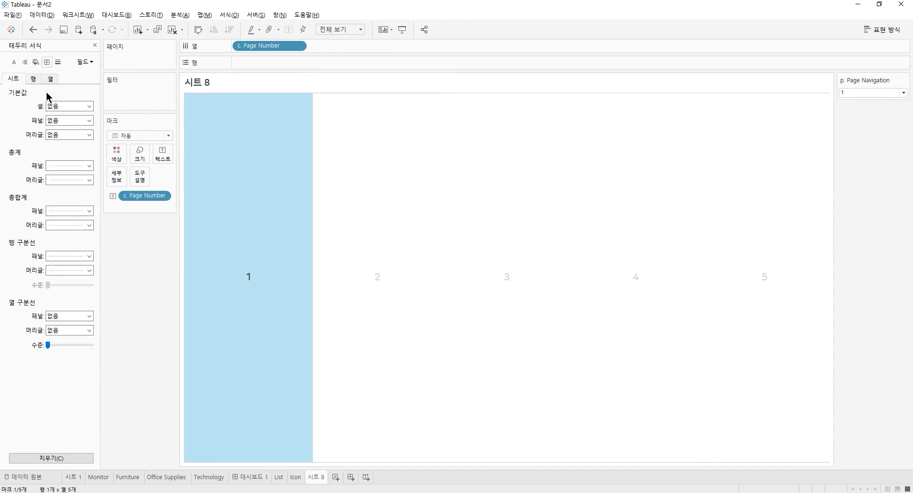
left_click(71, 258)
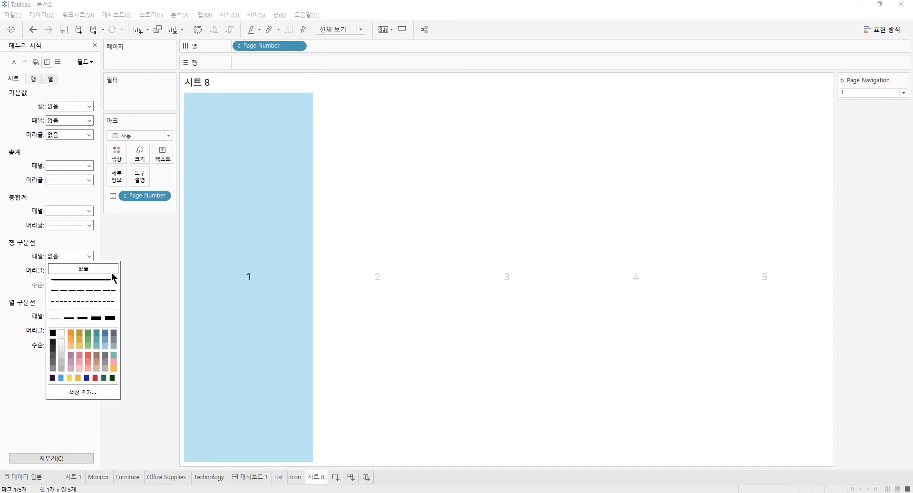
left_click(101, 268)
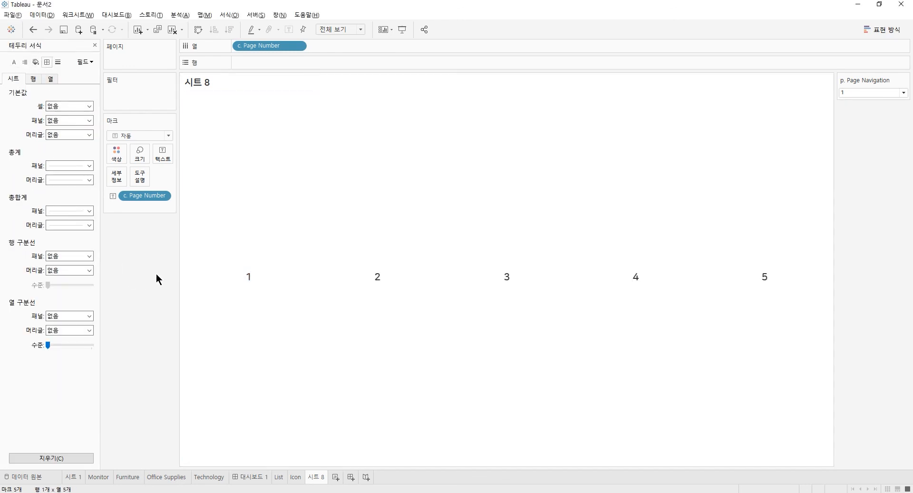
left_click(94, 45)
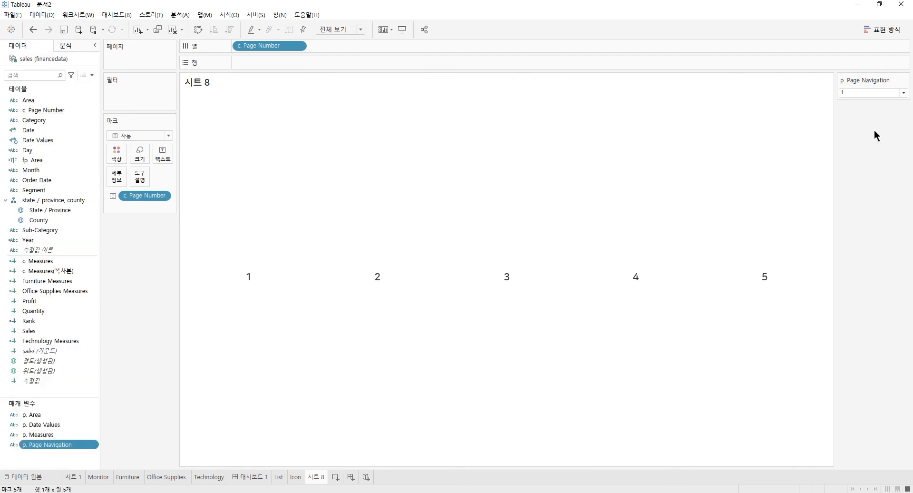
- Set p. Page Navigation to 2 and create the calculated field h. Page Number with the formula [c. Page Number]=[p. Page Navigation]
left_click(872, 93)
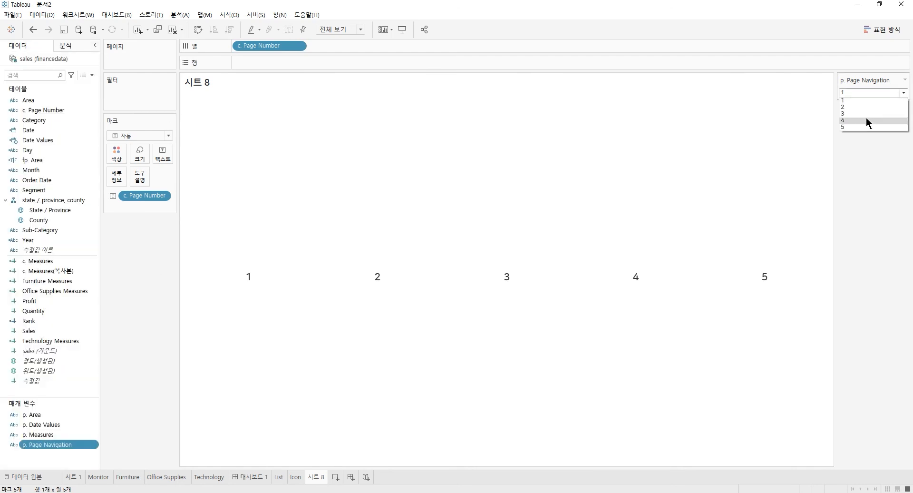
left_click(866, 108)
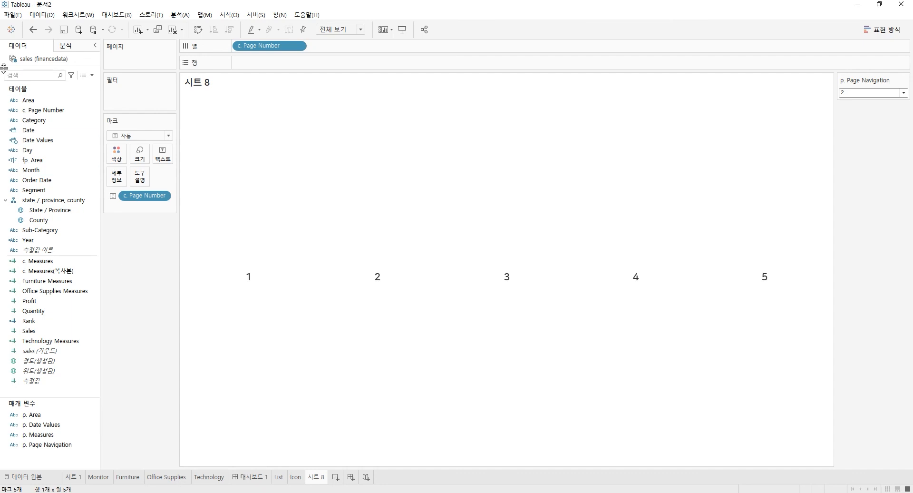
left_click(92, 75)
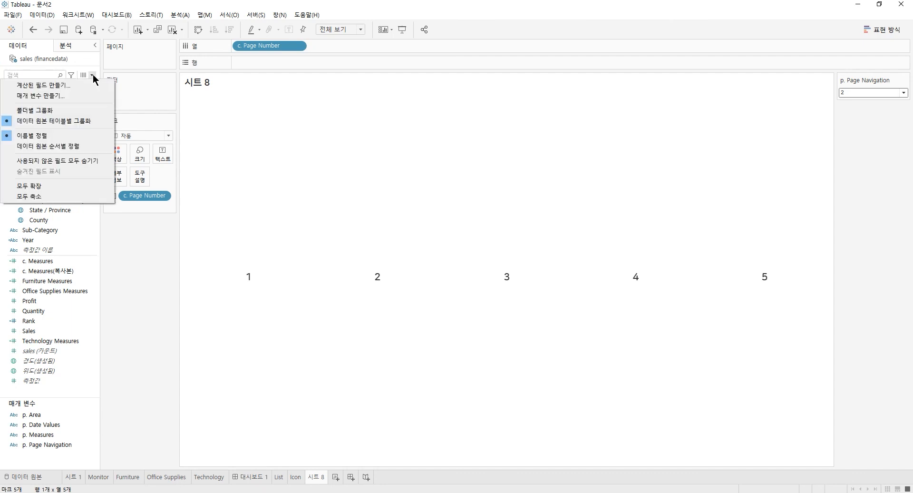
left_click(40, 86)
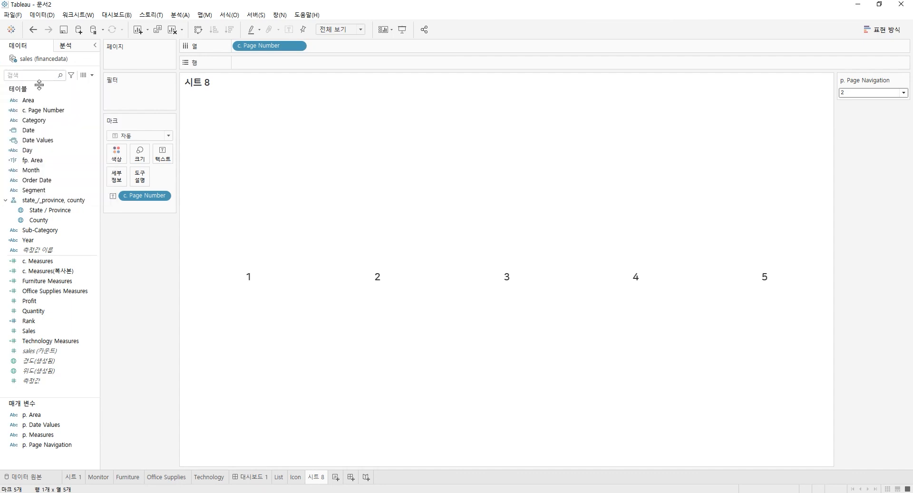
key("BackSpace")
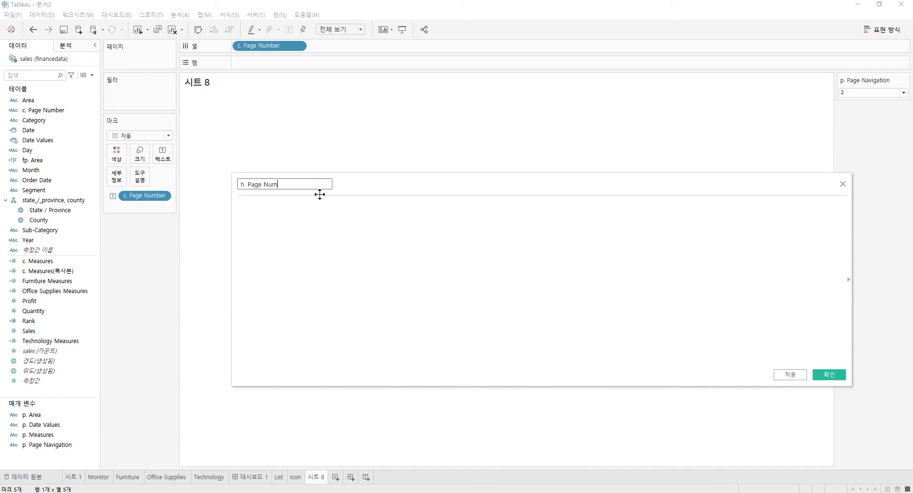
key("Tab")
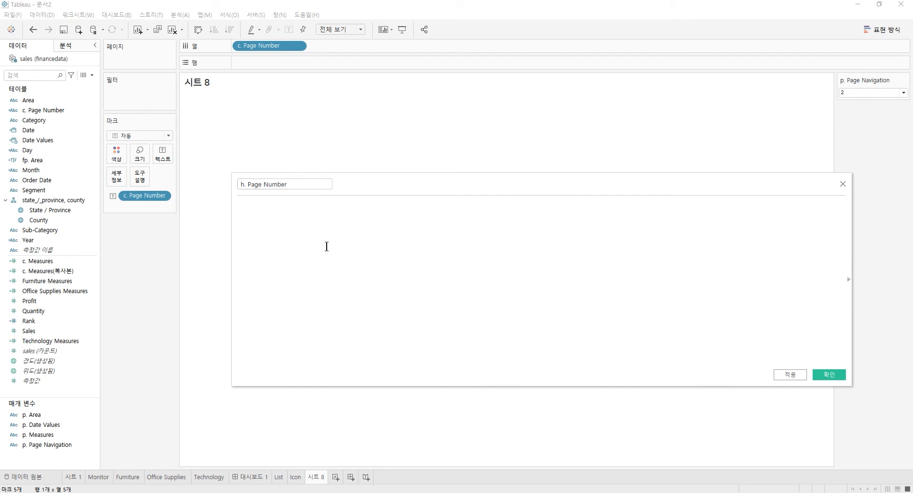
left_click_drag(46, 110, 381, 305)
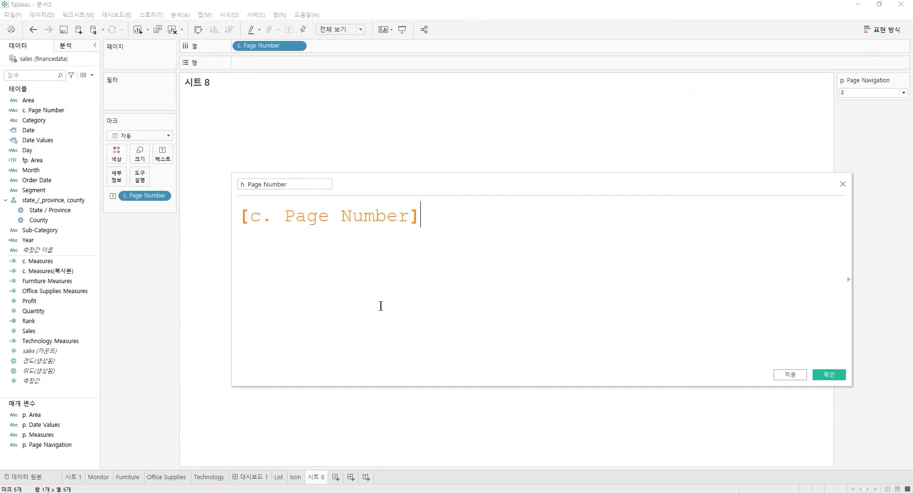
type("=")
left_click_drag(48, 444, 593, 335)
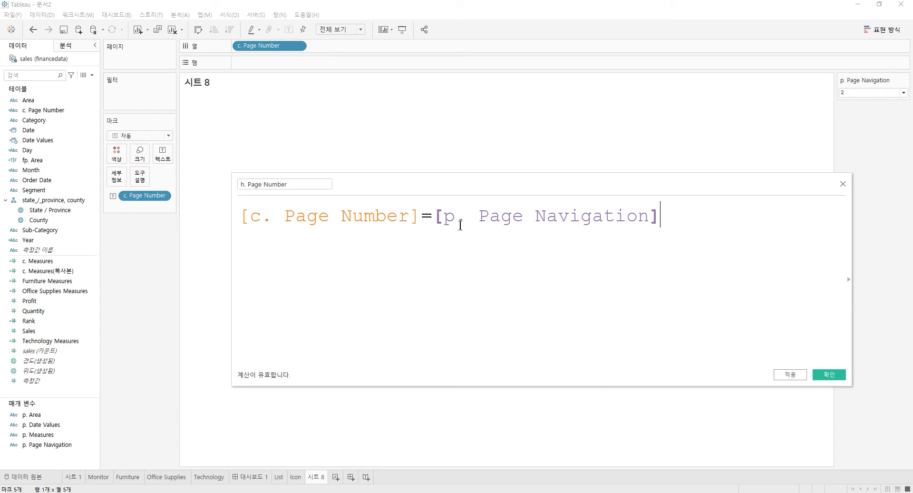
left_click(834, 376)
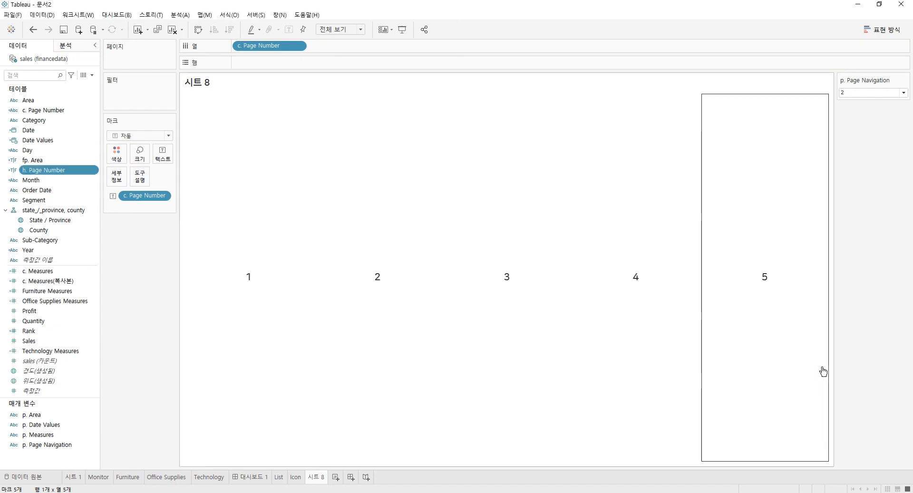
- Color the page number marks by h. Page Number, using black for 거짓 and light blue for 참
left_click_drag(41, 170, 127, 153)
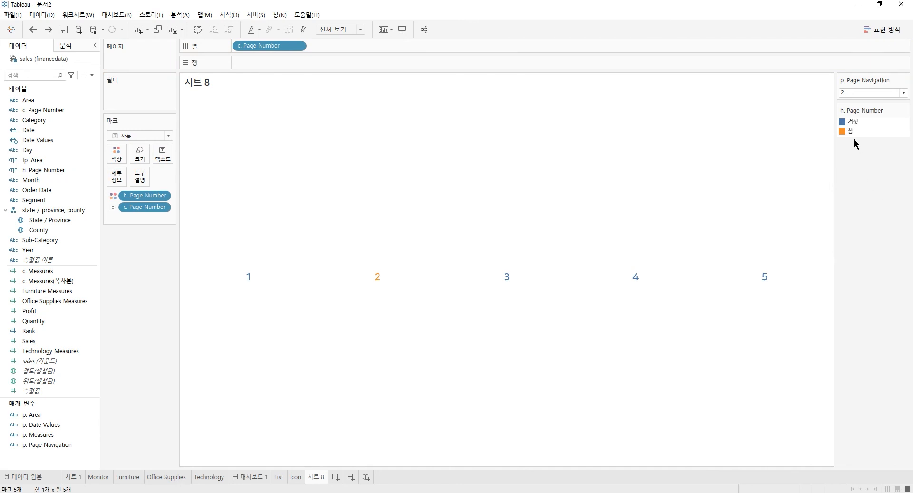
double_click(851, 122)
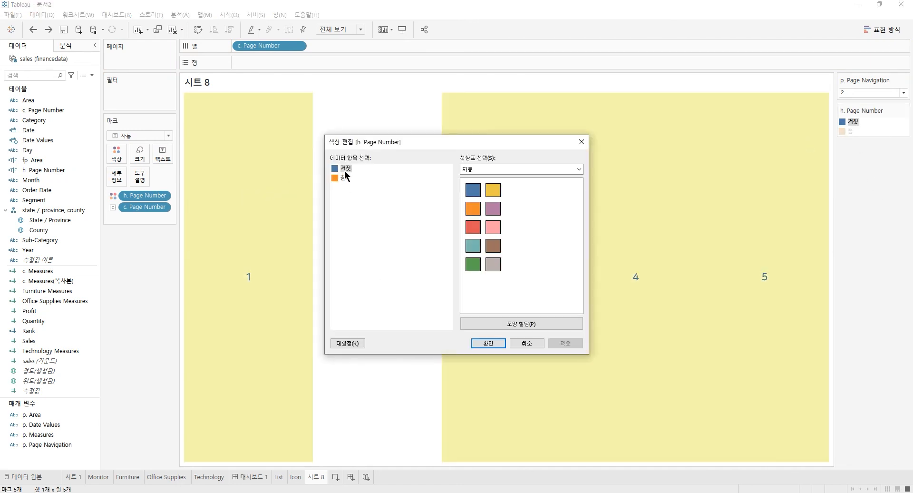
double_click(346, 169)
left_click(414, 232)
left_click(512, 340)
double_click(343, 177)
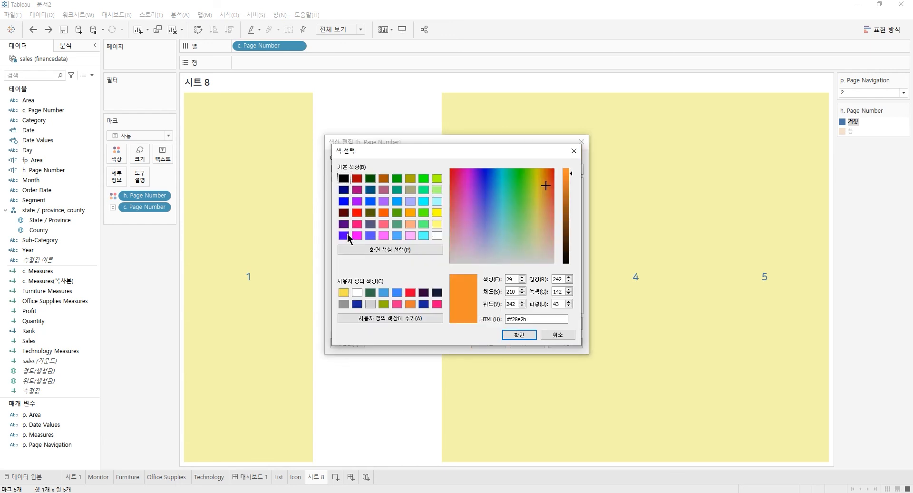
left_click(356, 303)
left_click(396, 292)
left_click(383, 292)
left_click(518, 334)
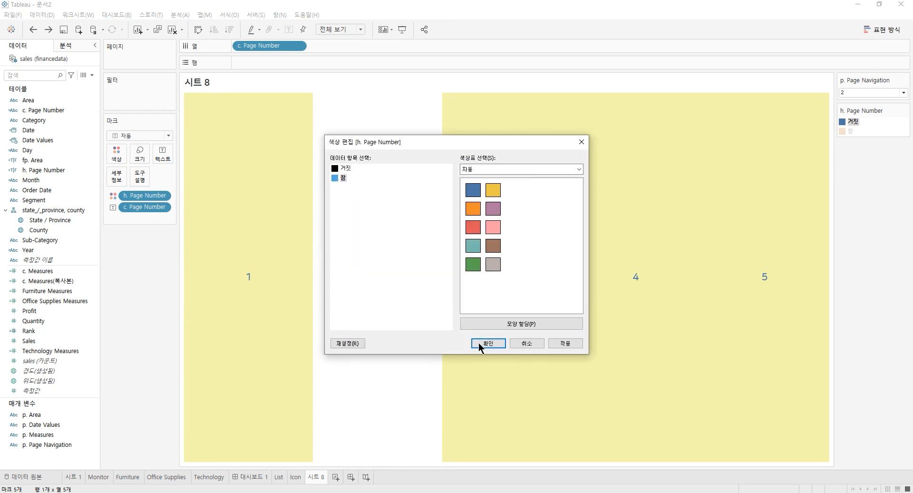
left_click(485, 343)
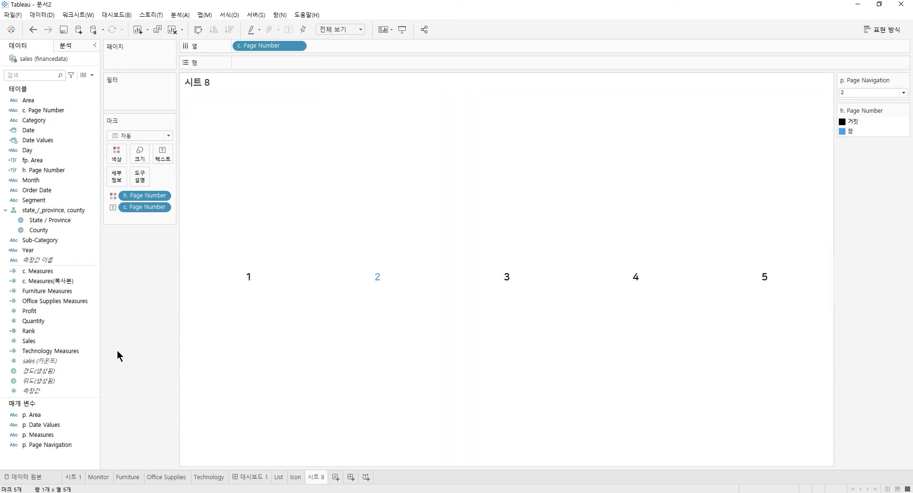
- Rename the 시트 8 worksheet as Page Navigation
double_click(321, 476)
type("Page Navigation")
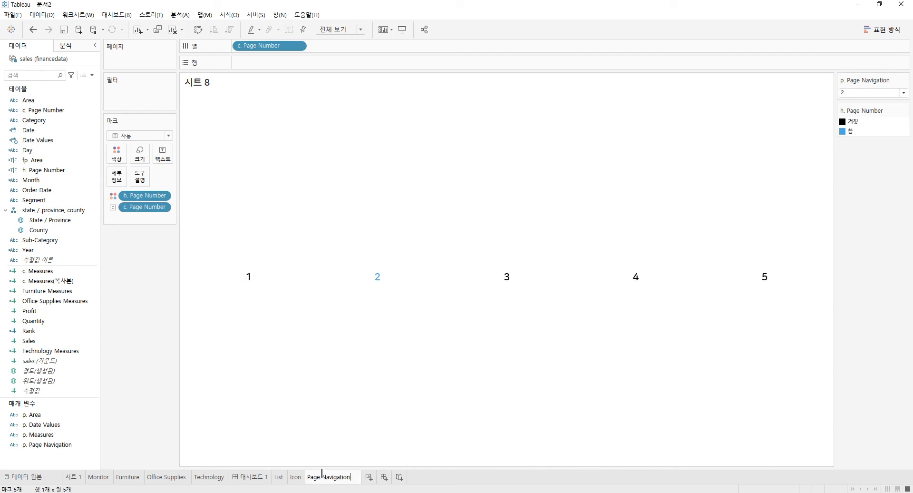
key("Return")
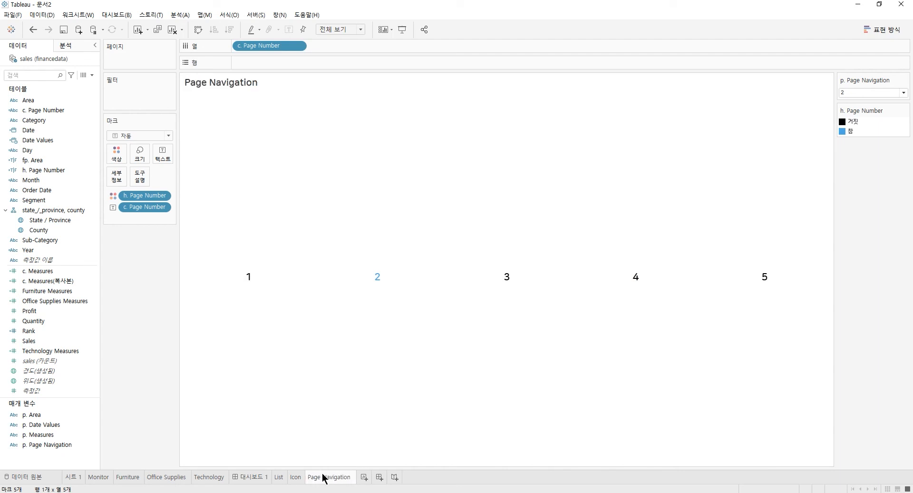
- Create a new dashboard and set its fixed width to 800 px
left_click(379, 477)
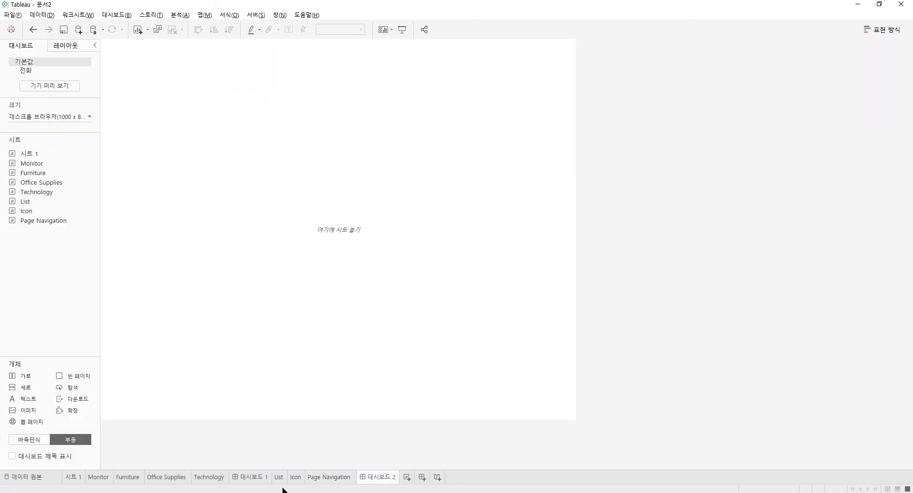
left_click(51, 119)
left_click_drag(30, 174, 2, 162)
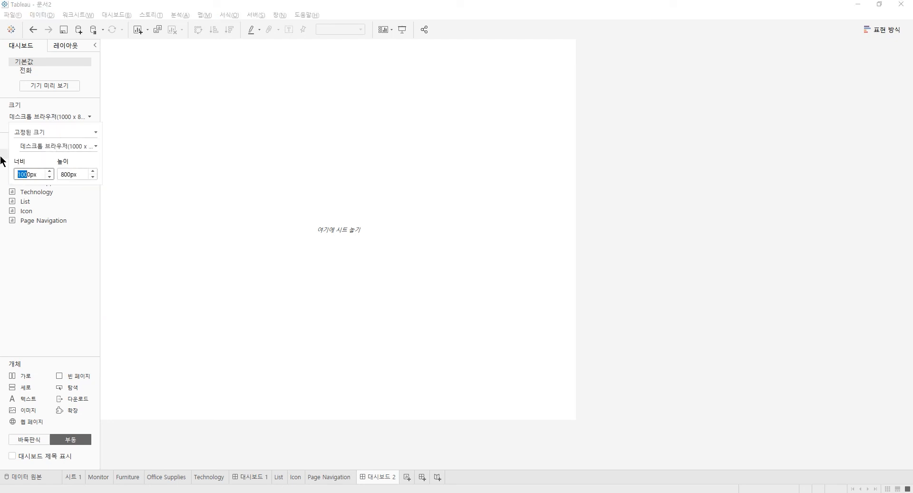
type("80")
key("Return")
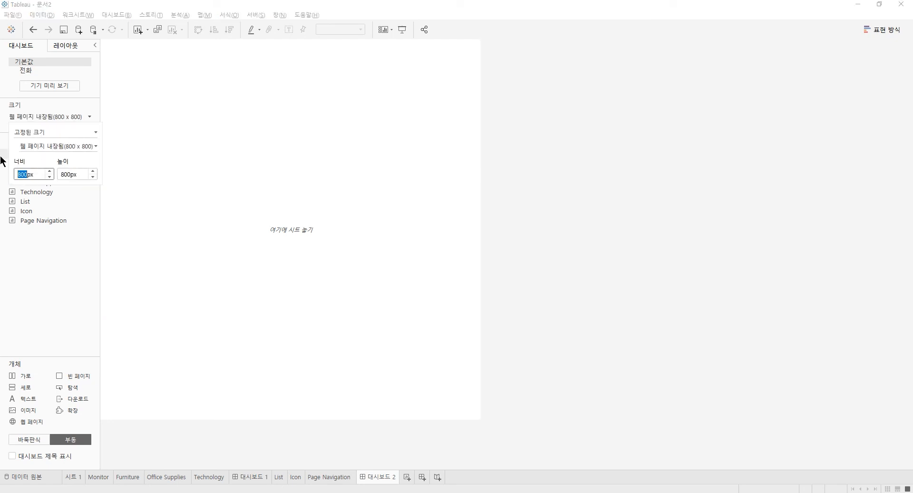
left_click(44, 270)
- Place the List sheet on the dashboard as a floating object and enlarge it to cover most of the canvas
mouse_move(45, 213)
left_click_drag(44, 199, 184, 98)
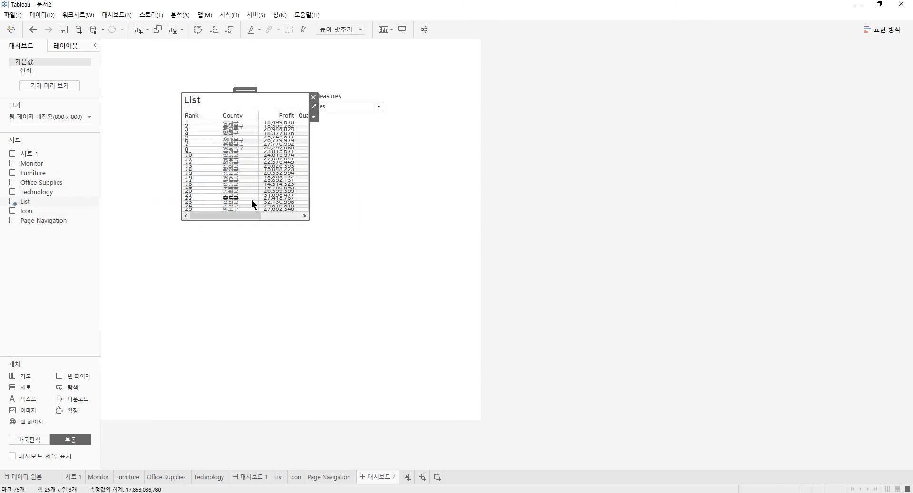
left_click_drag(306, 211, 441, 380)
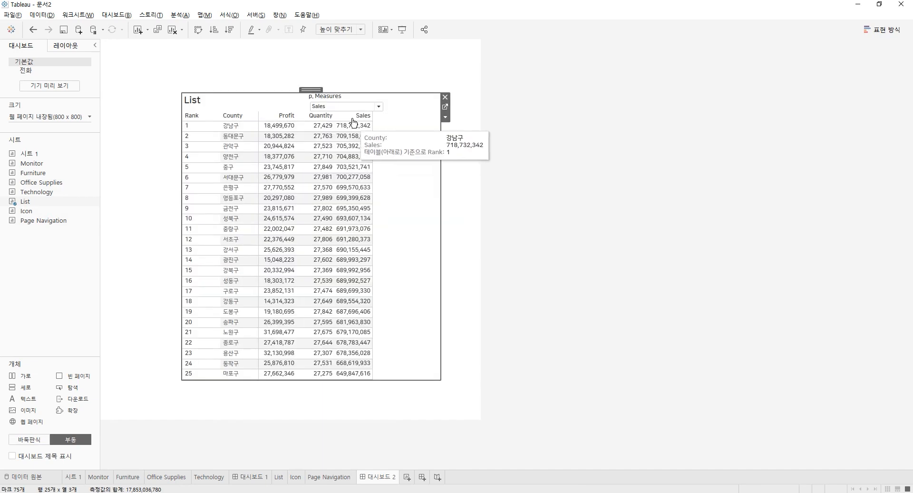
left_click_drag(179, 89, 142, 59)
- Fit the List sheet to the entire view (전체 보기) and move the p. Measures control above the table's Sales column
left_click(352, 98)
left_click_drag(346, 90, 442, 72)
left_click(385, 95)
left_click(342, 30)
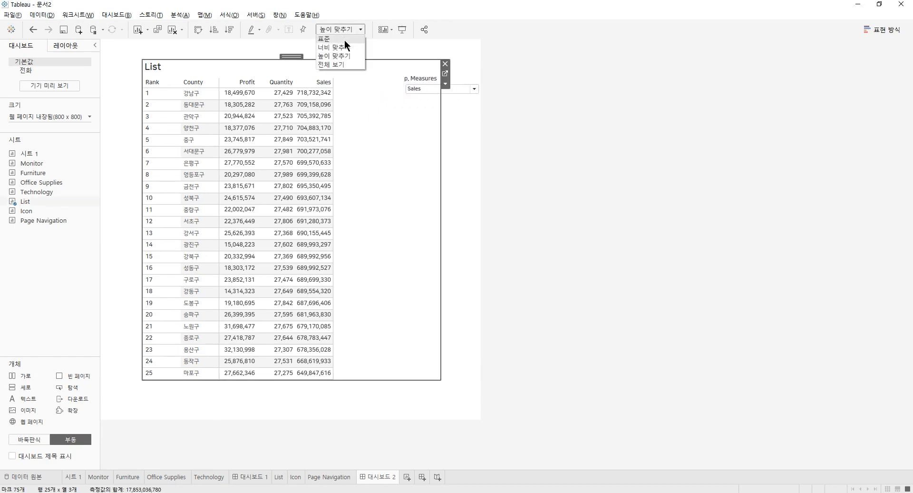
left_click(346, 65)
left_click(460, 88)
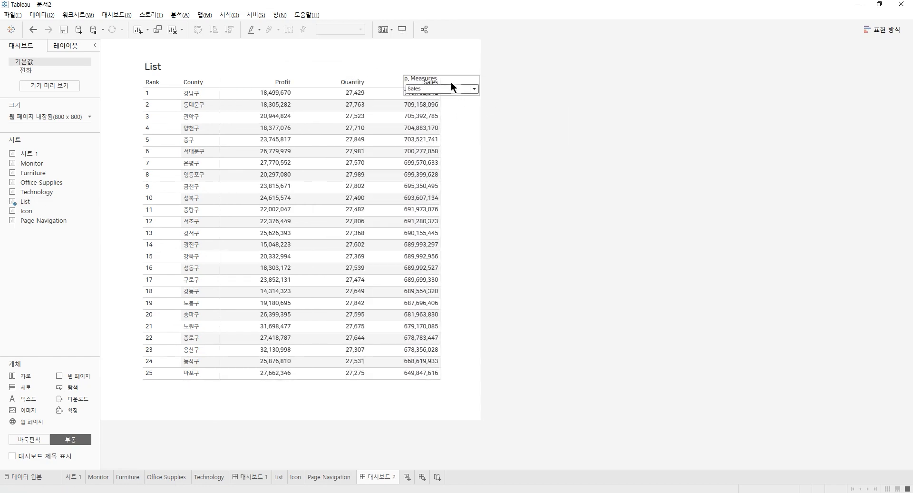
left_click_drag(447, 70, 421, 50)
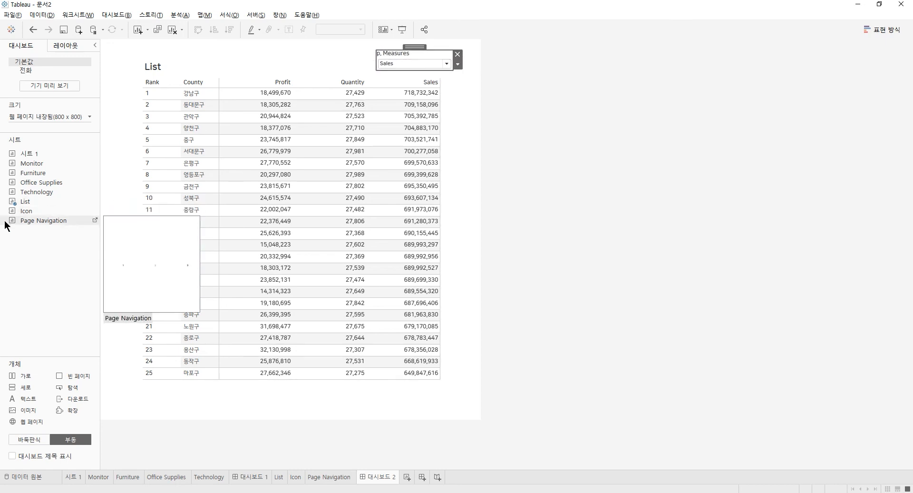
- Add the Icon sheet to the dashboard without its 측정값 이름 legend, and lower the List's upper edge to make room
left_click_drag(27, 211, 303, 51)
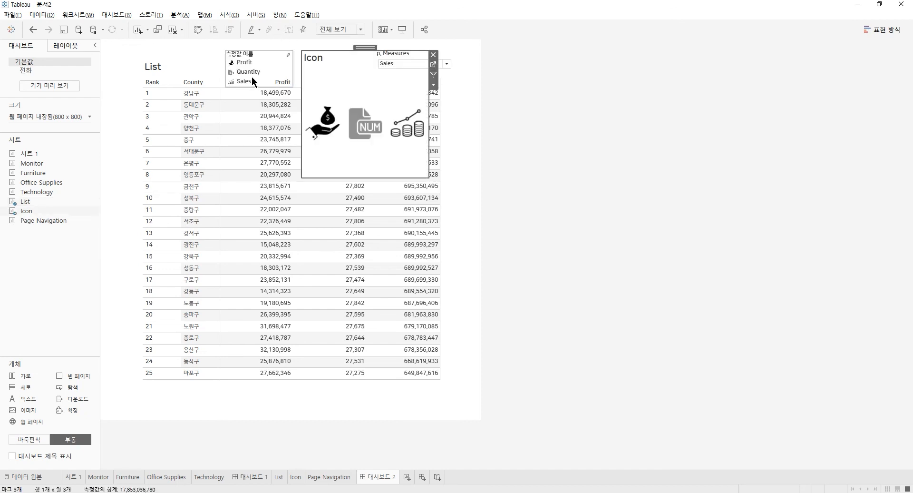
left_click(286, 72)
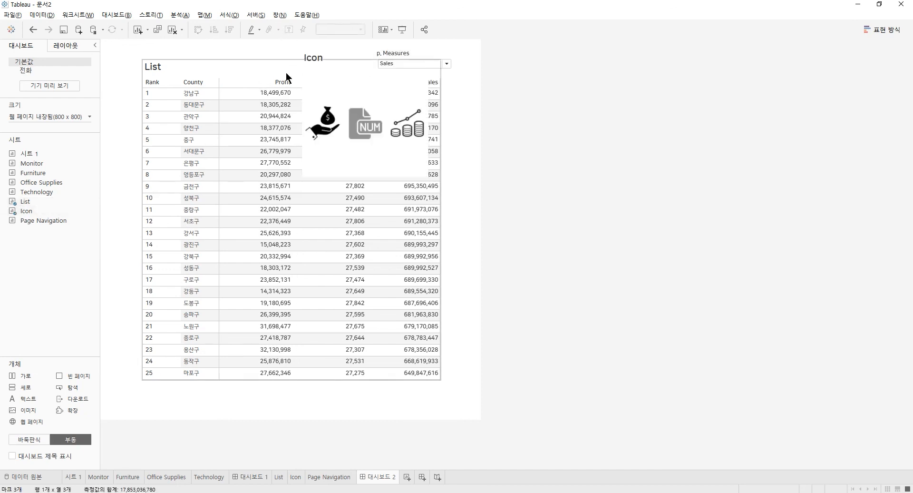
left_click(260, 81)
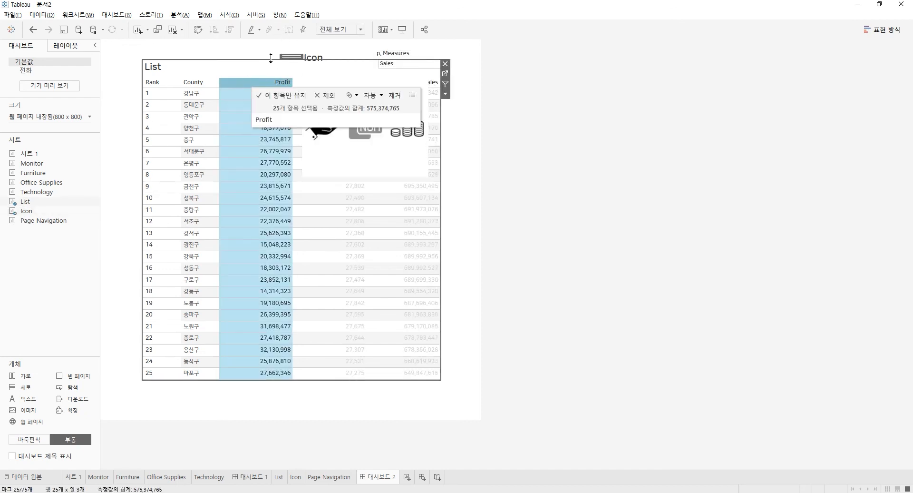
left_click_drag(271, 57, 272, 102)
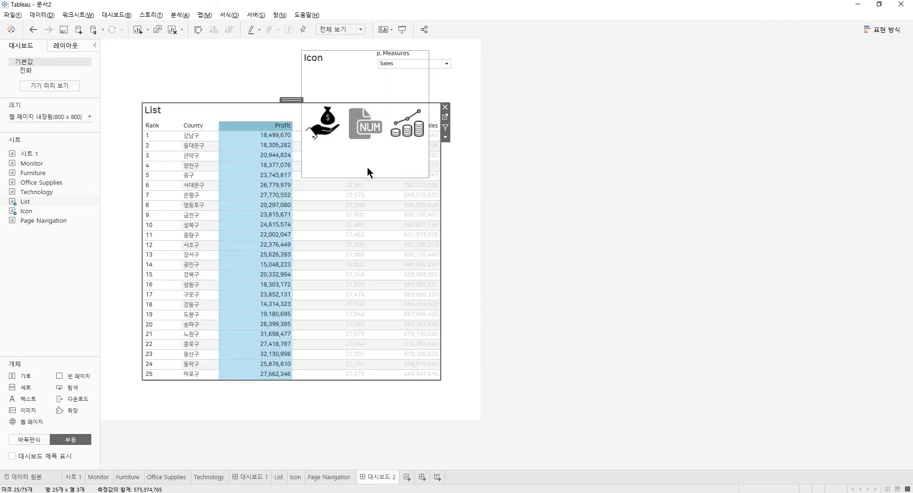
- Hide the Icon sheet's title and reshape it into a wide, short strip above the List table
left_click(315, 58)
right_click(315, 58)
left_click(354, 85)
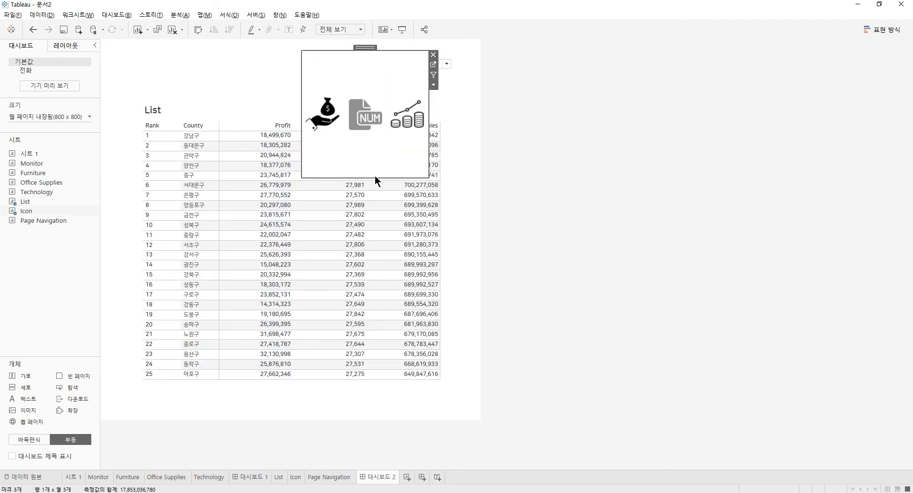
left_click_drag(376, 176, 377, 107)
left_click_drag(302, 94, 251, 94)
left_click_drag(343, 48, 370, 61)
left_click_drag(383, 118, 379, 108)
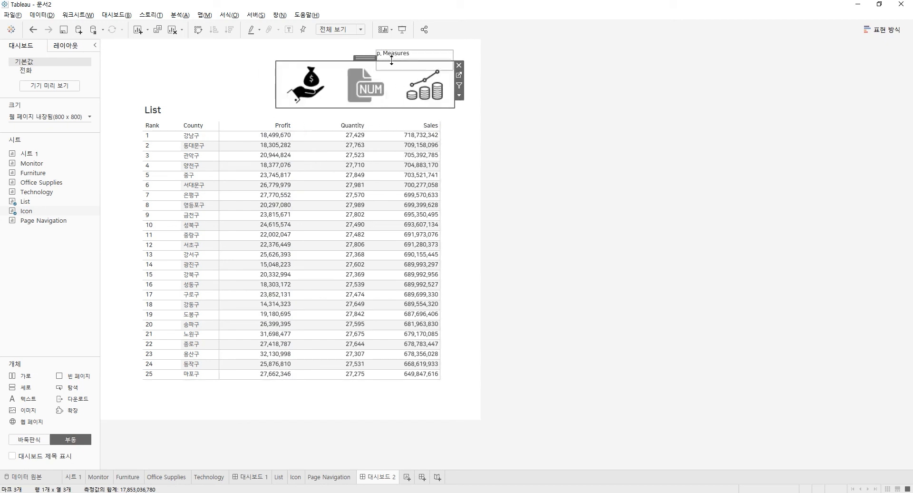
- Widen the List sheet slightly on both sides beneath the icon strip
left_click(434, 124)
left_click_drag(441, 124, 461, 125)
left_click_drag(308, 102, 297, 101)
- Add the Page Navigation sheet to the dashboard, hide its title, and fit it as a short strip centered below the List
left_click_drag(26, 211, 164, 309)
right_click(197, 318)
left_click(240, 352)
left_click_drag(227, 430, 239, 368)
left_click_drag(247, 304, 296, 384)
- Move the p. Page Navigation control clear of the h. Page Number legend and remove that legend from the dashboard
left_click(328, 308)
left_click_drag(327, 308, 371, 334)
left_click(316, 312)
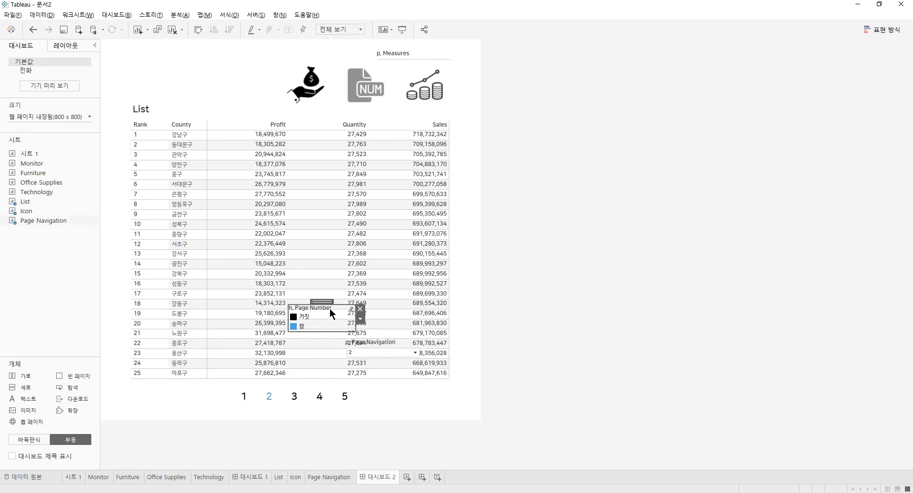
left_click(361, 309)
- Stack the p. Page Navigation and p. Measures controls in the empty area beside the icon strip, above the List
left_click(386, 342)
left_click_drag(381, 339, 206, 58)
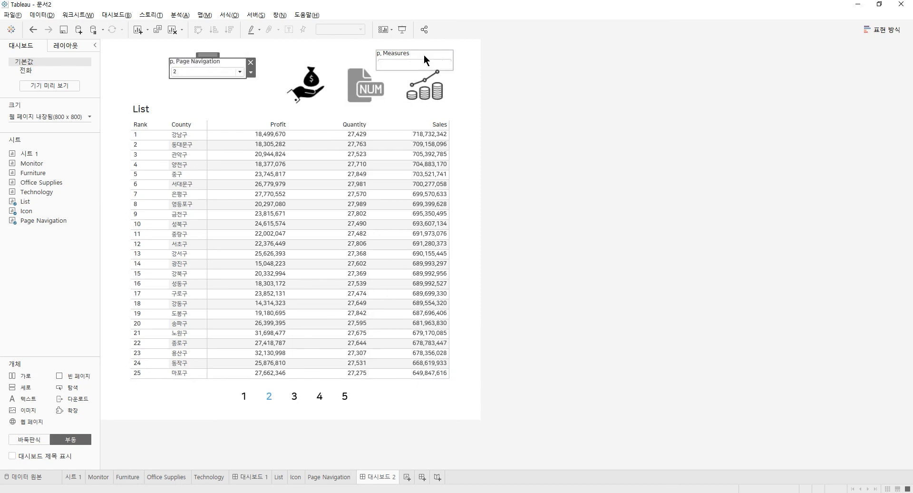
left_click_drag(423, 53, 208, 88)
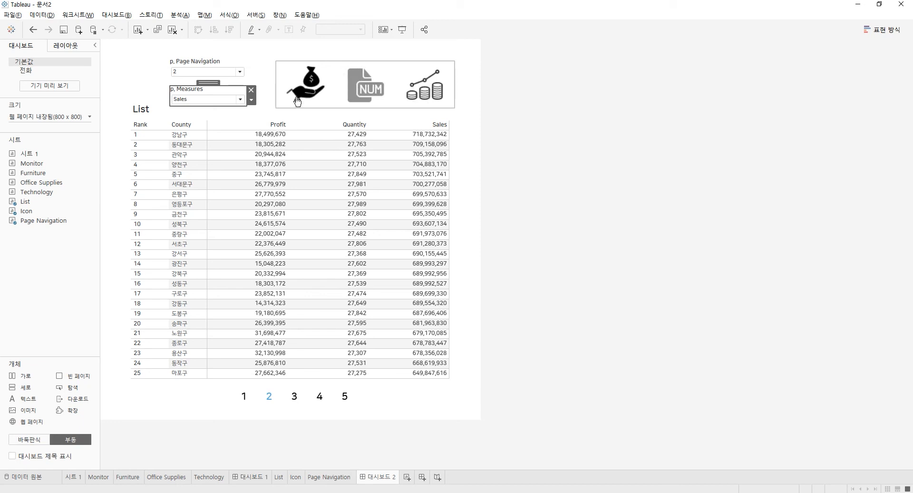
- Add a change-parameter dashboard action named "p. Icon" with only the Icon sheet as source, running on hover (마우스오버)
left_click(107, 17)
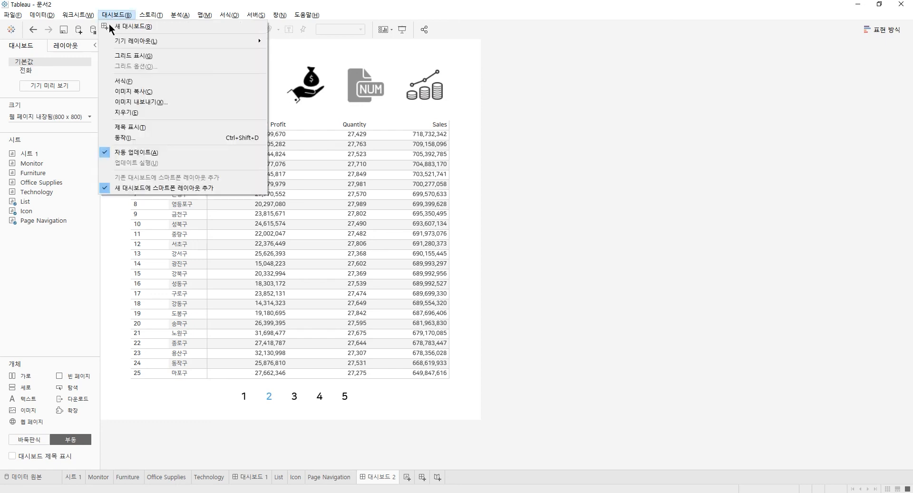
left_click(133, 142)
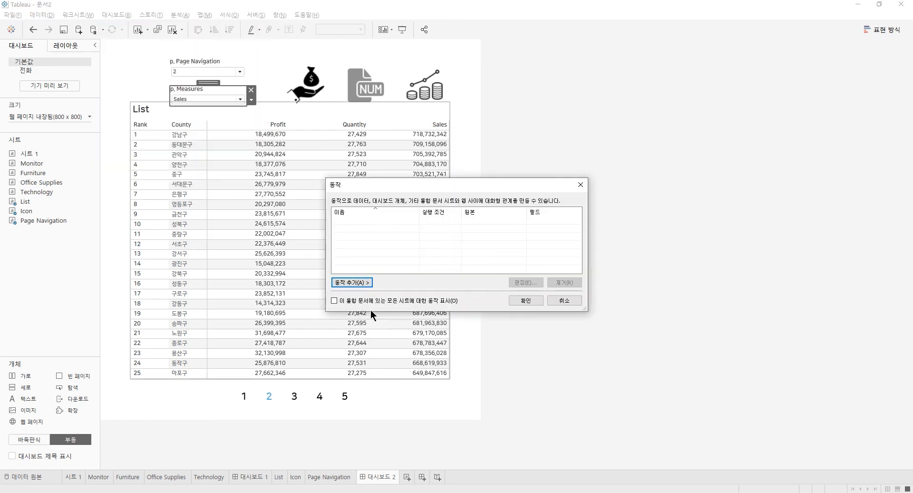
left_click(362, 284)
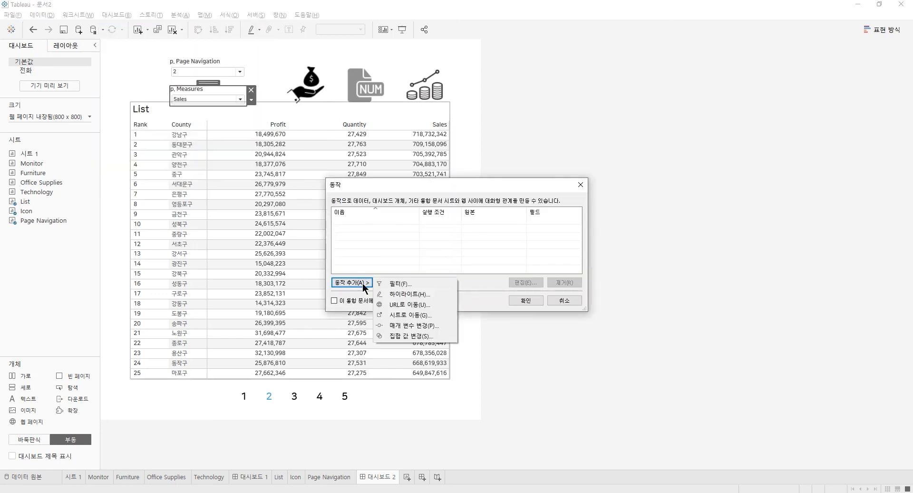
left_click(404, 327)
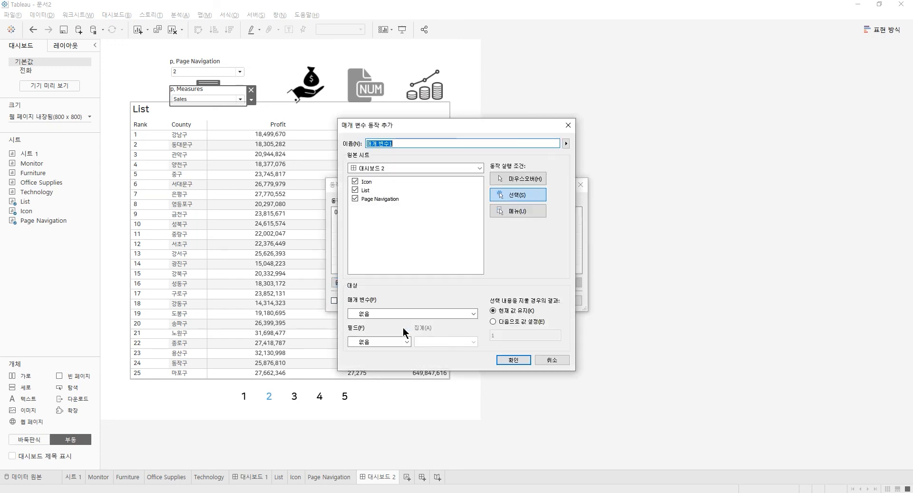
key("BackSpace")
type("p. Icon")
left_click(354, 190)
left_click(355, 198)
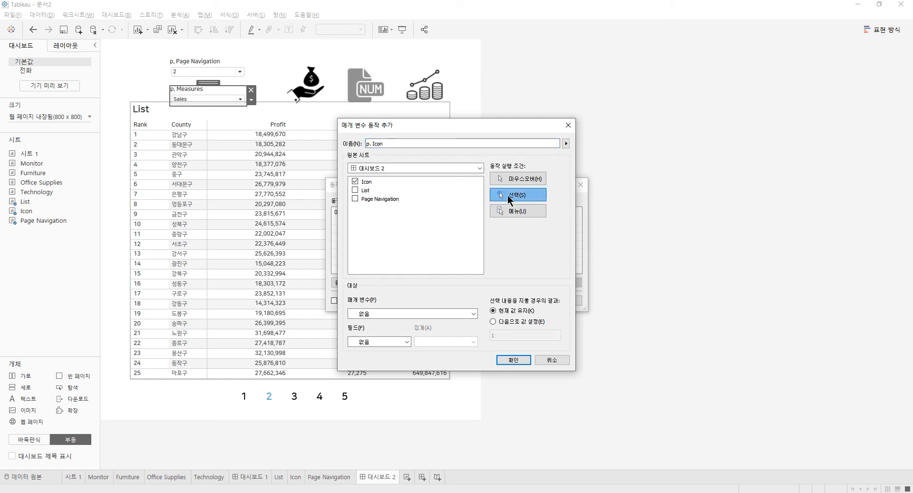
left_click(508, 178)
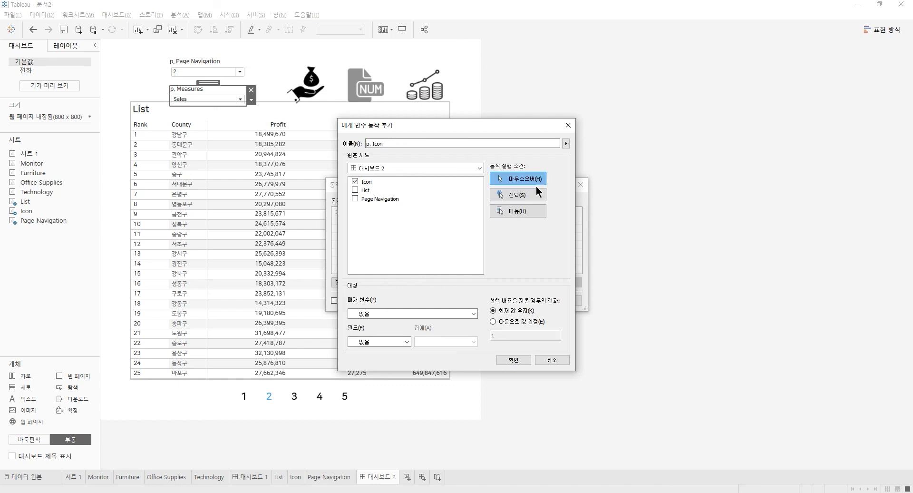
- Target the p. Measures parameter with the Measure Names (측정값 이름) field in the p. Icon action, and save the action
left_click(403, 313)
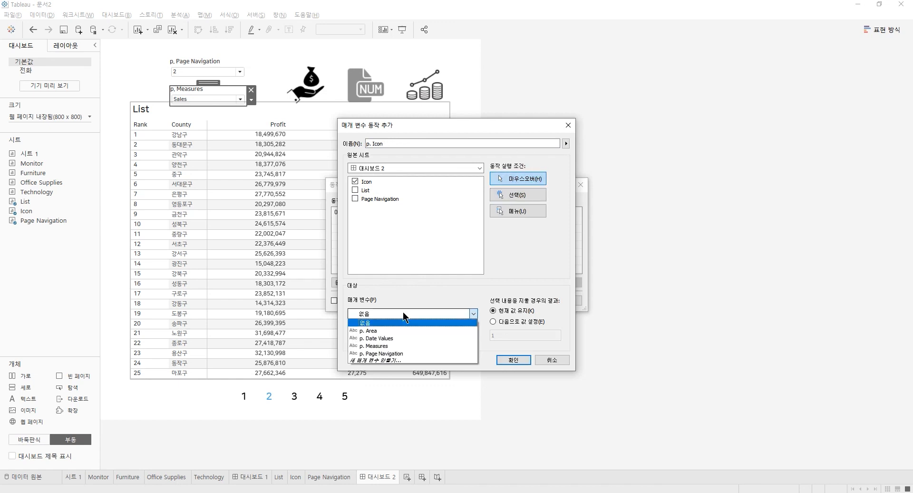
left_click(381, 346)
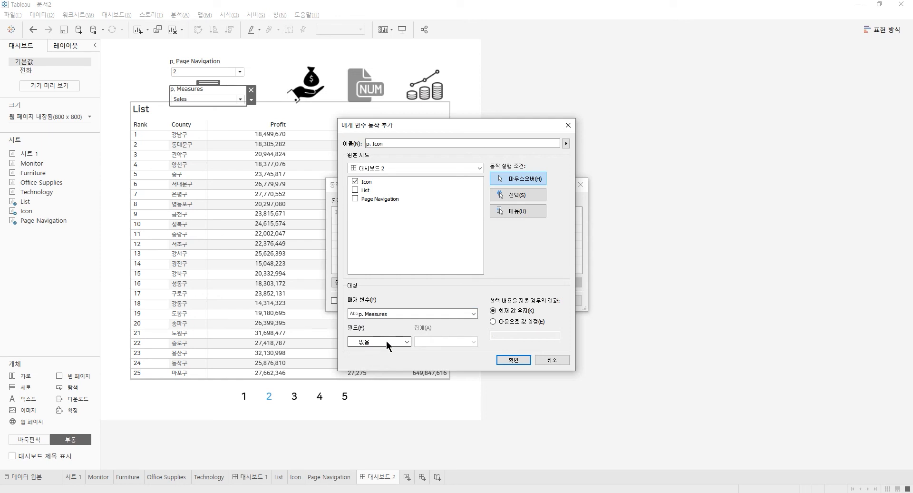
left_click(387, 341)
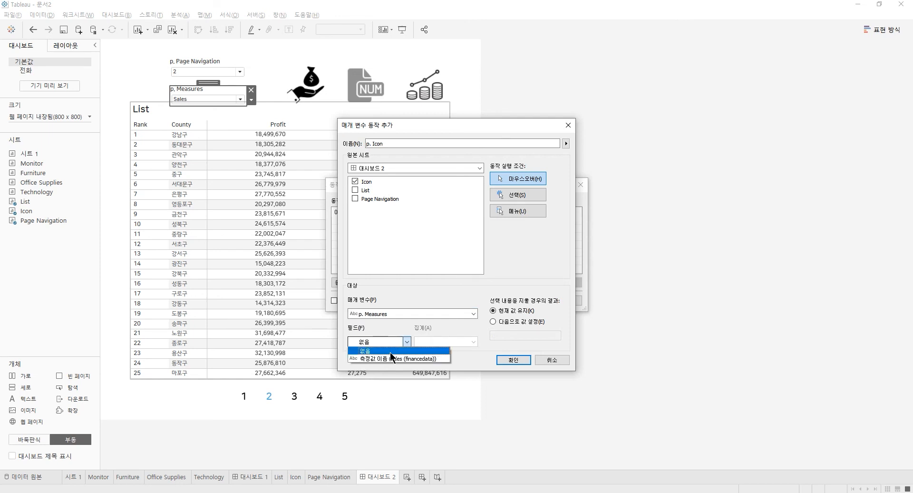
left_click(389, 358)
left_click(514, 360)
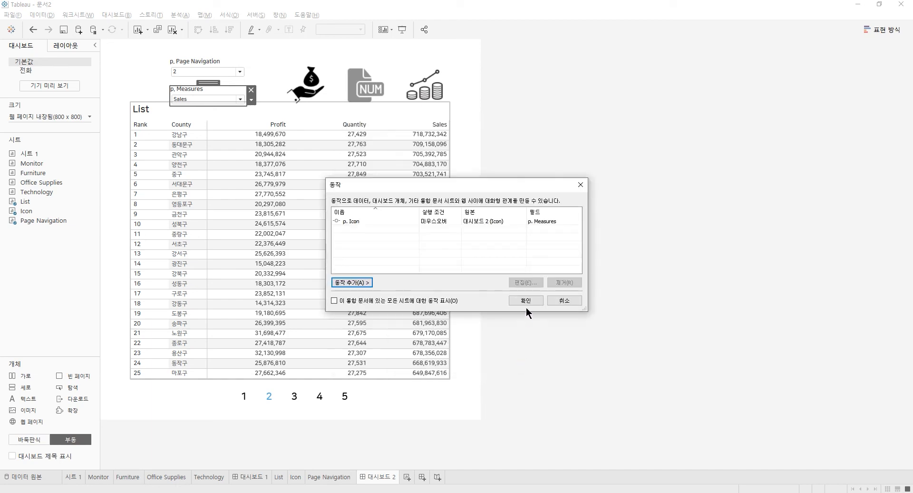
left_click(528, 302)
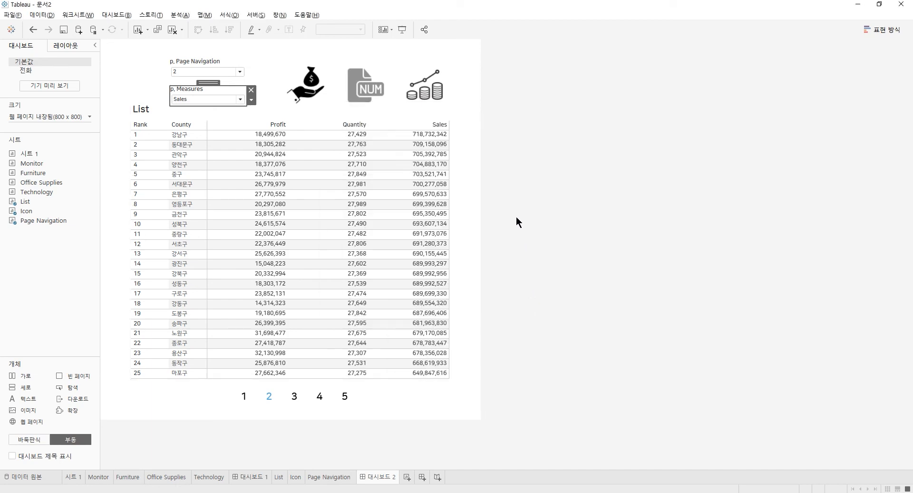
- Test the p. Icon action on the dashboard with the Profit, Quantity and Sales icons, checking the List ranking for each
left_click(304, 88)
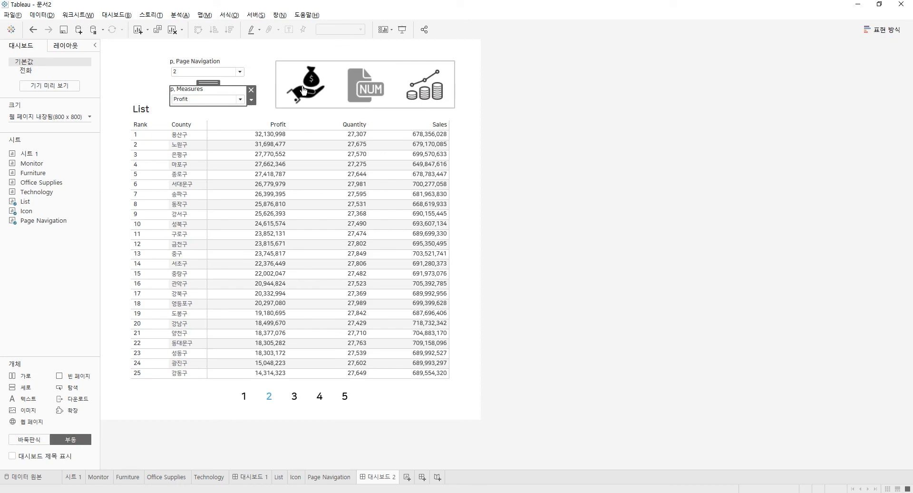
left_click(367, 87)
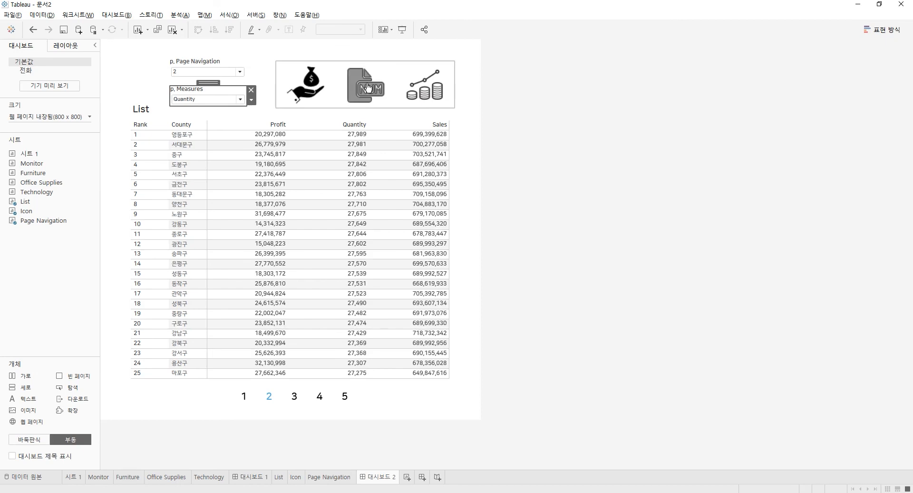
left_click(305, 93)
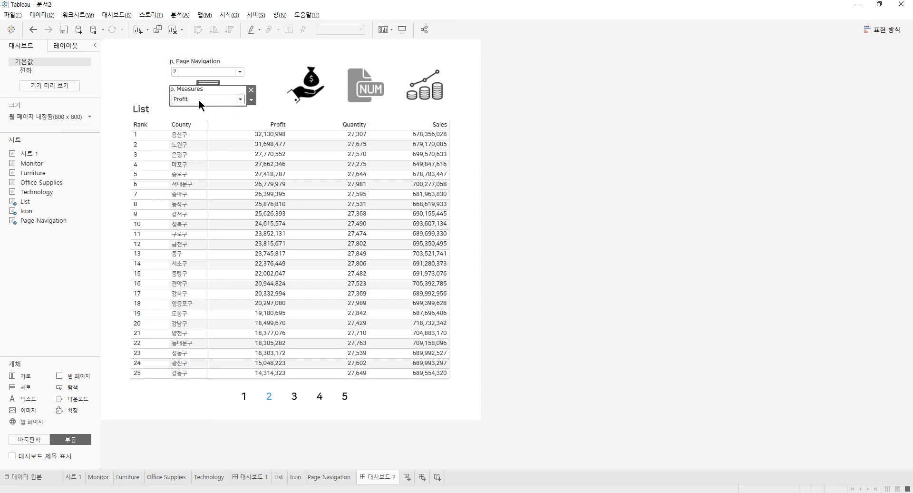
left_click(362, 89)
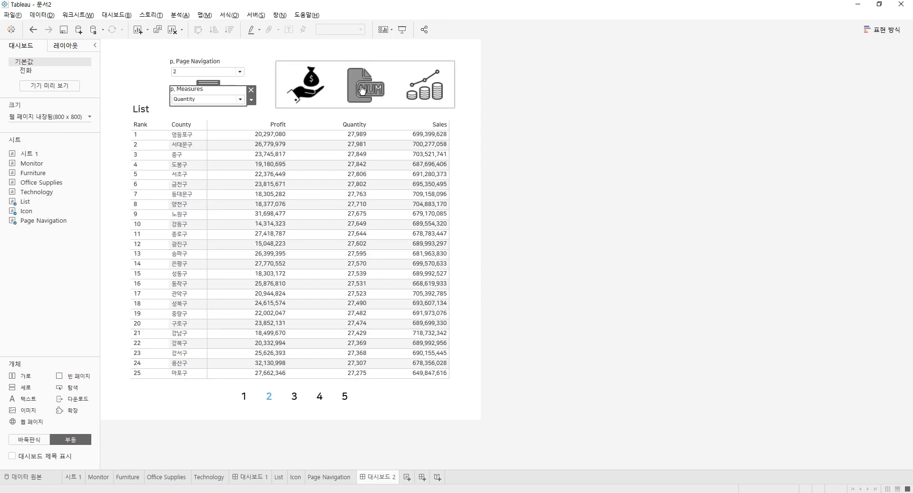
left_click(429, 89)
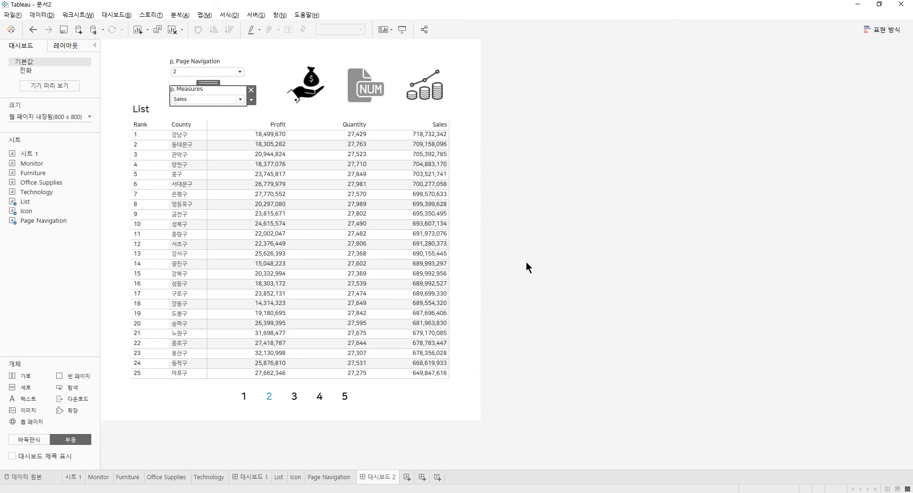
- Add a second change-parameter dashboard action and name it "p. Page Navigation"
left_click(245, 403)
left_click(248, 403)
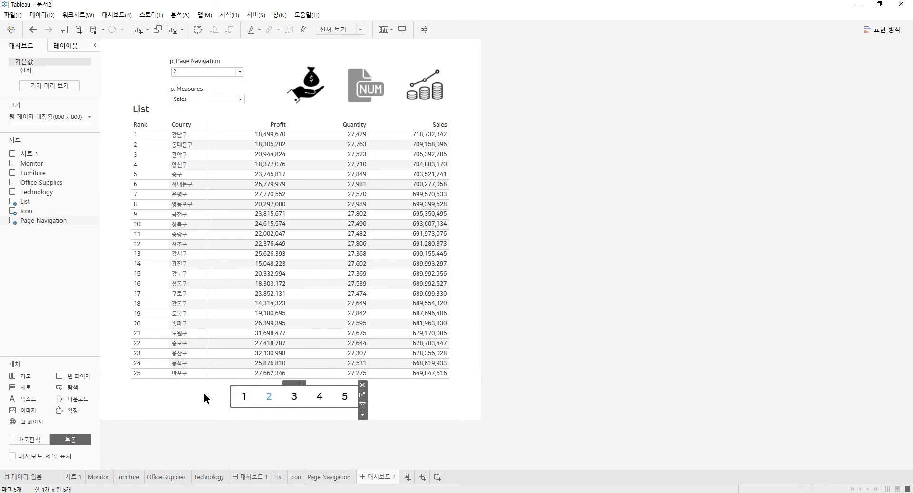
left_click(134, 17)
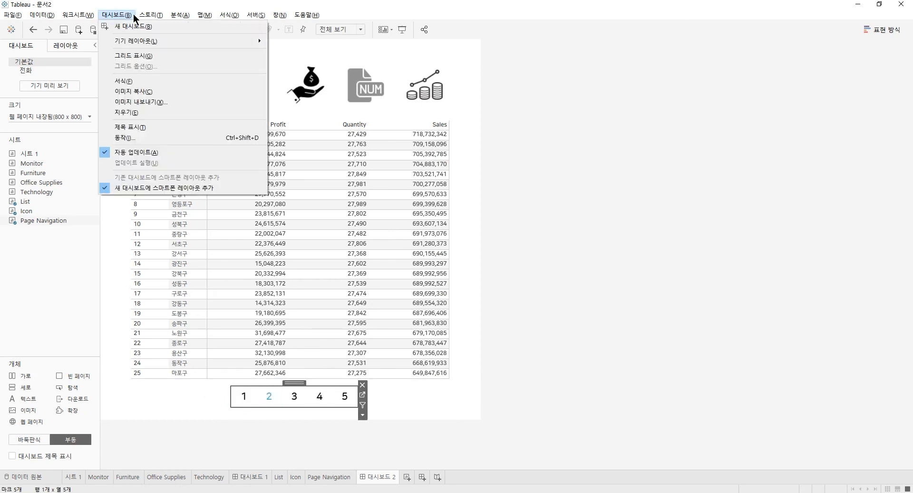
left_click(136, 138)
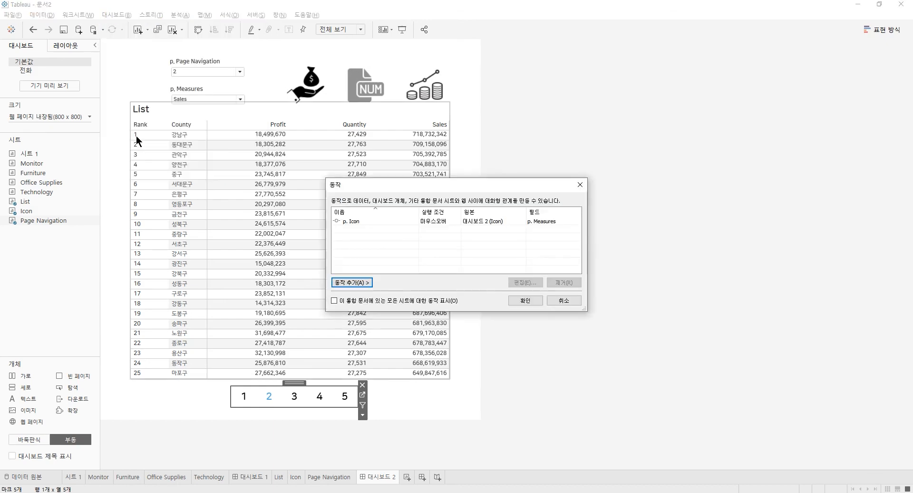
left_click(337, 284)
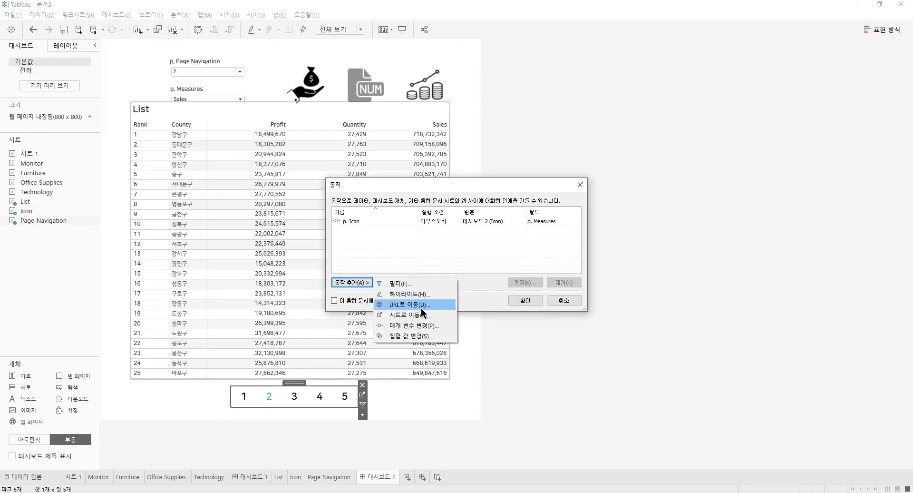
left_click(419, 325)
key("BackSpace")
type("p. N")
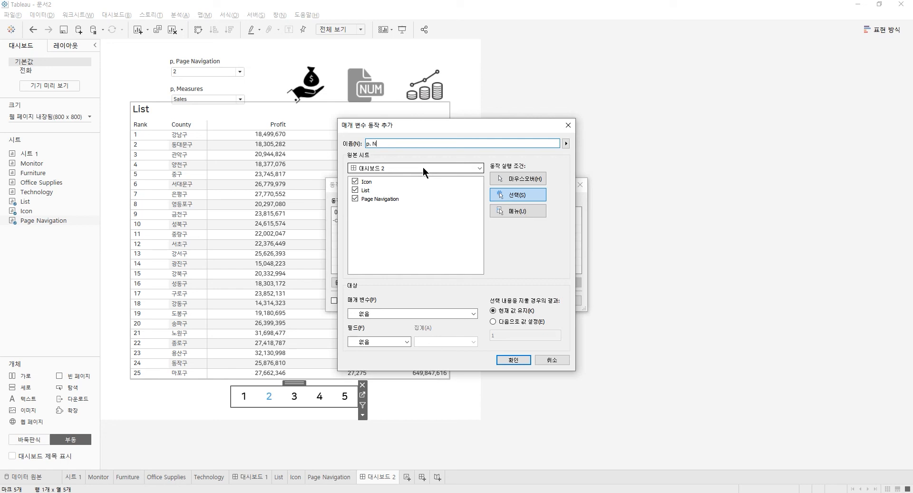
key("BackSpace")
type("Page Nav")
key("BackSpace")
key("BackSpace")
type("igation")
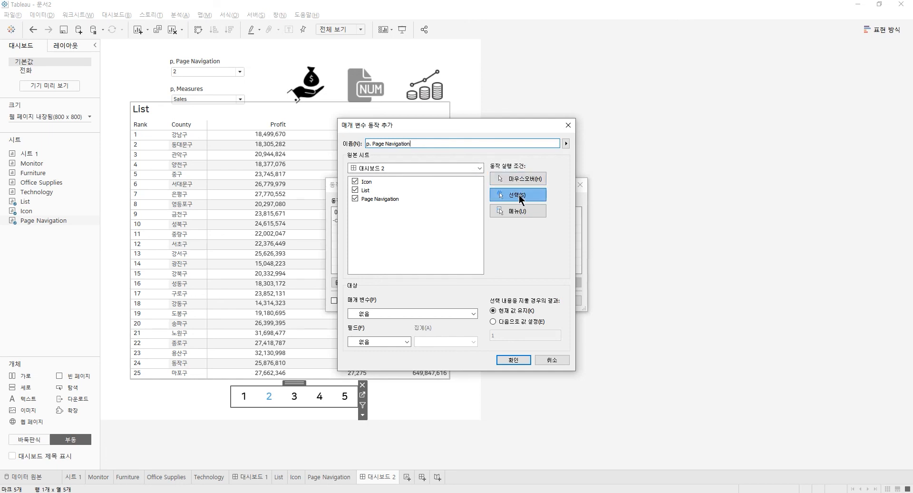
- Limit the action's source to the Page Navigation sheet, target the p. Page Navigation parameter with the c. Page Number field, and save it
left_click(357, 182)
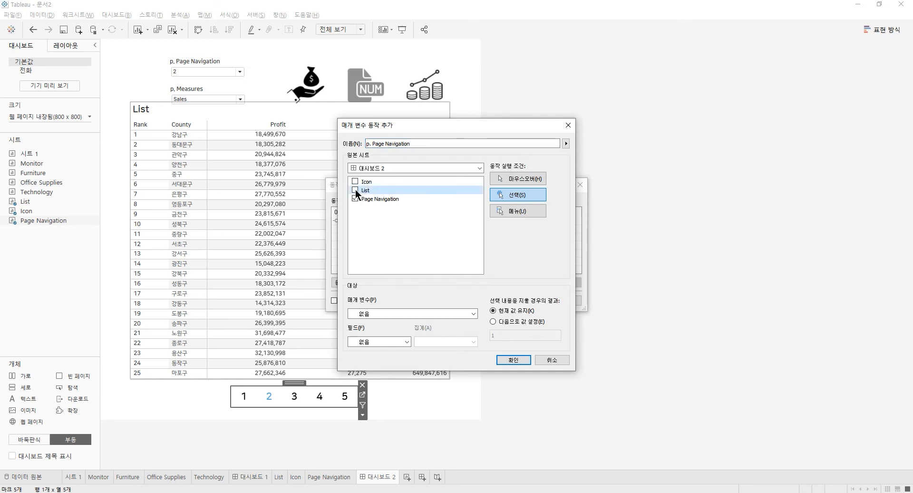
left_click(387, 312)
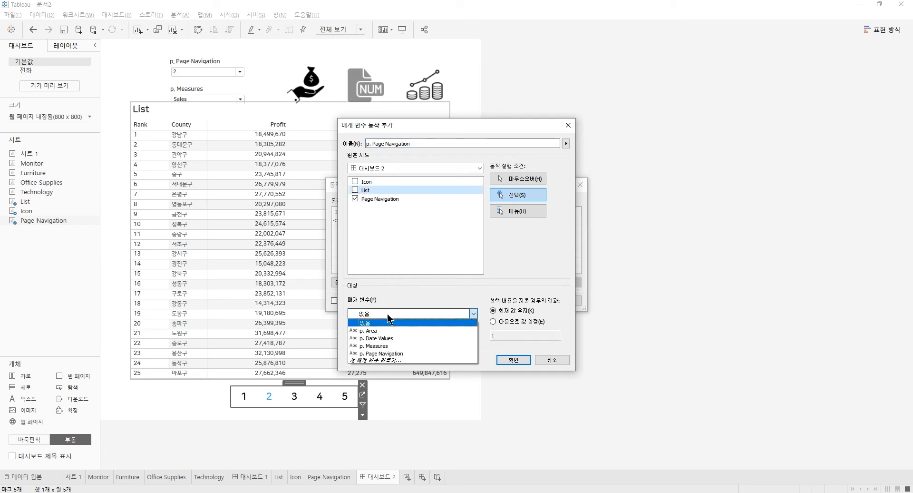
left_click(382, 353)
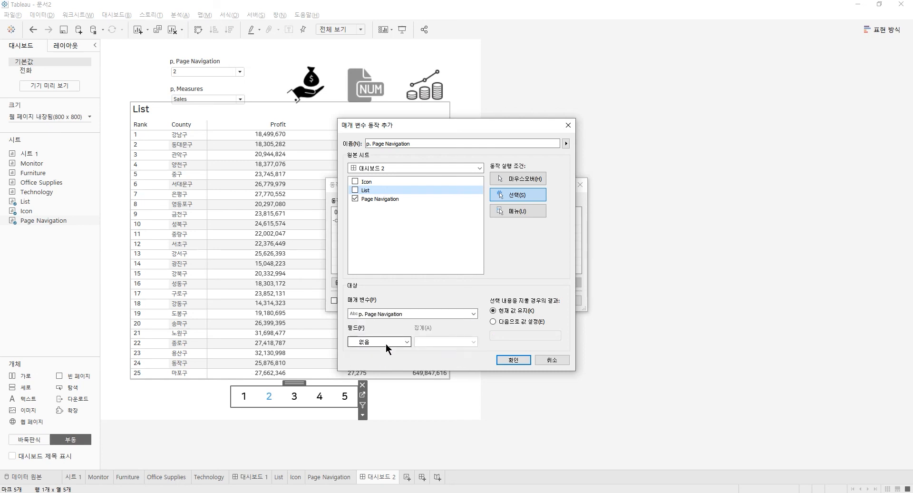
left_click(387, 342)
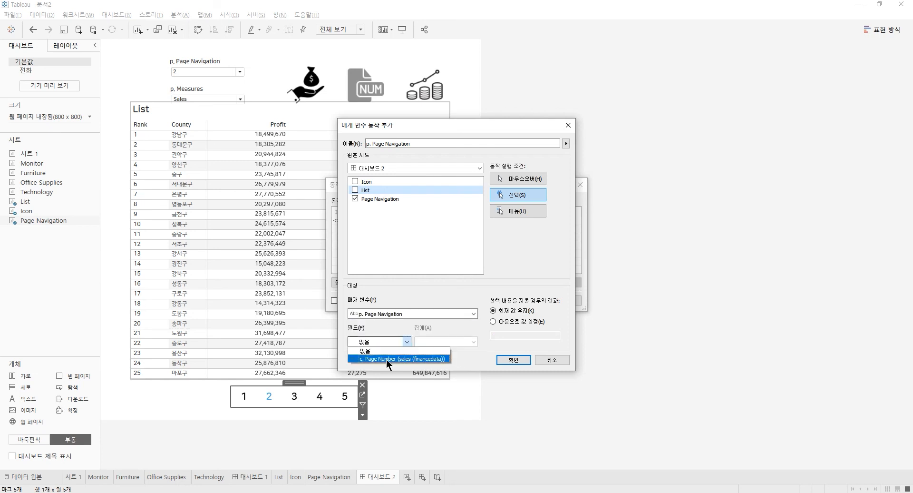
left_click(386, 358)
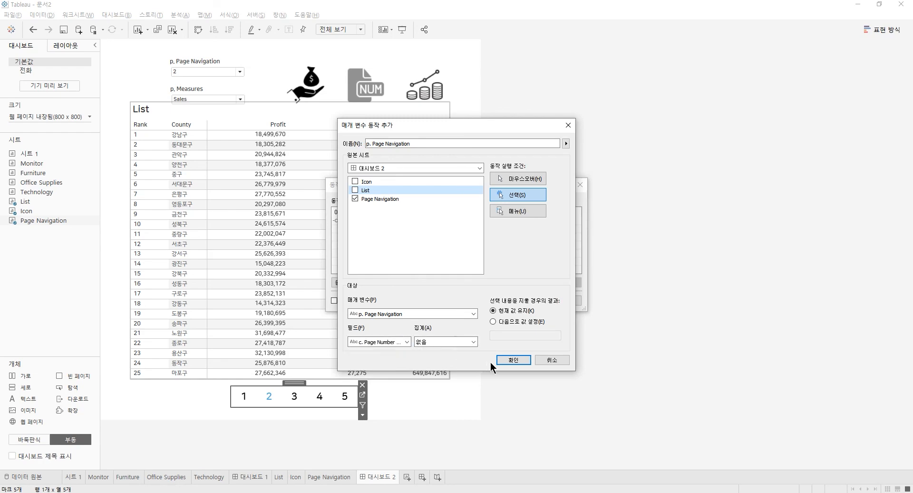
left_click(507, 360)
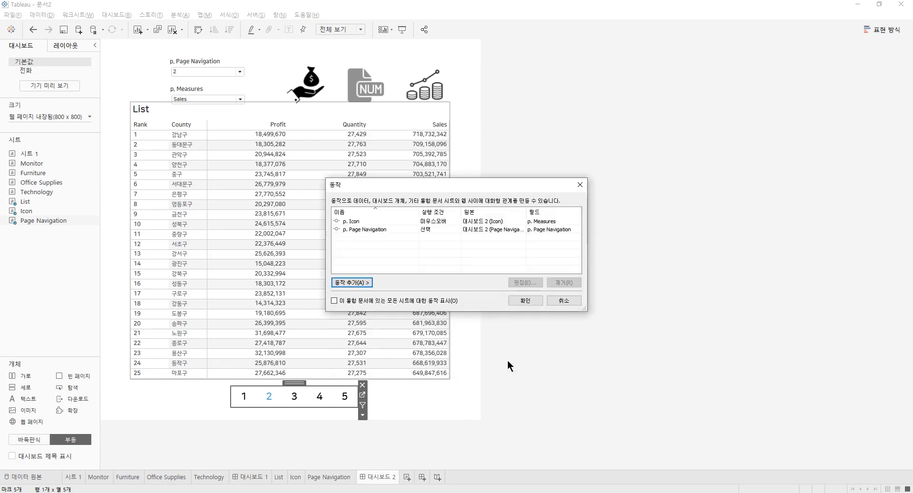
left_click(523, 300)
- Test the page navigation action by choosing page 1 in the number strip, and clear the selection on the dashboard
left_click(243, 394)
left_click(290, 404)
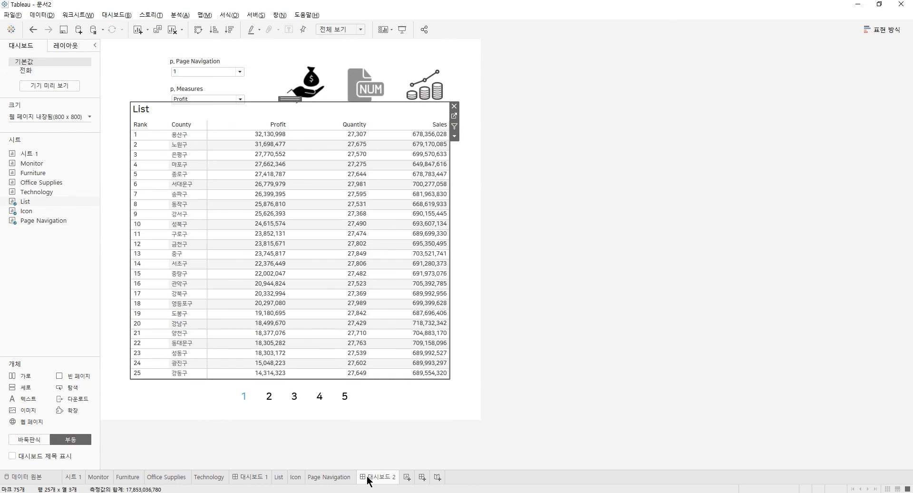
left_click(231, 433)
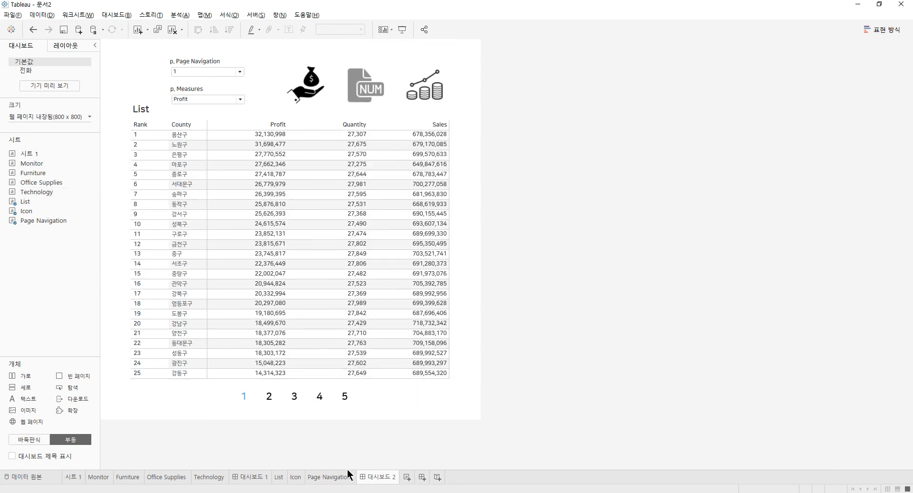
- On the List sheet, create a calculated field named "5 rows in a page" and begin its formula with CASE [p. Page Navigation]
left_click(279, 477)
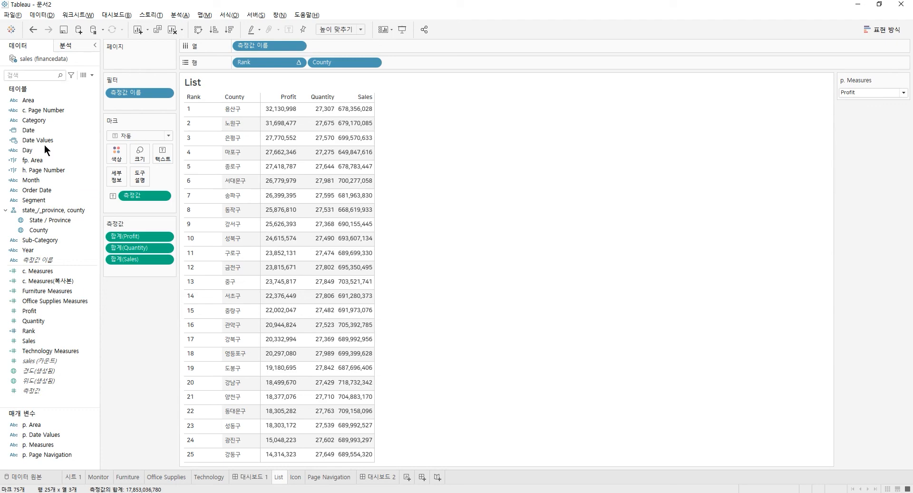
left_click(91, 75)
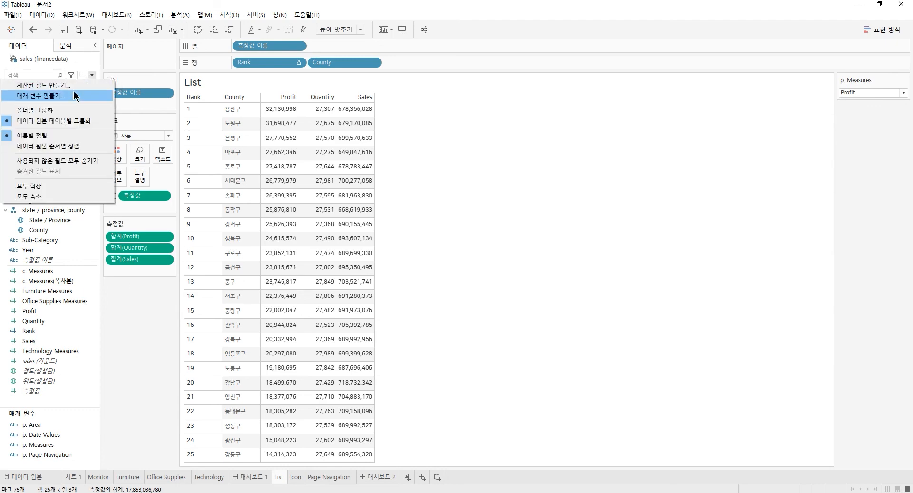
left_click(76, 84)
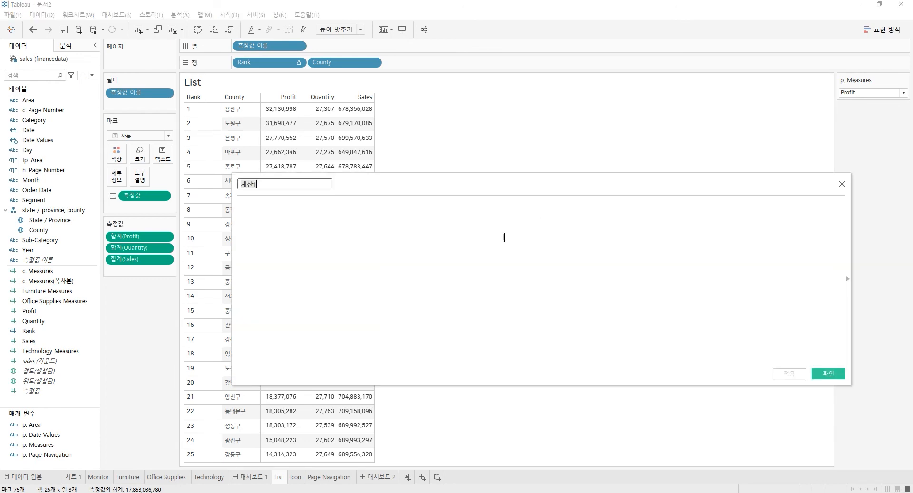
type("5 rows in a page")
left_click(393, 245)
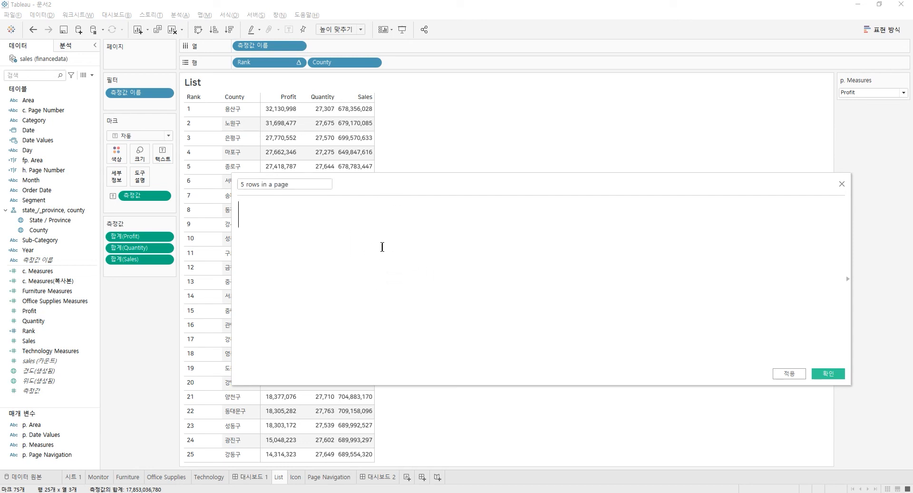
type("CASE")
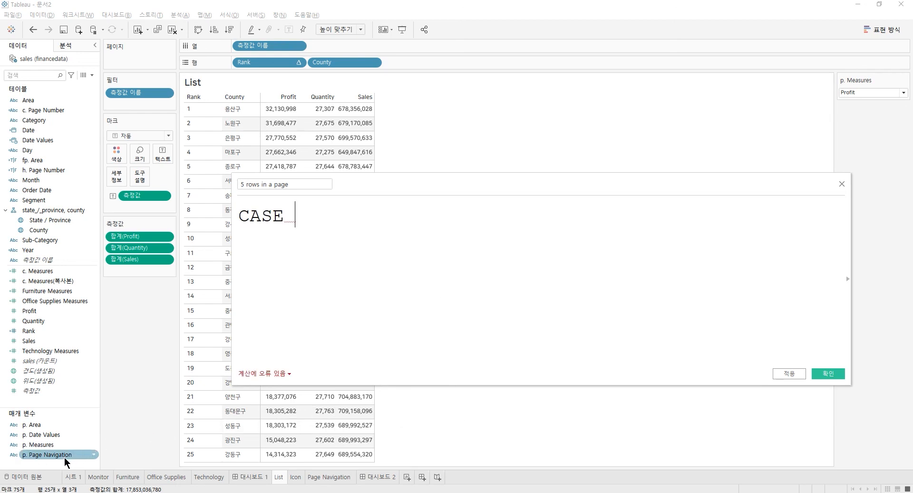
left_click_drag(63, 455, 381, 259)
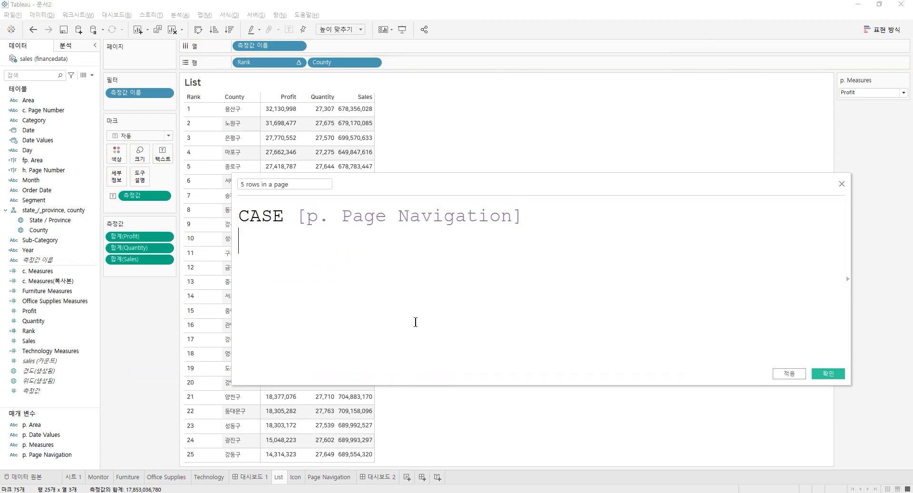
- Add the first branch to the CASE formula: WHEN '1' THEN INDEX() < = 5
key("Return")
type("WHEN '1' T")
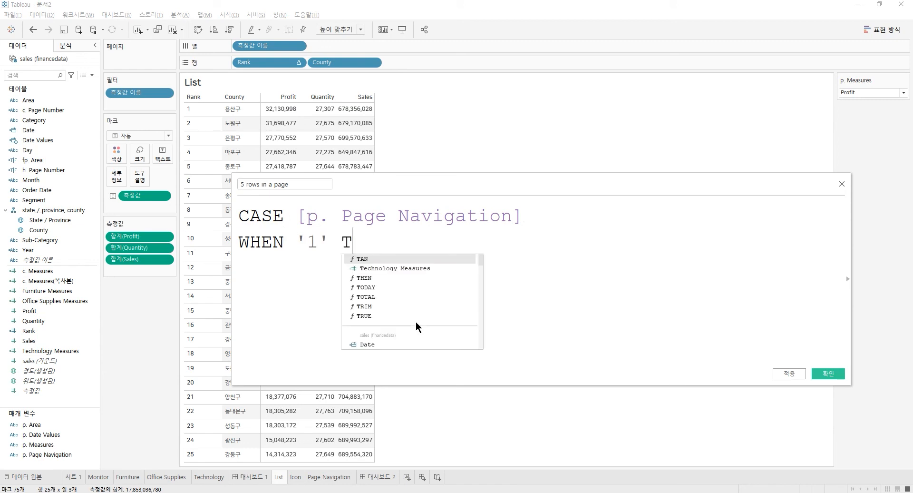
type("HEN IND")
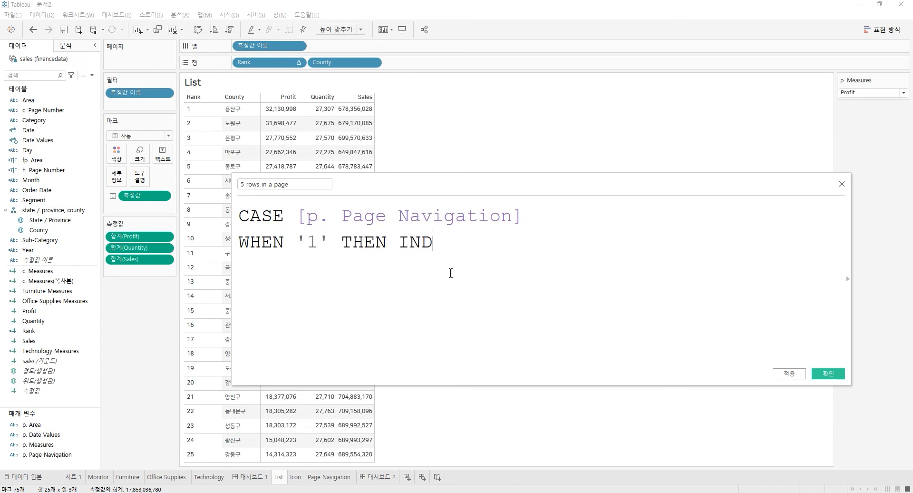
type("XE")
key("BackSpace")
key("BackSpace")
type("EX")
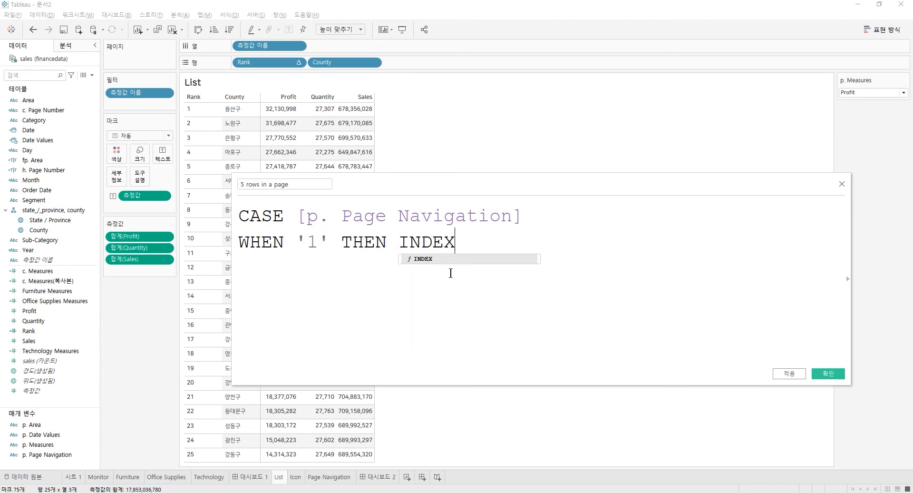
key("Return")
type("< = 5")
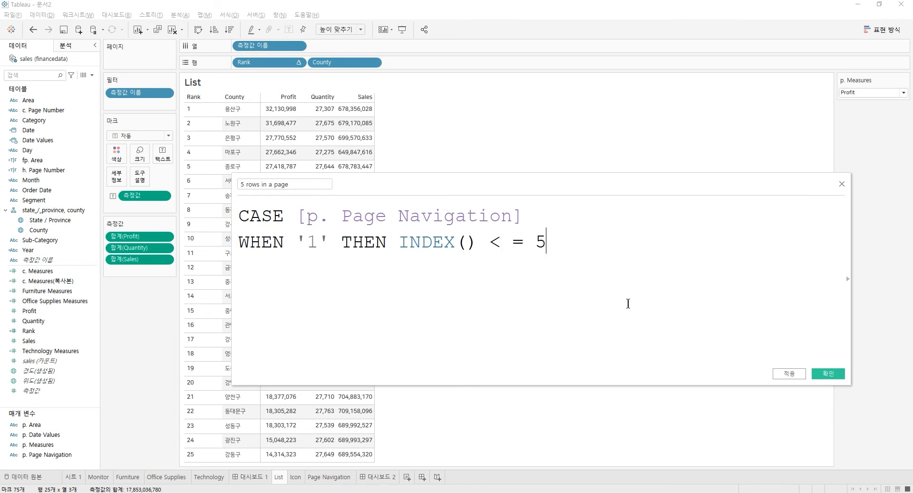
- Add the second branch to the CASE formula: WHEN '2' THEN INDEX() > 5 AND INDEX() <= 10
key("Return")
type("WHEN '2")
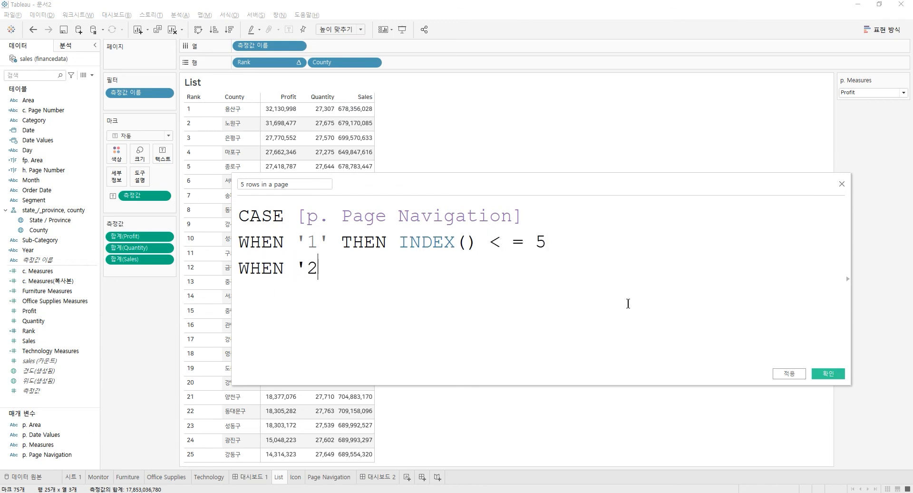
type("' THEN INDE")
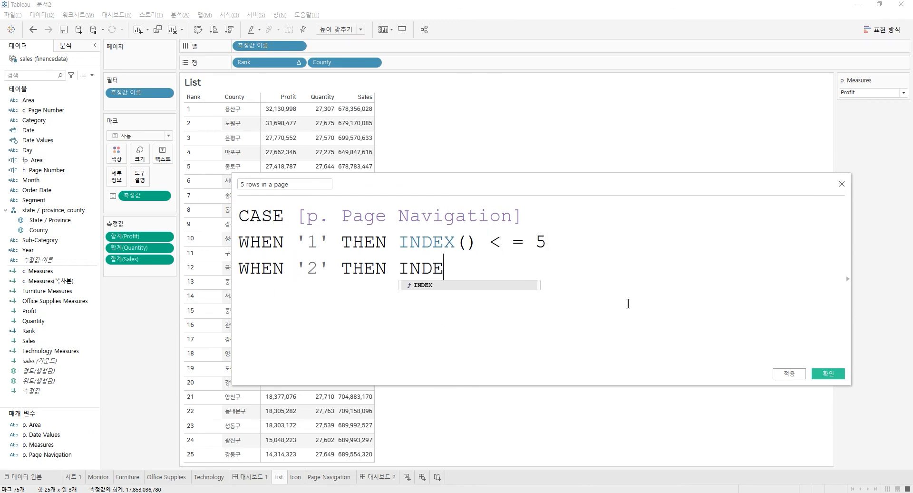
key("Return")
type("> 5 T")
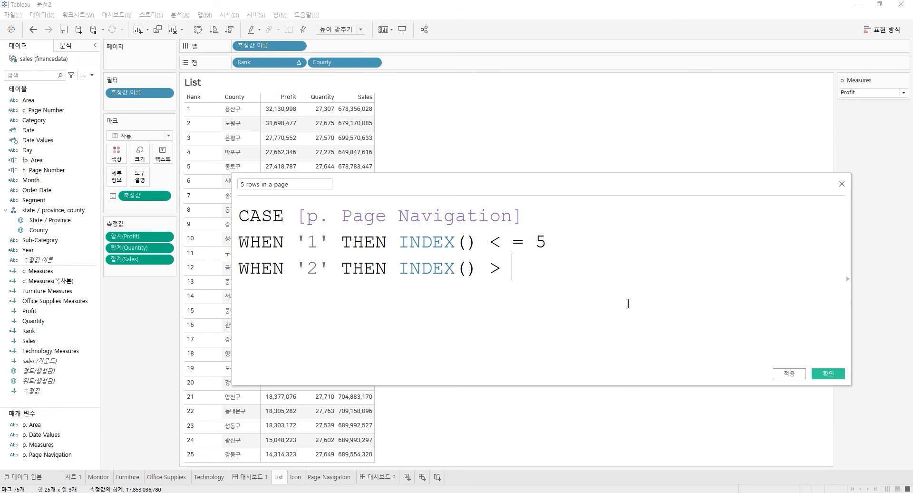
key("BackSpace")
type("AND INDEX() <")
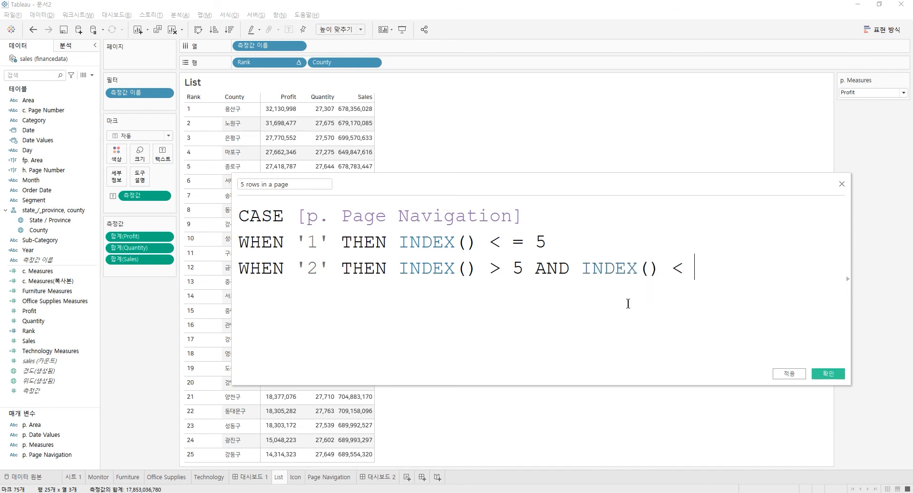
type("= 10")
- Add branches for '3' with INDEX() > 10 AND INDEX() <= 15, and for '4' with INDEX() > 15 AND INDEX() <= 20
key("Return")
type("WHEN ")
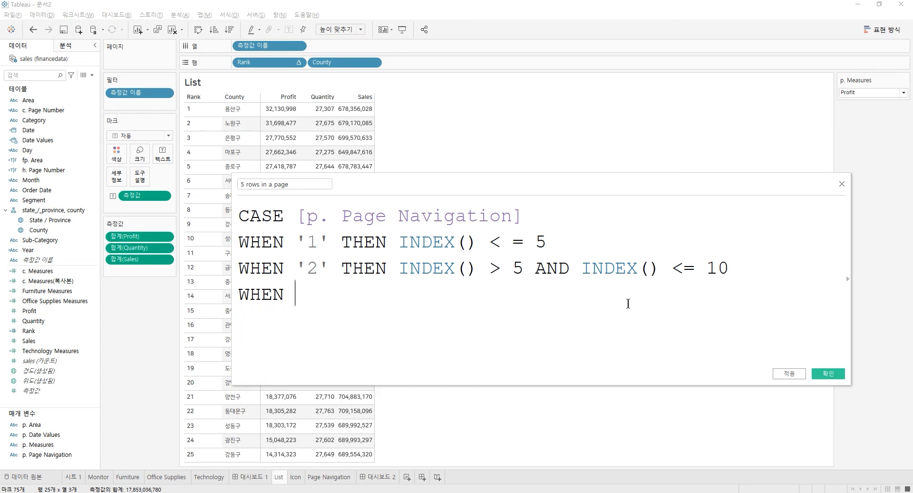
type("'3' THEN INDEX() > 10 AND INDEX() <= 15 ")
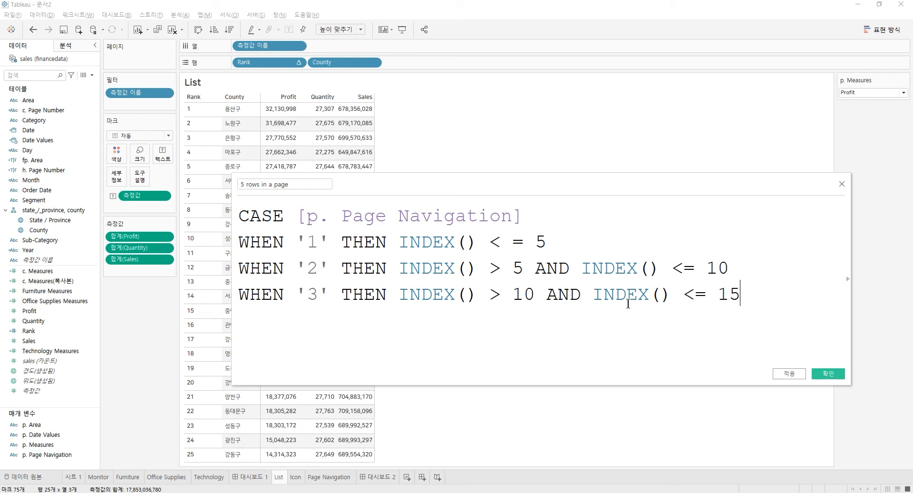
type("WHEN ")
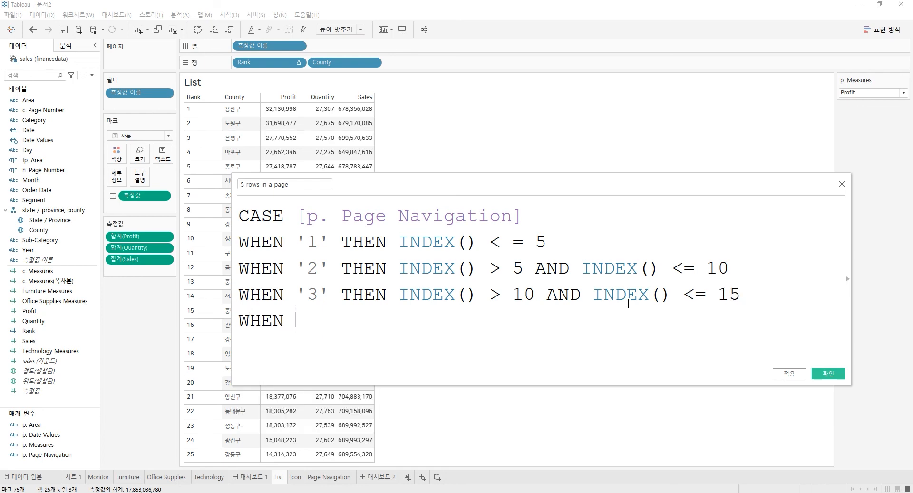
type("'4' THEN I")
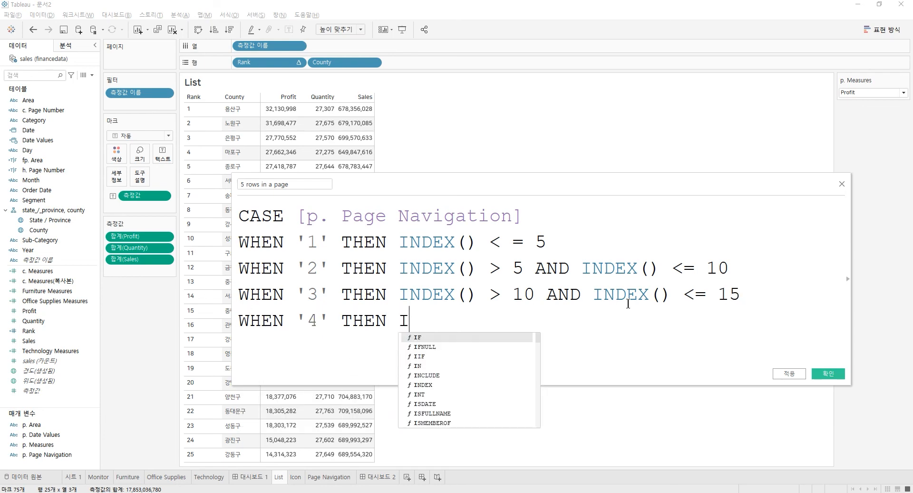
type("NDEX() > 15 ")
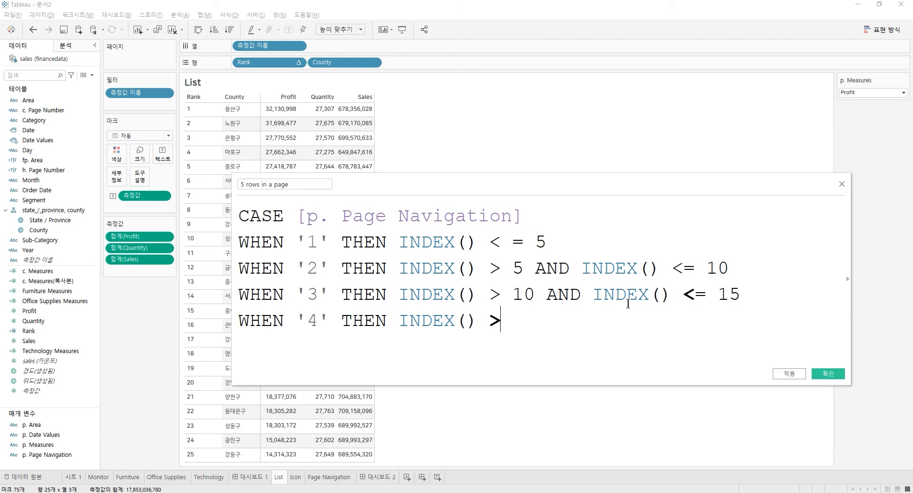
type("AND ")
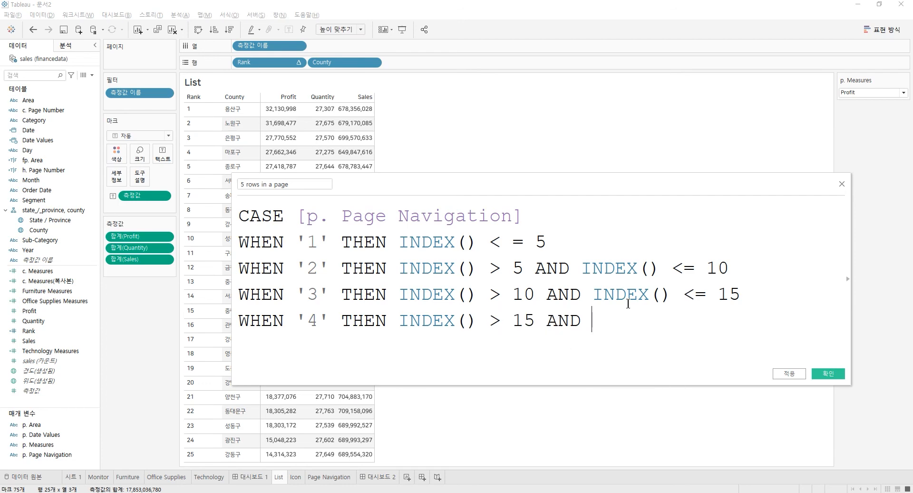
type("INDEX() <= 20")
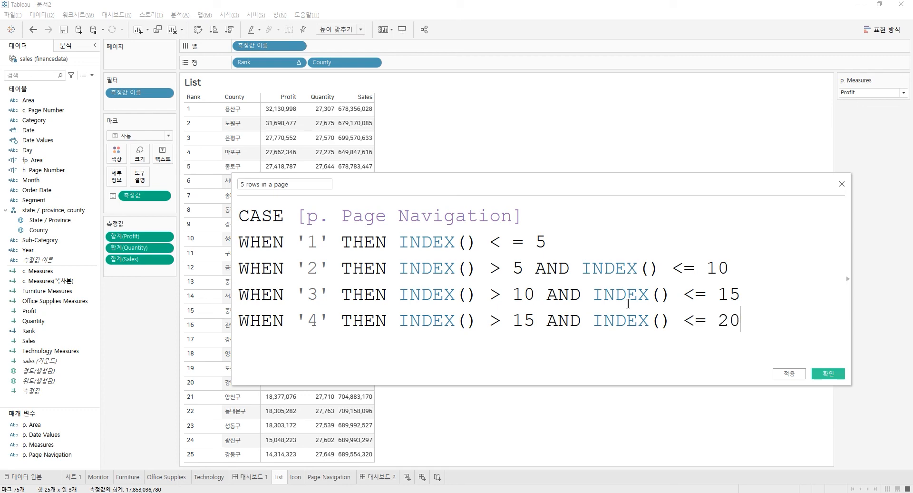
- Add the branch WHEN '5' THEN INDEX() > 20 and remove the space inside the first branch's <= operator
key("Return")
type("WHEN '5' ")
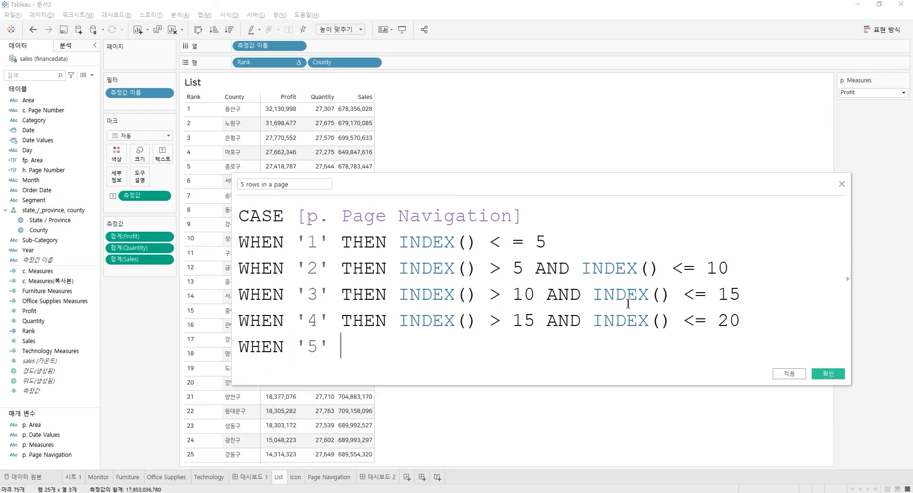
type("THEN IN")
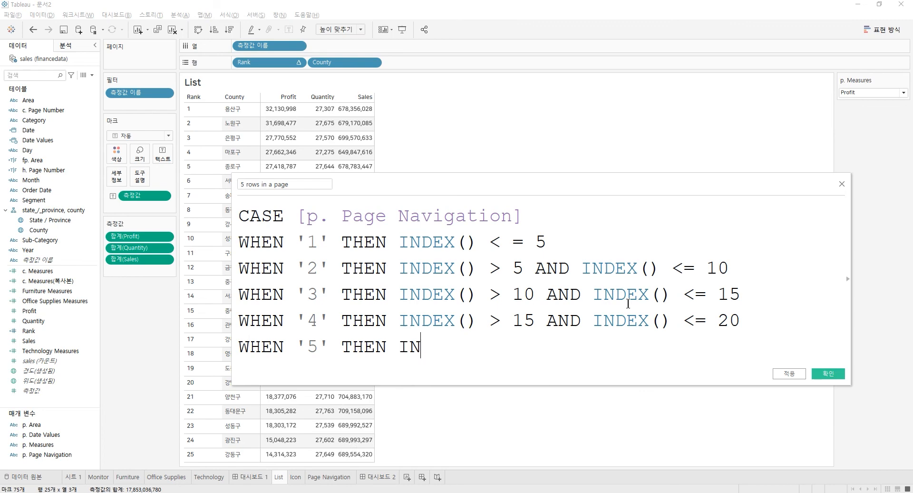
type("DEX() > 20")
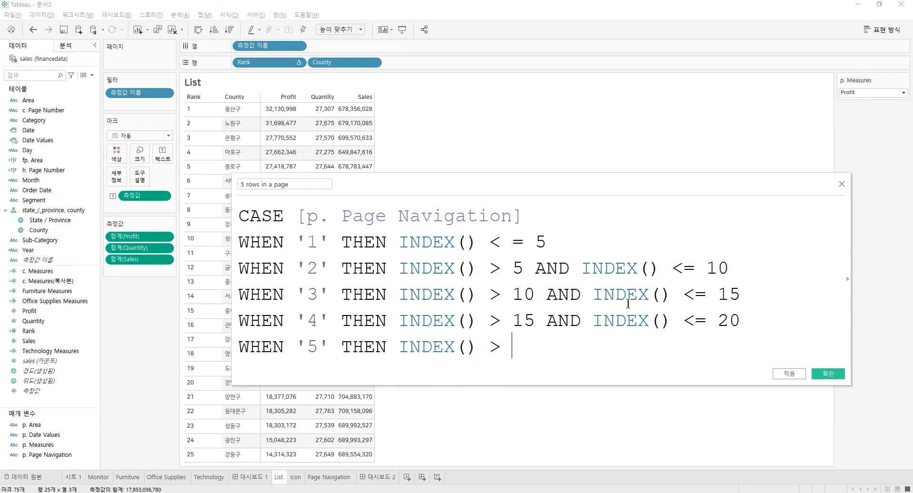
left_click(511, 252)
key("BackSpace")
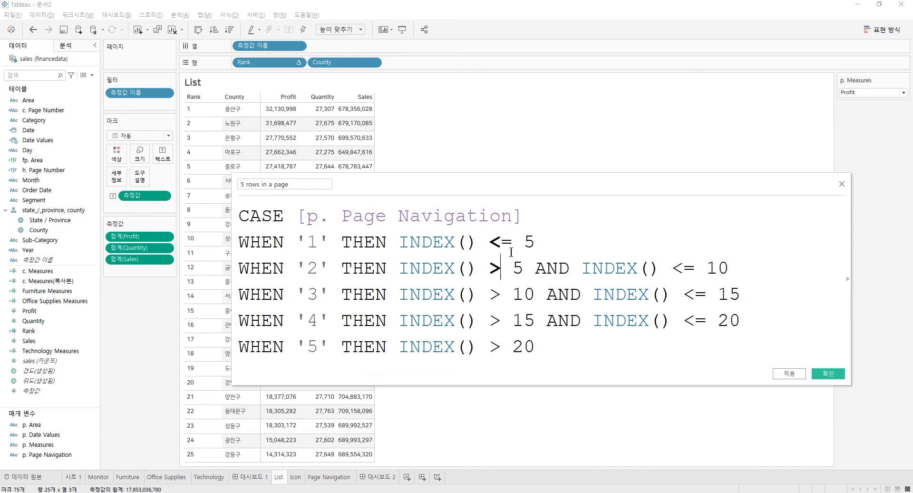
- Finish the CASE formula with END, enlarge the editor to show the whole formula, and save the calculated field
left_click(548, 346)
key("Return")
type("END")
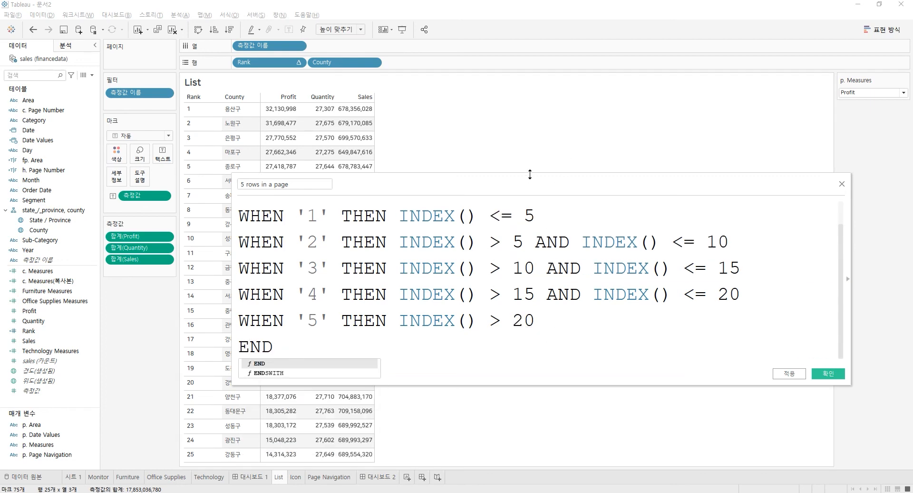
left_click_drag(533, 173, 527, 111)
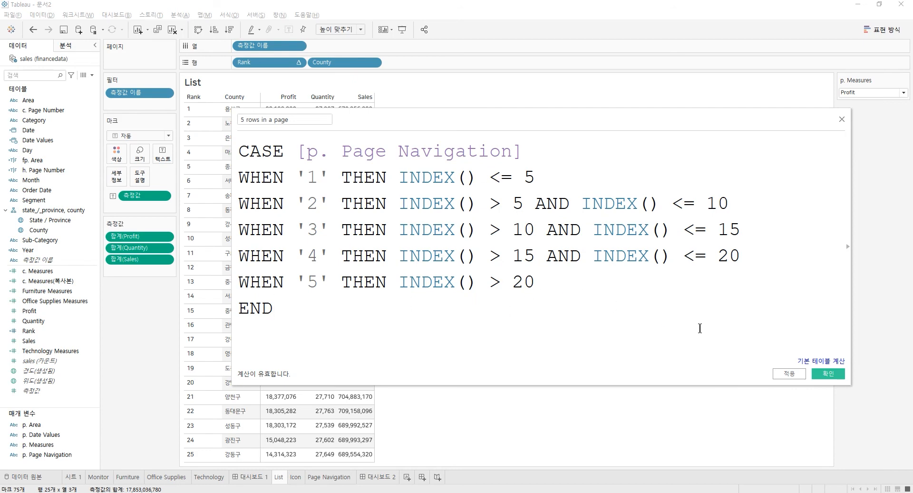
left_click(827, 373)
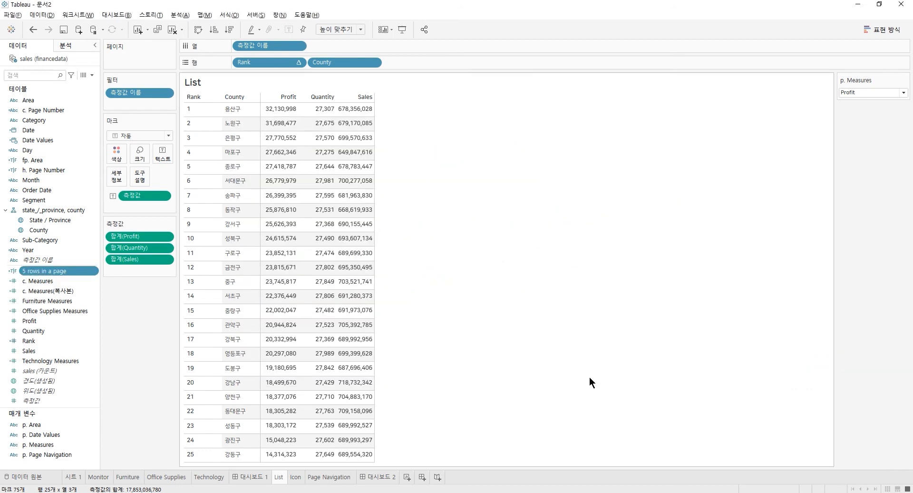
- Filter the List sheet by the 5 rows in a page field, keeping only the rows that satisfy it
left_click_drag(37, 275, 128, 105)
left_click(364, 188)
left_click(467, 371)
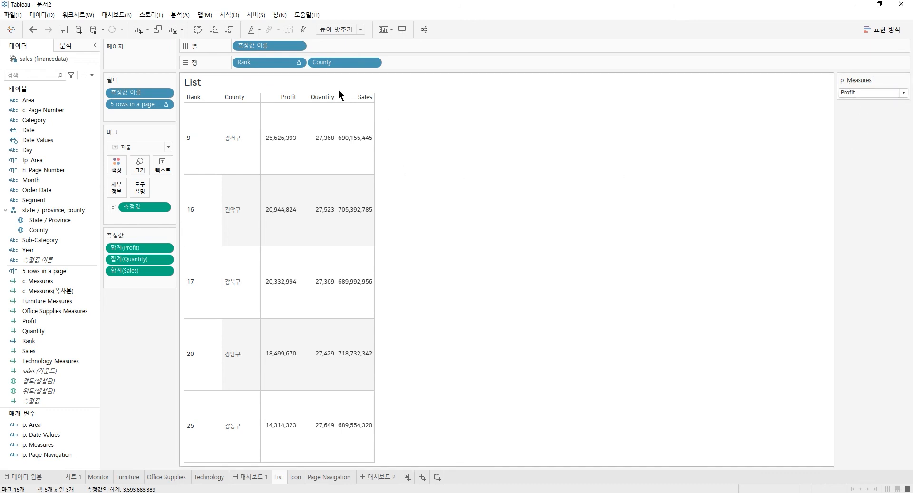
- Sort the County field in descending order by the c. Measures field, and return to the 대시보드 2 dashboard
left_click(374, 62)
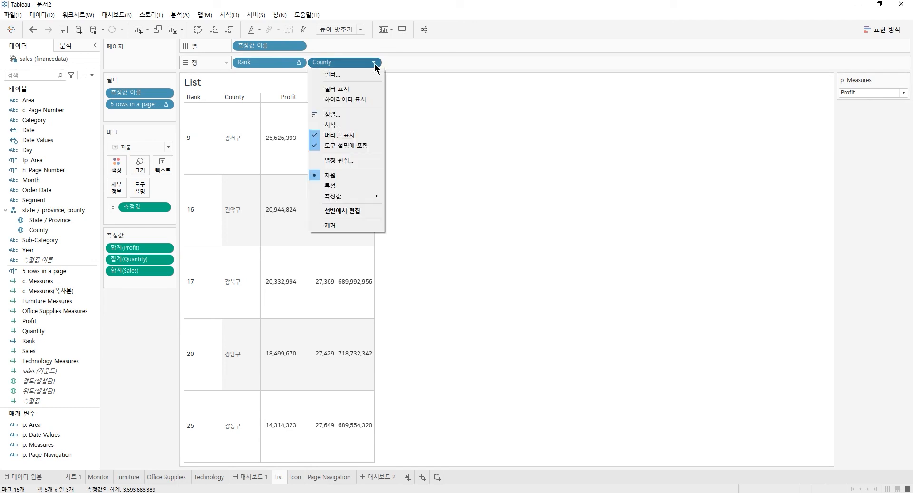
left_click(354, 117)
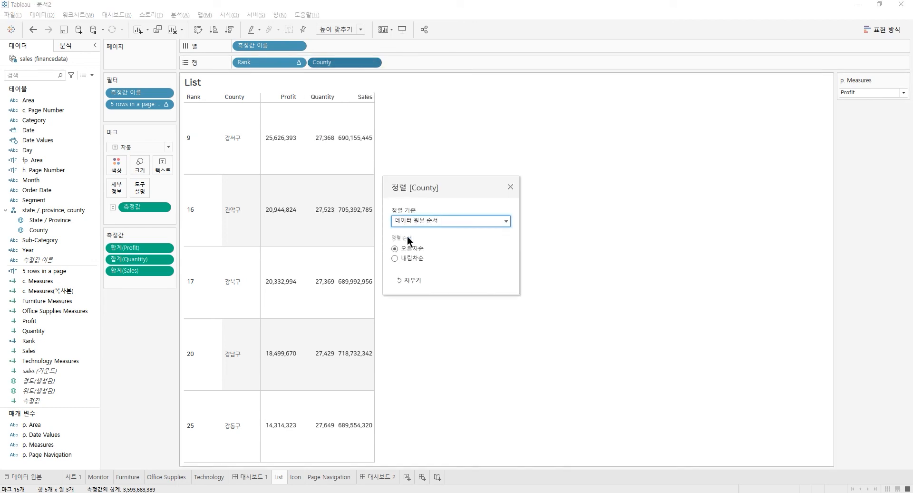
left_click(420, 220)
left_click(413, 248)
left_click(418, 287)
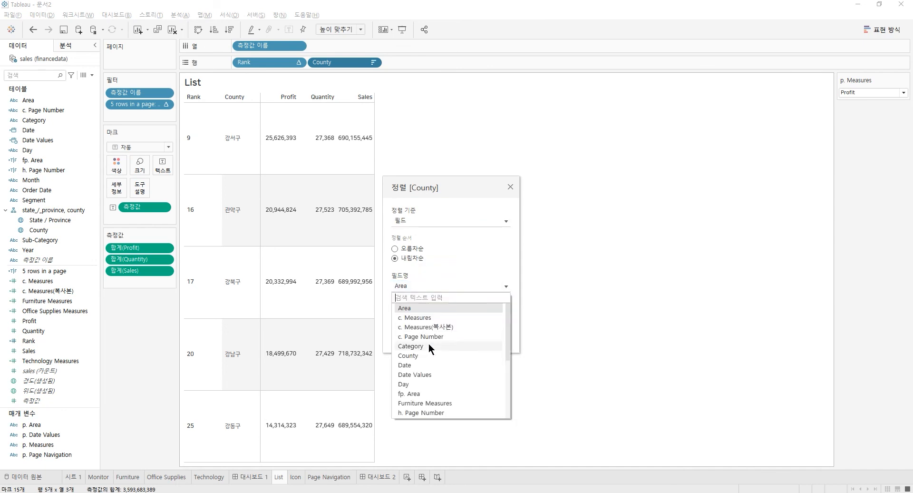
left_click(430, 314)
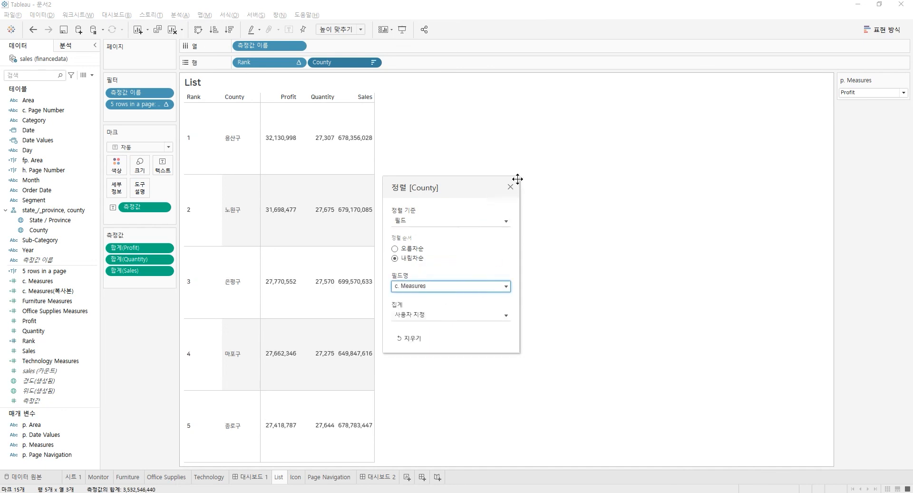
left_click(510, 187)
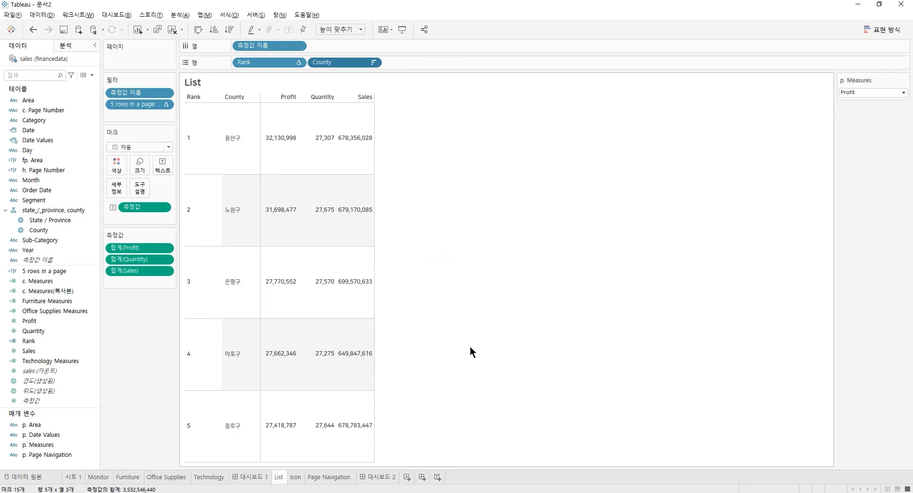
left_click(376, 477)
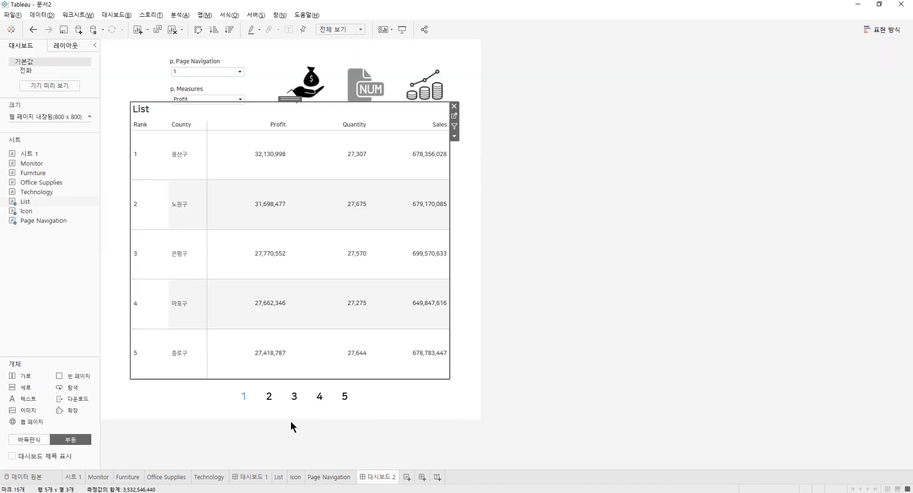
- Test the page navigation on the dashboard by switching the list through pages 2, 3, 4 and 5
left_click(272, 398)
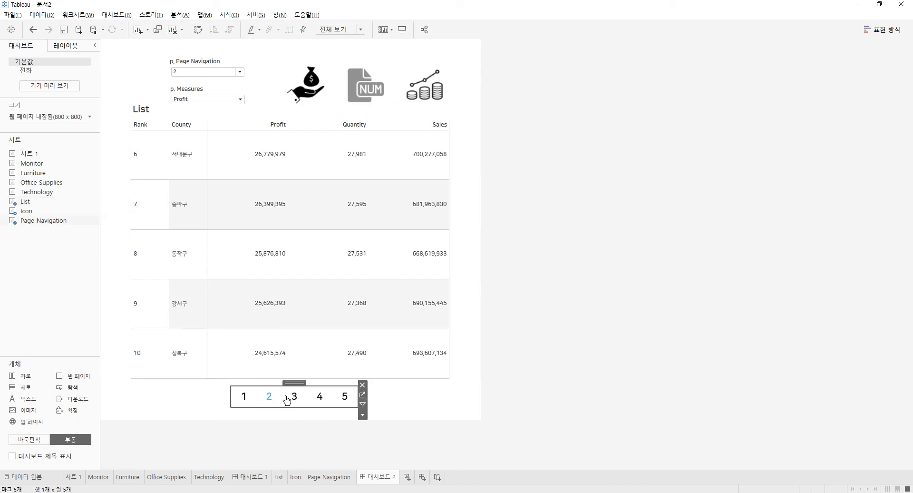
left_click(292, 398)
left_click(315, 399)
left_click(345, 397)
- Test the measure icons by switching the list's ranking between Quantity, Sales and Profit
left_click(366, 66)
left_click(424, 87)
left_click(328, 91)
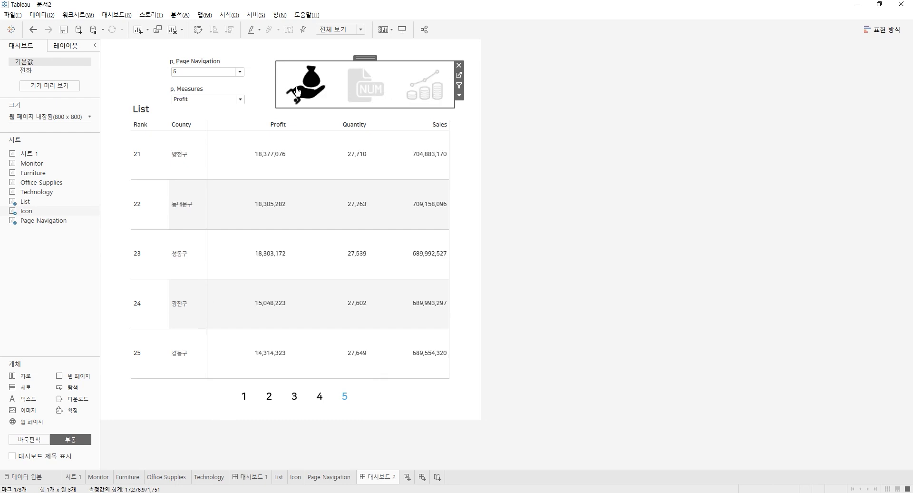
left_click(349, 89)
left_click(424, 87)
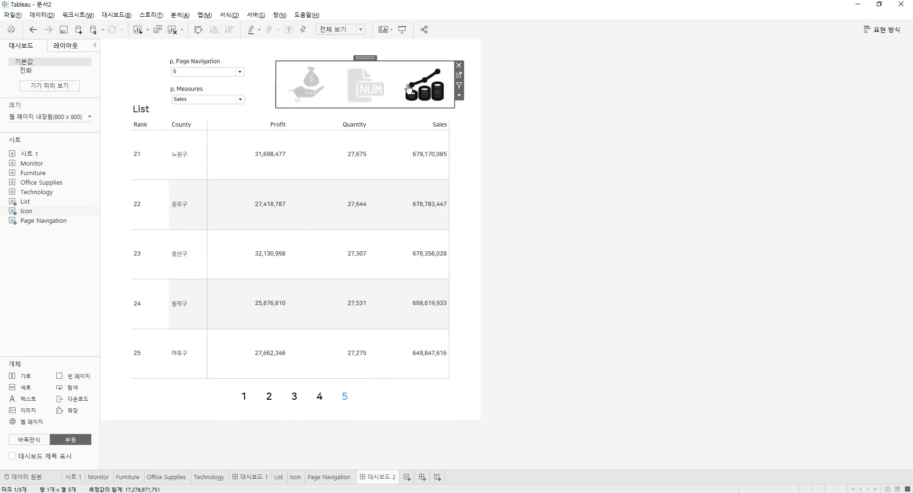
left_click(295, 98)
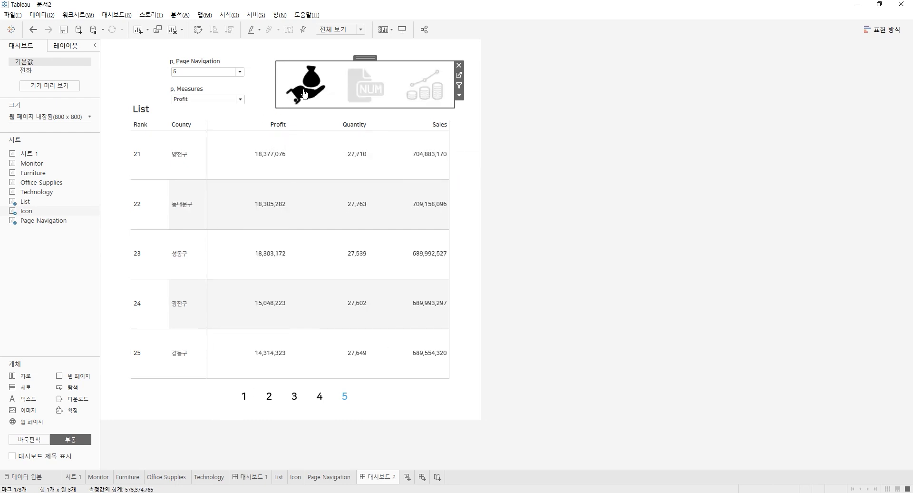
- Remove the p, Page Navigation and p, Measures parameter controls from the dashboard and try the measure icons again
left_click(211, 62)
left_click(250, 63)
left_click(220, 91)
left_click(250, 90)
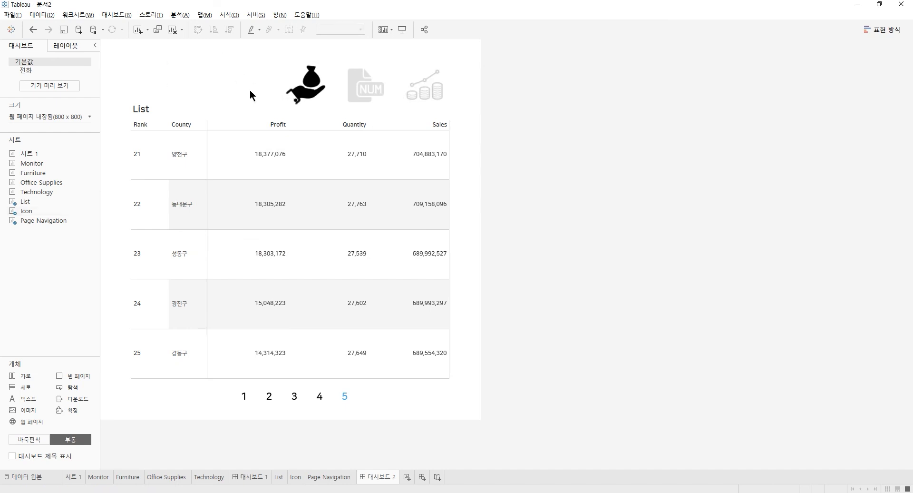
left_click(325, 91)
left_click(522, 198)
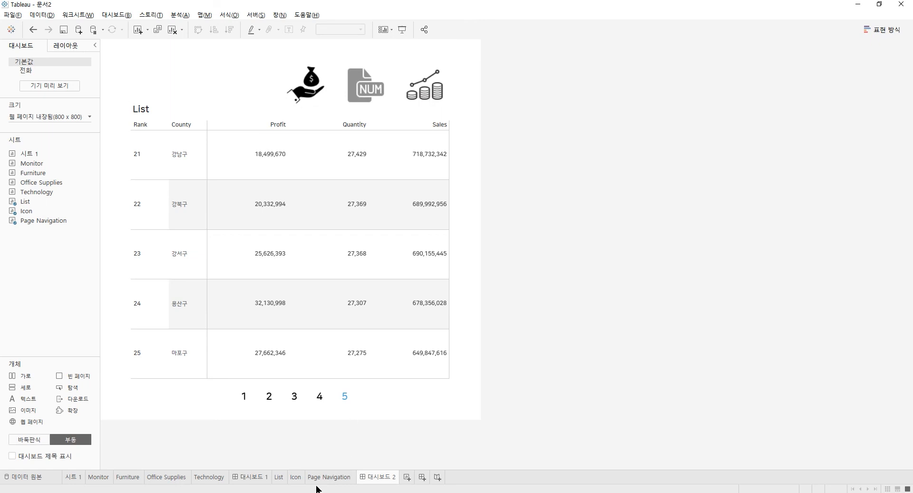
- Show the dashboard title, make it floating, and enlarge it to fill the space beside the measure icons
left_click(46, 455)
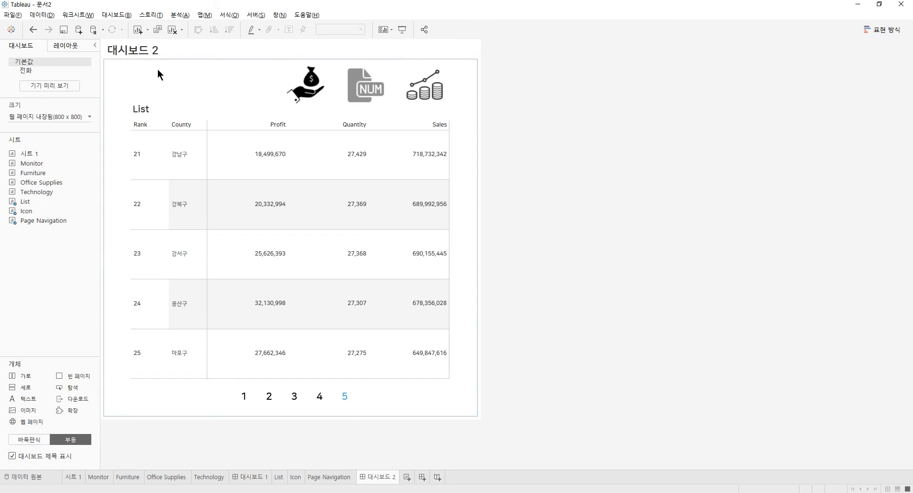
left_click(191, 56)
left_click(481, 67)
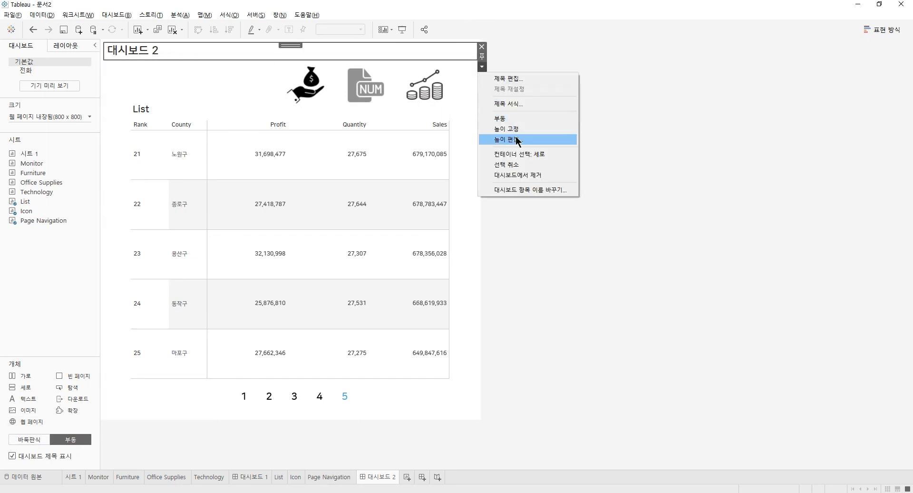
left_click(499, 118)
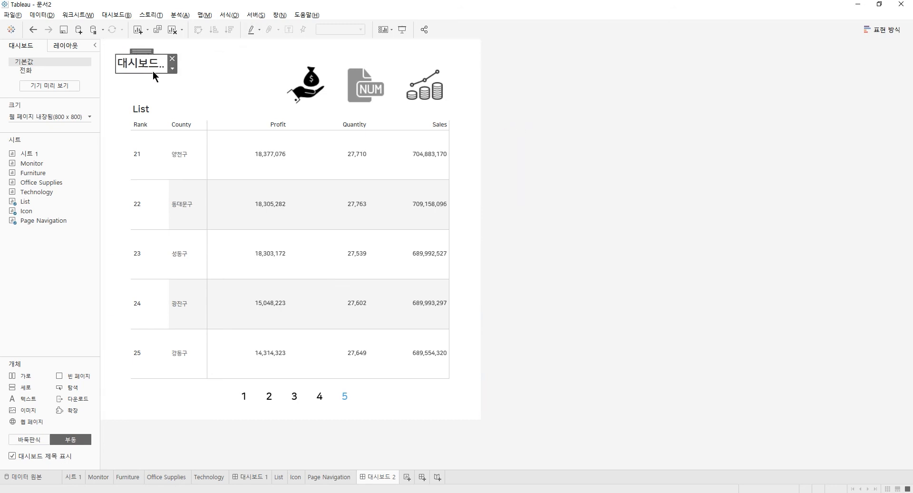
left_click_drag(166, 74, 282, 106)
- Edit the floating dashboard title's text in place of the sheet-name placeholder, centre-align it, and apply the change
double_click(199, 80)
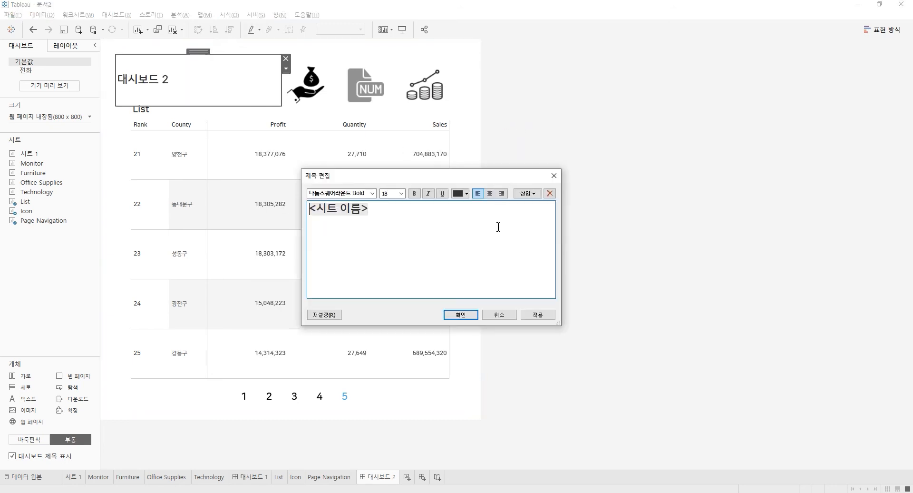
left_click_drag(471, 227, 404, 145)
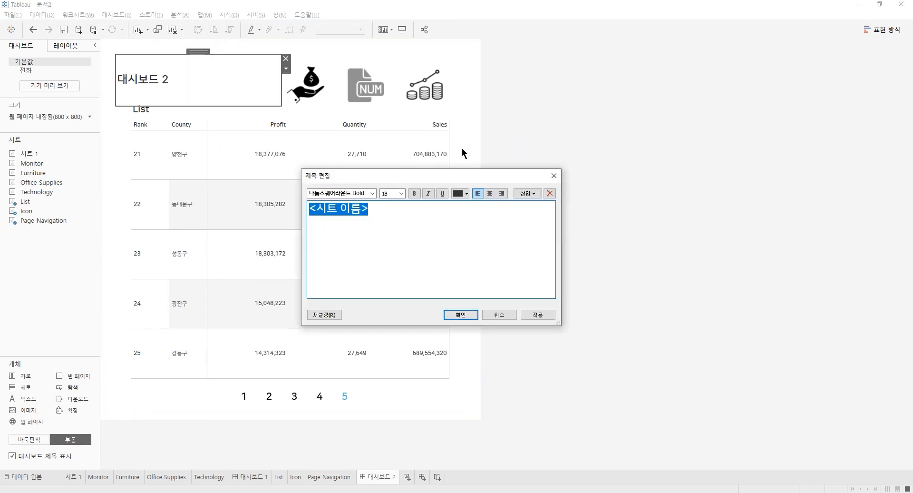
left_click(488, 194)
left_click(458, 315)
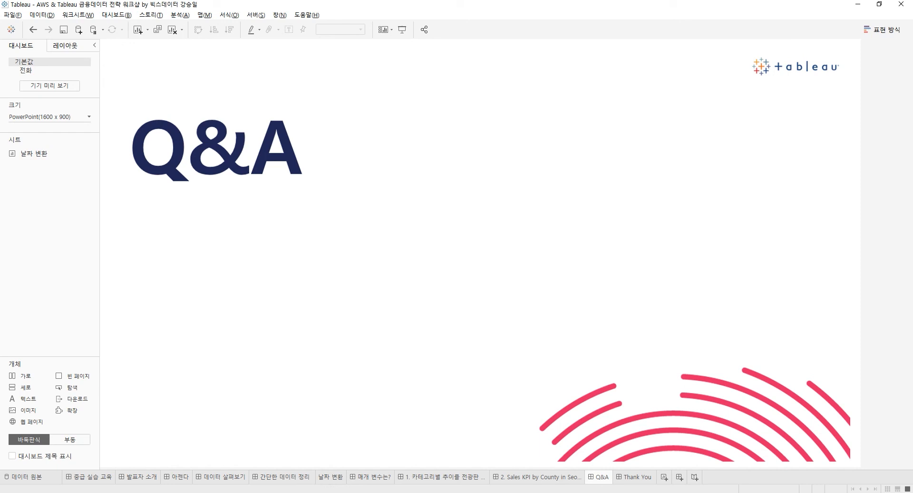
- Review the category trend dashboard in the workshop workbook, switching its selected measure to Profit, Sales and back to Profit
left_click(483, 477)
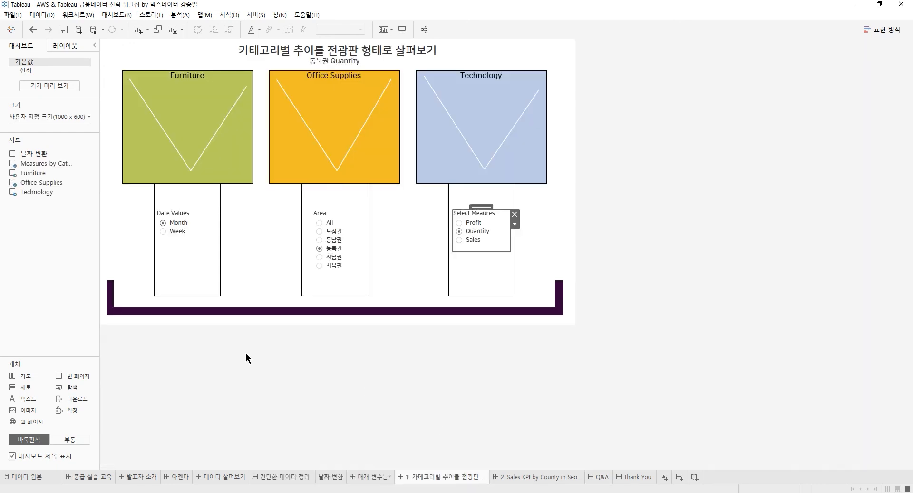
left_click(459, 222)
left_click(459, 240)
left_click(459, 223)
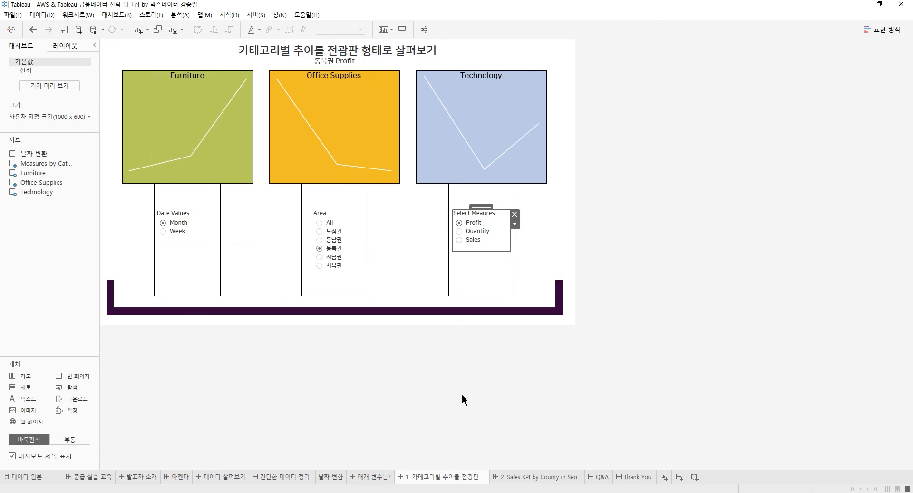
- Review the Sales KPI by County in Seoul dashboard by trying its Profit, Quantity and Sales icons and going to page 1
left_click(543, 476)
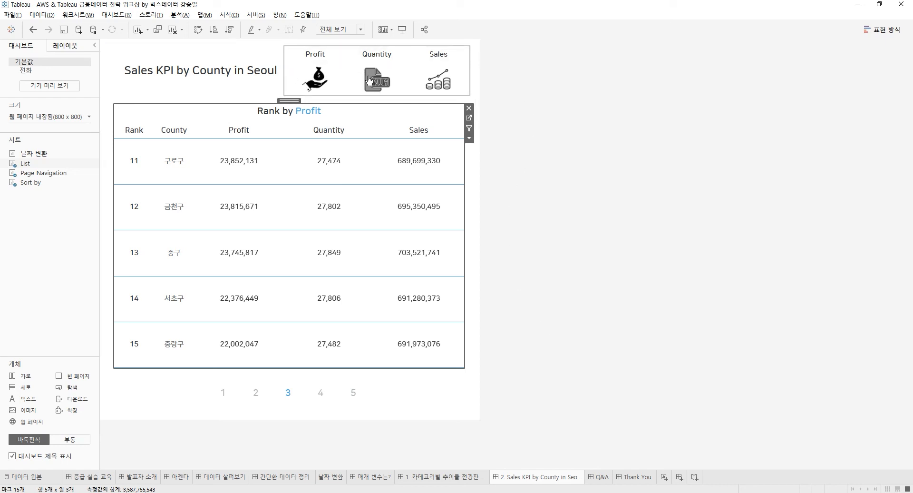
left_click(383, 80)
left_click(326, 86)
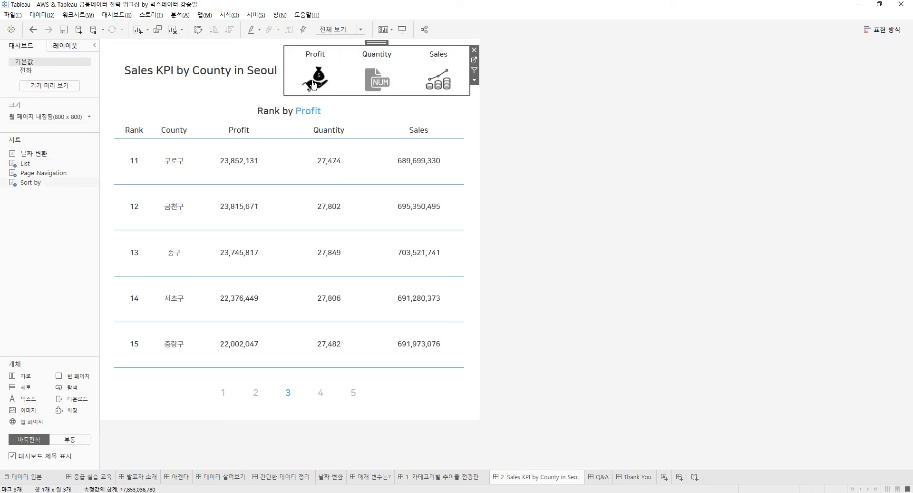
left_click(377, 81)
left_click(433, 81)
left_click(316, 80)
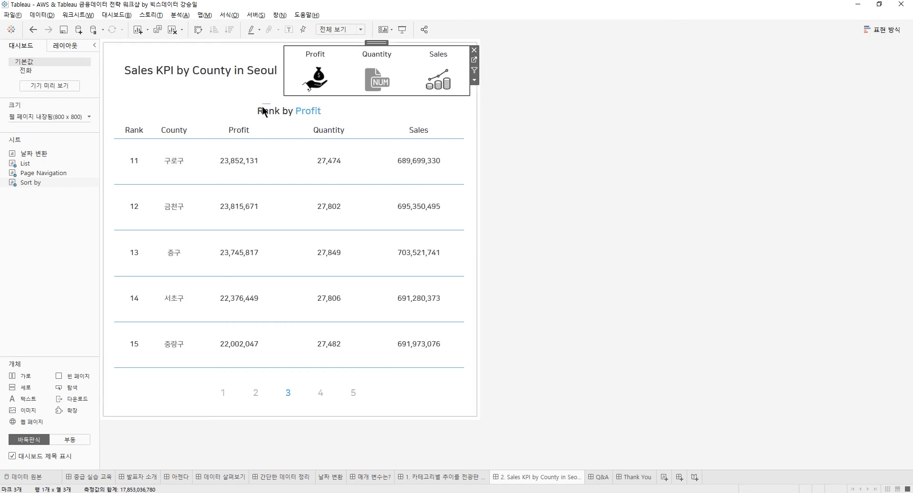
left_click(223, 392)
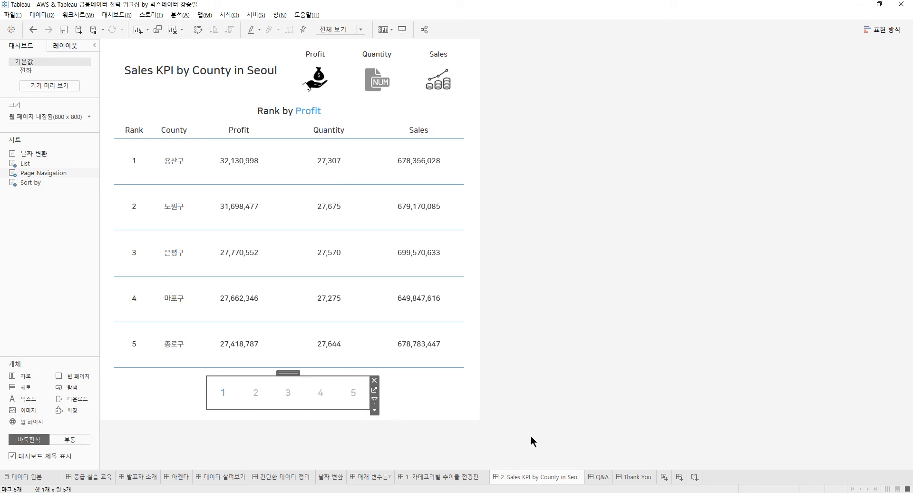
- View the closing Q&A and Thank You dashboards of the workshop workbook
left_click(600, 477)
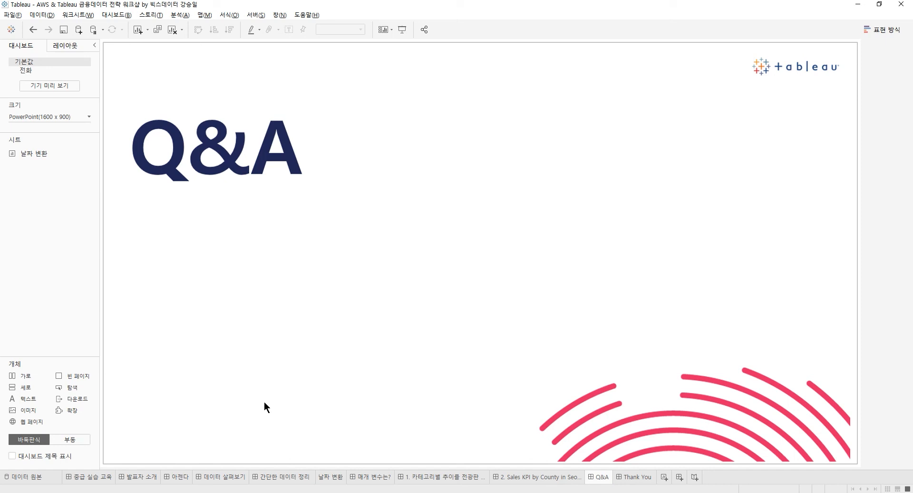
left_click(625, 477)
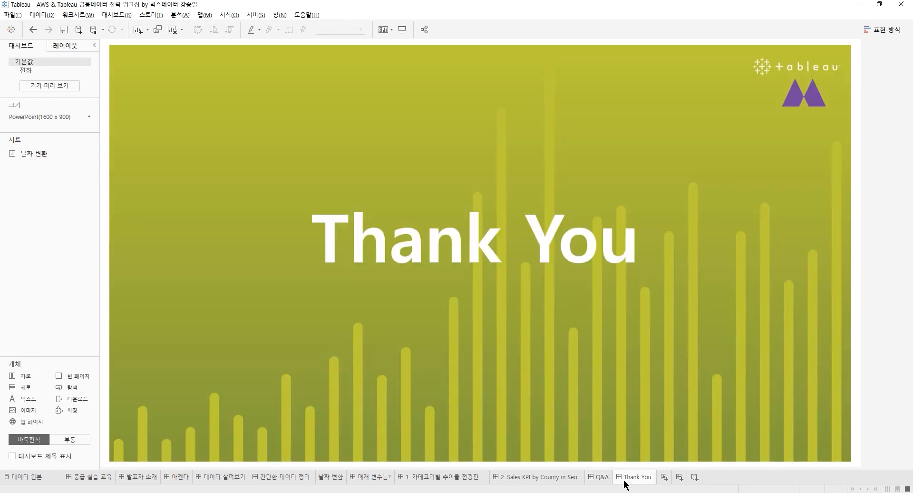